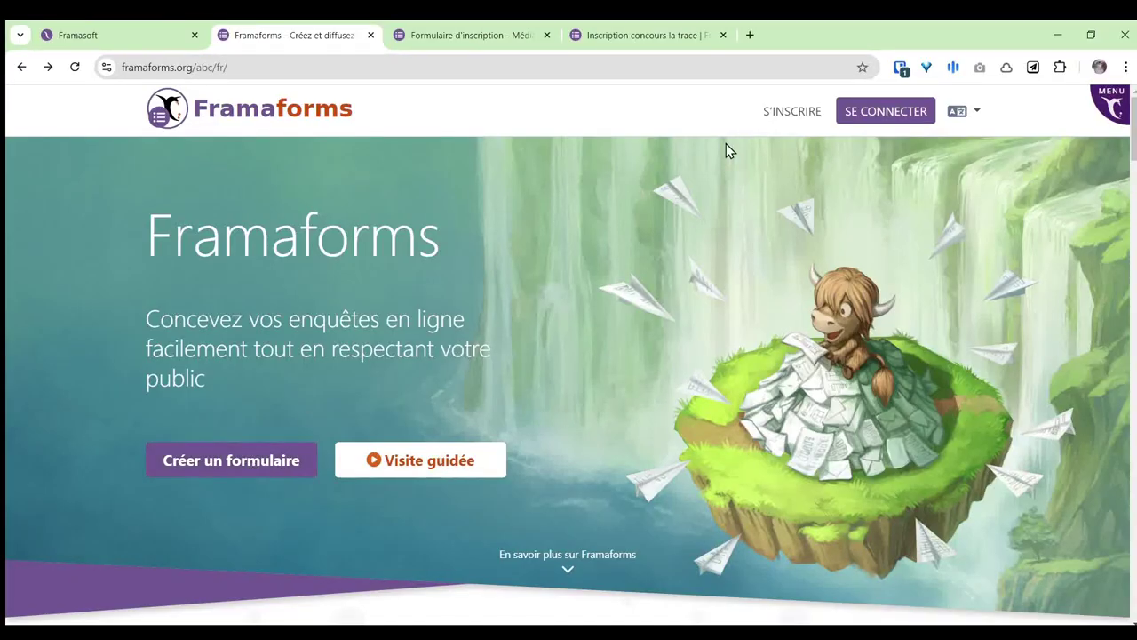
Step: Browse the account registration page, then return to the Framaforms home page
left_click(791, 113)
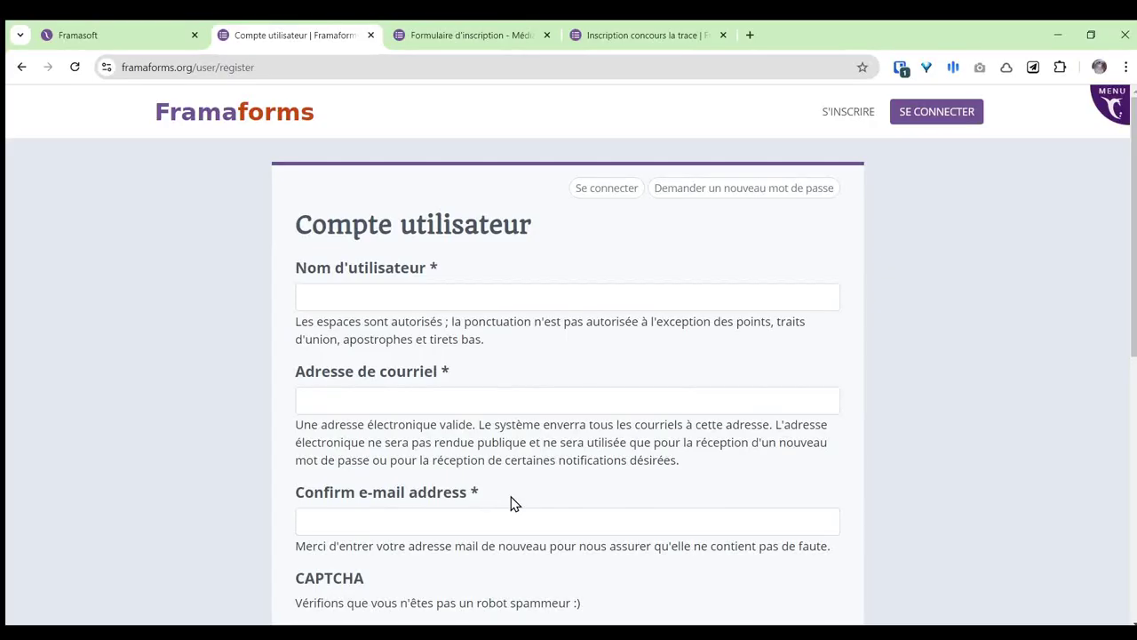
scroll(510, 504, "down", 3)
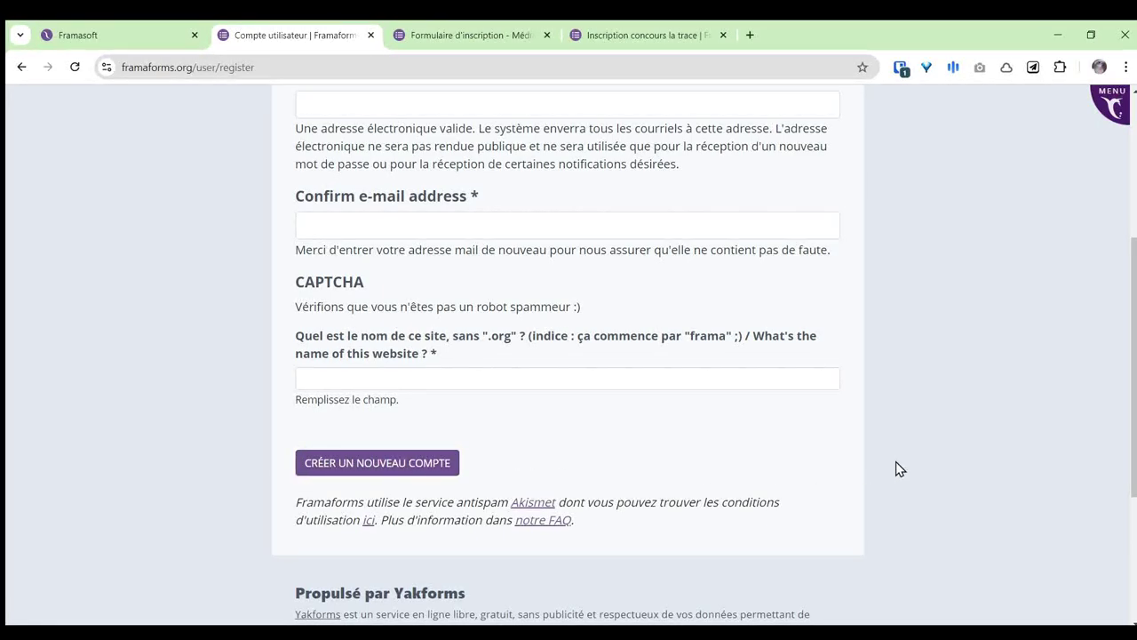
scroll(966, 450, "up", 4)
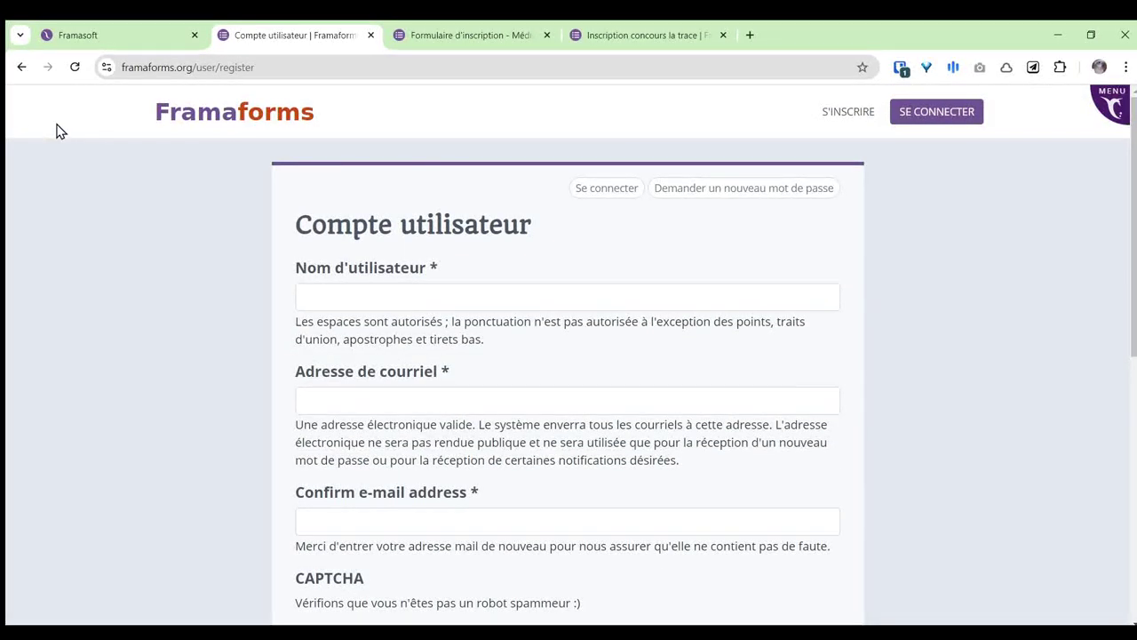
left_click(22, 69)
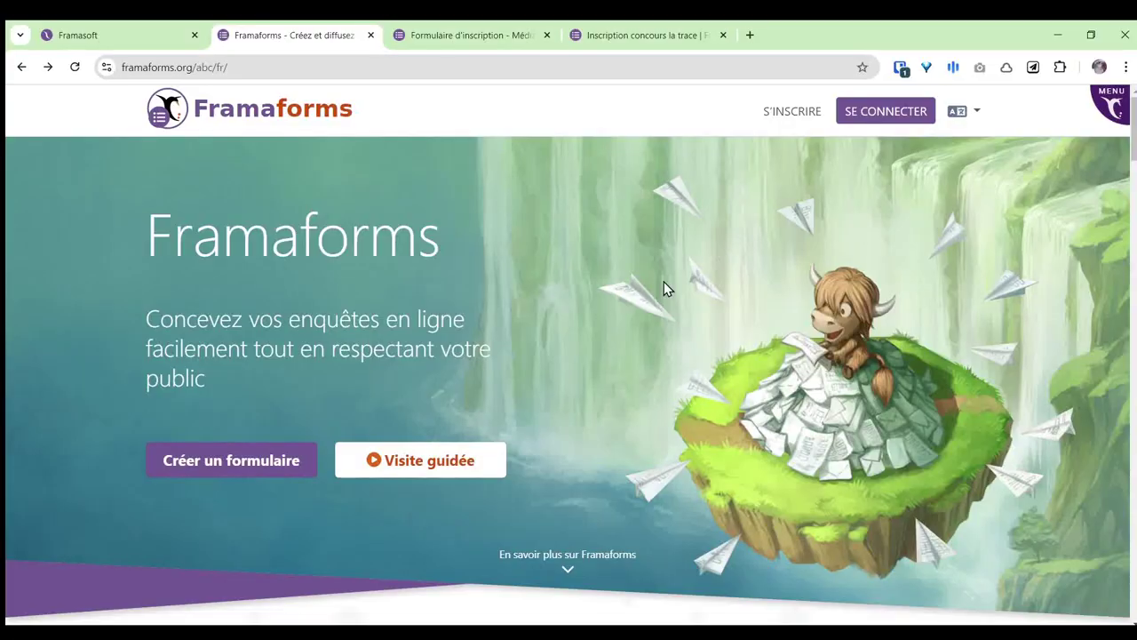
Step: Start the guided tour, read its usage-example article and show the guides navigation list
left_click(421, 471)
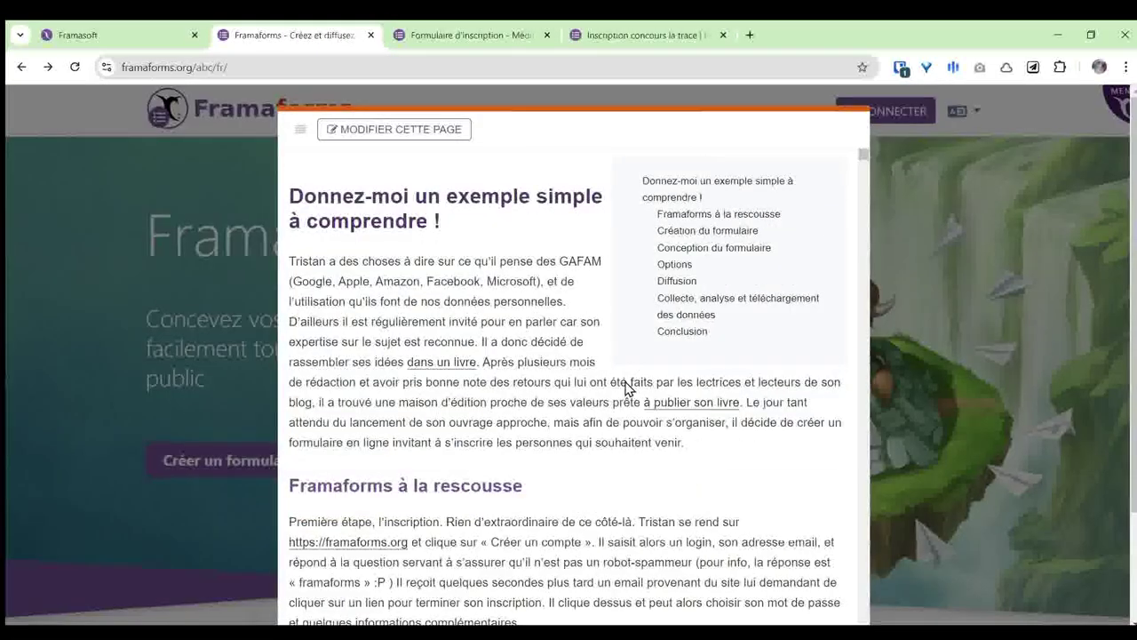
scroll(637, 320, "down", 4)
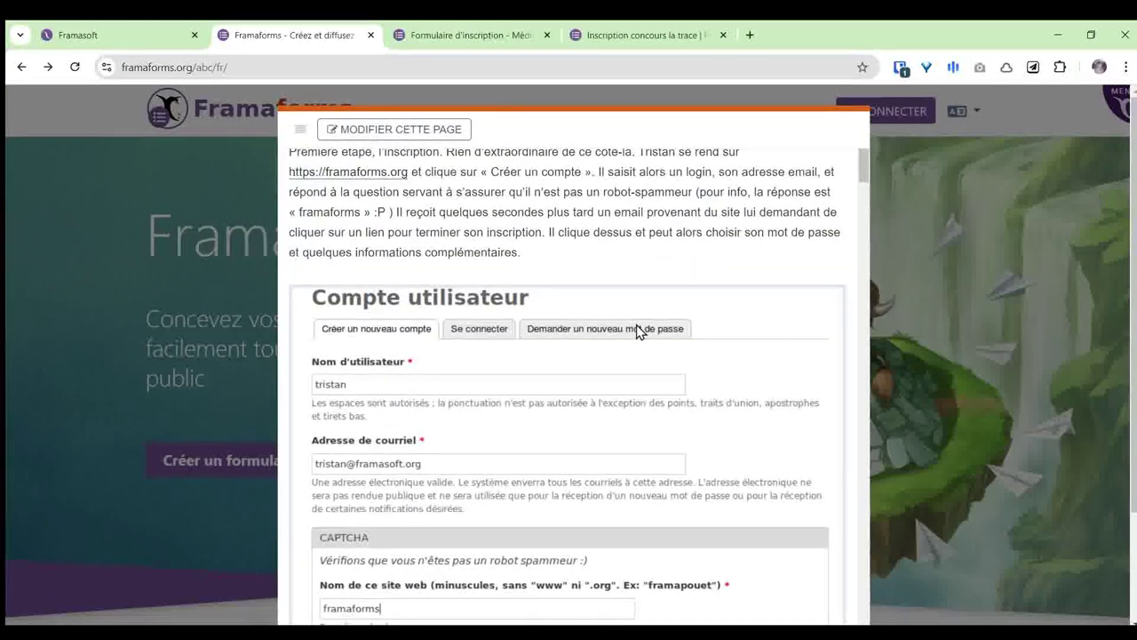
scroll(643, 329, "up", 4)
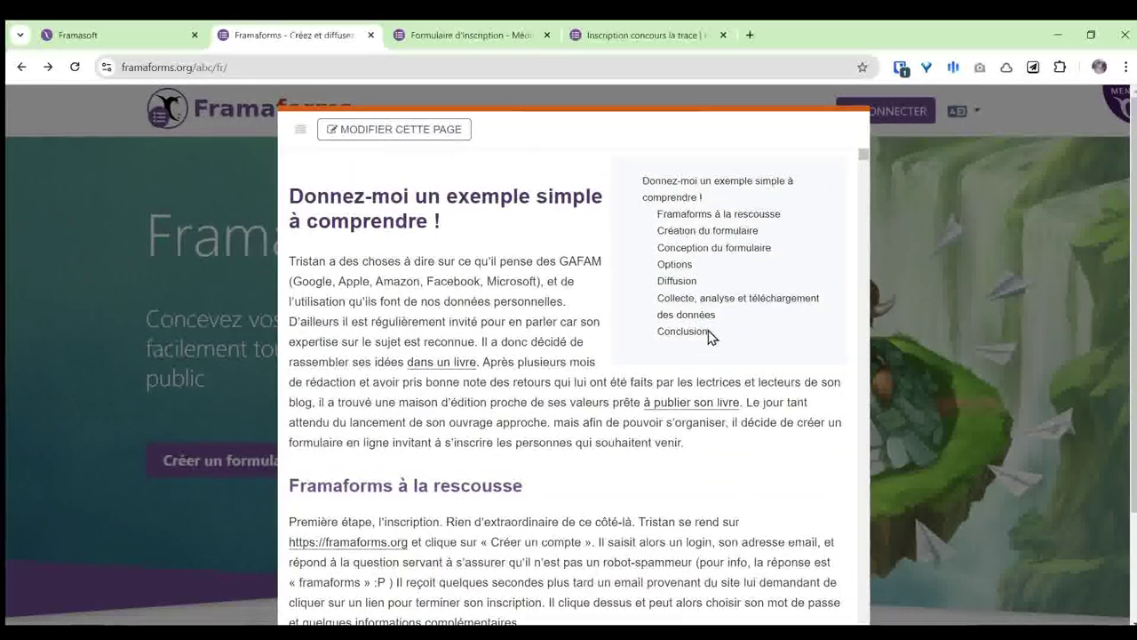
left_click(300, 132)
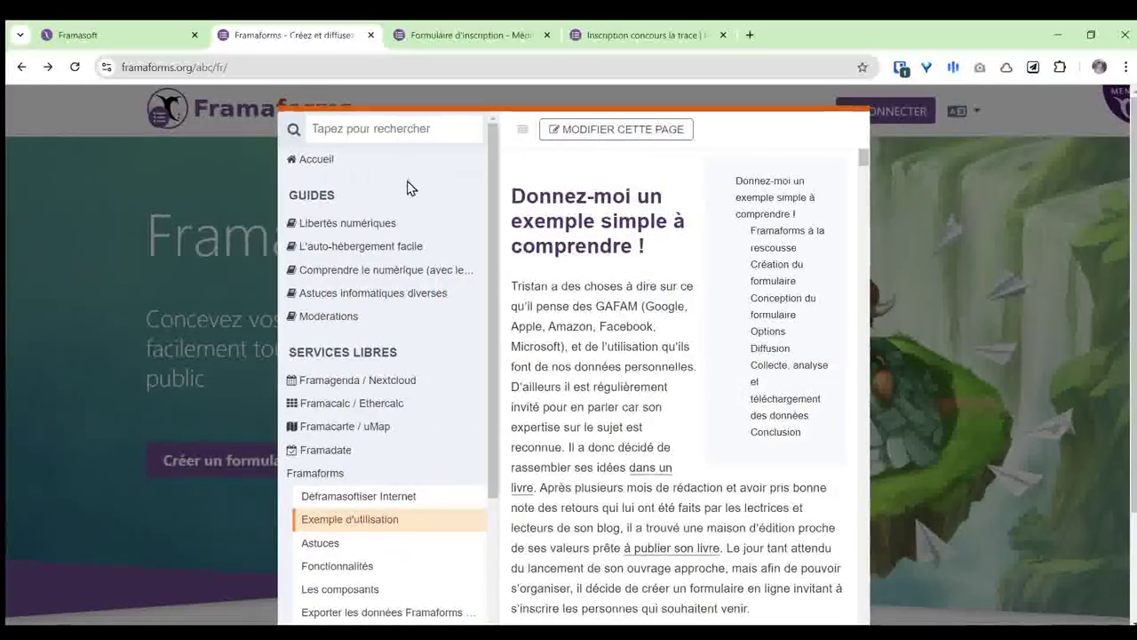
scroll(320, 555, "down", 3)
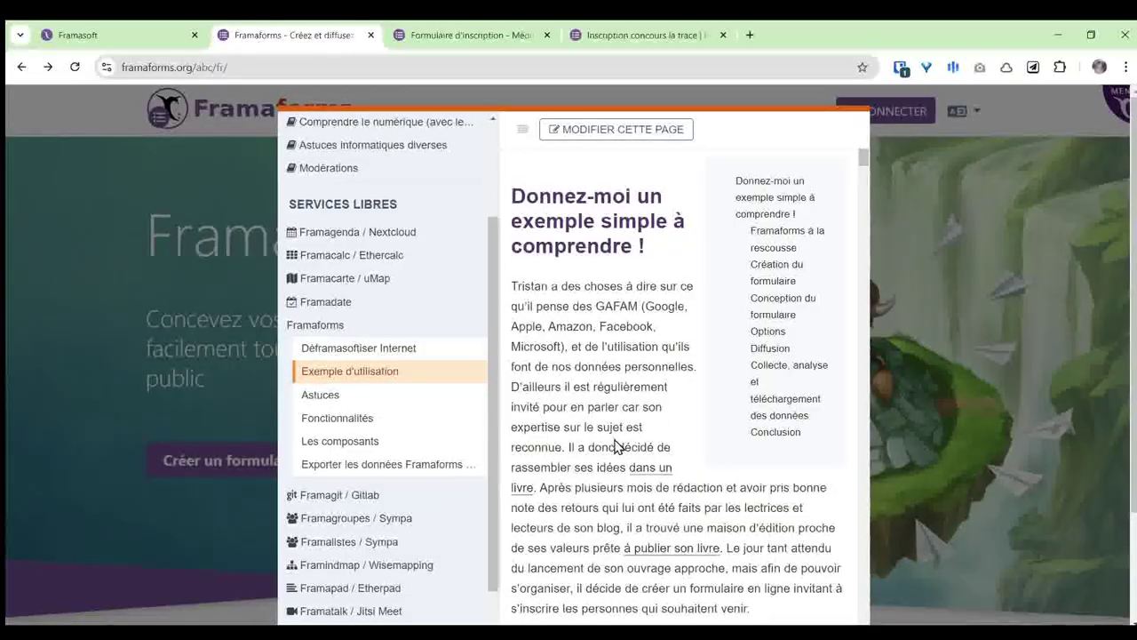
Step: Close the guided tour overlay and scroll down the home page
left_click(970, 370)
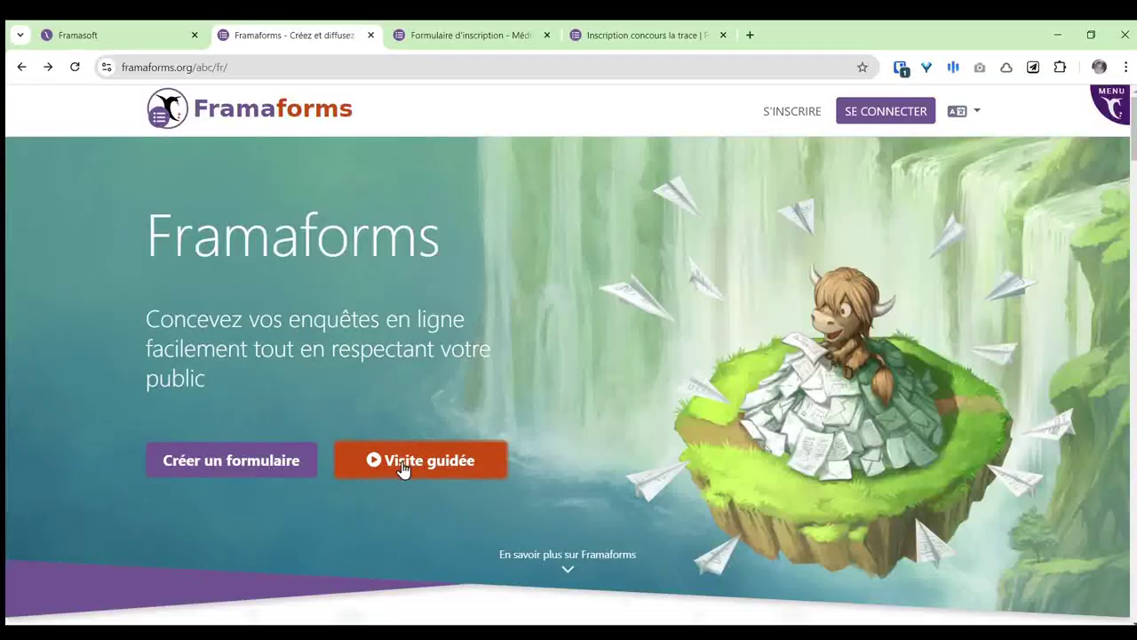
scroll(716, 385, "down", 3)
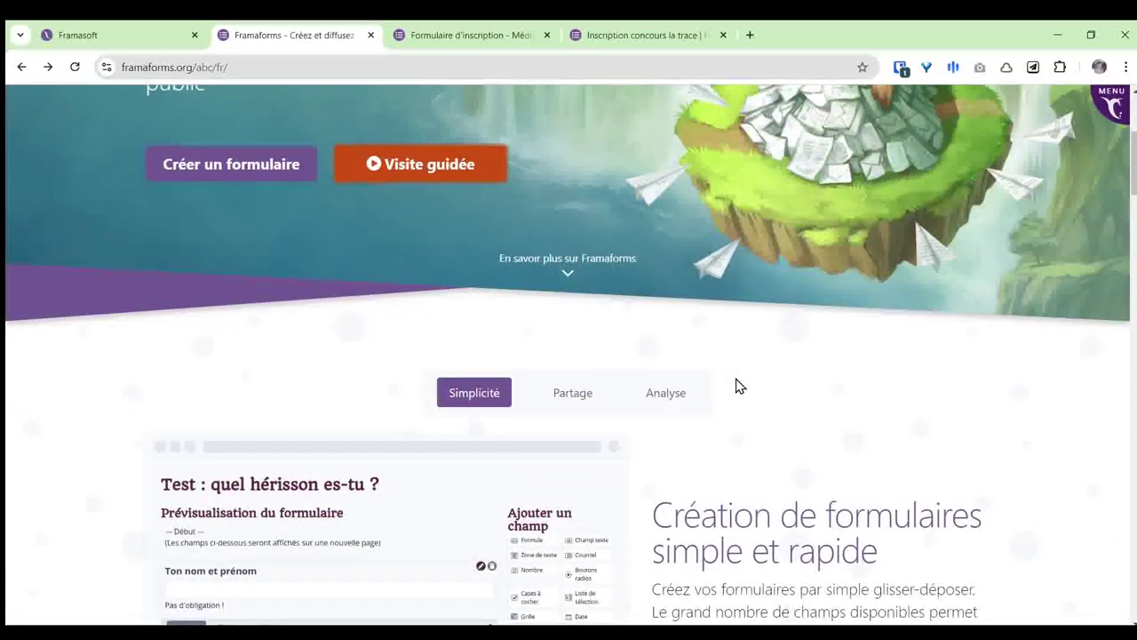
scroll(862, 351, "down", 1)
scroll(876, 342, "down", 2)
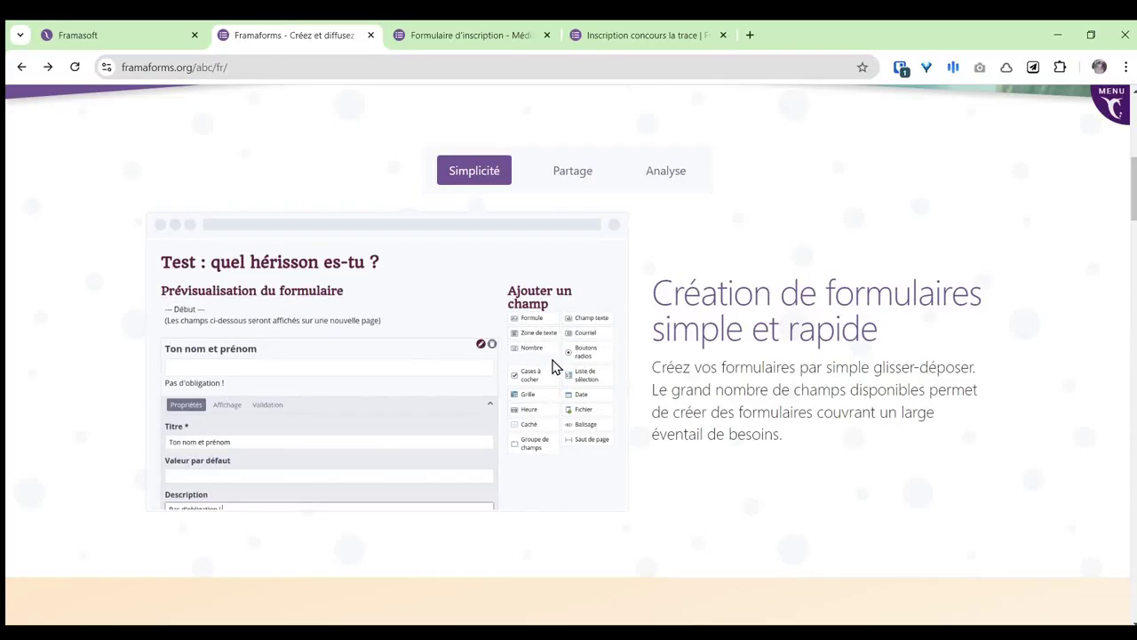
Step: Preview the Partage and Analyse features, then scroll down to the Limitations section
left_click(572, 173)
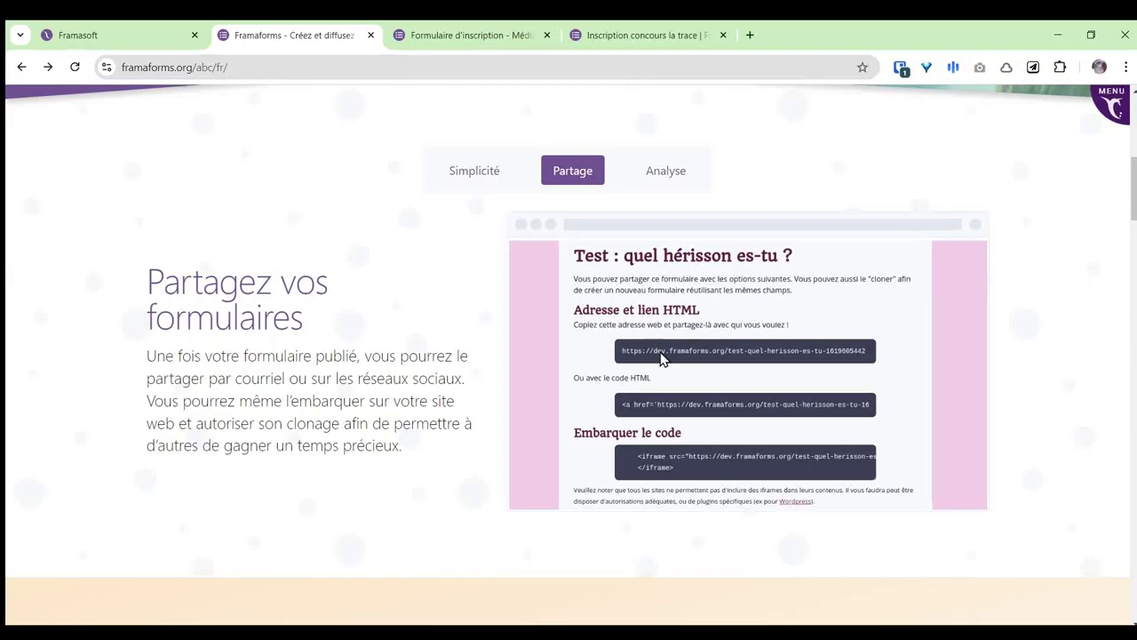
left_click(661, 182)
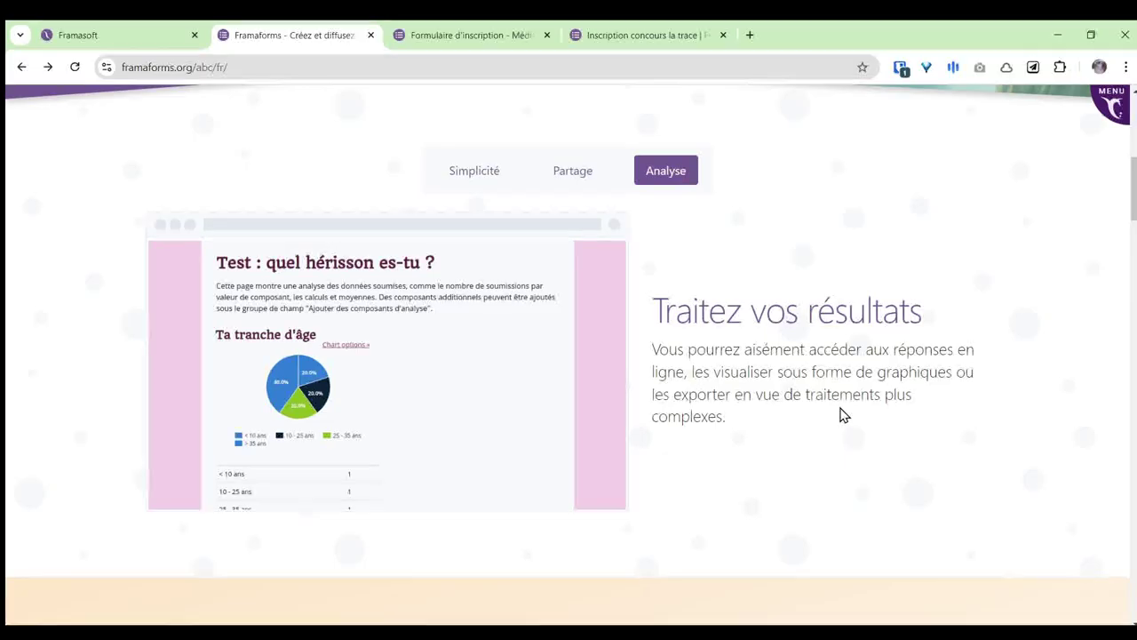
scroll(843, 384, "down", 3)
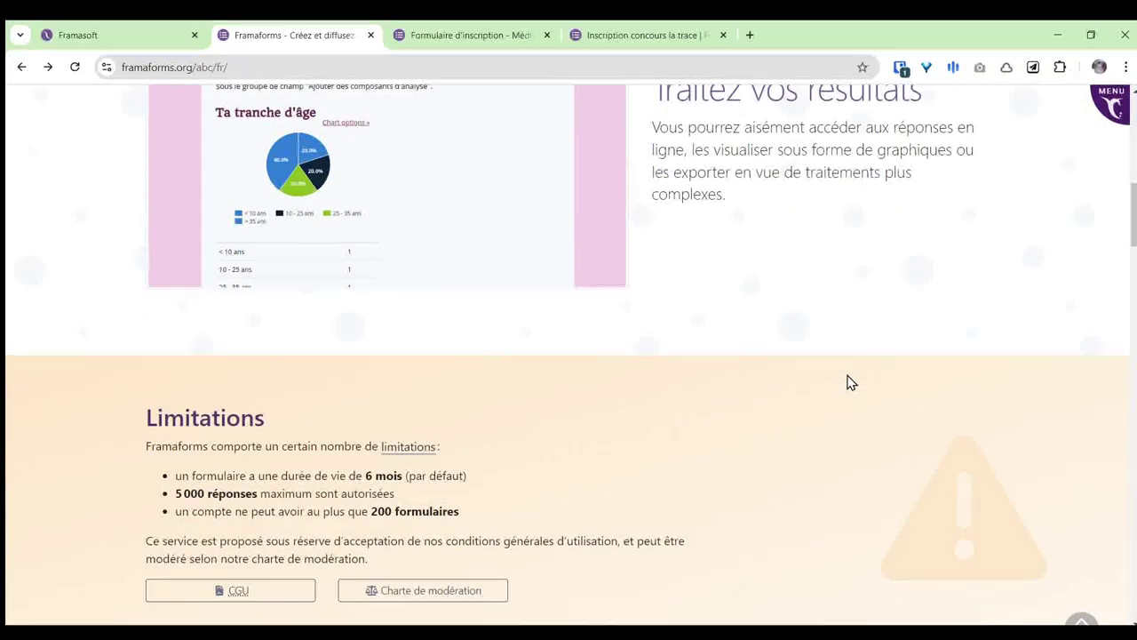
scroll(848, 382, "down", 2)
scroll(853, 376, "down", 1)
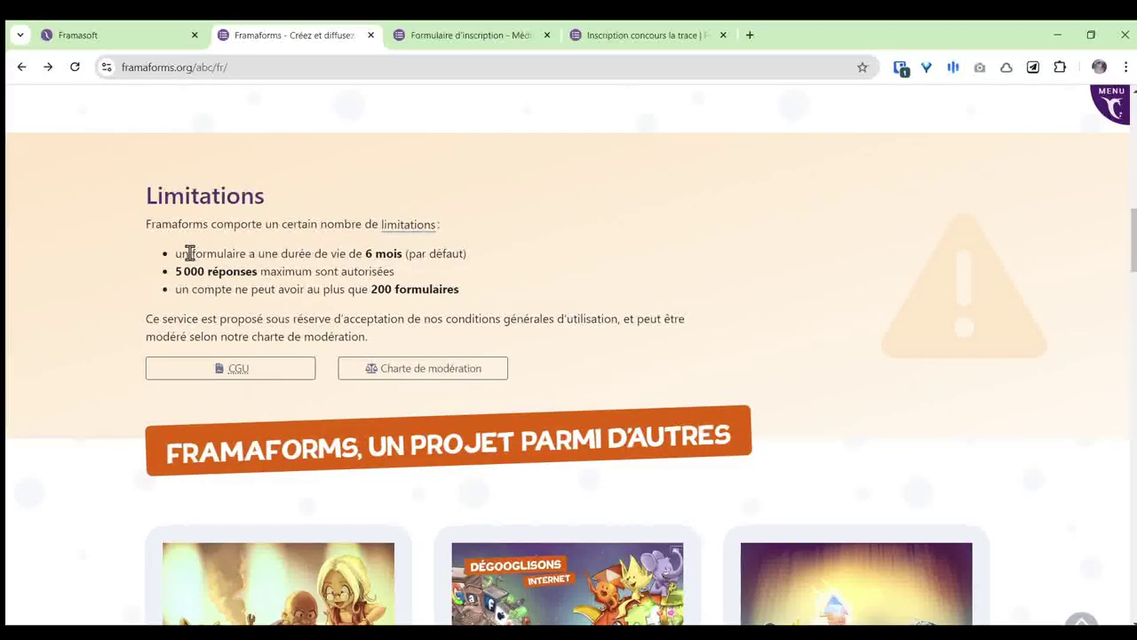
left_click_drag(175, 254, 497, 258)
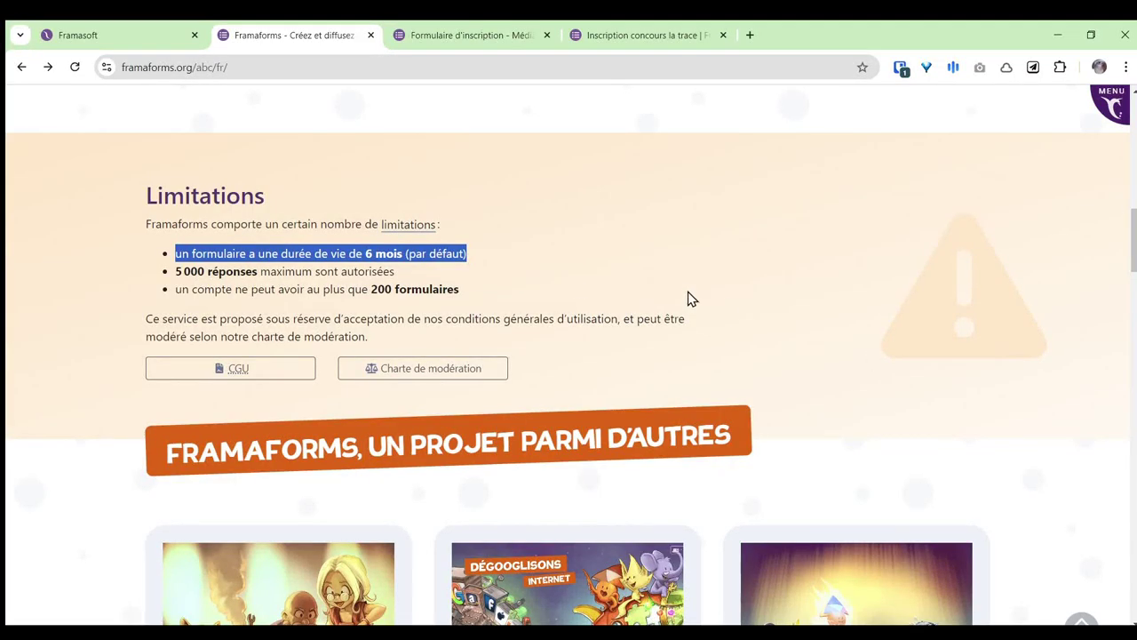
left_click(475, 273)
left_click_drag(175, 272, 262, 273)
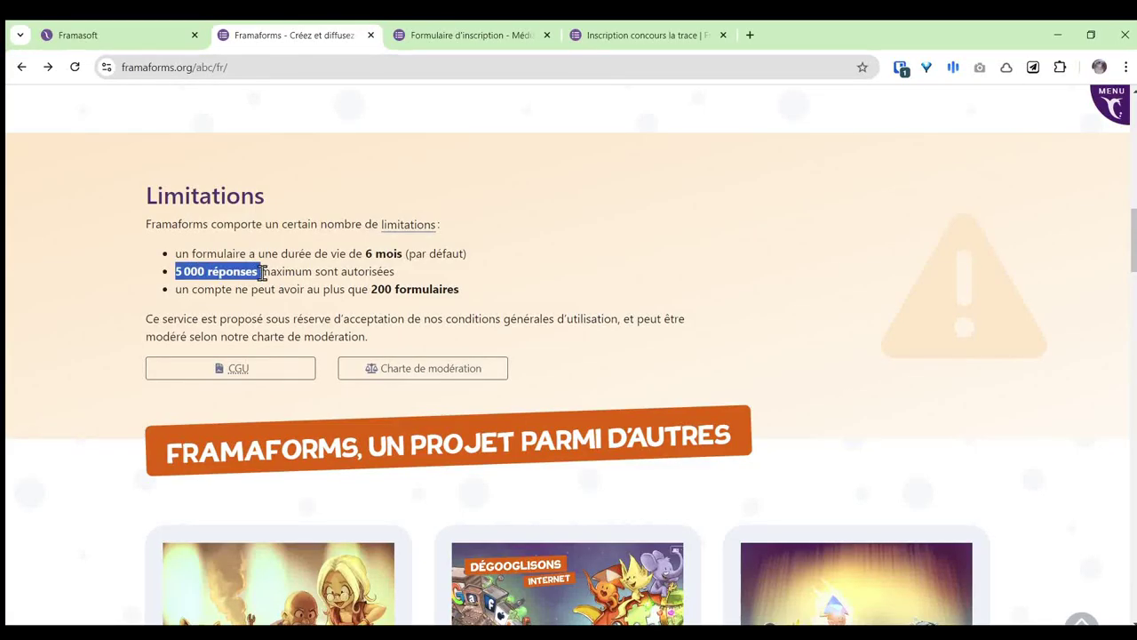
left_click(436, 275)
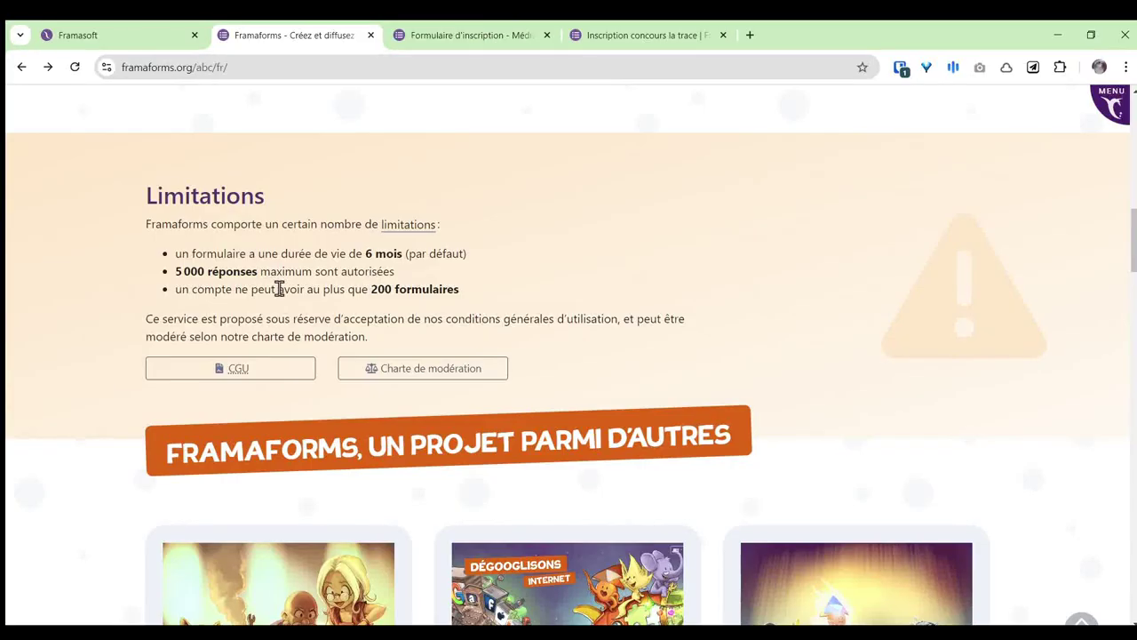
left_click_drag(347, 290, 477, 294)
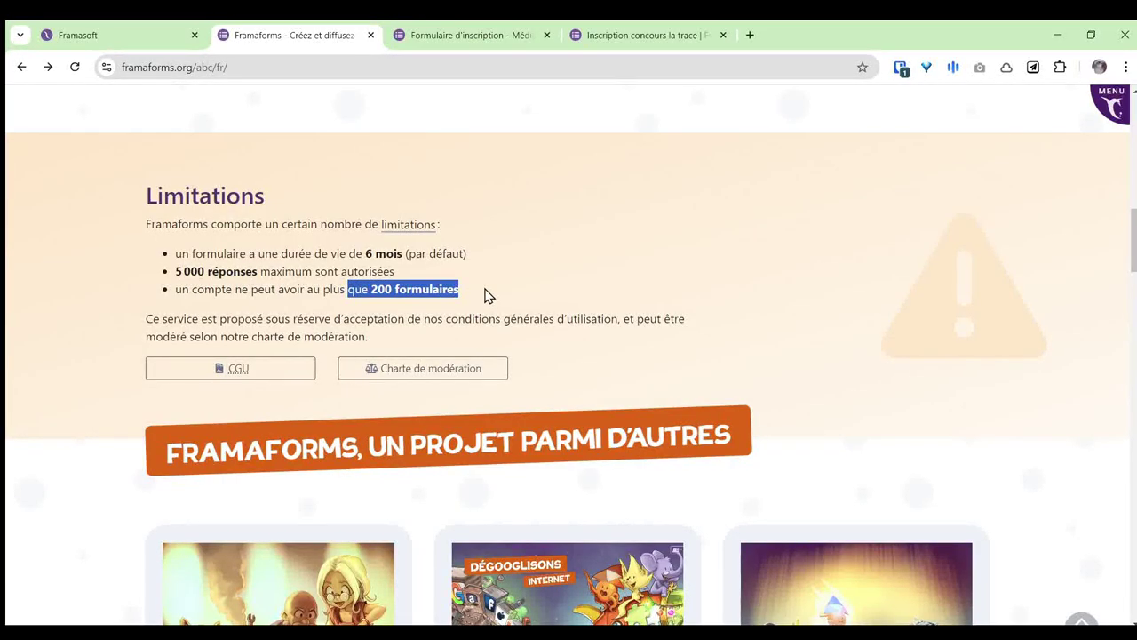
left_click(497, 297)
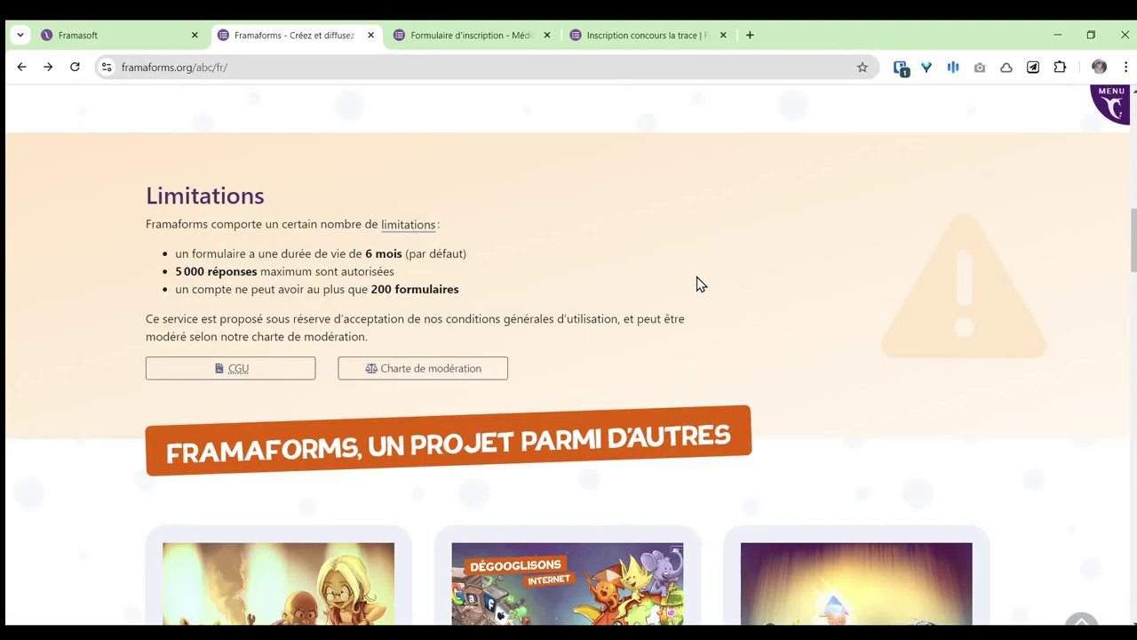
Step: Scroll through the Framaforms home page content
scroll(719, 290, "up", 1)
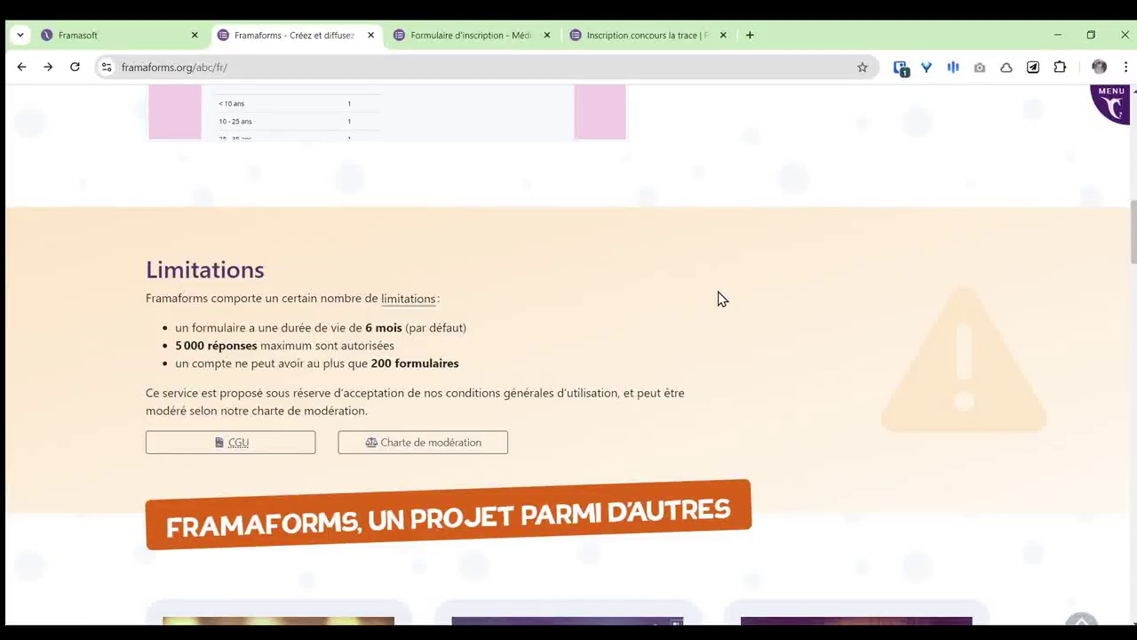
scroll(717, 290, "down", 2)
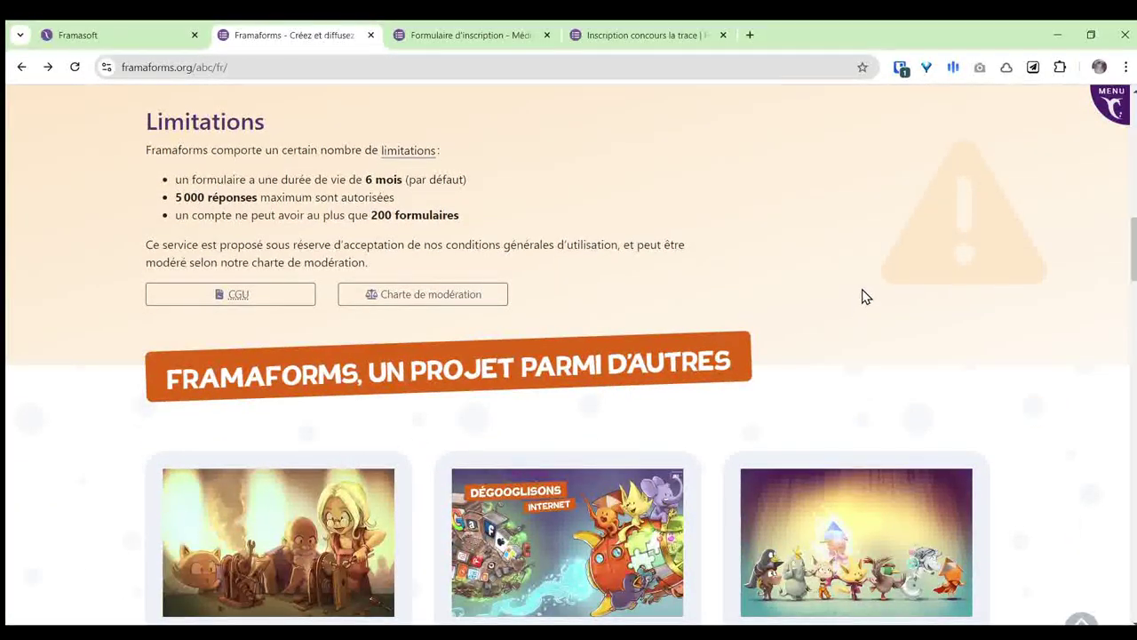
scroll(967, 314, "down", 7)
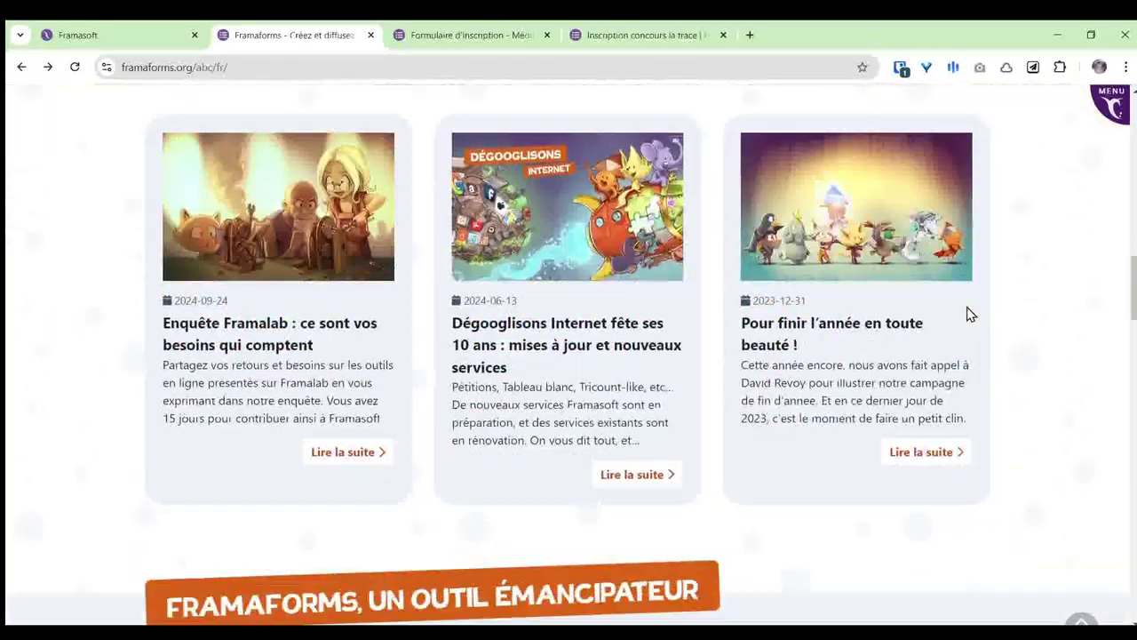
scroll(968, 313, "down", 1)
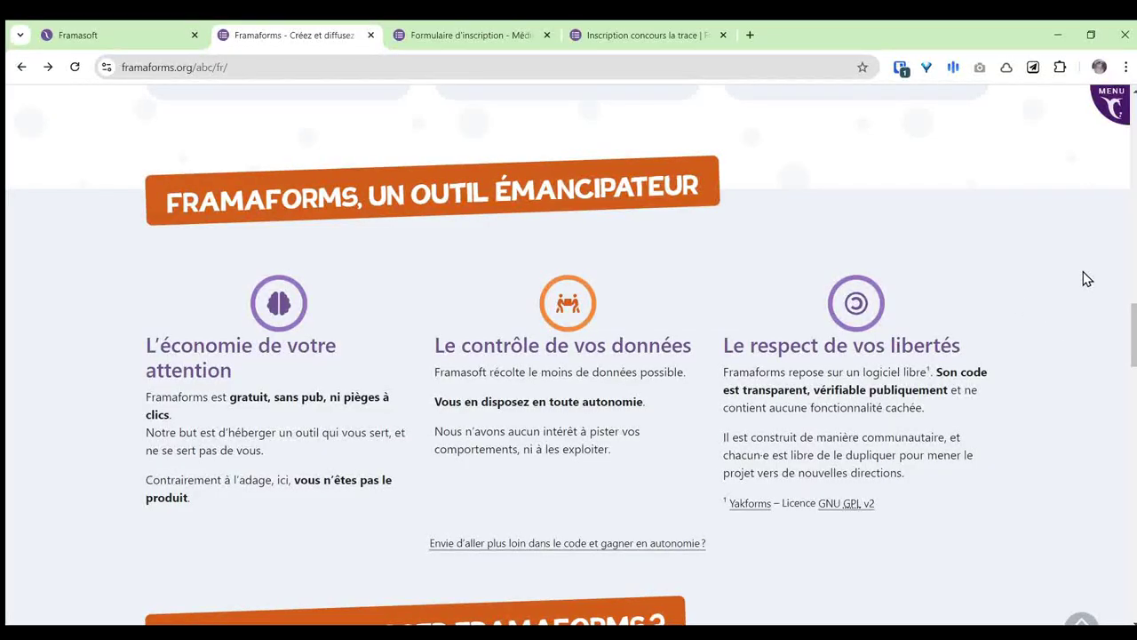
scroll(1088, 278, "down", 1)
scroll(1088, 278, "down", 2)
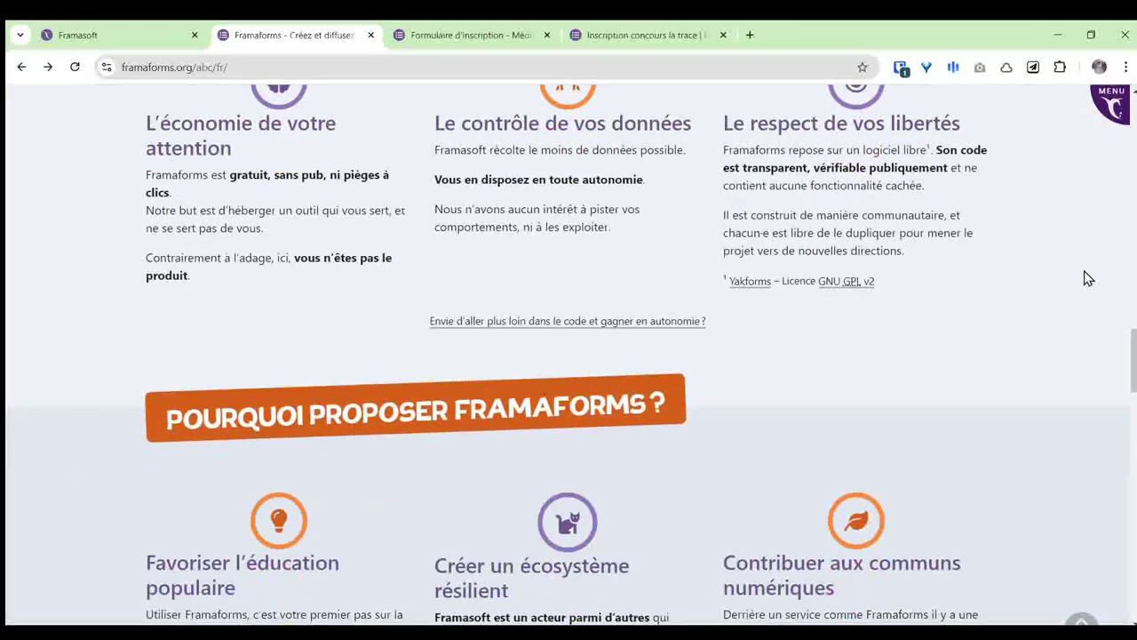
scroll(1091, 274, "down", 3)
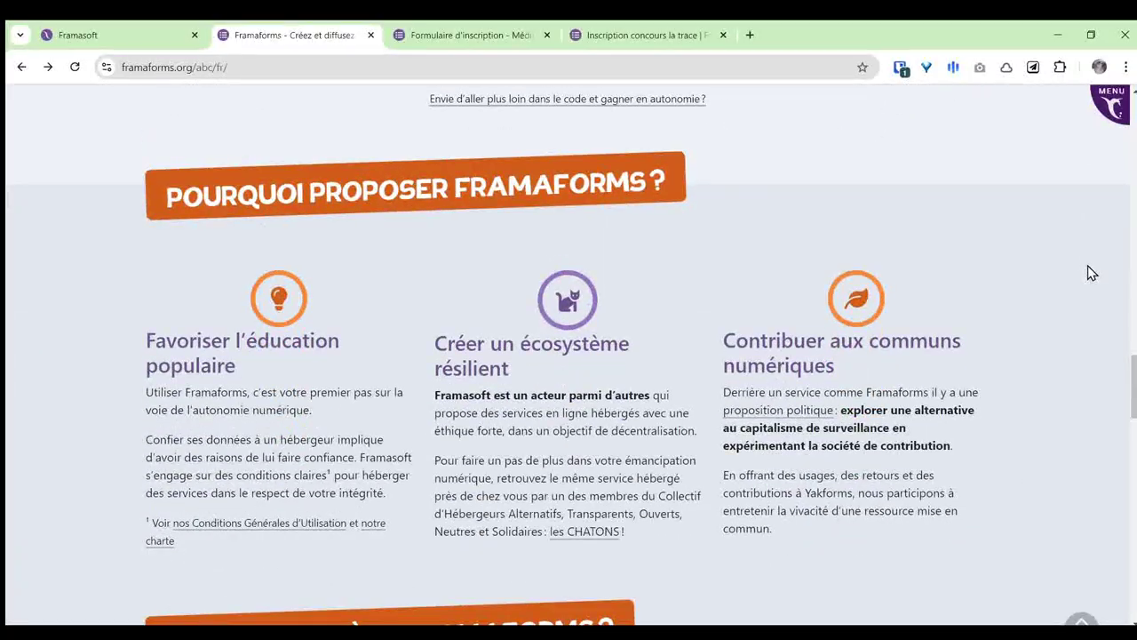
scroll(1091, 274, "down", 4)
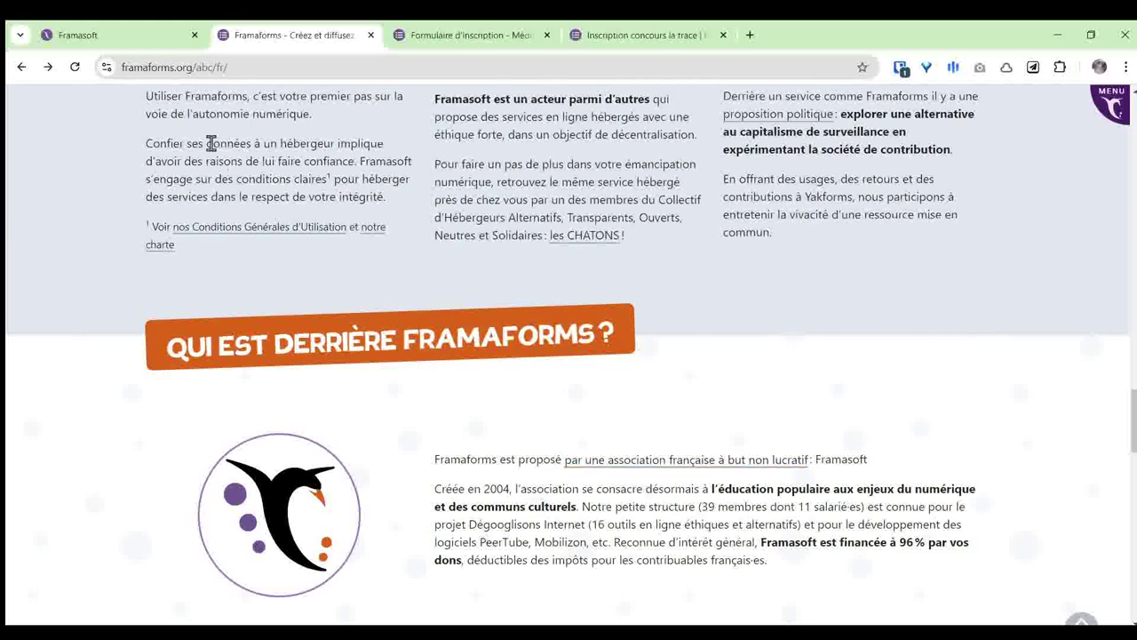
Step: Glance at the Framasoft site, then return to the top of the Framaforms home page
left_click(140, 39)
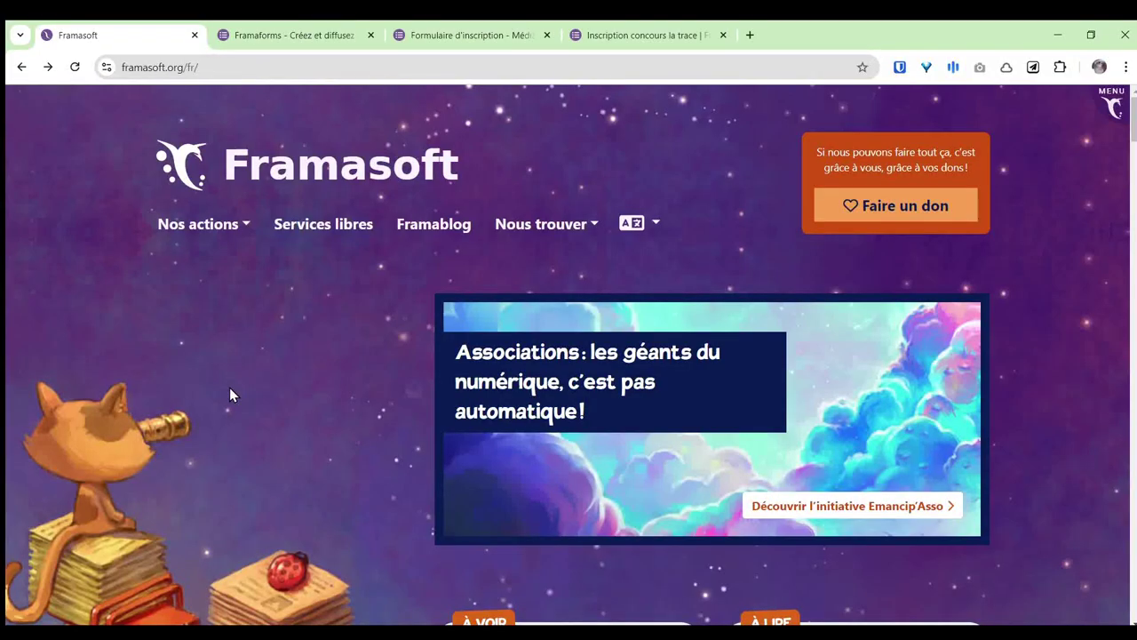
left_click(302, 40)
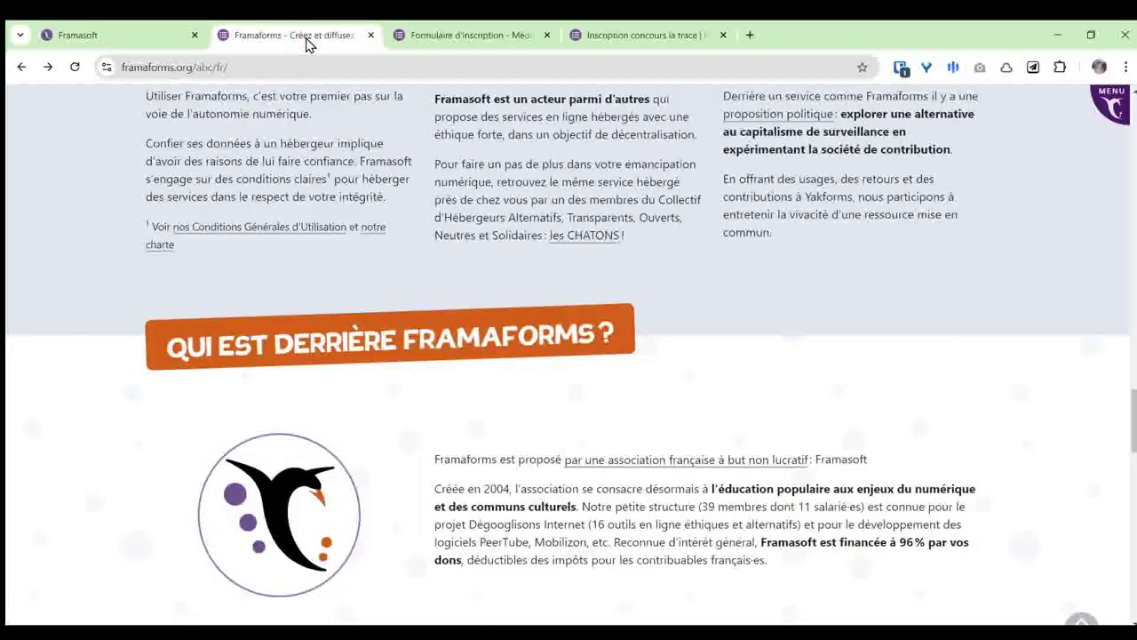
scroll(611, 384, "up", 5)
scroll(610, 384, "up", 20)
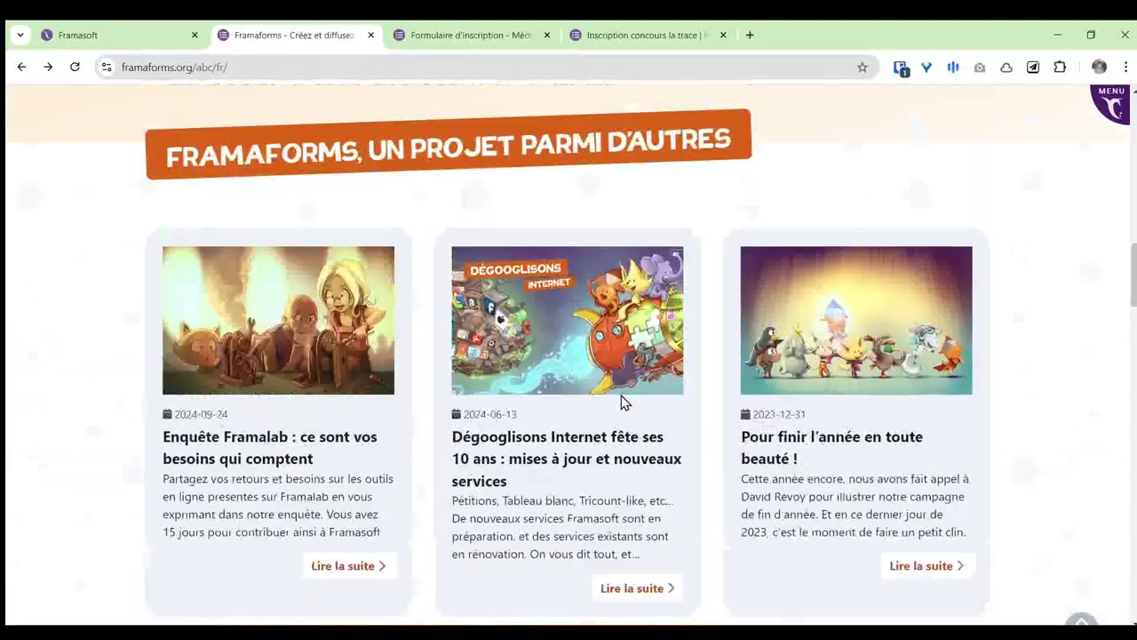
scroll(633, 406, "up", 5)
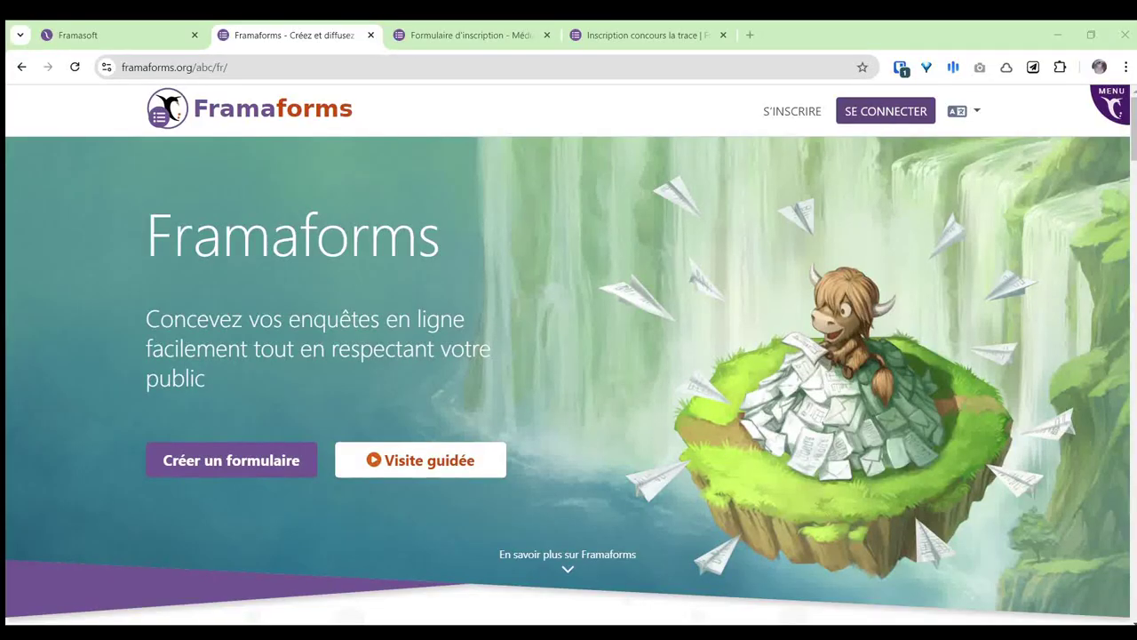
Step: Sign in to Framaforms with the saved account e-mail and the pasted password
left_click(885, 111)
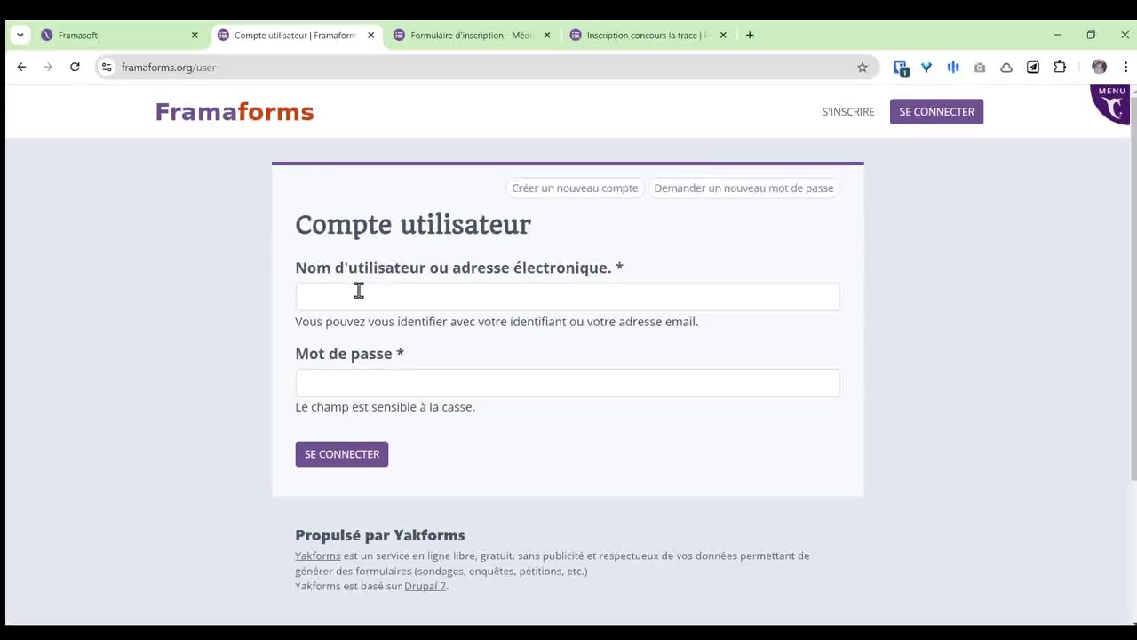
left_click(358, 288)
left_click(402, 333)
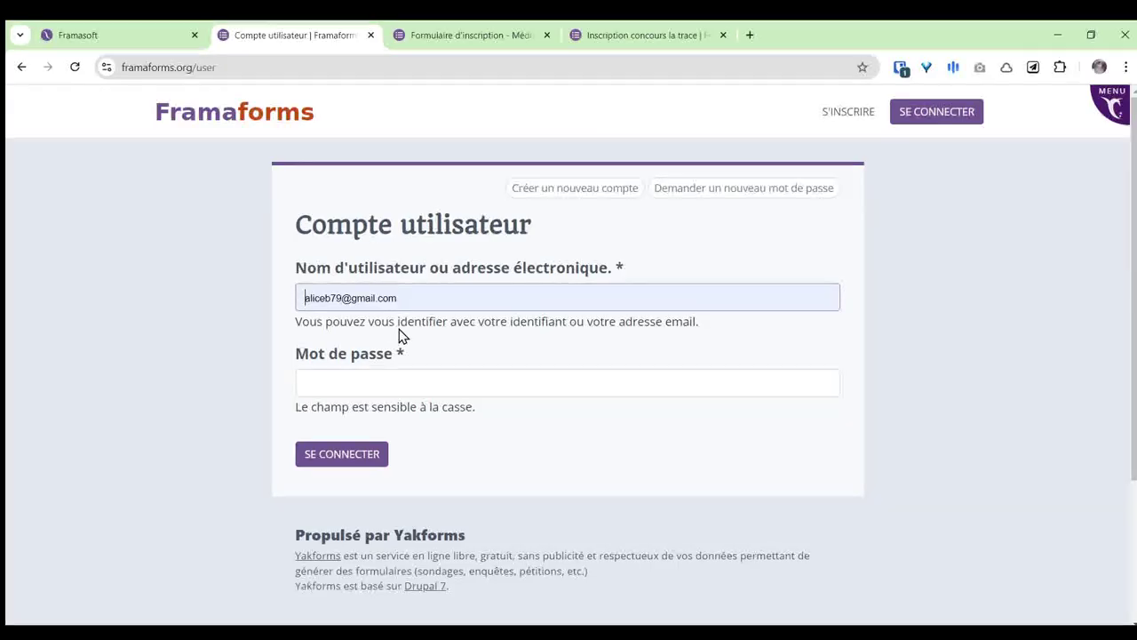
left_click(389, 377)
key("ctrl+v")
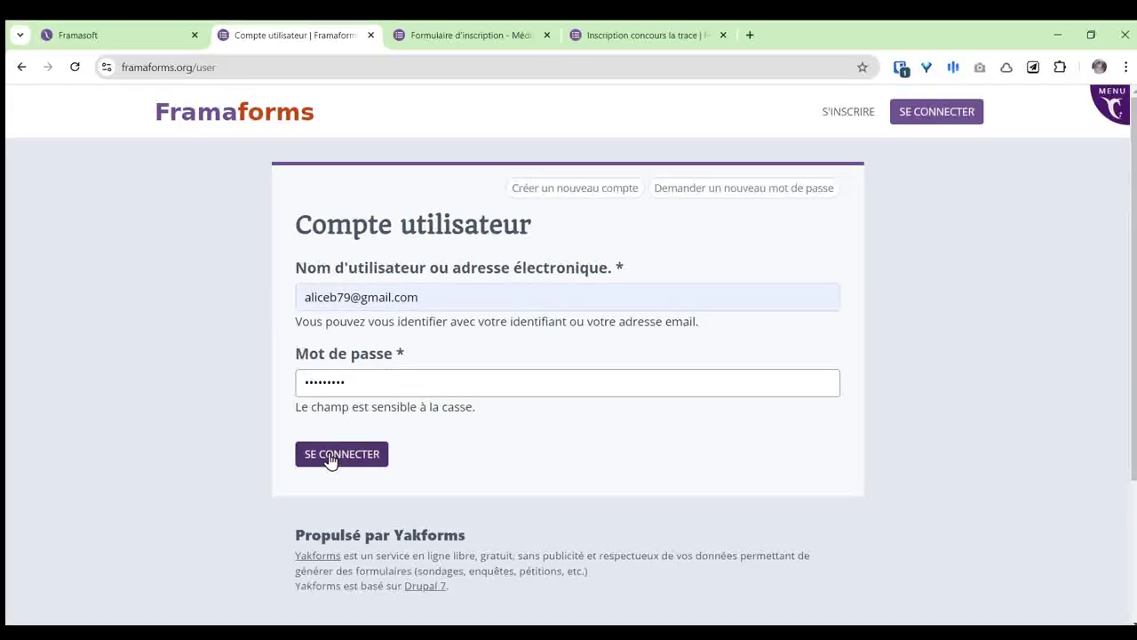
left_click(334, 460)
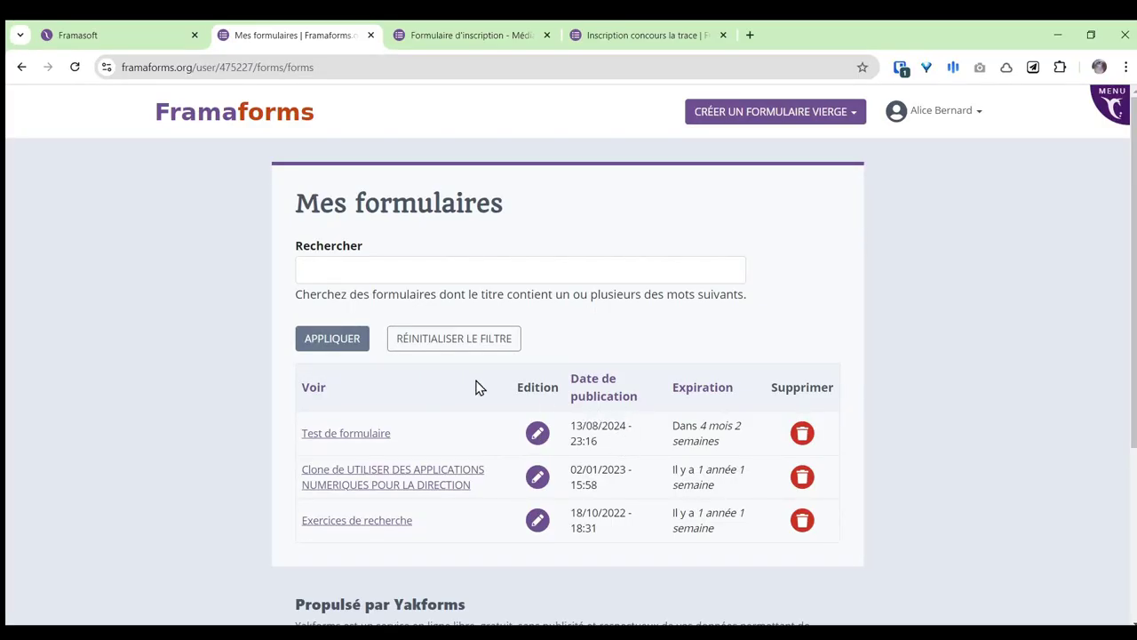
Step: From the profile page, choose to create a form from a template
left_click(21, 66)
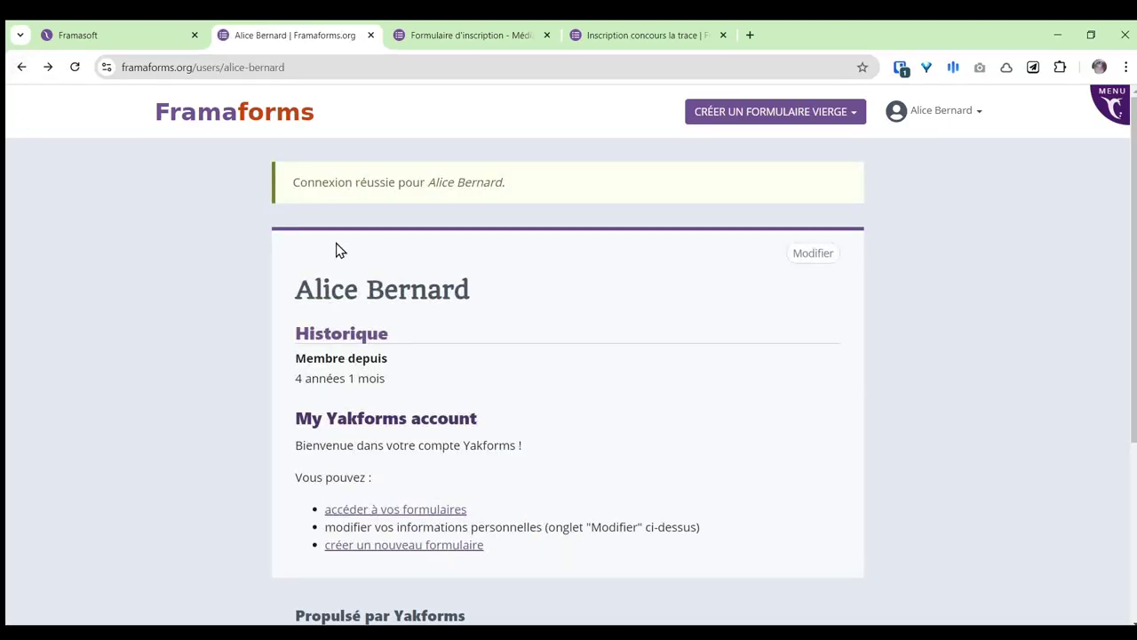
left_click(809, 116)
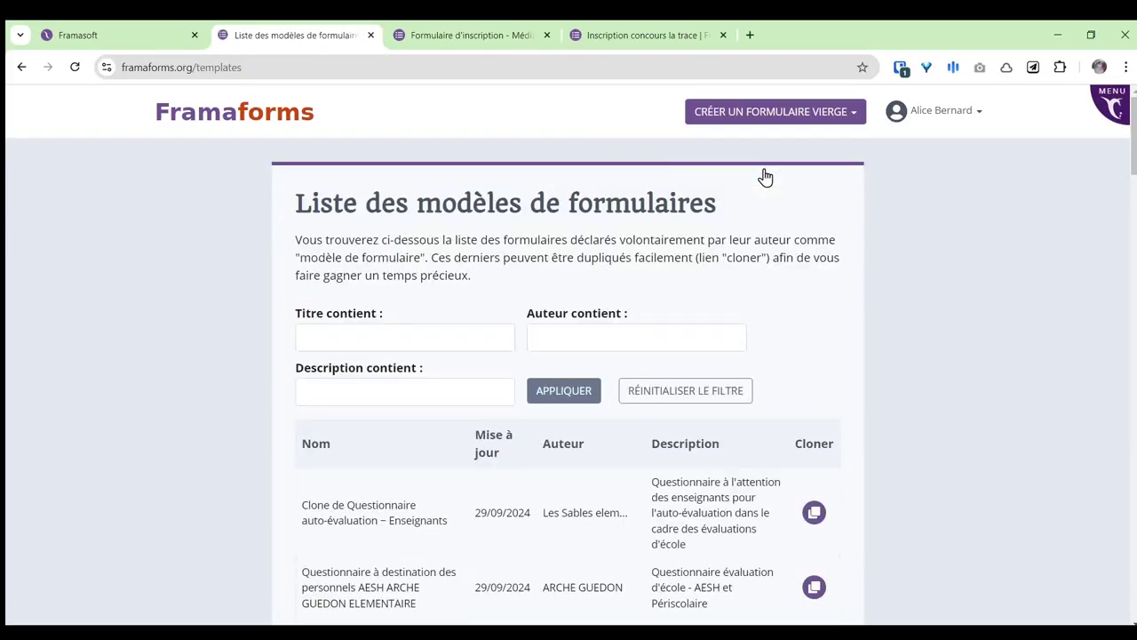
scroll(840, 286, "down", 2)
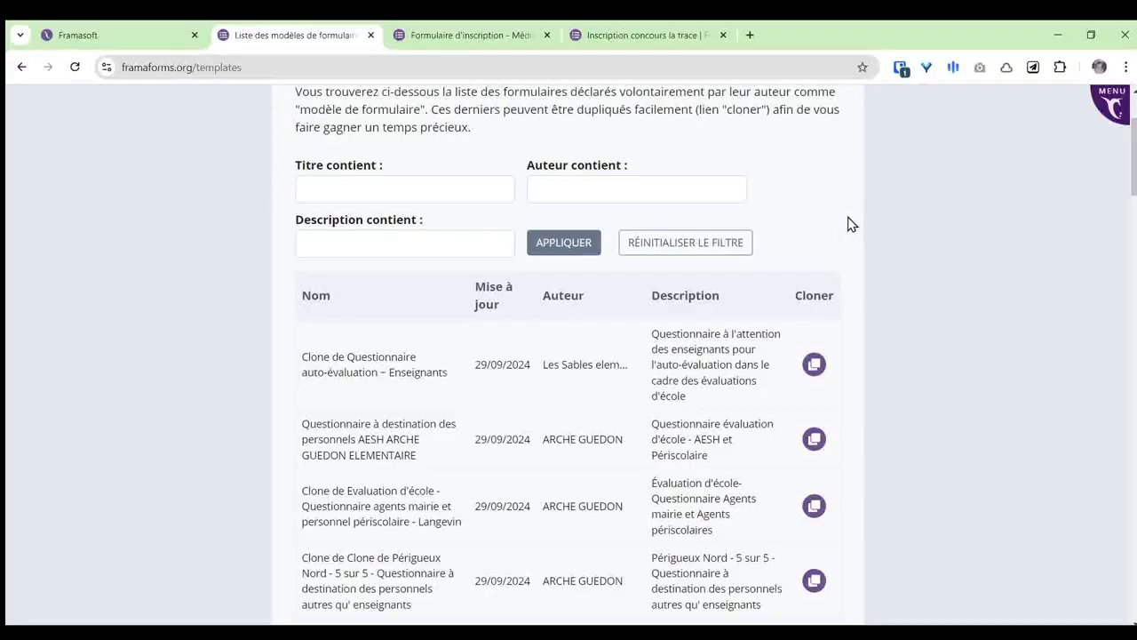
scroll(852, 219, "down", 4)
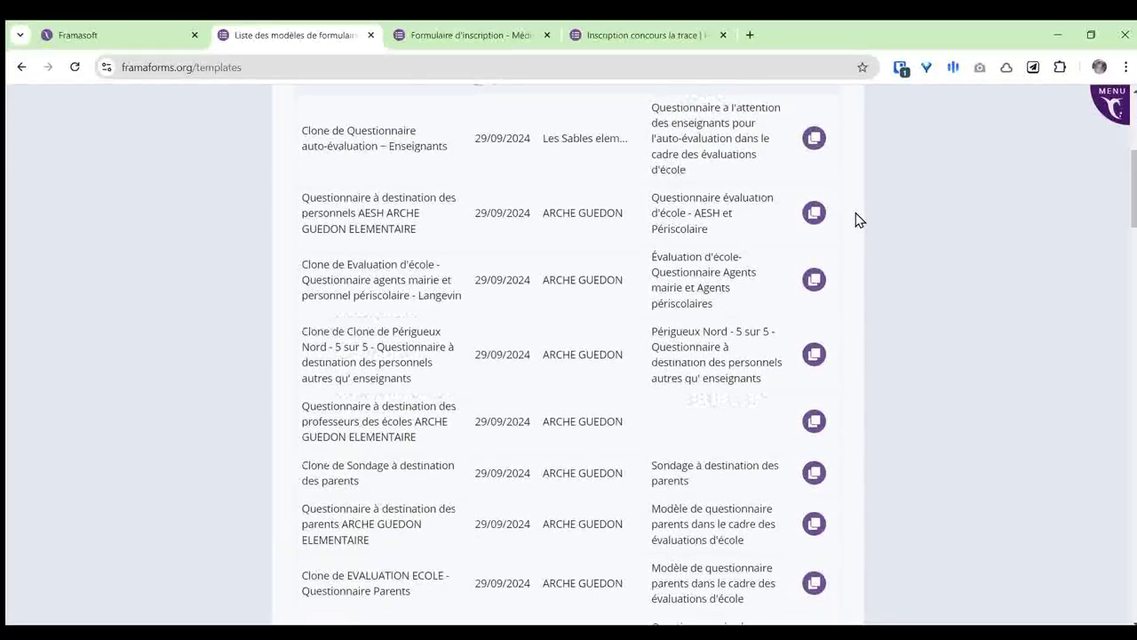
scroll(858, 219, "down", 2)
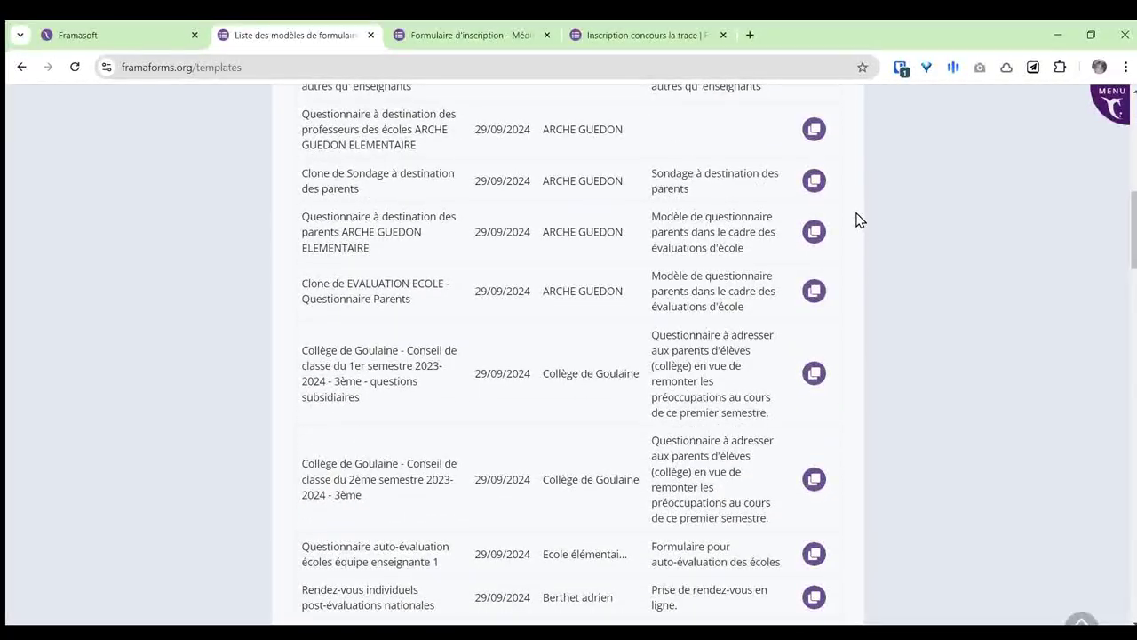
scroll(858, 219, "down", 1)
scroll(858, 219, "down", 3)
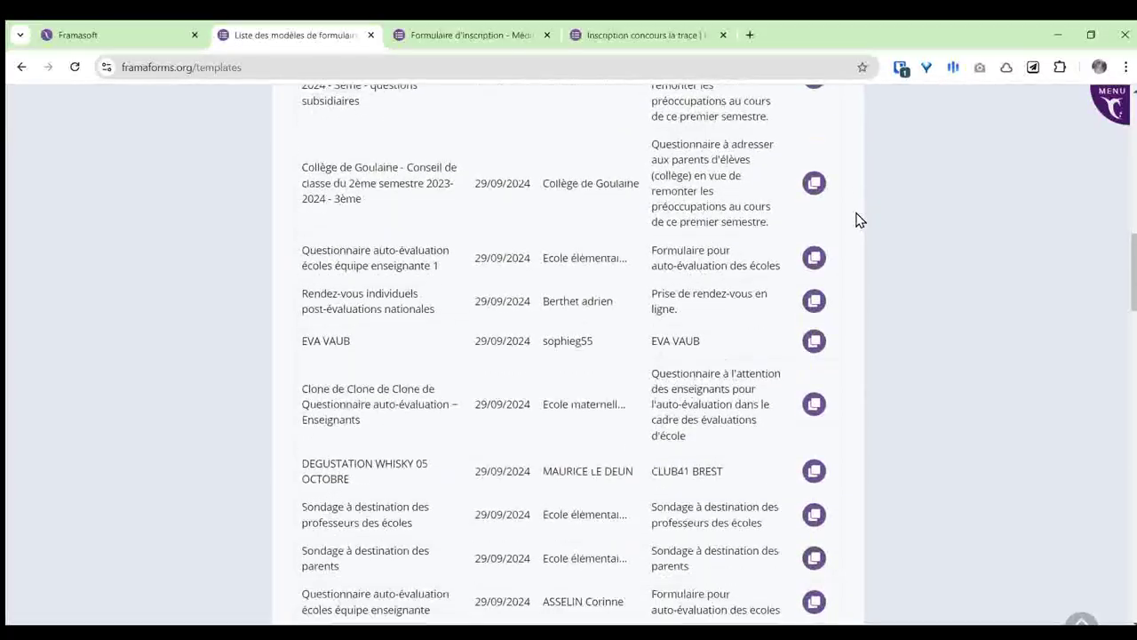
scroll(858, 219, "down", 2)
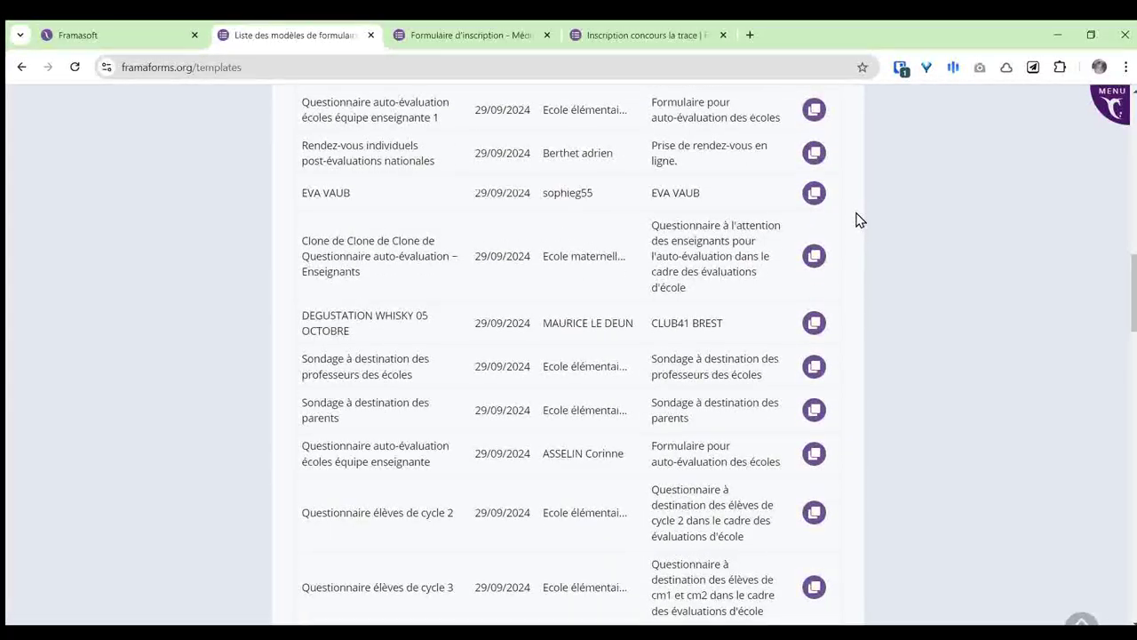
scroll(858, 219, "down", 2)
scroll(853, 223, "down", 2)
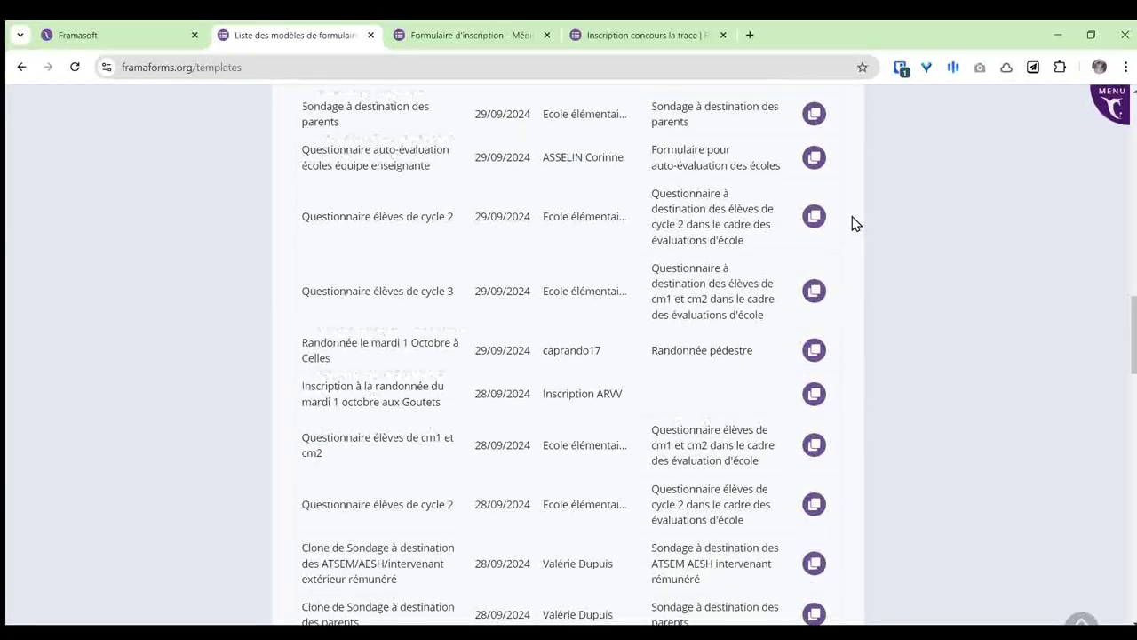
scroll(853, 223, "down", 2)
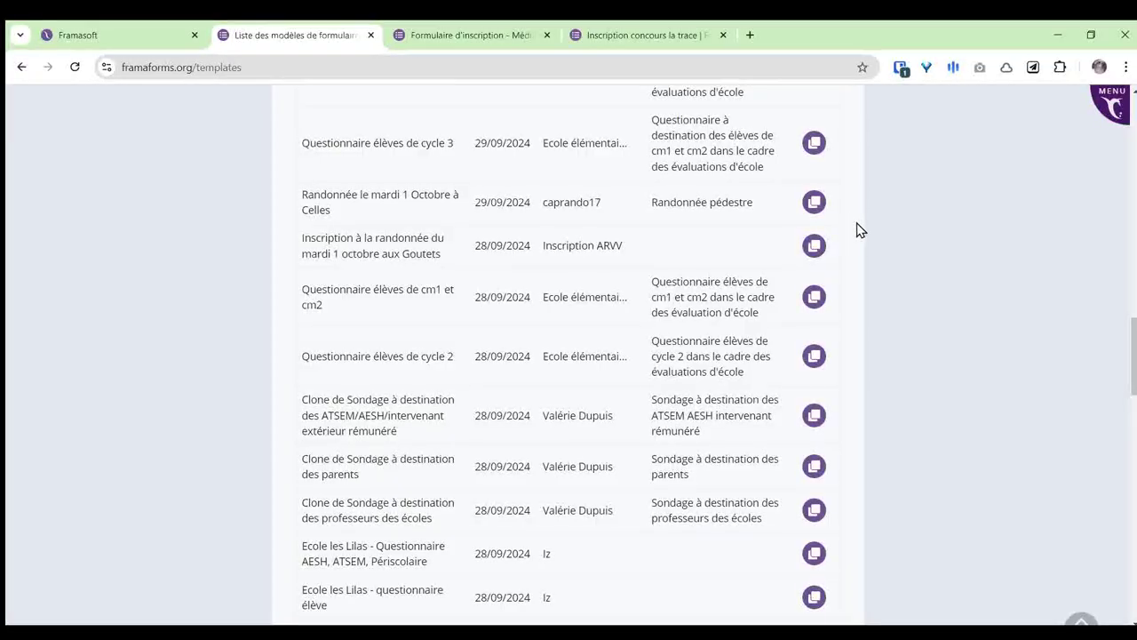
scroll(859, 230, "up", 12)
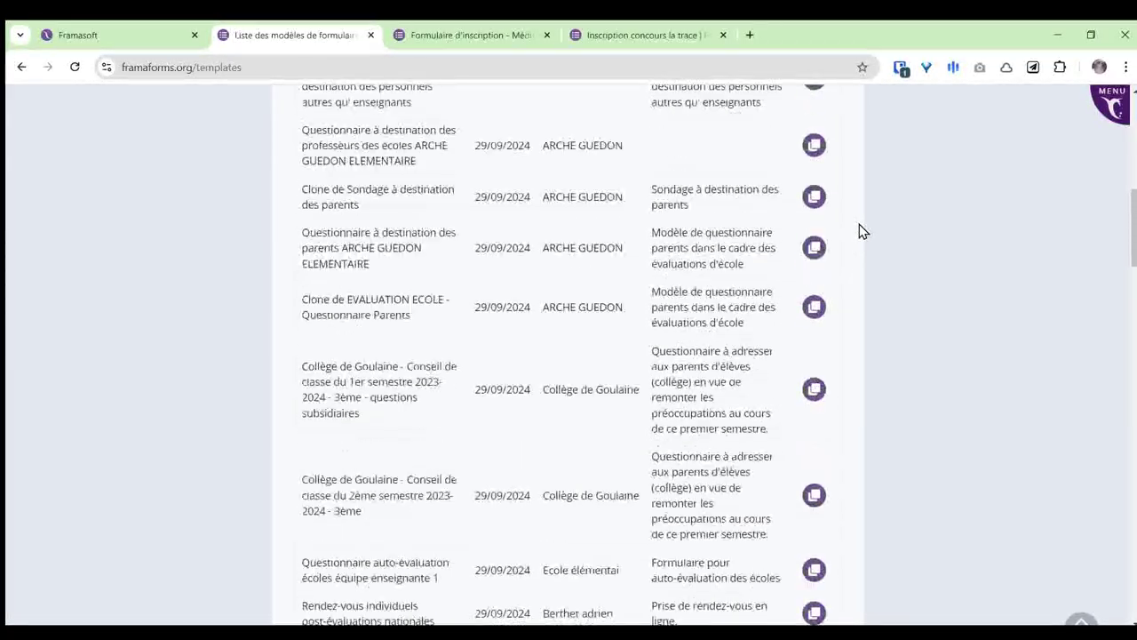
scroll(859, 234, "up", 6)
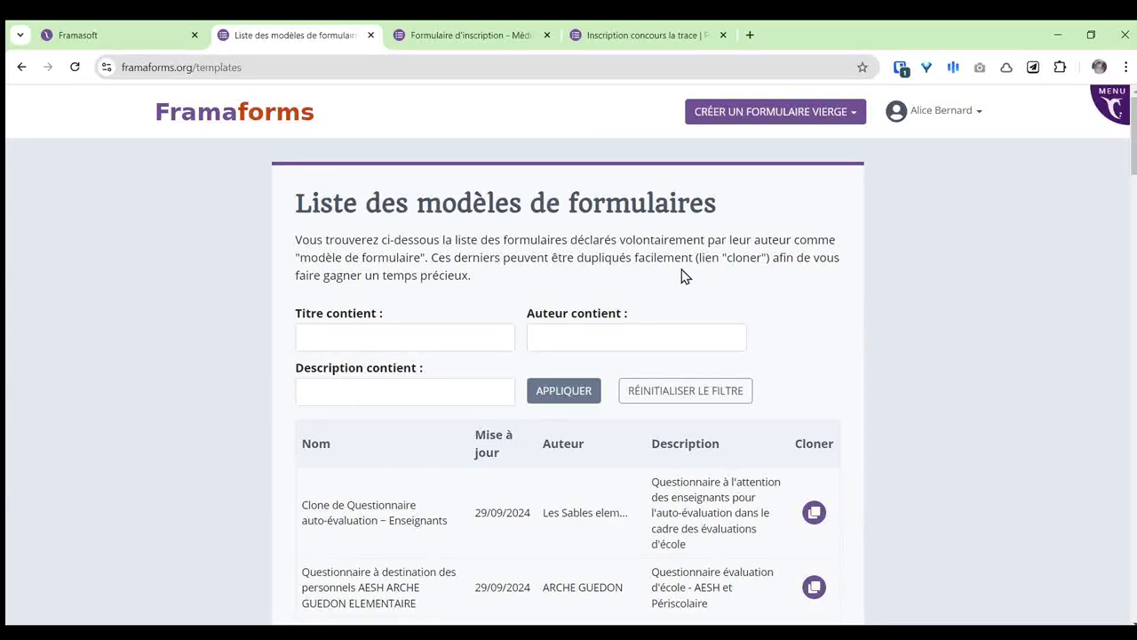
Step: Choose 'Créer un formulaire vierge' to start a new blank form
mouse_move(830, 116)
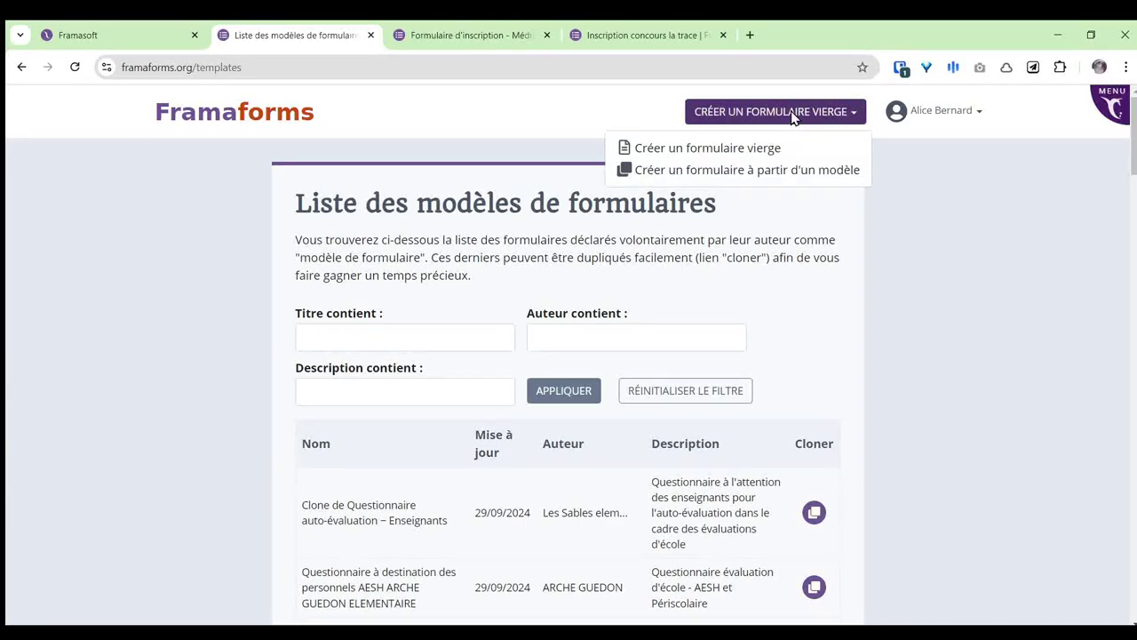
left_click(742, 156)
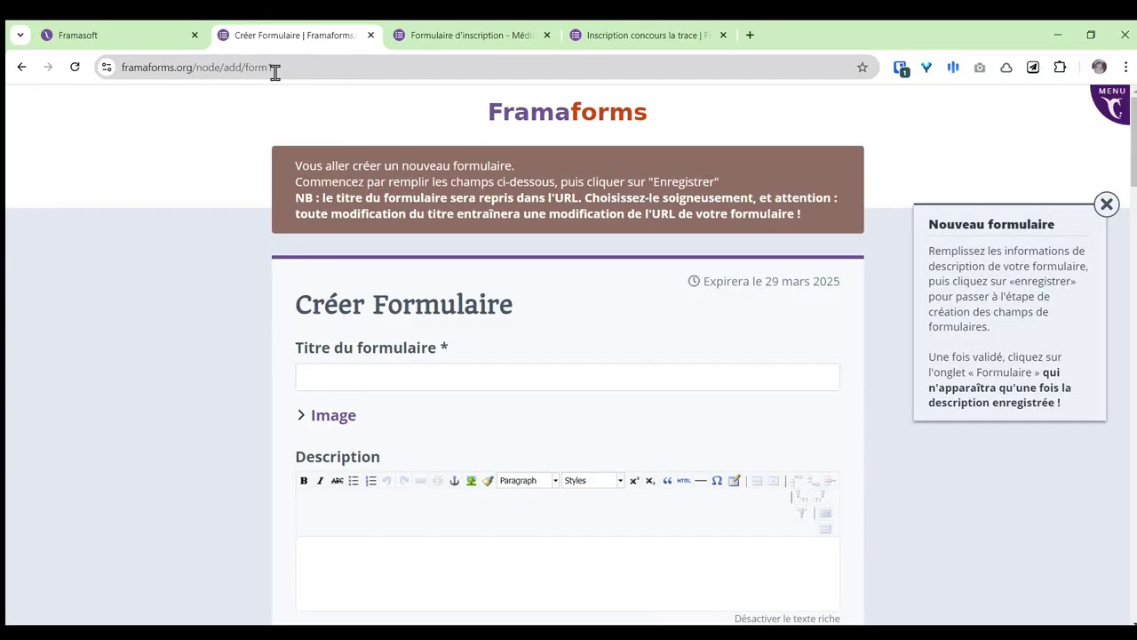
Step: Title the form 'Premier test de formulaire' and expand the Image section
left_click(390, 374)
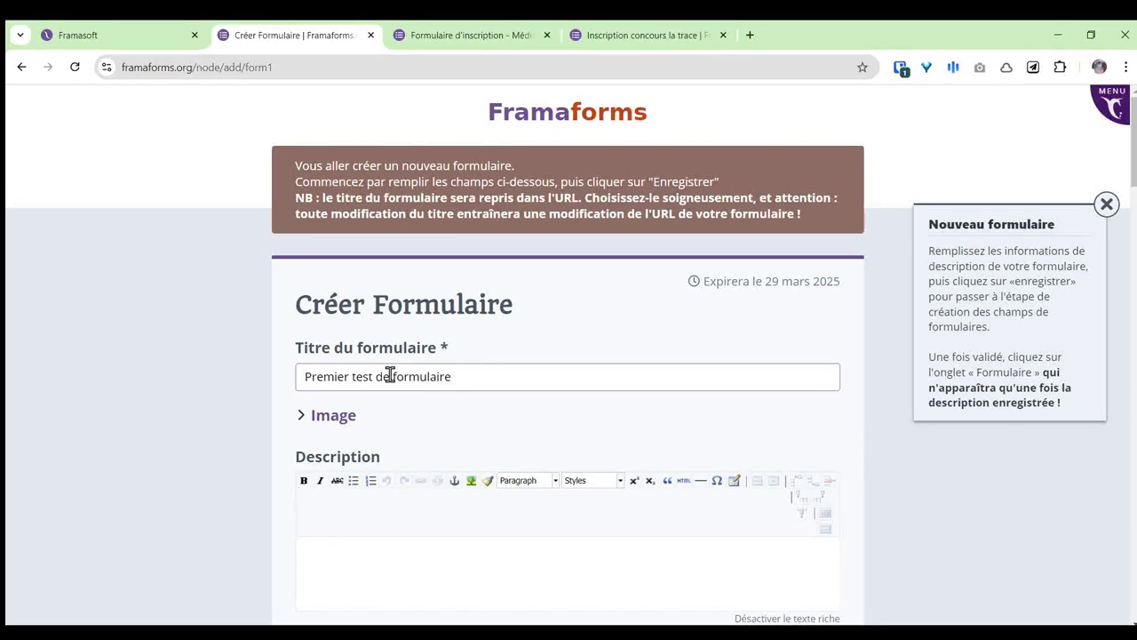
scroll(610, 282, "down", 2)
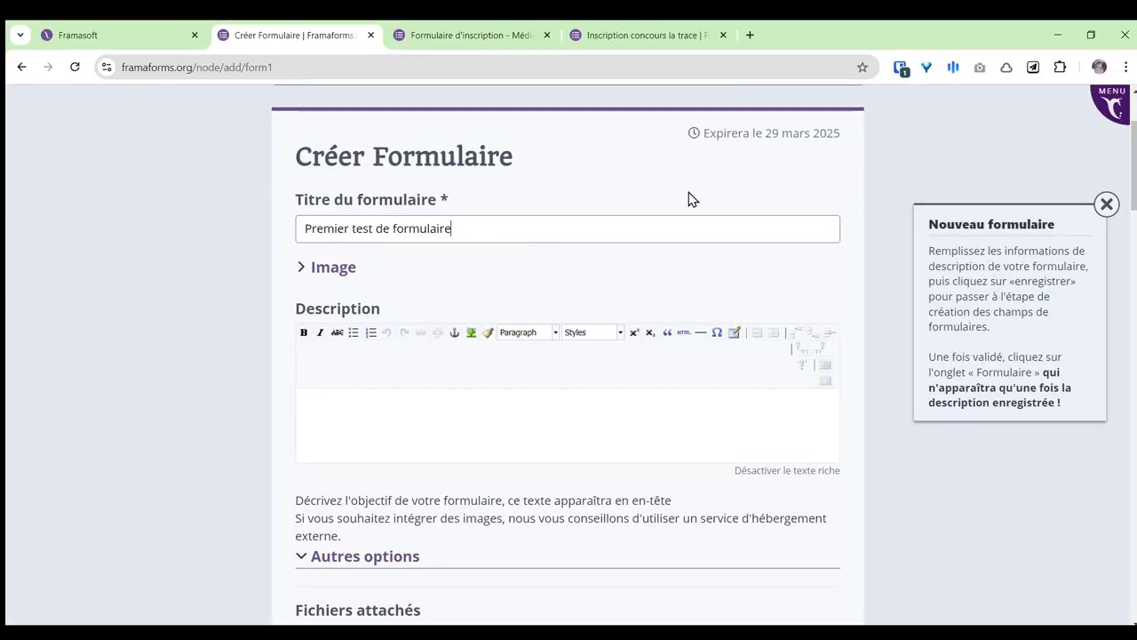
left_click(324, 273)
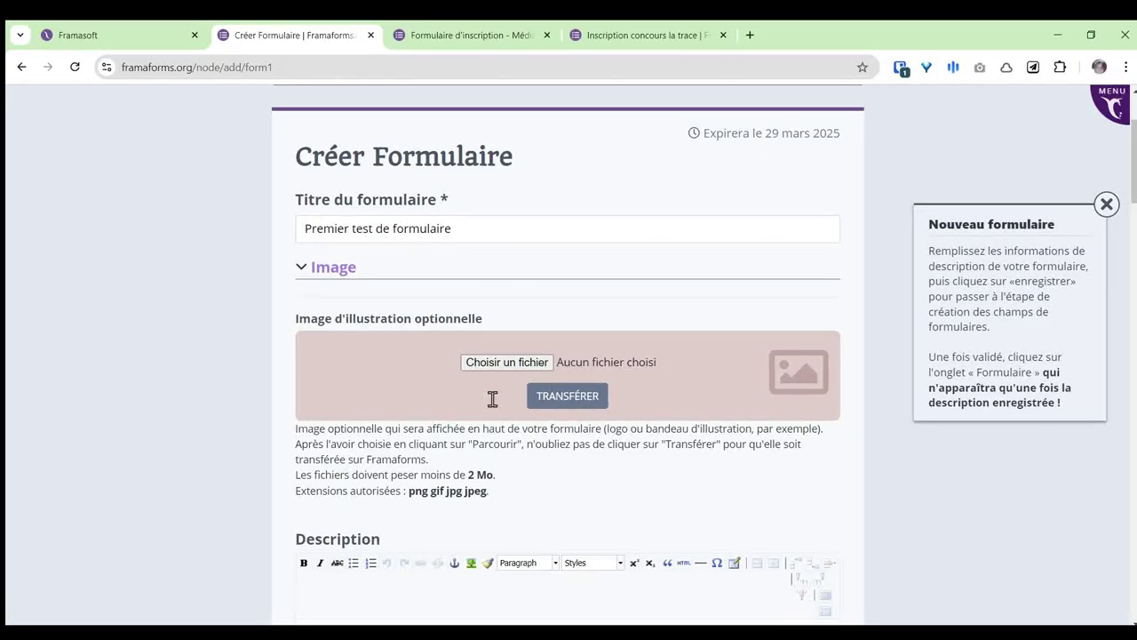
Step: Check the Médiathèque example form, then collapse the Image section and select Description
left_click(466, 40)
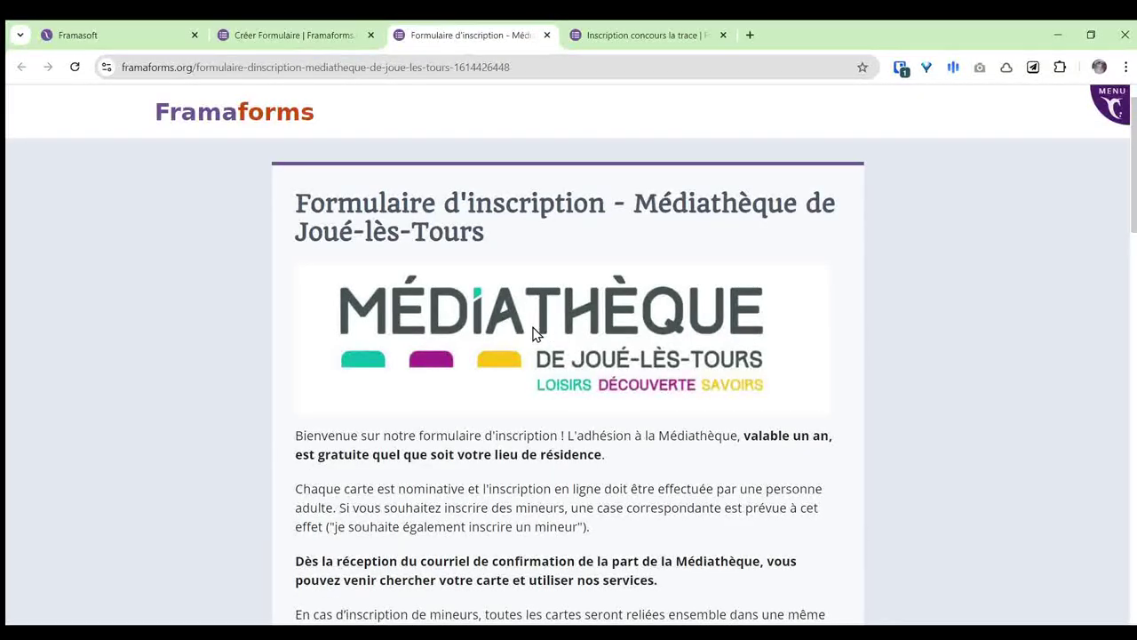
left_click(292, 38)
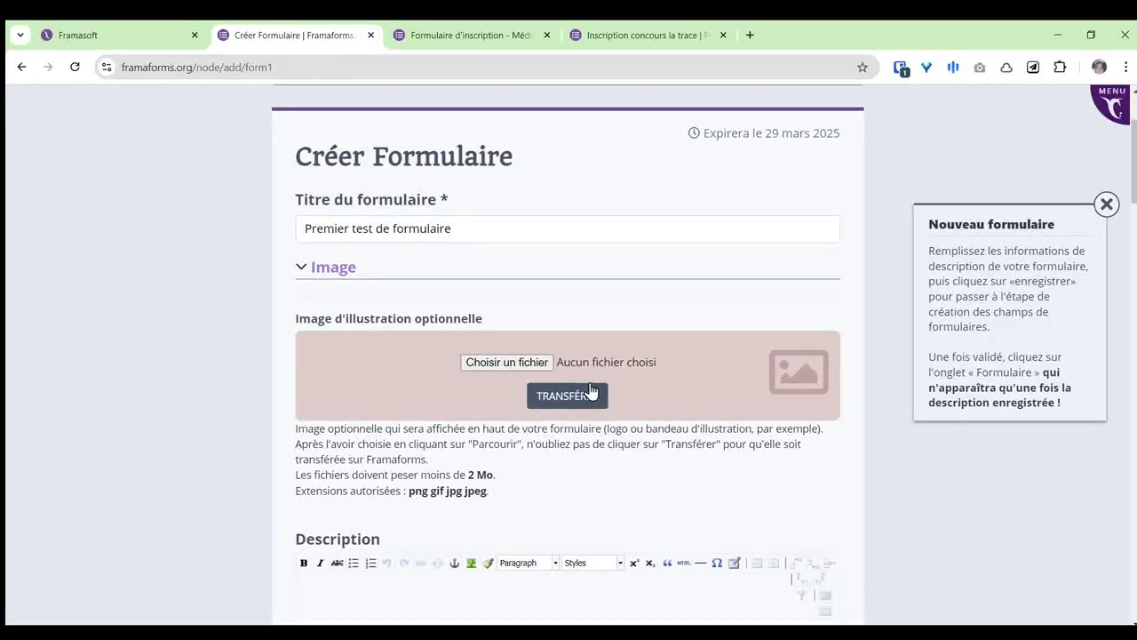
left_click(334, 269)
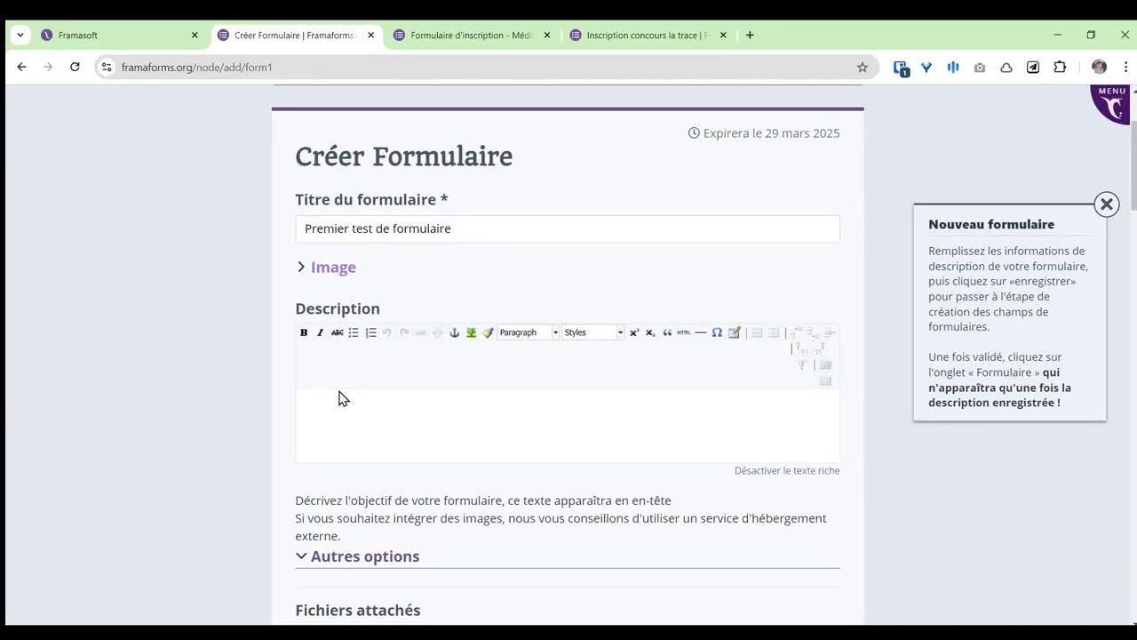
left_click(409, 414)
Step: Review the Médiathèque introduction text and the Inscription concours la trace form for reference
left_click(484, 36)
scroll(459, 226, "down", 3)
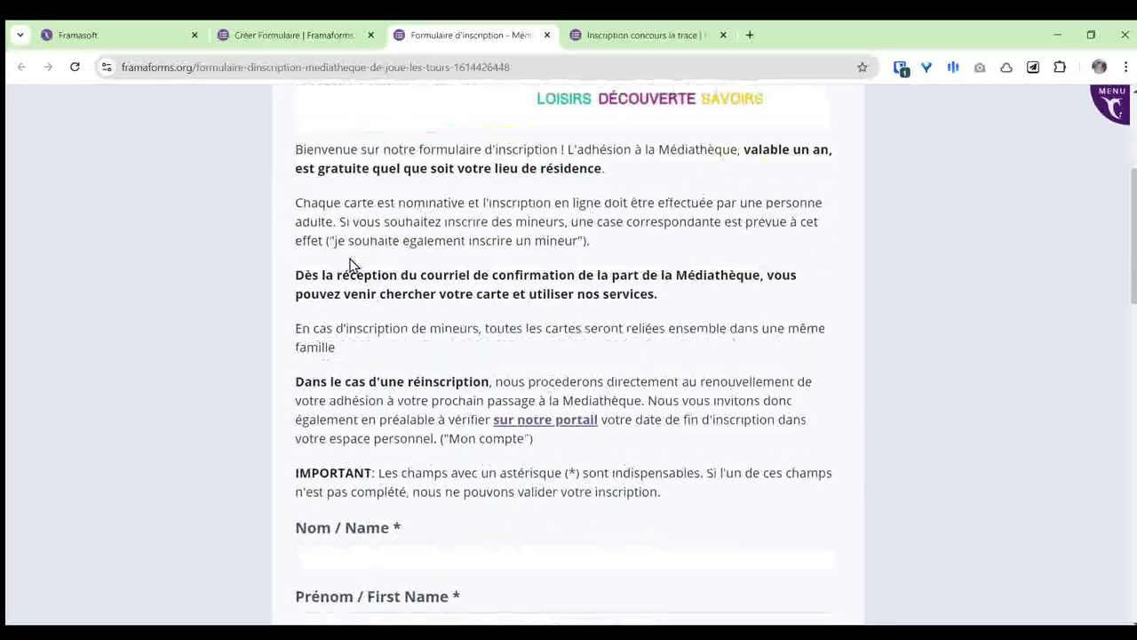
left_click_drag(296, 139, 716, 491)
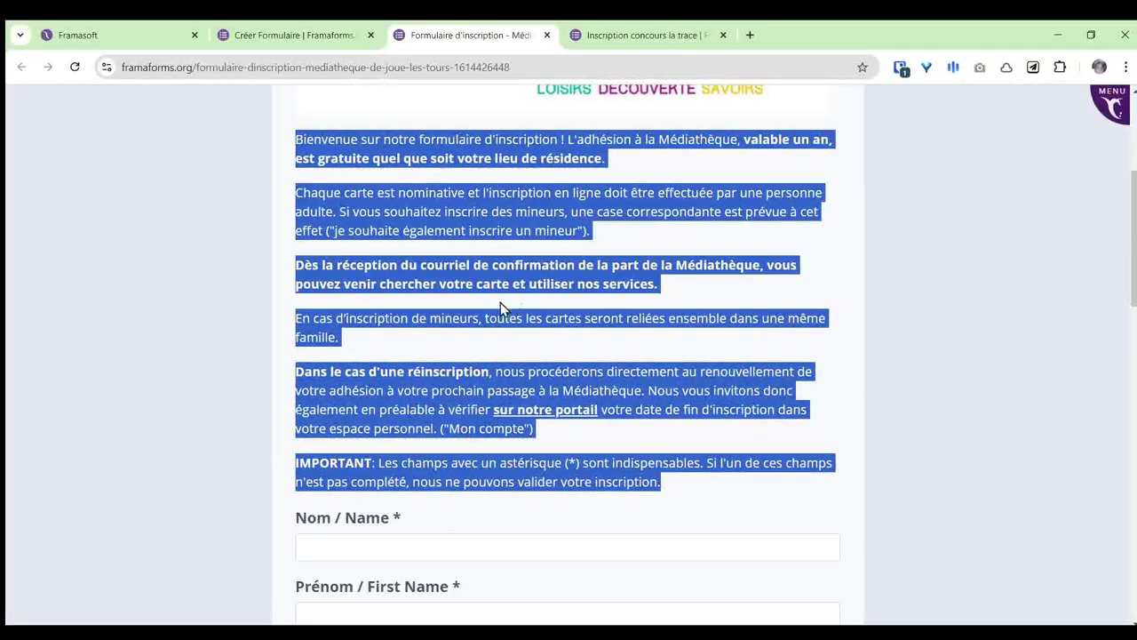
left_click(675, 252)
left_click(637, 35)
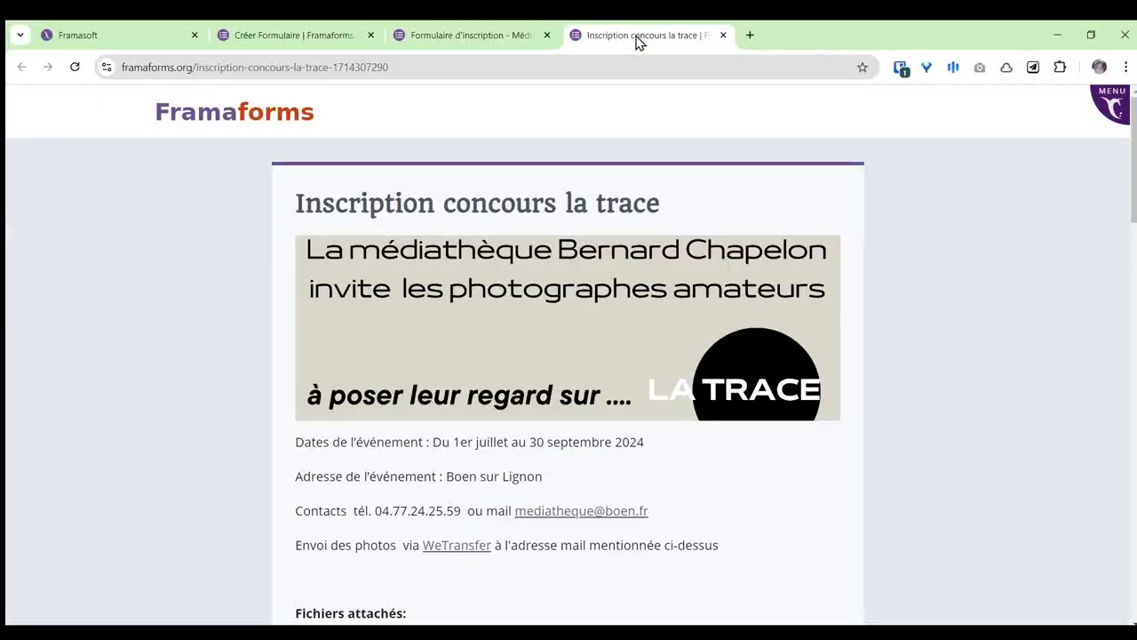
left_click(311, 33)
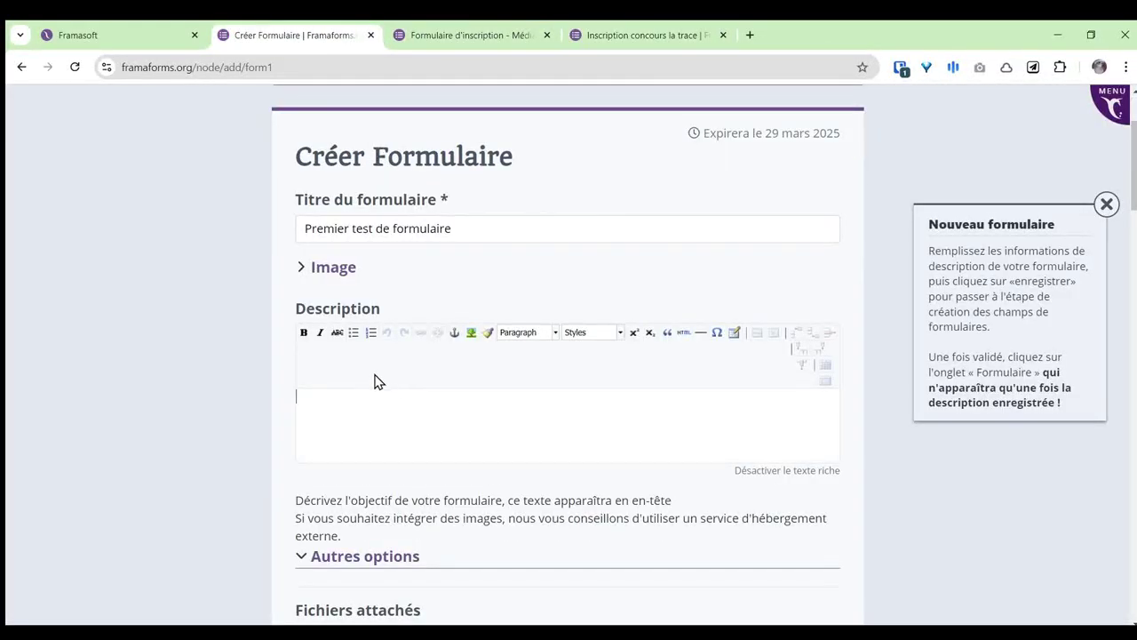
Step: Write 'Ceci est un test de formulaire.' as the description and make it bold
left_click(533, 336)
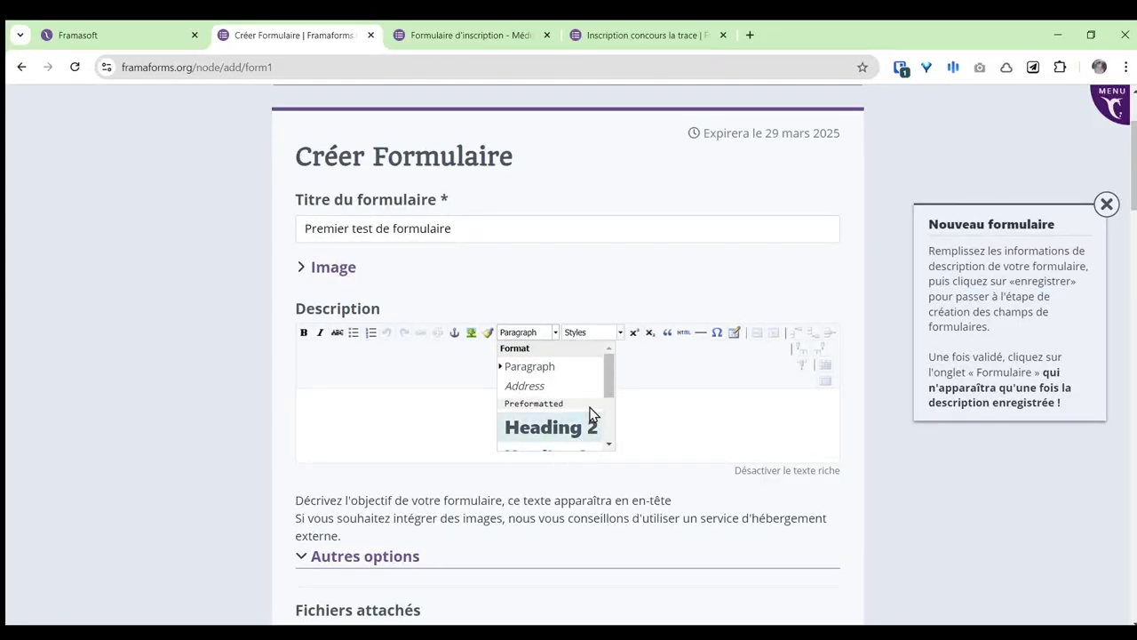
left_click(695, 413)
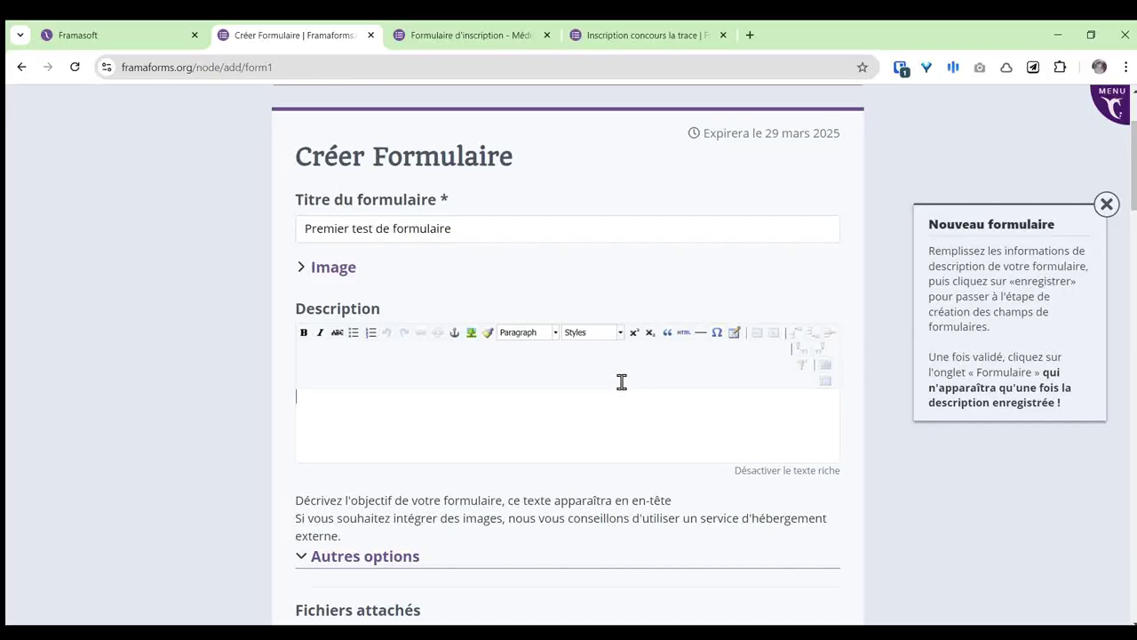
type("Ceci est un test de formulaire.")
left_click_drag(441, 398, 294, 398)
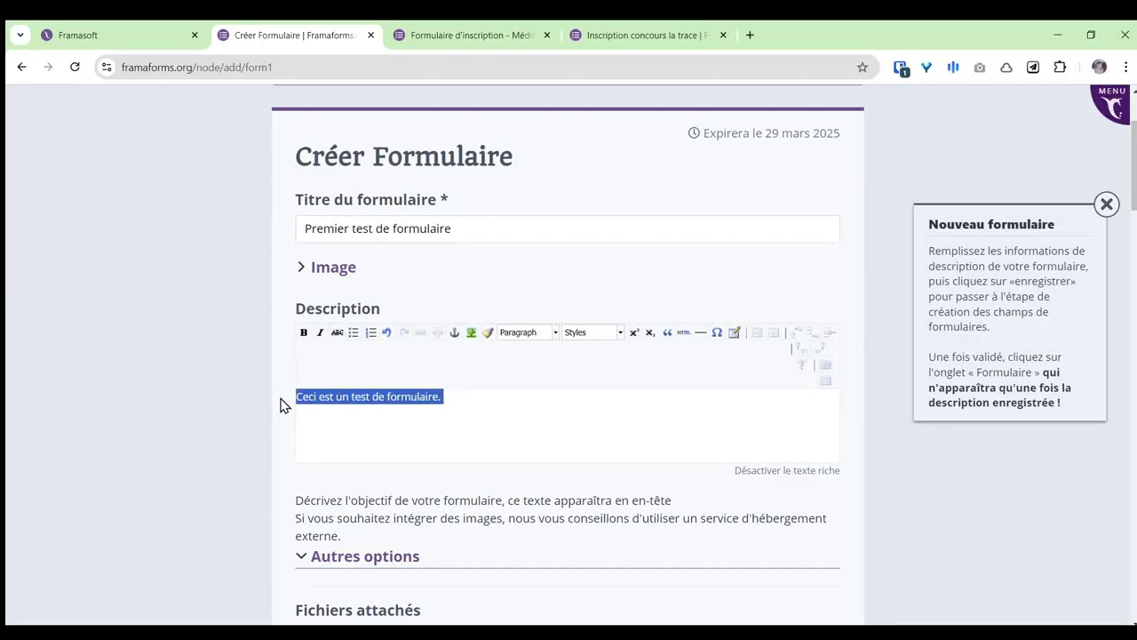
left_click(303, 332)
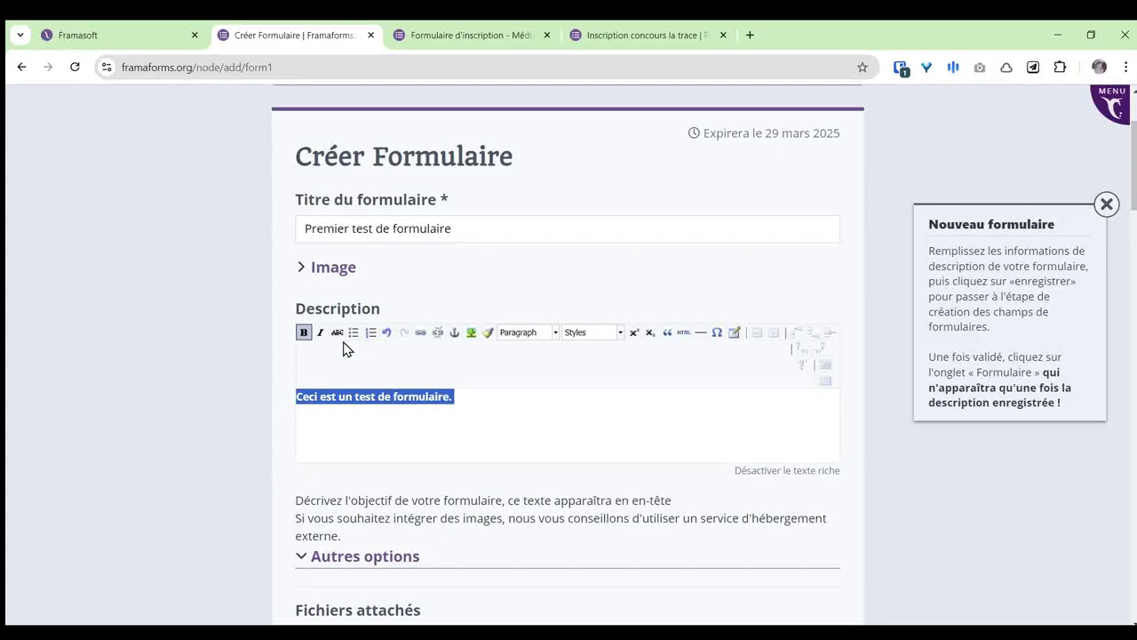
left_click(516, 396)
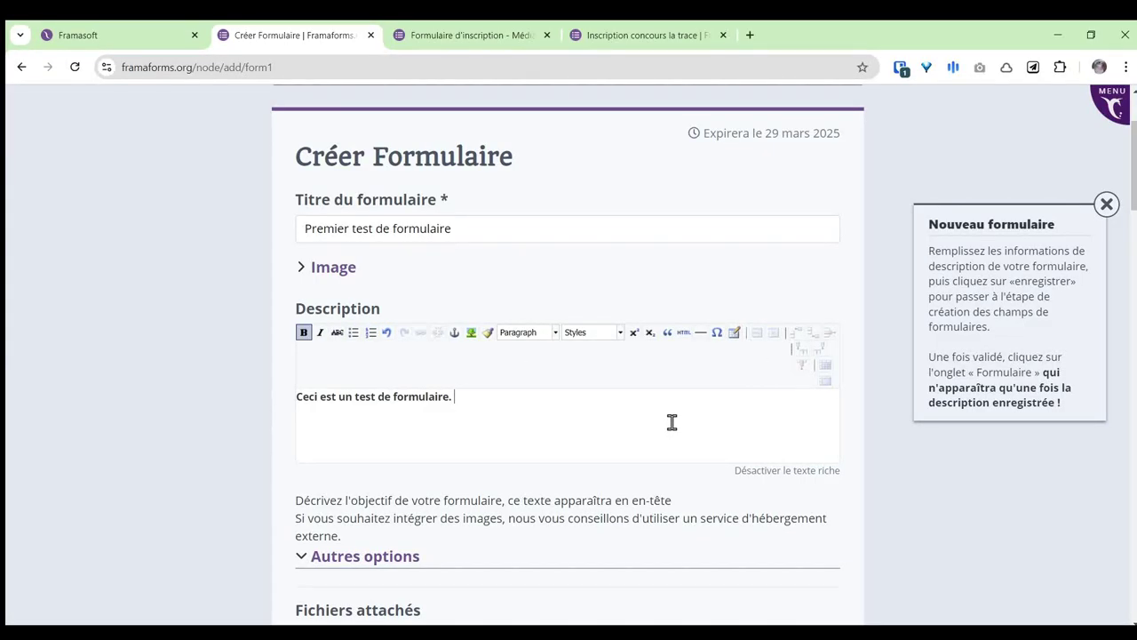
scroll(632, 395, "down", 1)
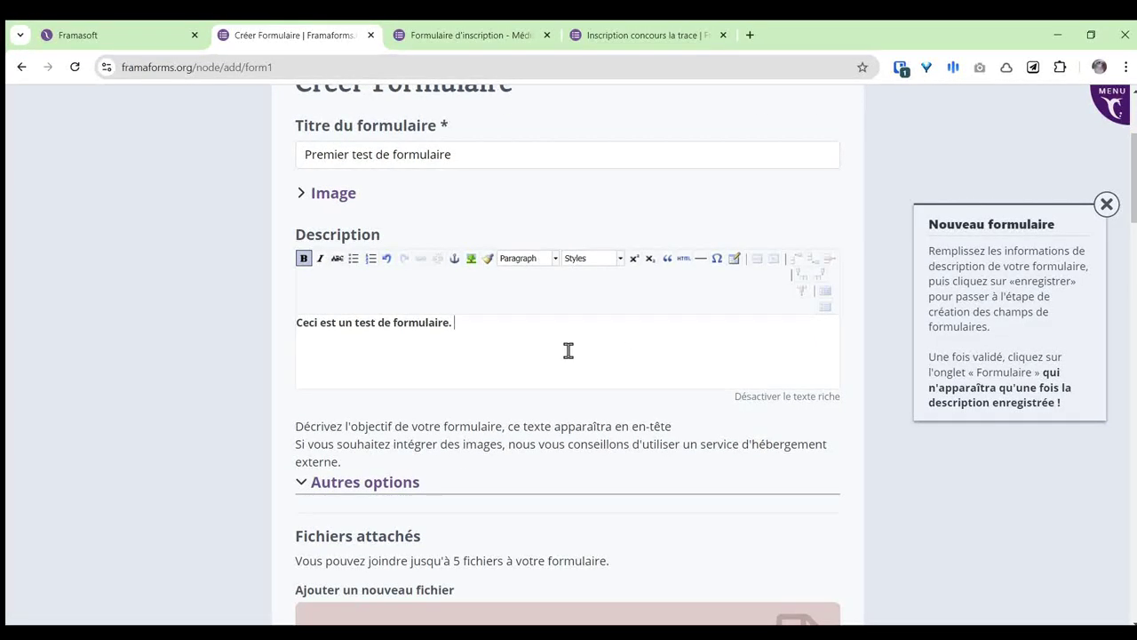
scroll(560, 338, "down", 2)
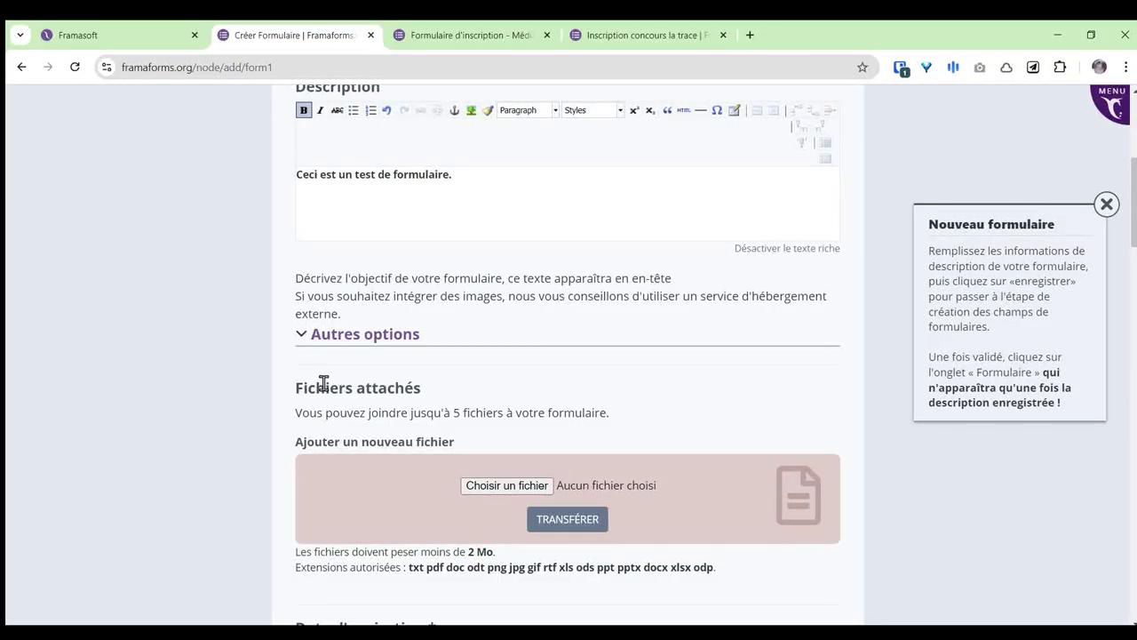
left_click_drag(293, 392, 420, 385)
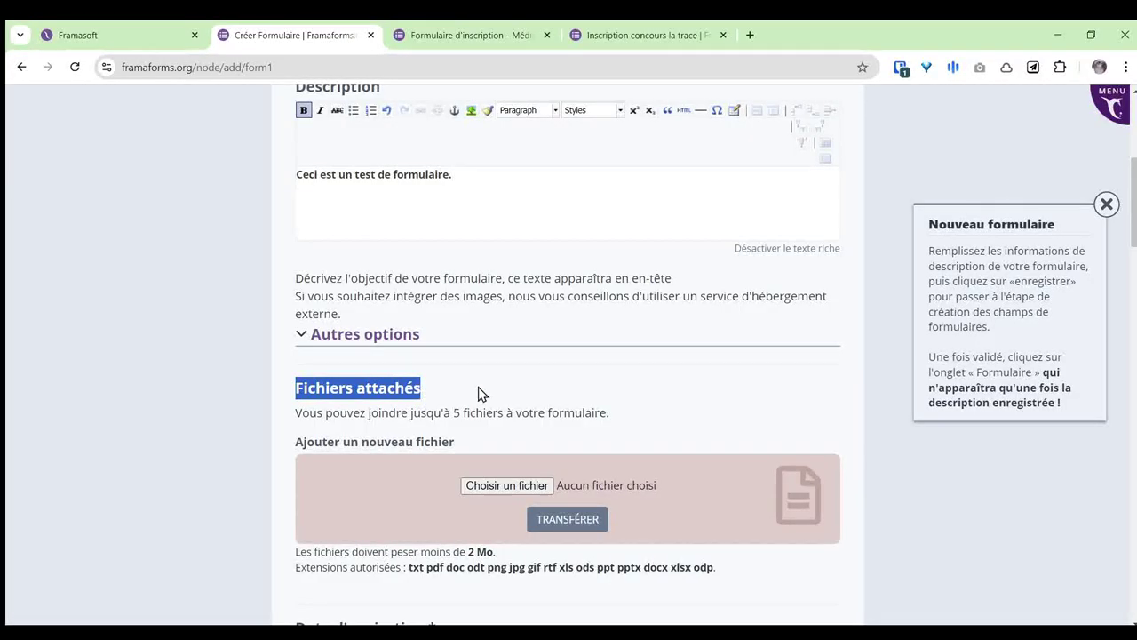
left_click(641, 35)
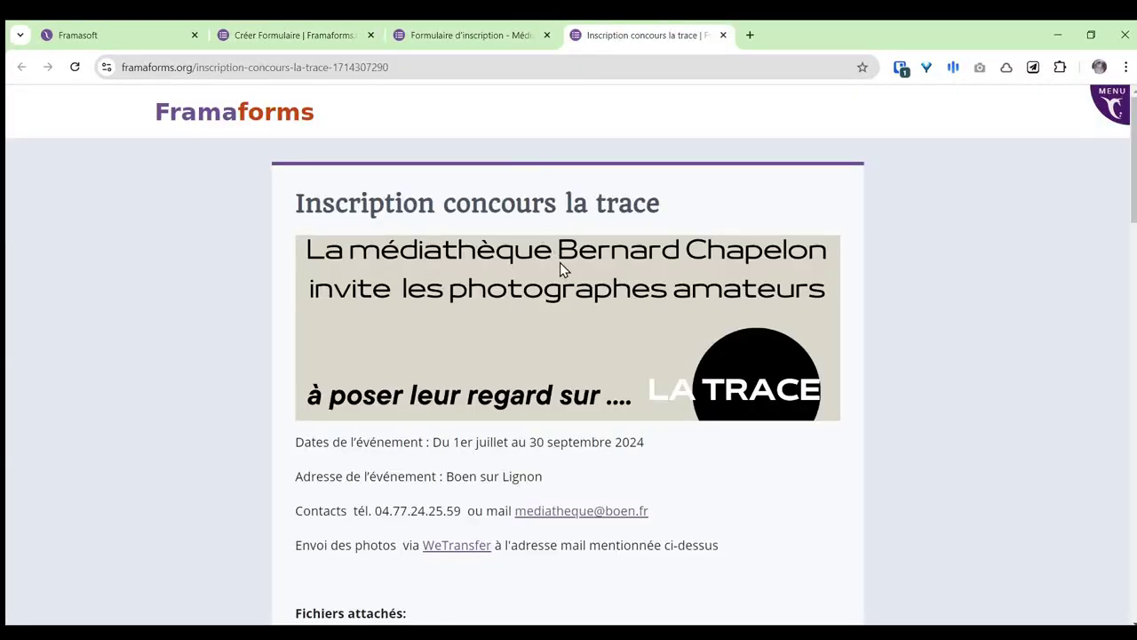
scroll(559, 263, "down", 4)
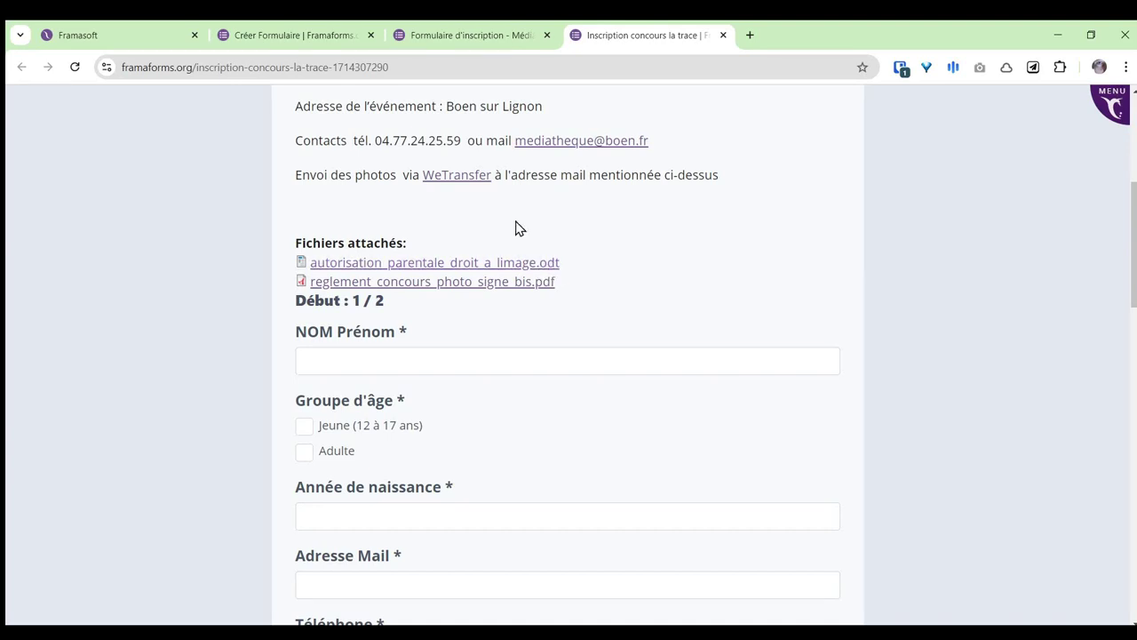
left_click(469, 36)
left_click(293, 36)
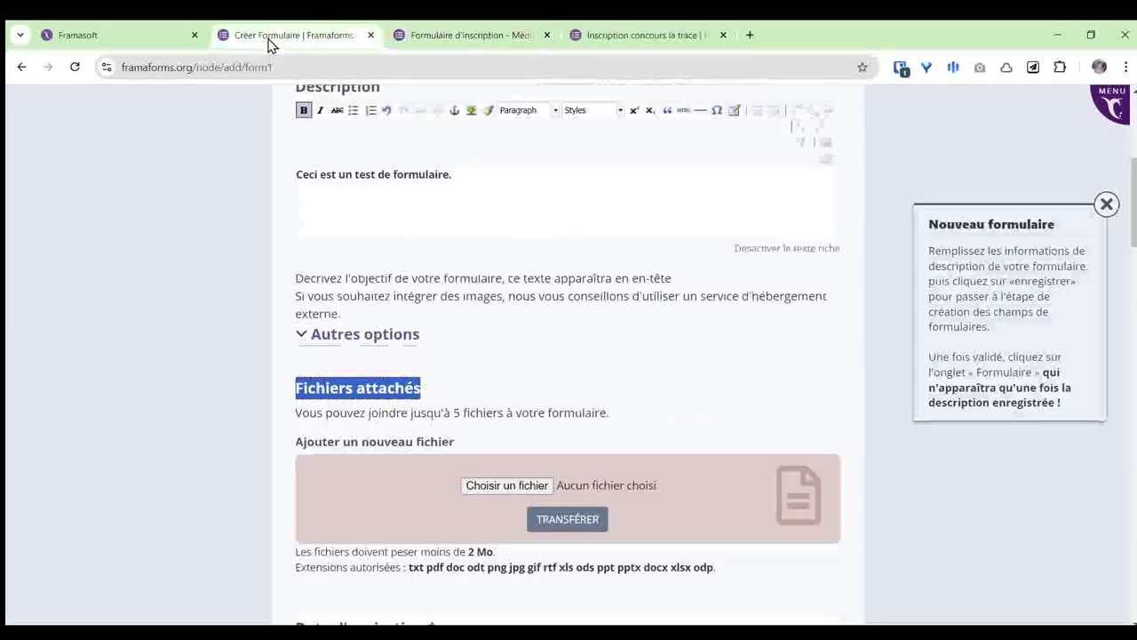
scroll(670, 368, "down", 1)
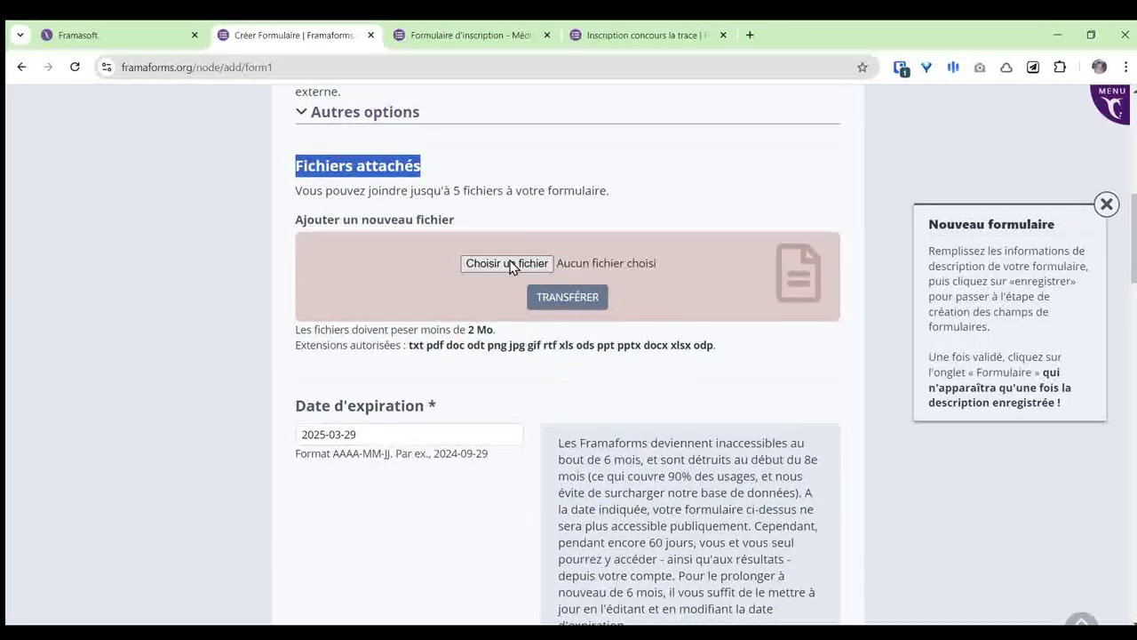
left_click_drag(450, 329, 496, 330)
left_click_drag(401, 347, 537, 347)
double_click(566, 343)
left_click(769, 343)
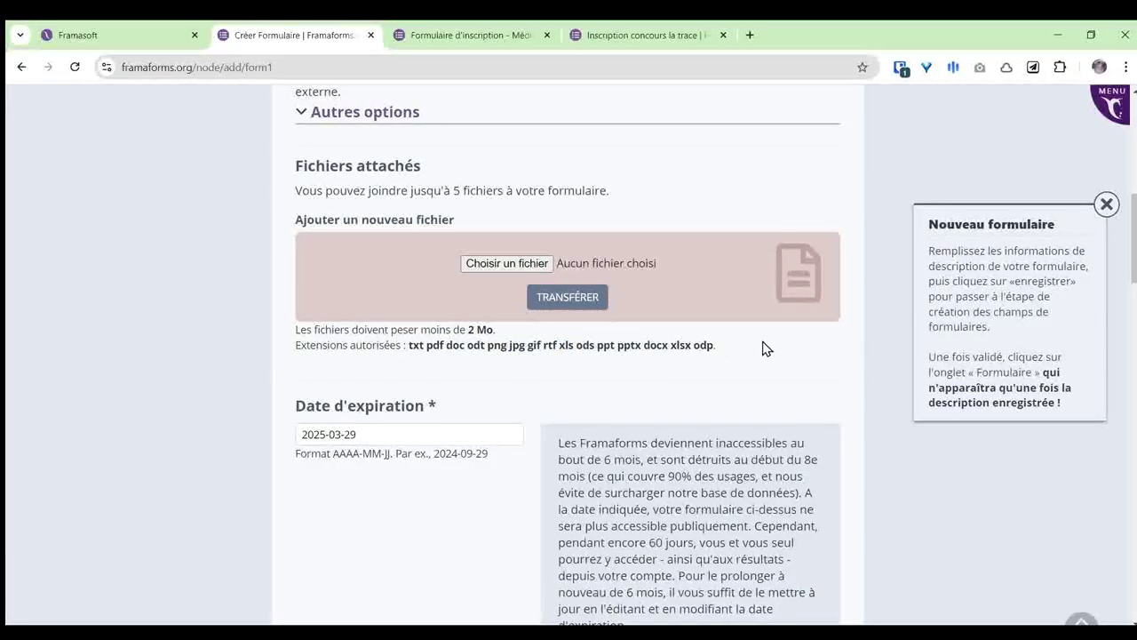
left_click_drag(435, 190, 518, 191)
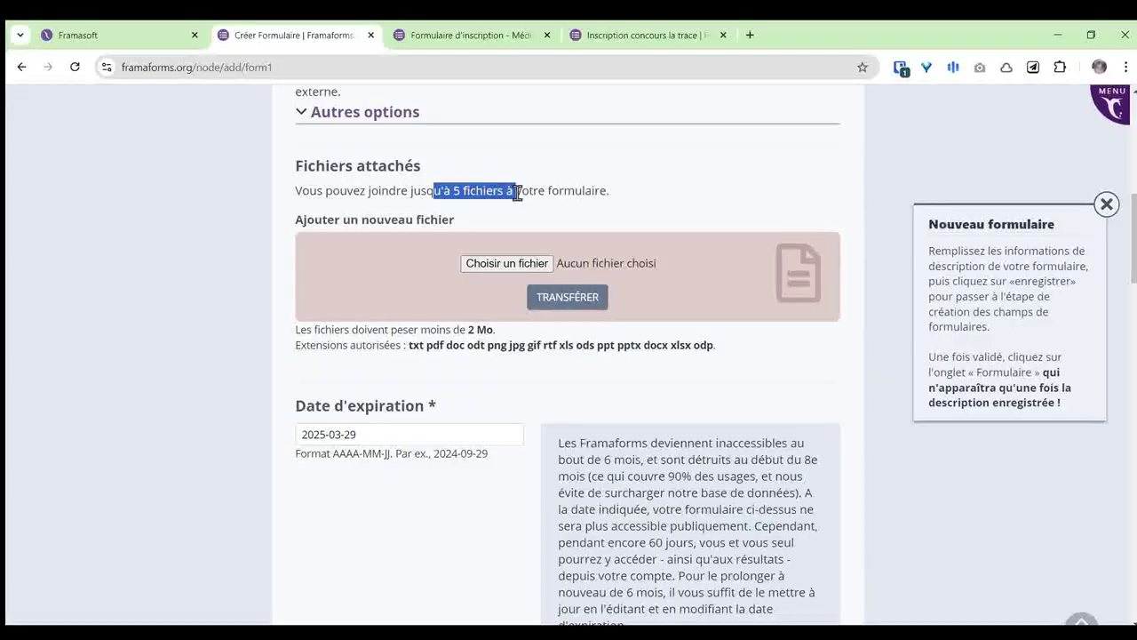
left_click(646, 189)
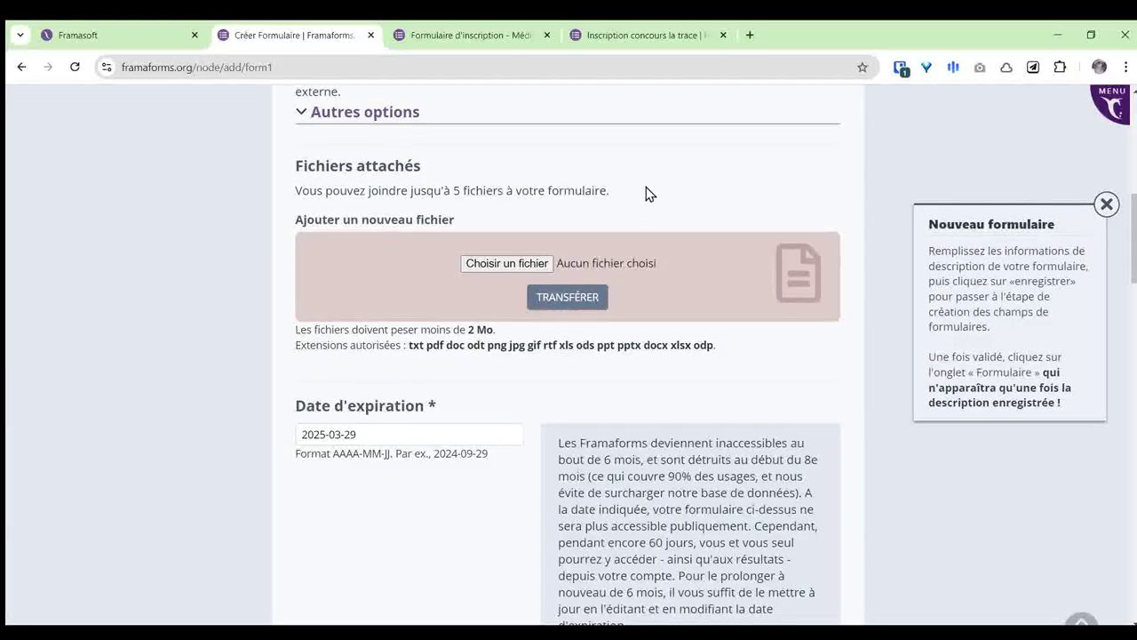
scroll(322, 182, "down", 2)
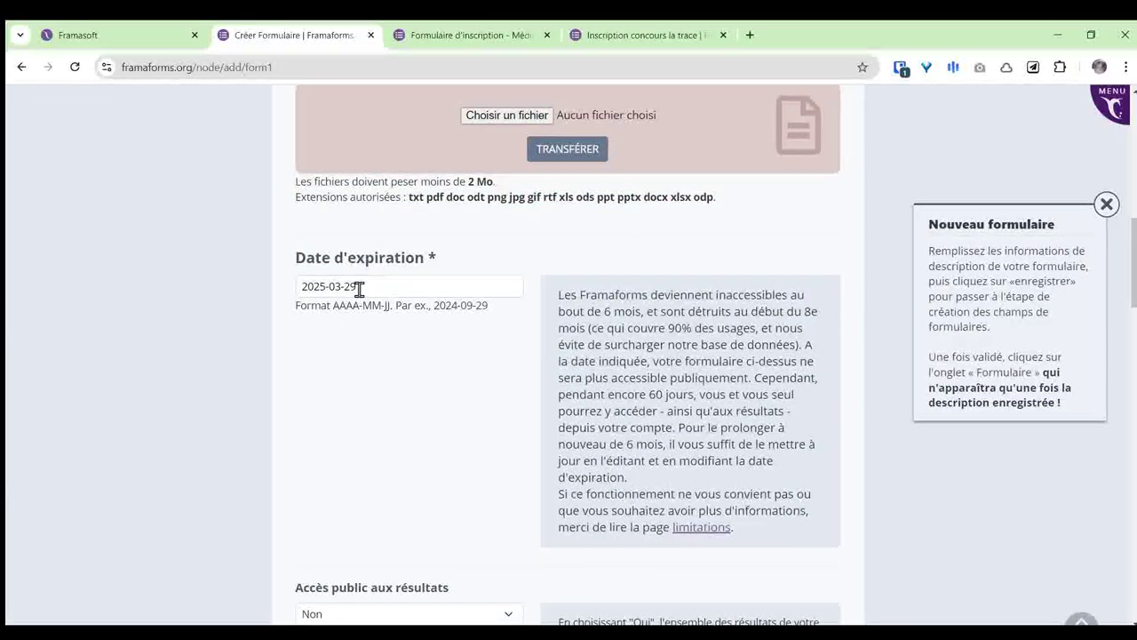
left_click(359, 289)
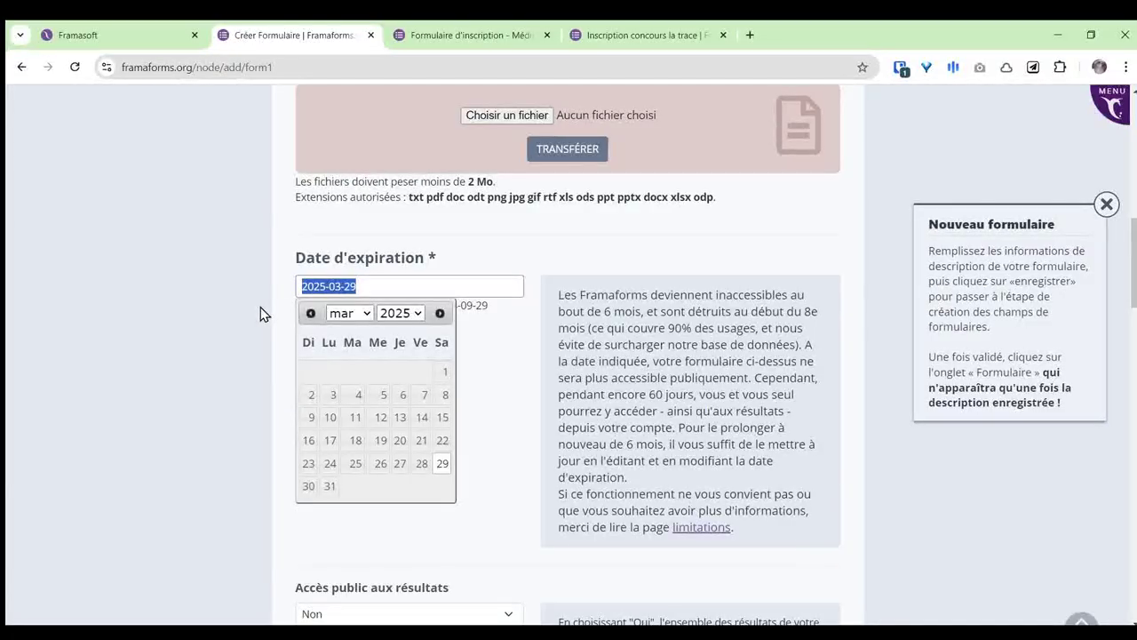
left_click(261, 313)
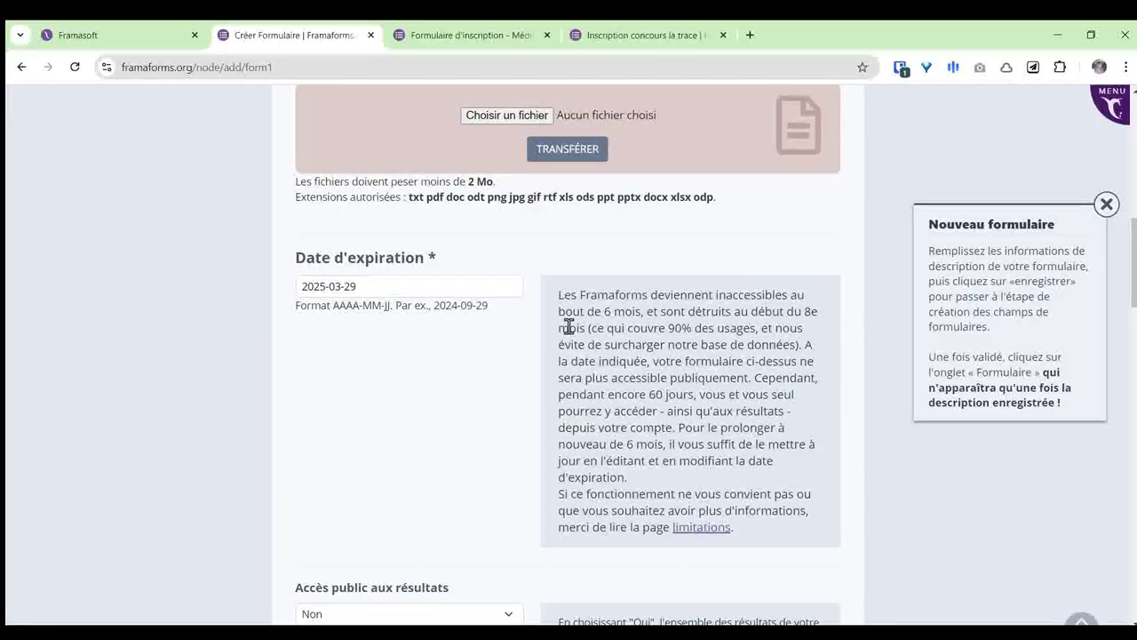
scroll(573, 321, "down", 1)
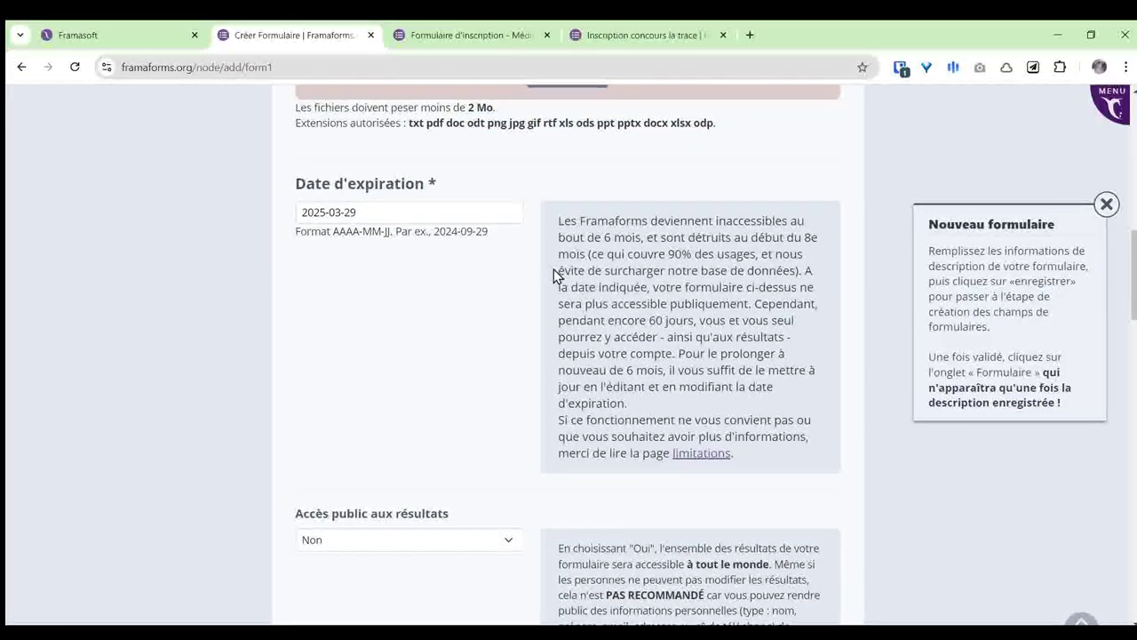
scroll(551, 271, "down", 2)
scroll(558, 271, "down", 2)
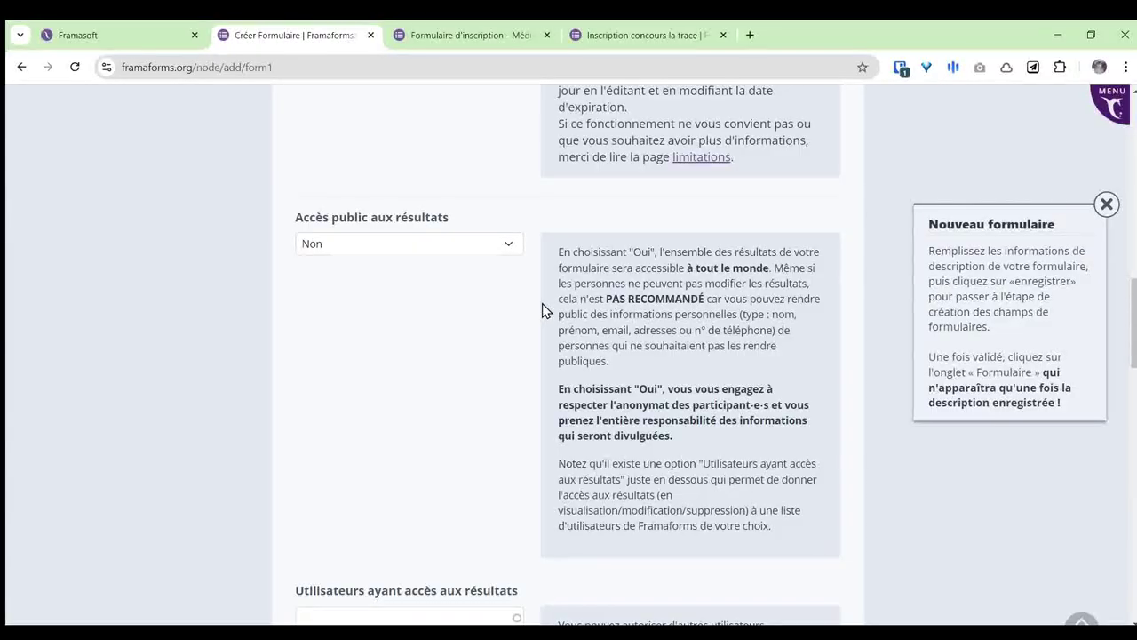
scroll(542, 307, "down", 1)
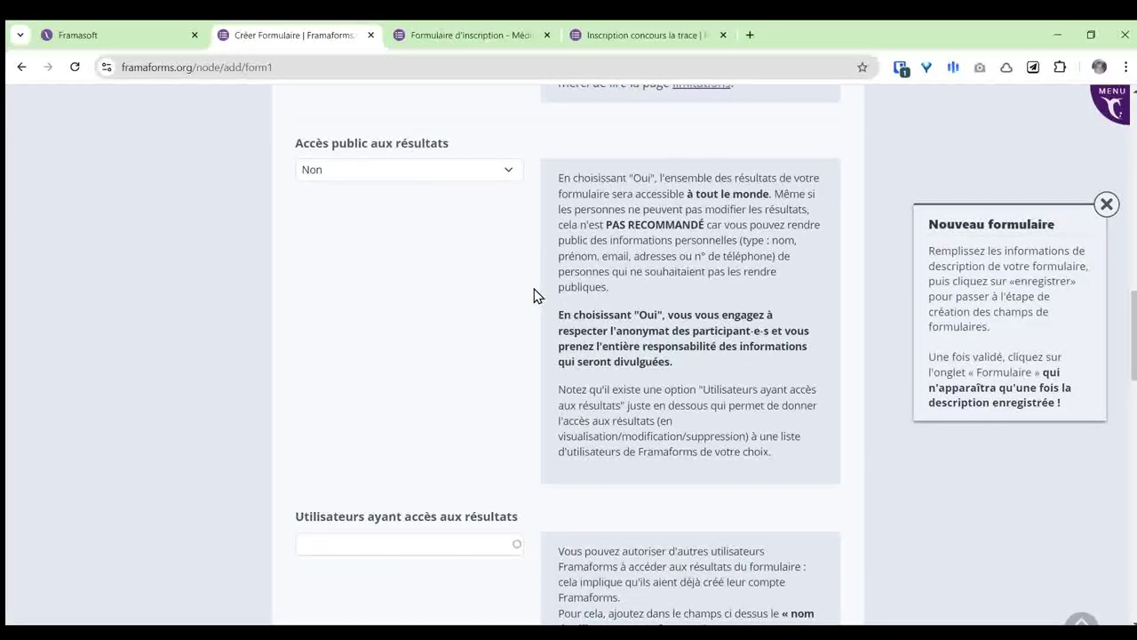
scroll(540, 330, "down", 2)
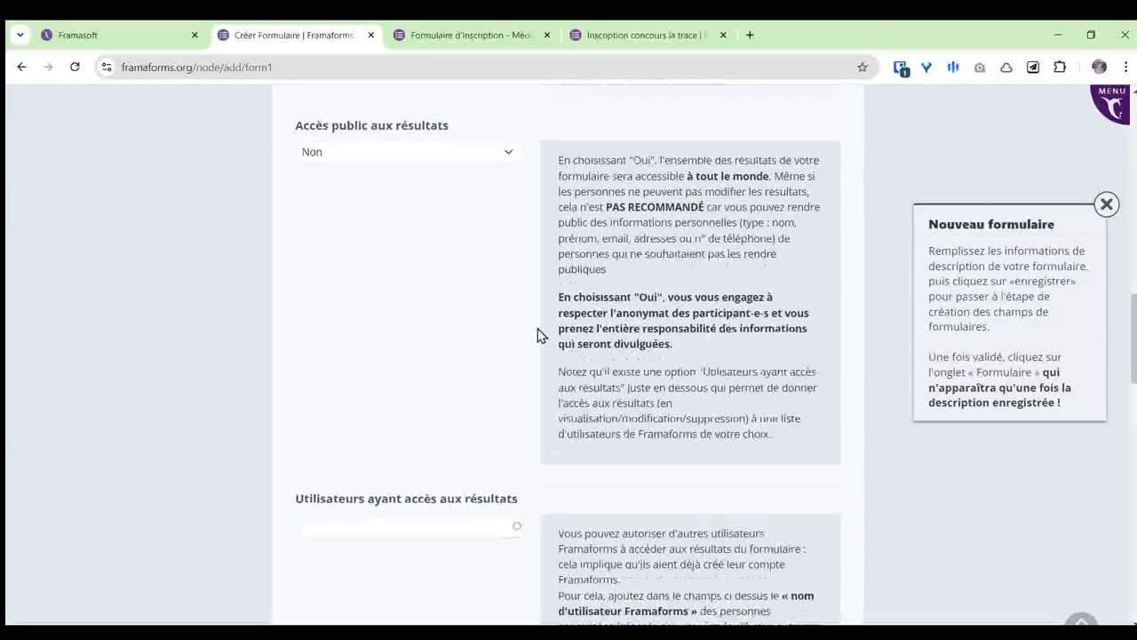
scroll(544, 330, "down", 1)
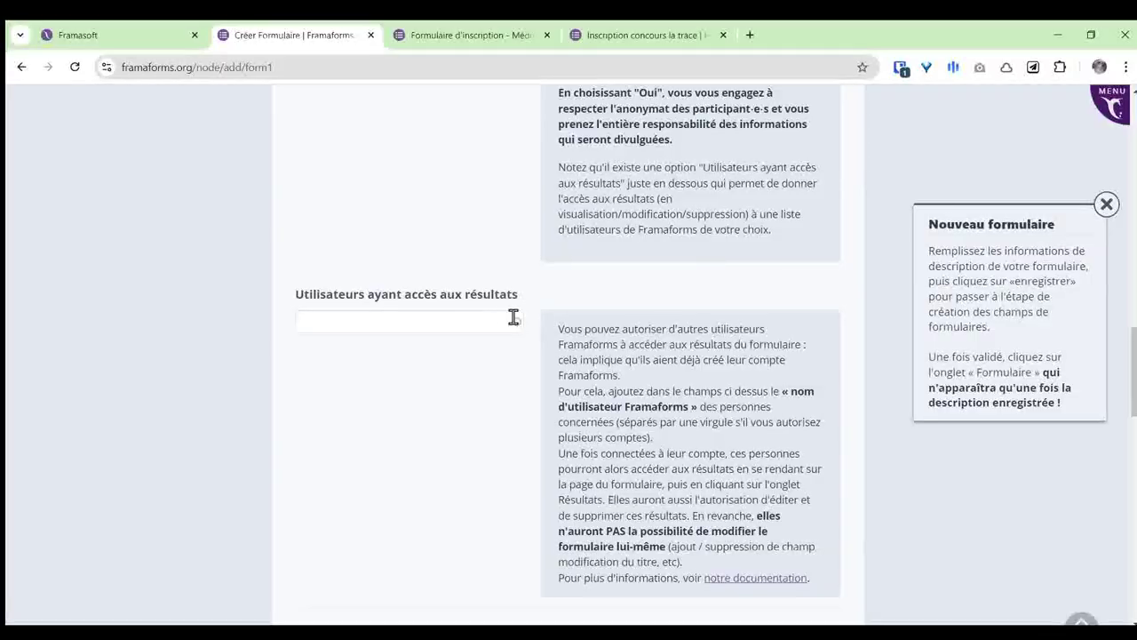
left_click(460, 322)
scroll(451, 302, "up", 3)
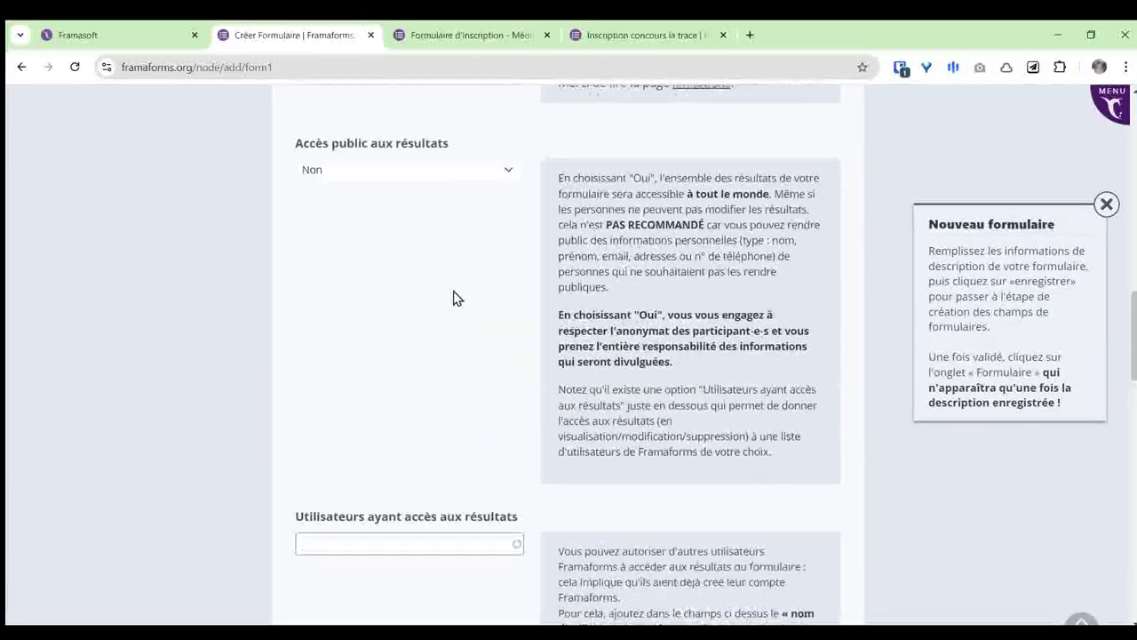
scroll(426, 311, "down", 3)
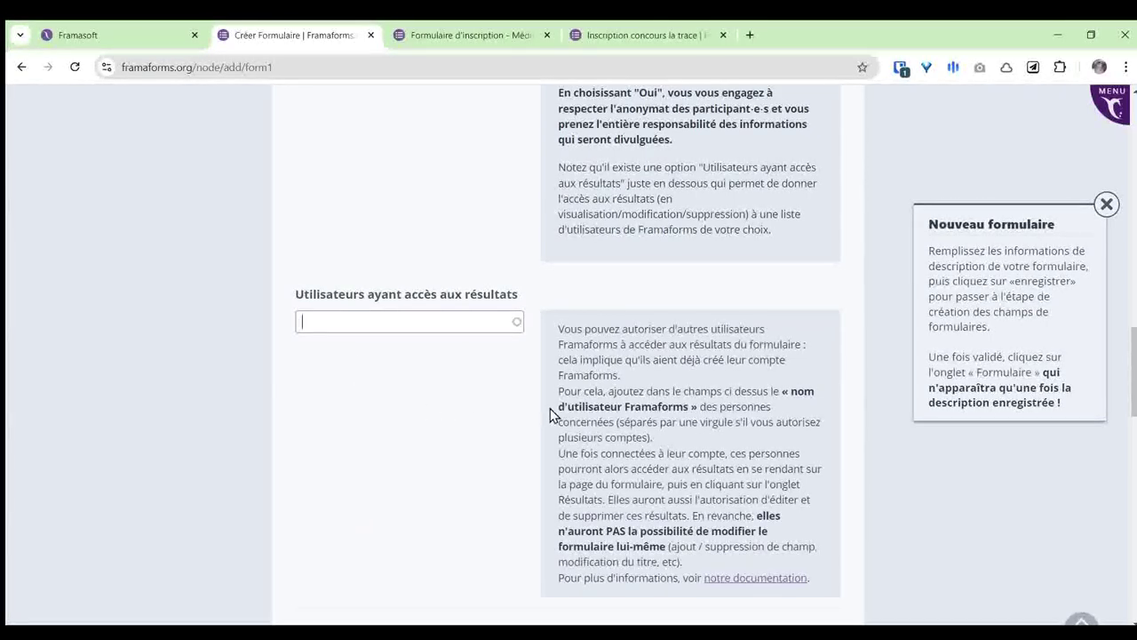
scroll(519, 391, "down", 3)
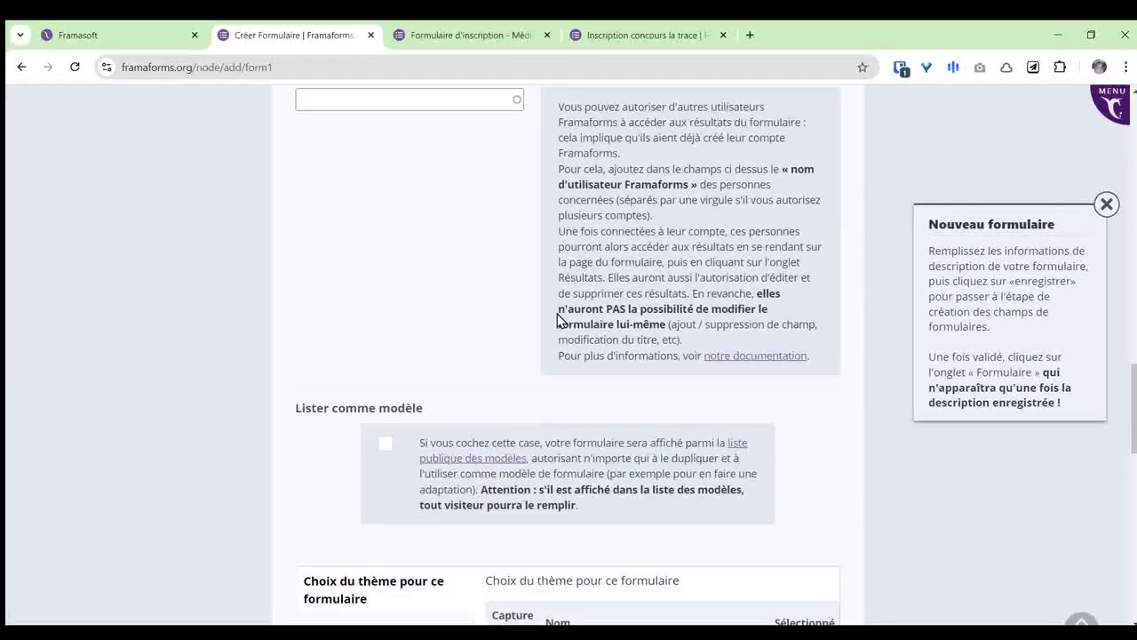
Step: Highlight the 'Lister comme modèle' option in the form settings
scroll(527, 279, "down", 3)
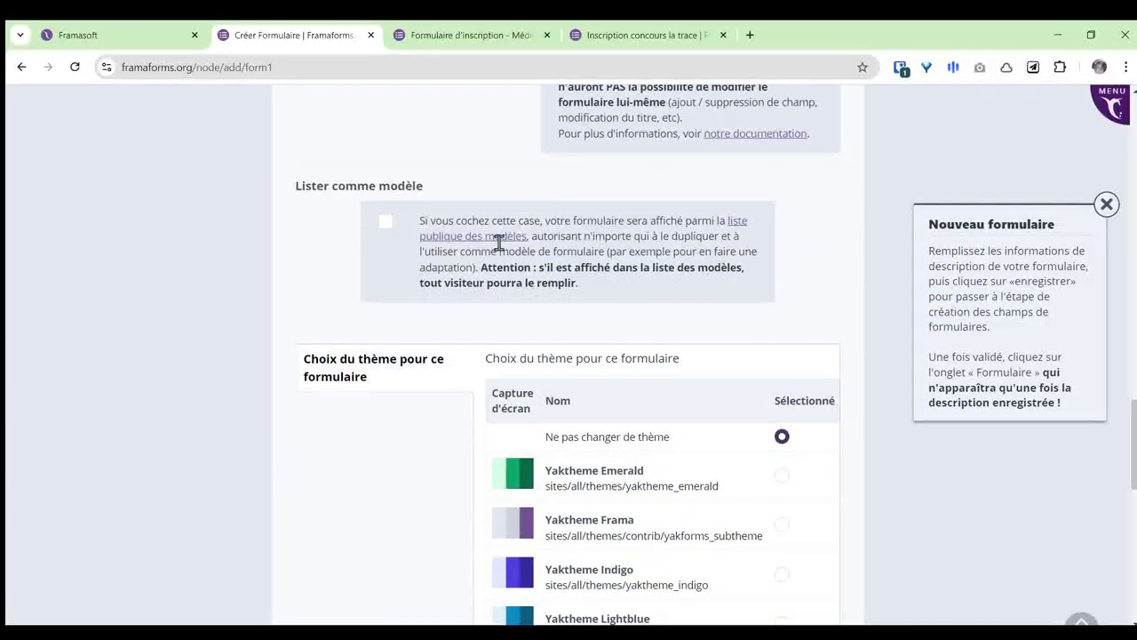
left_click_drag(311, 188, 416, 198)
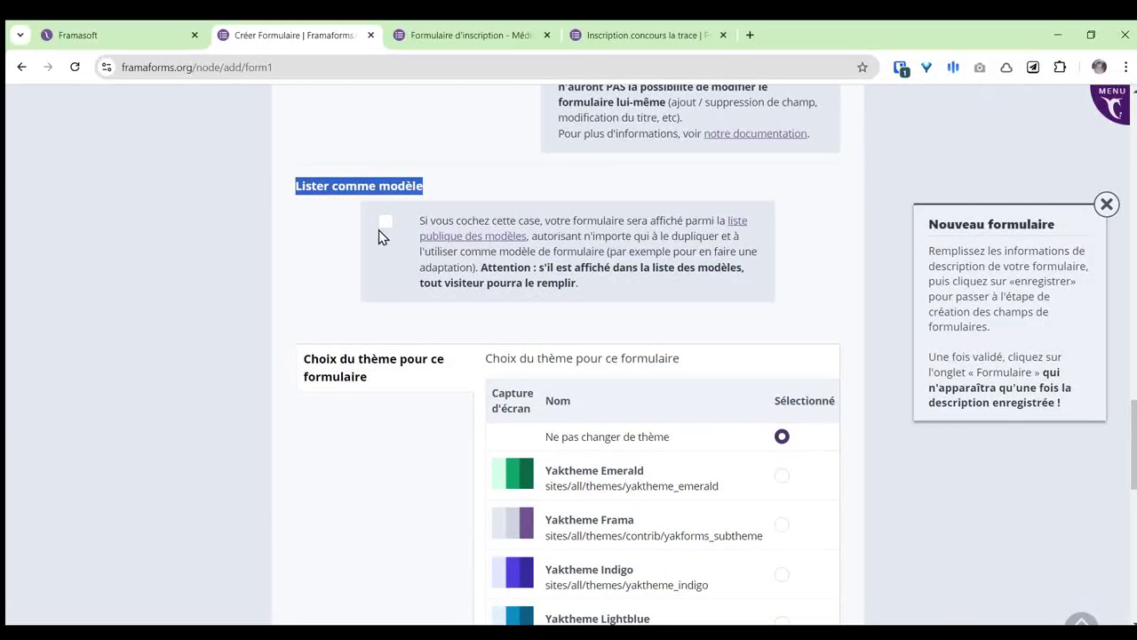
left_click(325, 235)
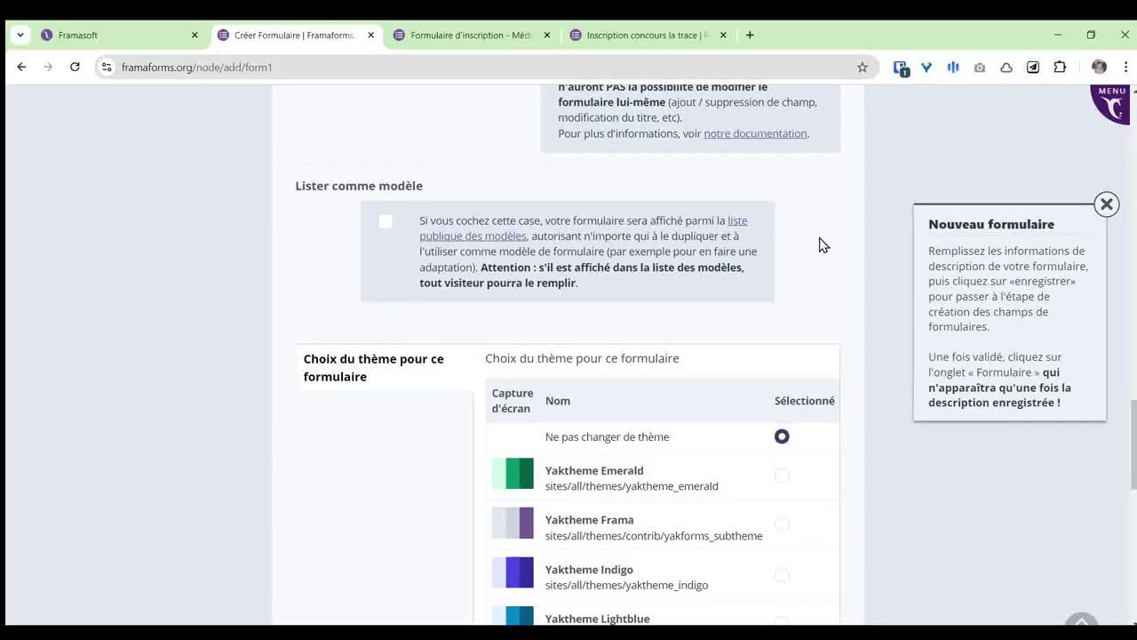
Step: Scroll past the theme list and save the new form with ENREGISTRER
scroll(824, 259, "down", 1)
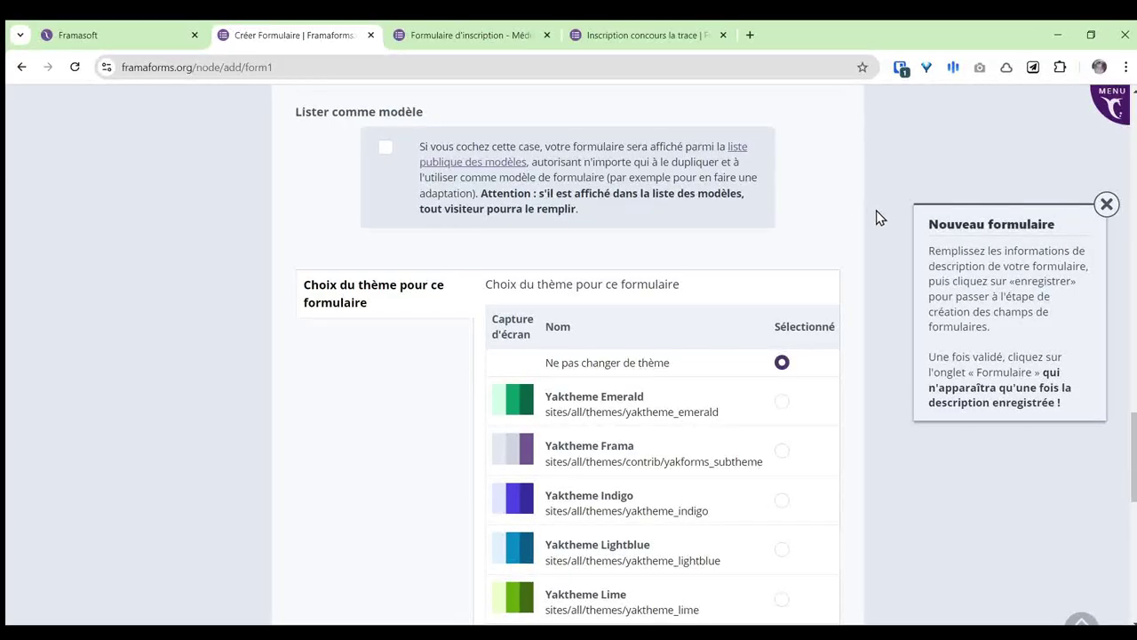
scroll(878, 218, "down", 1)
scroll(886, 205, "down", 1)
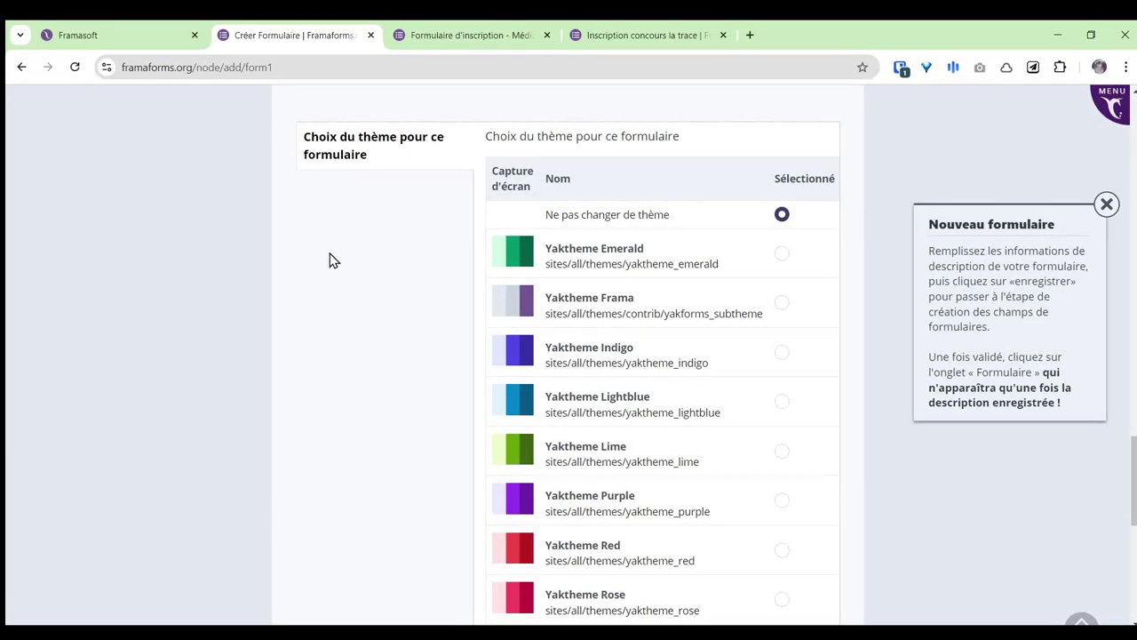
scroll(362, 258, "down", 1)
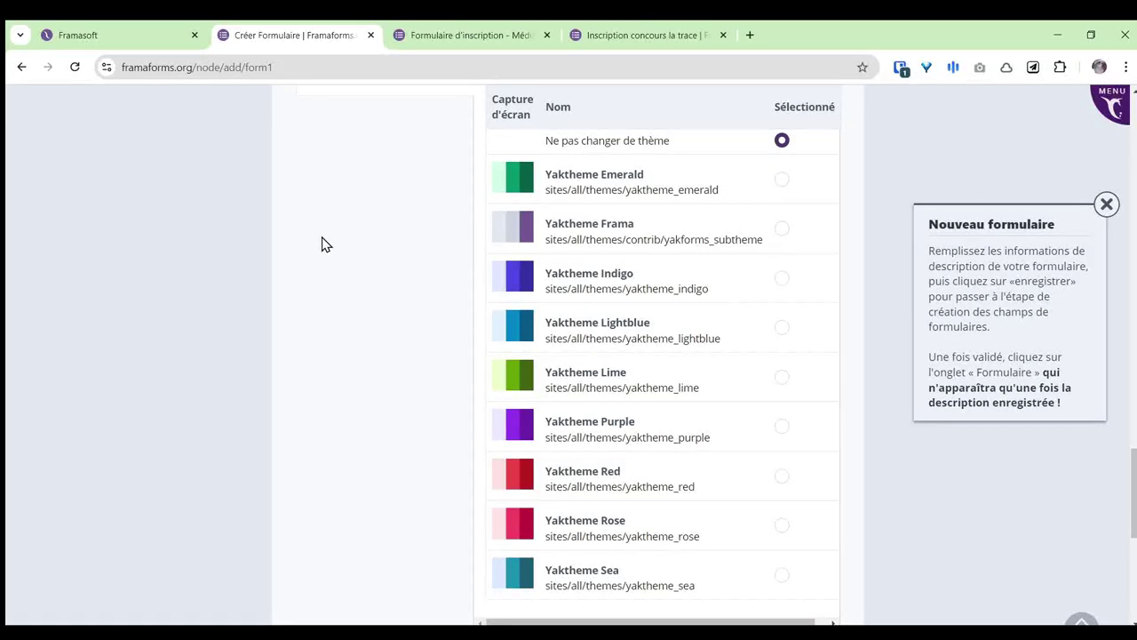
scroll(444, 346, "down", 1)
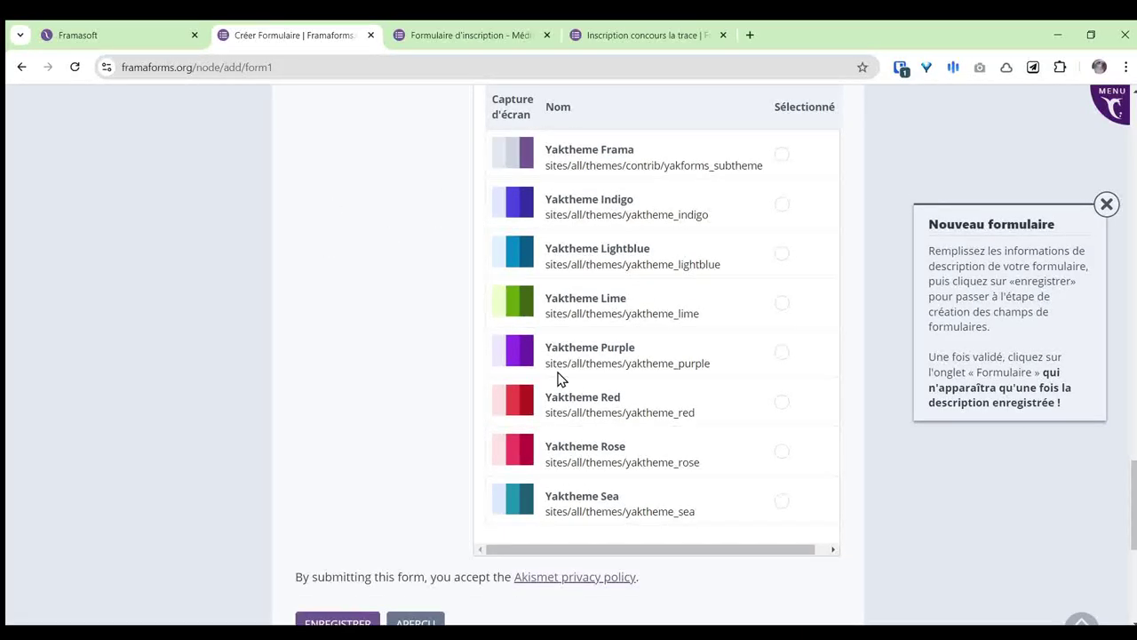
scroll(396, 430, "down", 1)
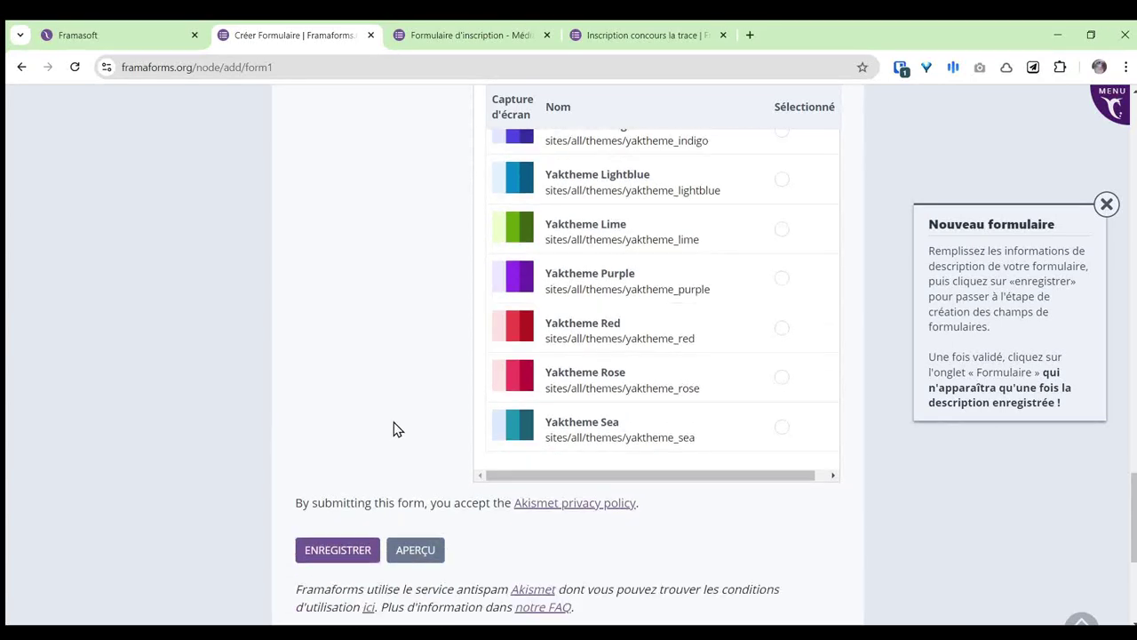
scroll(391, 391, "down", 1)
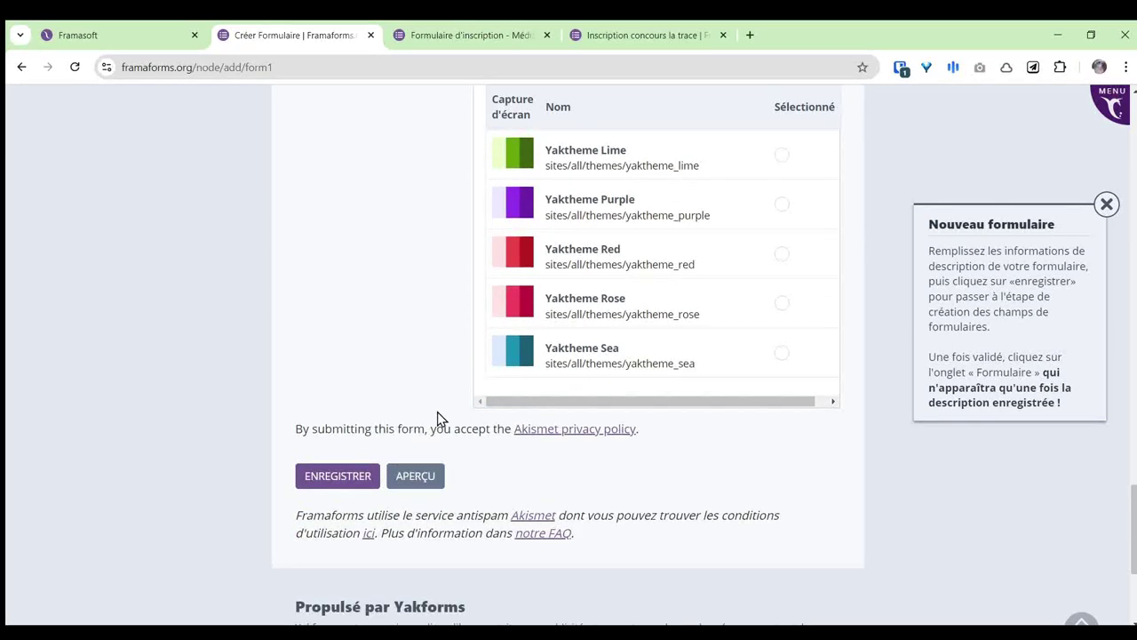
scroll(524, 477, "down", 1)
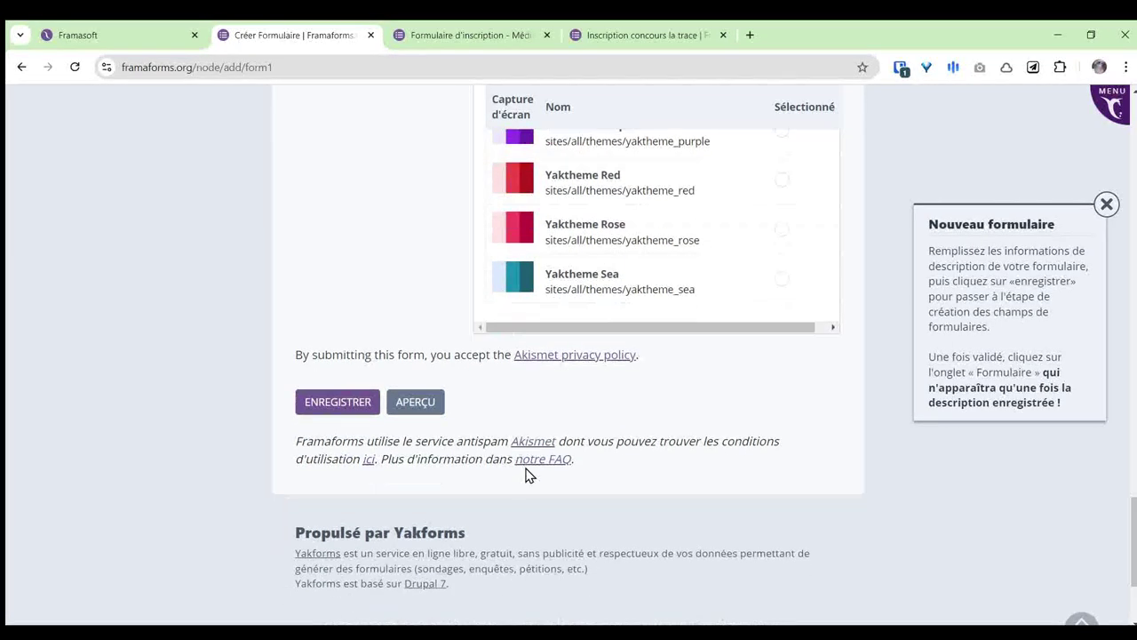
left_click(338, 409)
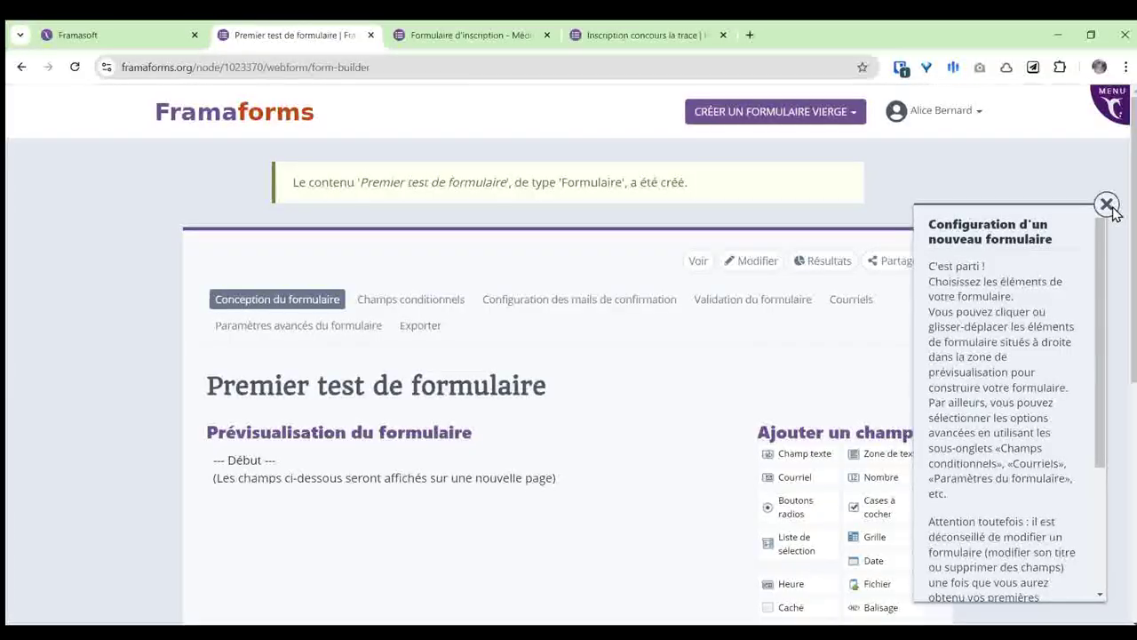
Step: Scroll through the 'Configuration d'un nouveau formulaire' help panel and close it
scroll(1084, 347, "down", 2)
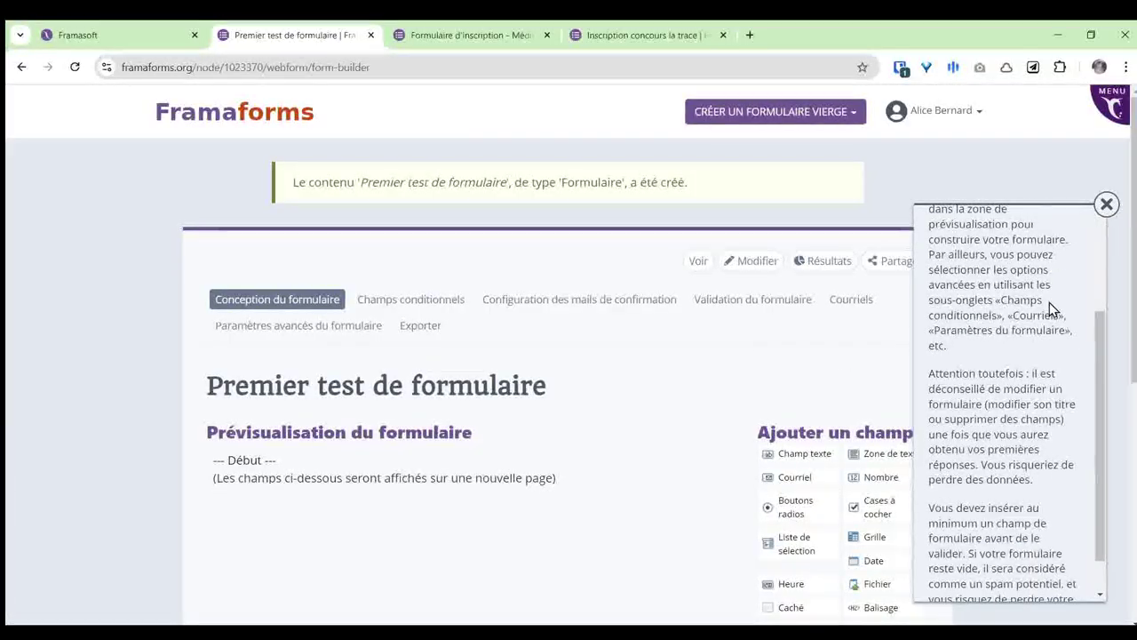
left_click(1106, 205)
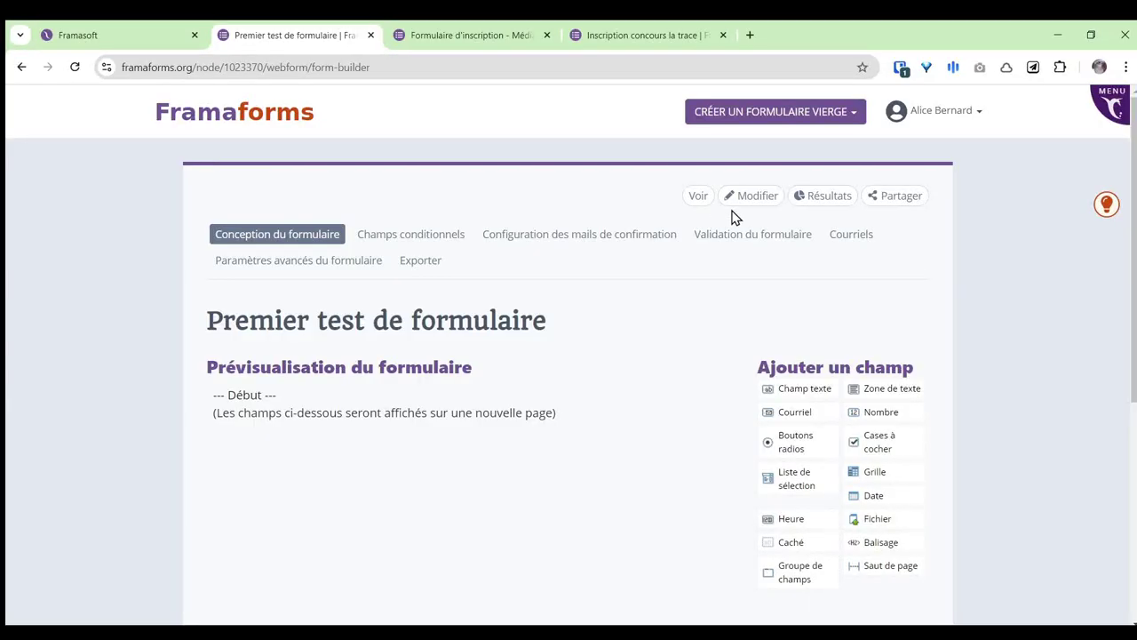
Step: Open 'Premier test de formulaire' in a new background browser tab
middle_click(735, 208)
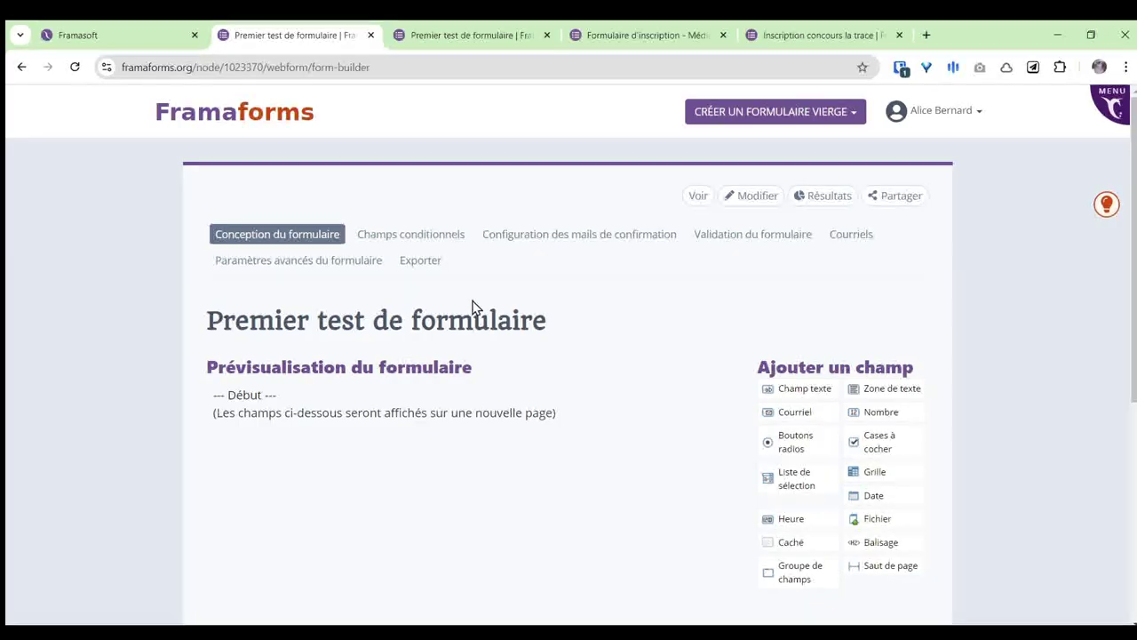
Step: Delete the '--- Début ---' page-break field from the preview, confirming with RETIRER
left_click_drag(216, 319, 551, 315)
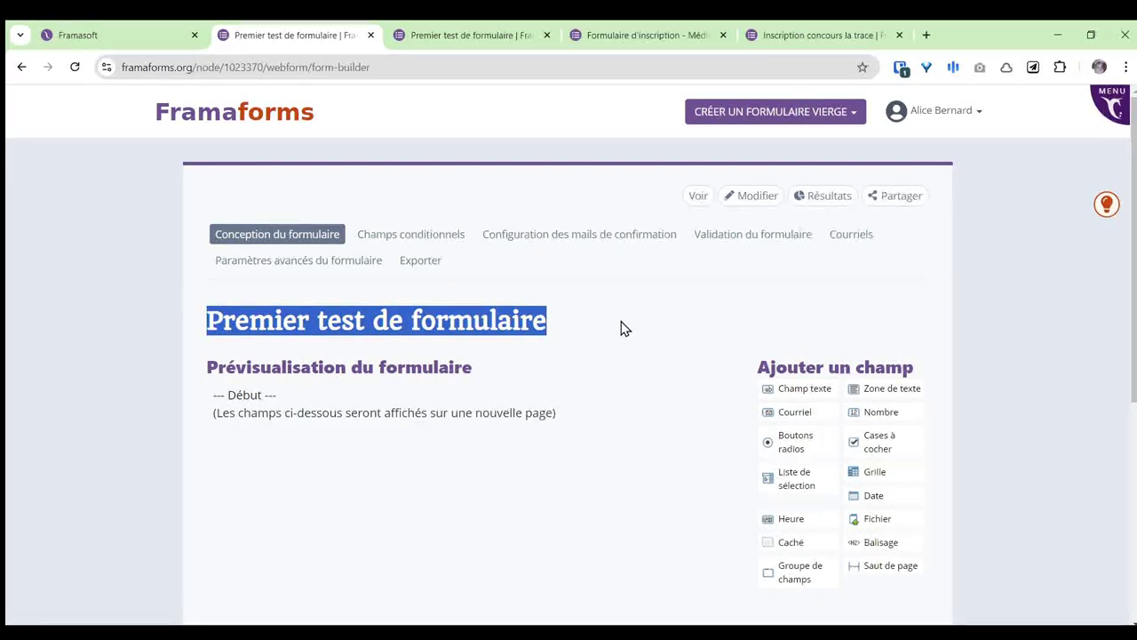
left_click(586, 323)
mouse_move(482, 411)
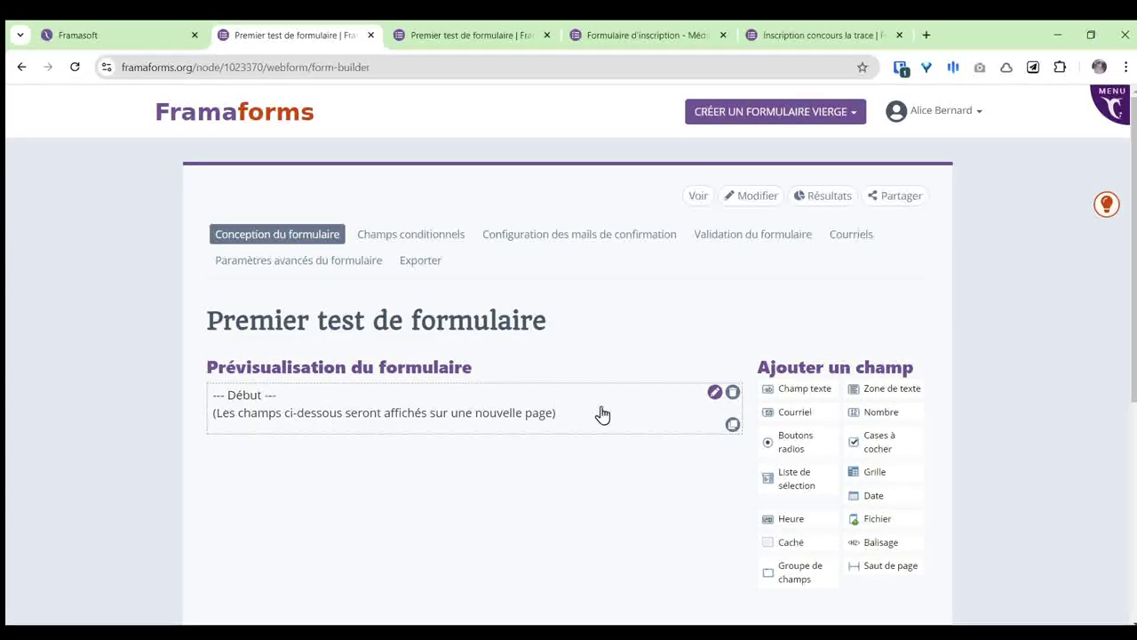
left_click(732, 393)
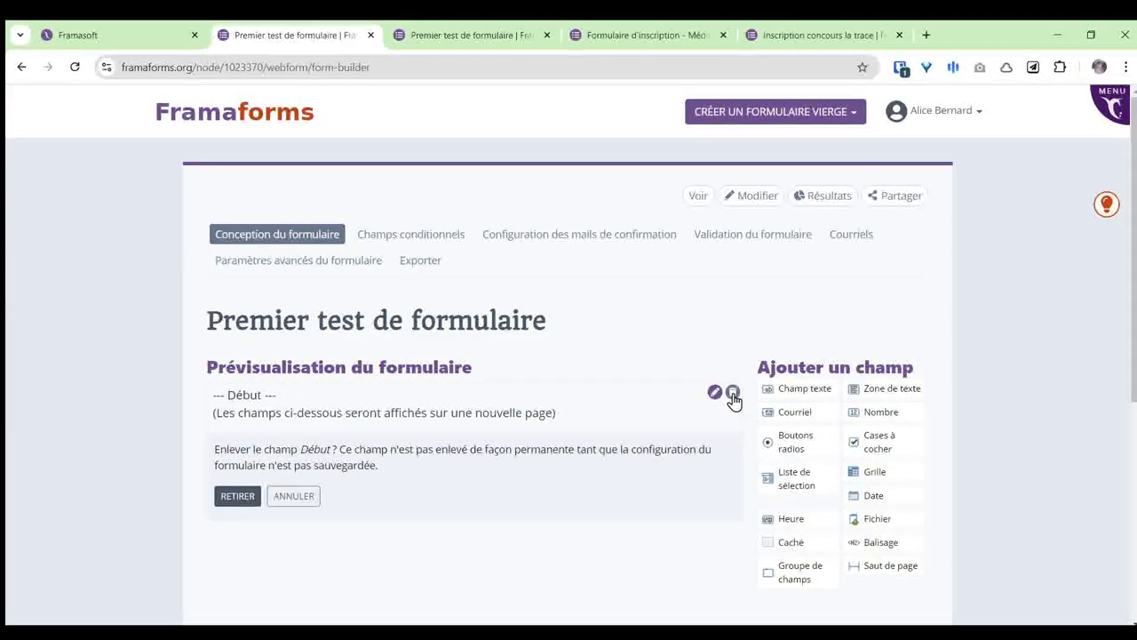
left_click(236, 499)
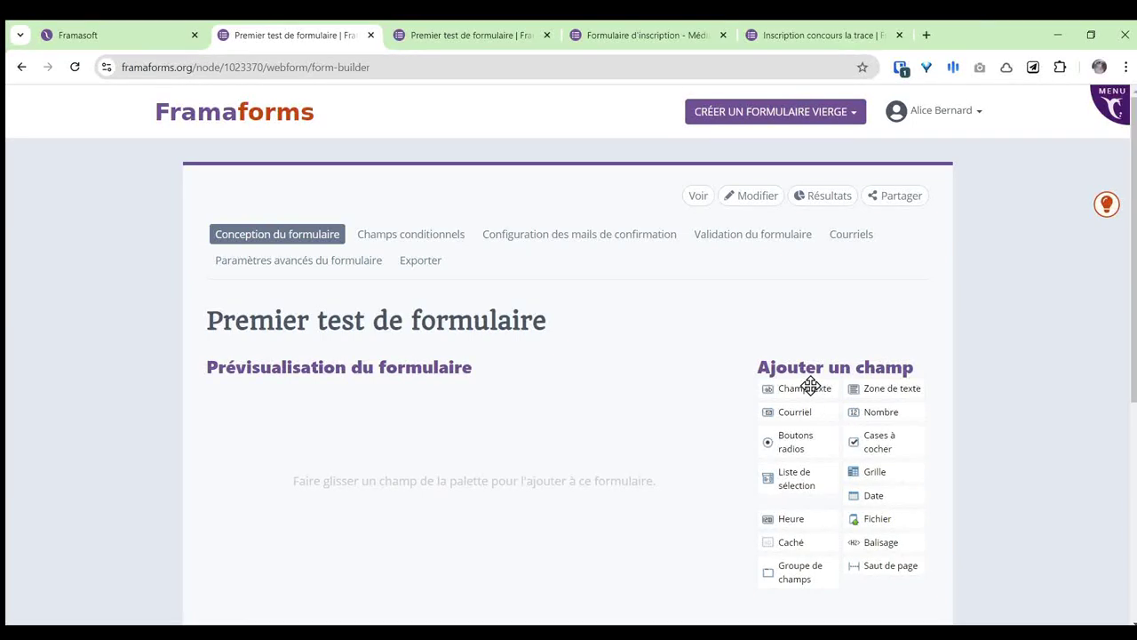
Step: Add a Champ texte and a Zone de texte, then remove the text area again
left_click_drag(815, 387, 422, 433)
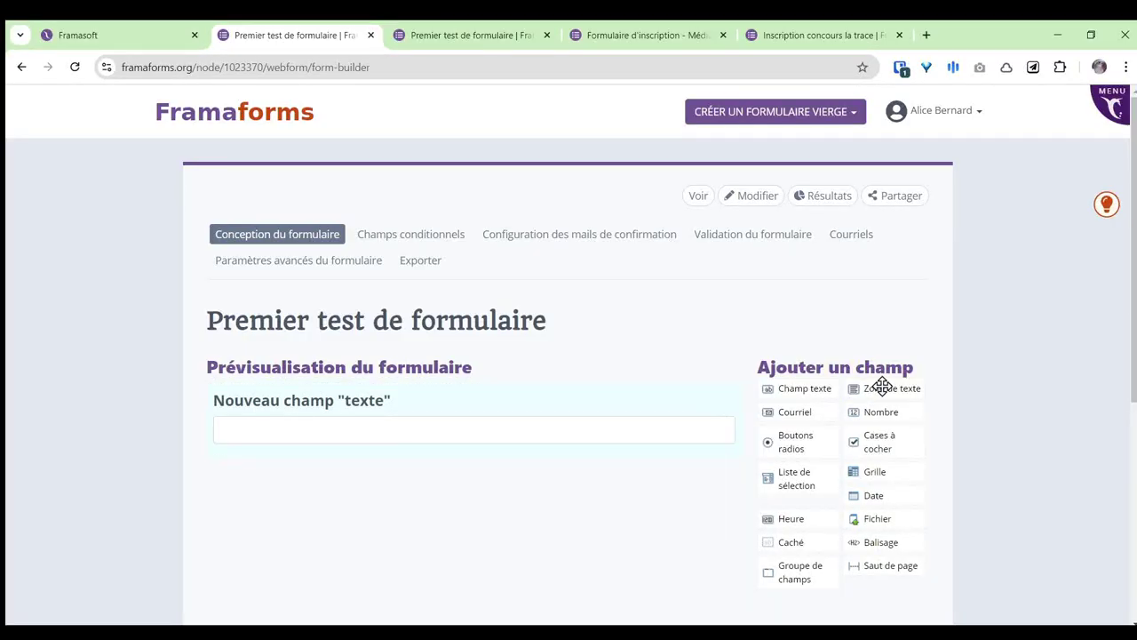
left_click_drag(897, 388, 409, 497)
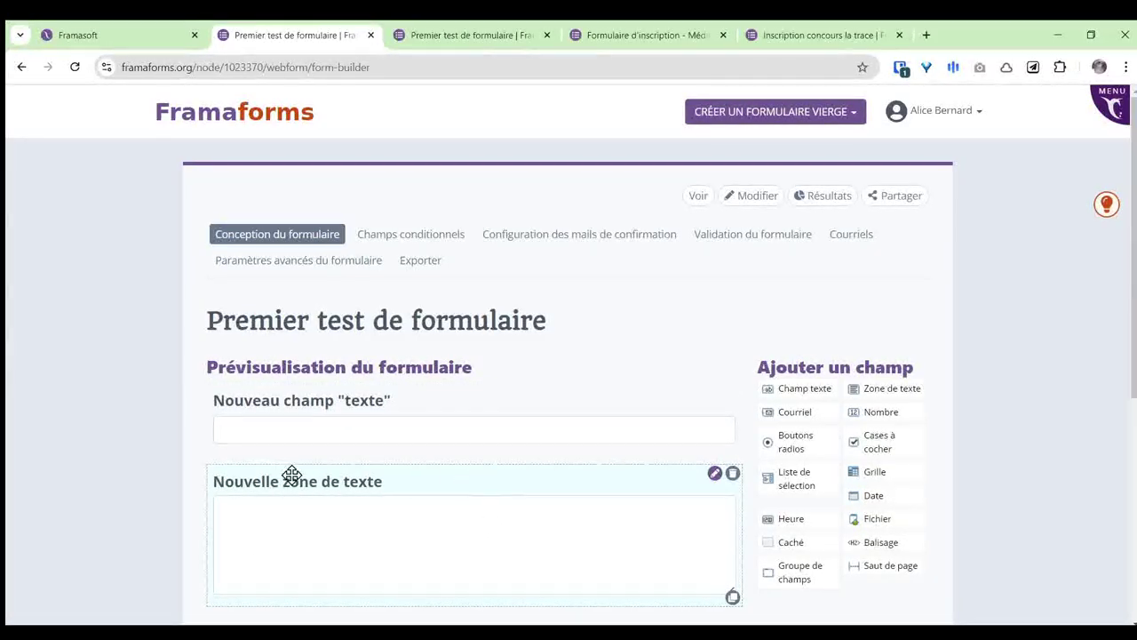
left_click(734, 474)
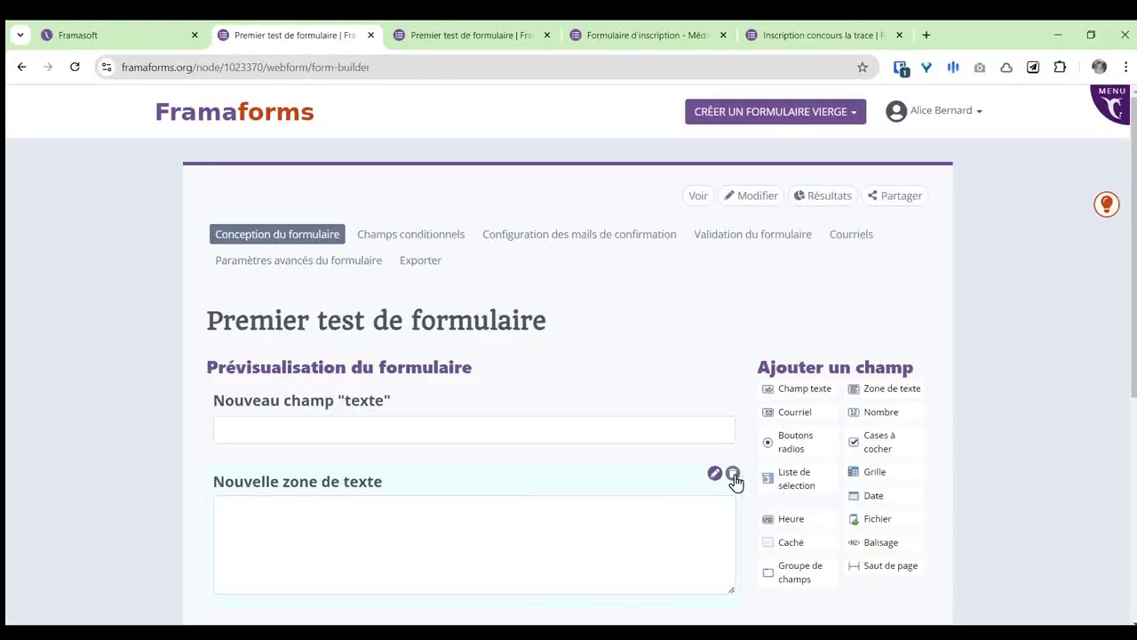
scroll(735, 479, "down", 3)
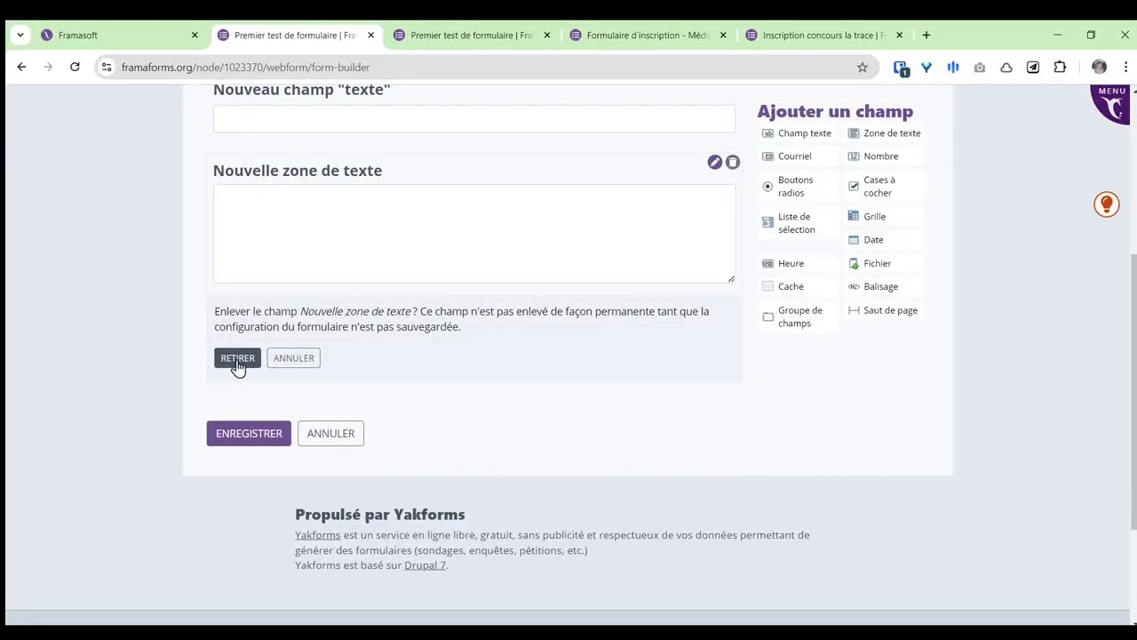
left_click(234, 363)
scroll(627, 427, "up", 3)
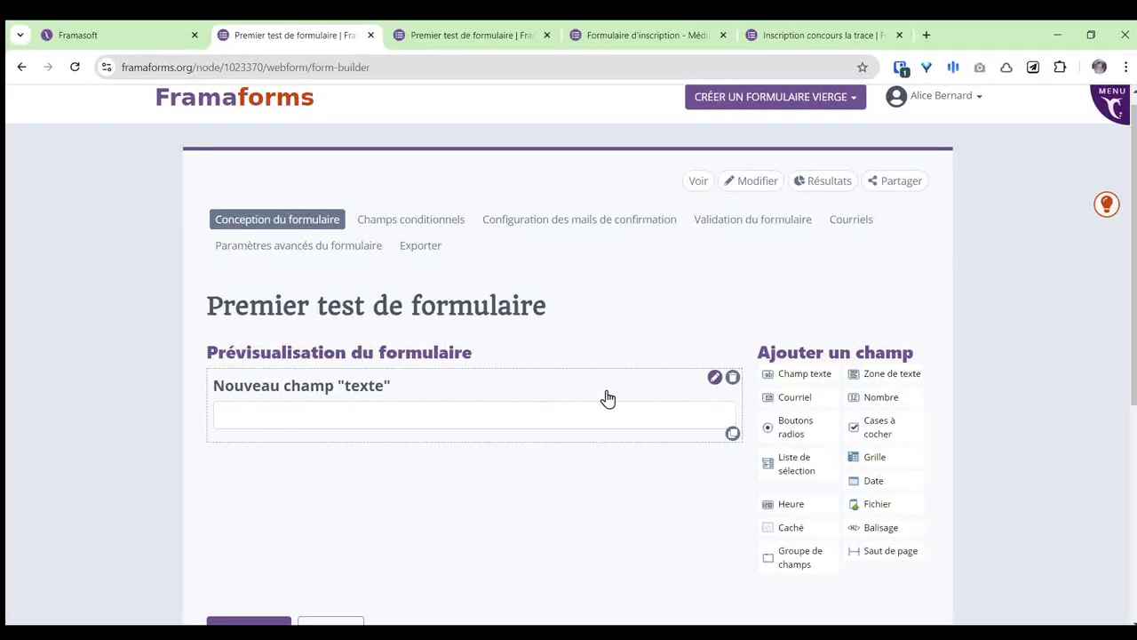
Step: Rename the text field's title from 'Nouveau champ "texte"' to 'Votre nom et prénom'
left_click(715, 378)
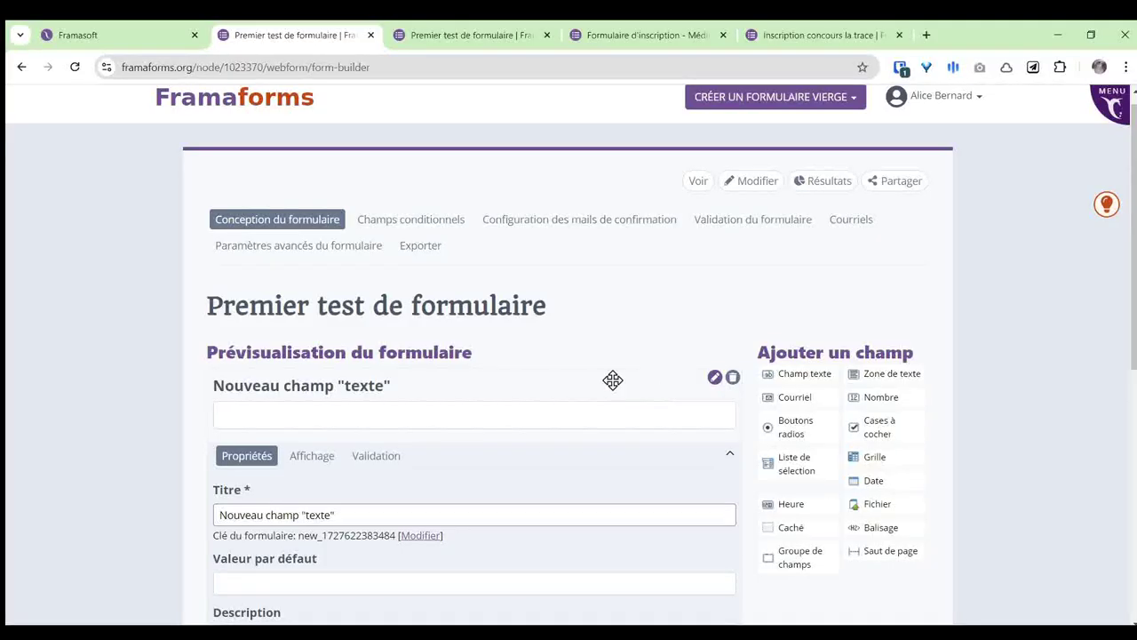
scroll(613, 380, "down", 1)
scroll(608, 373, "down", 1)
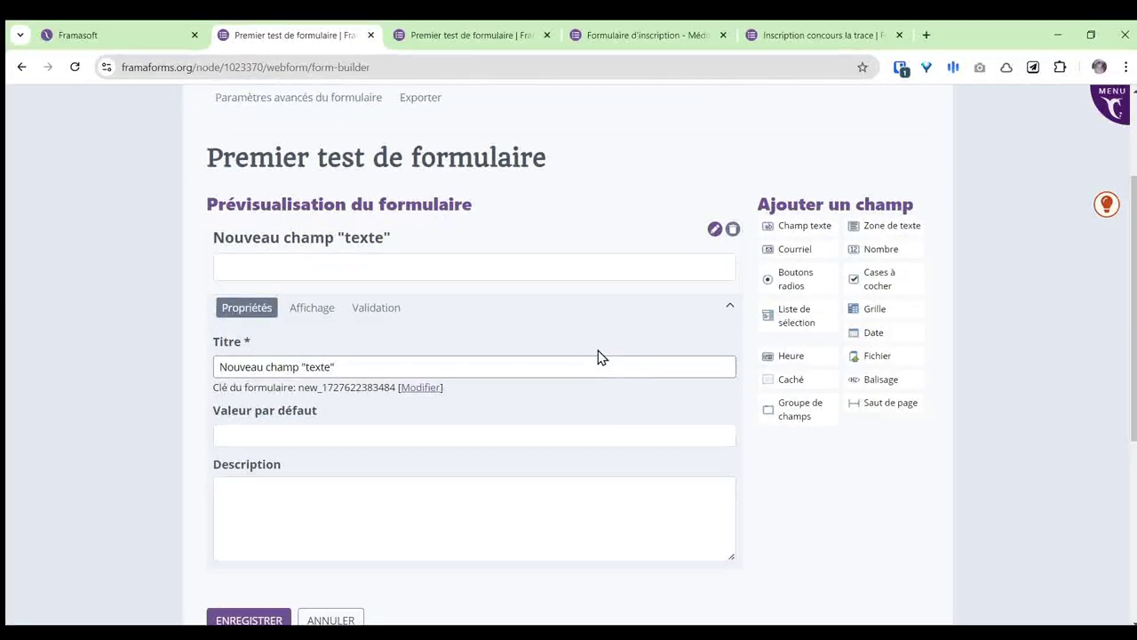
left_click_drag(346, 364, 206, 366)
type("Votre")
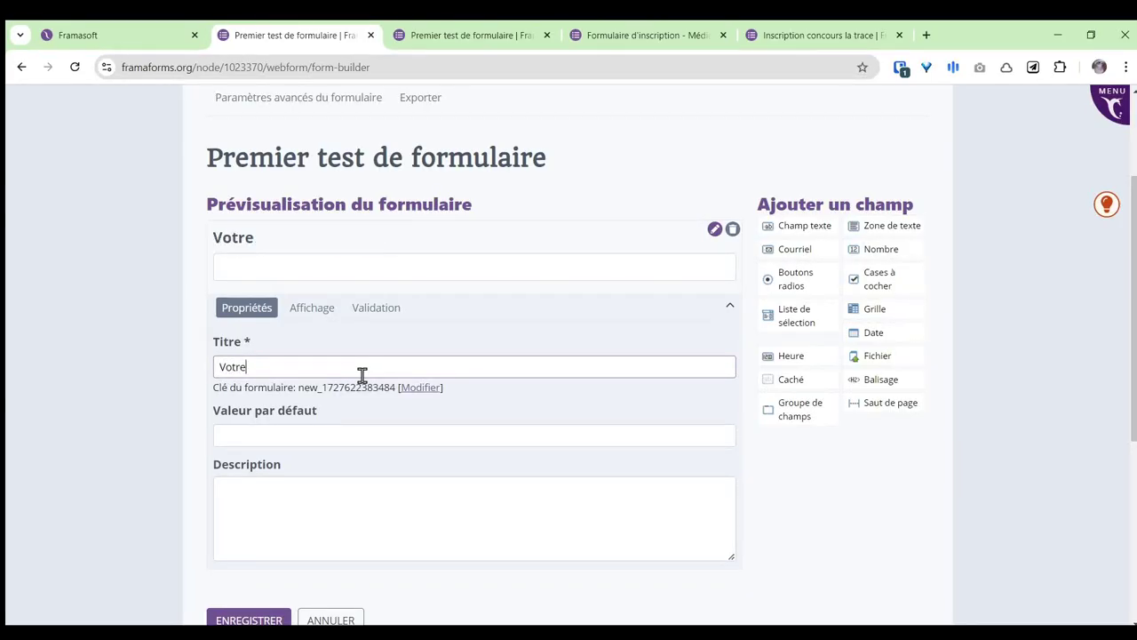
type(" nom et prénom")
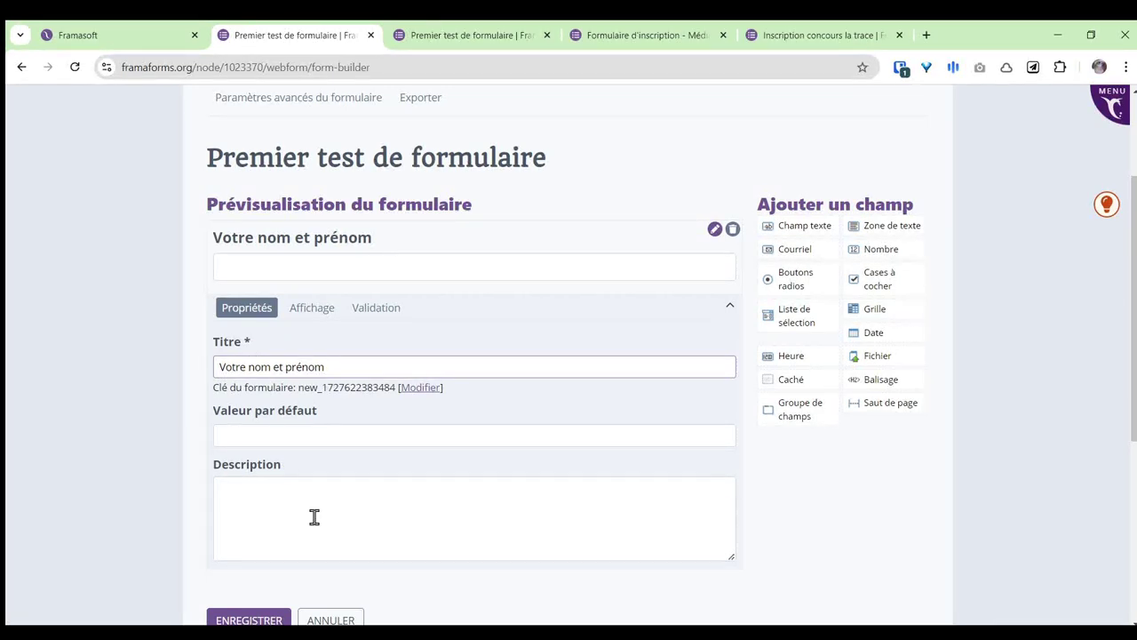
left_click_drag(218, 367, 338, 363)
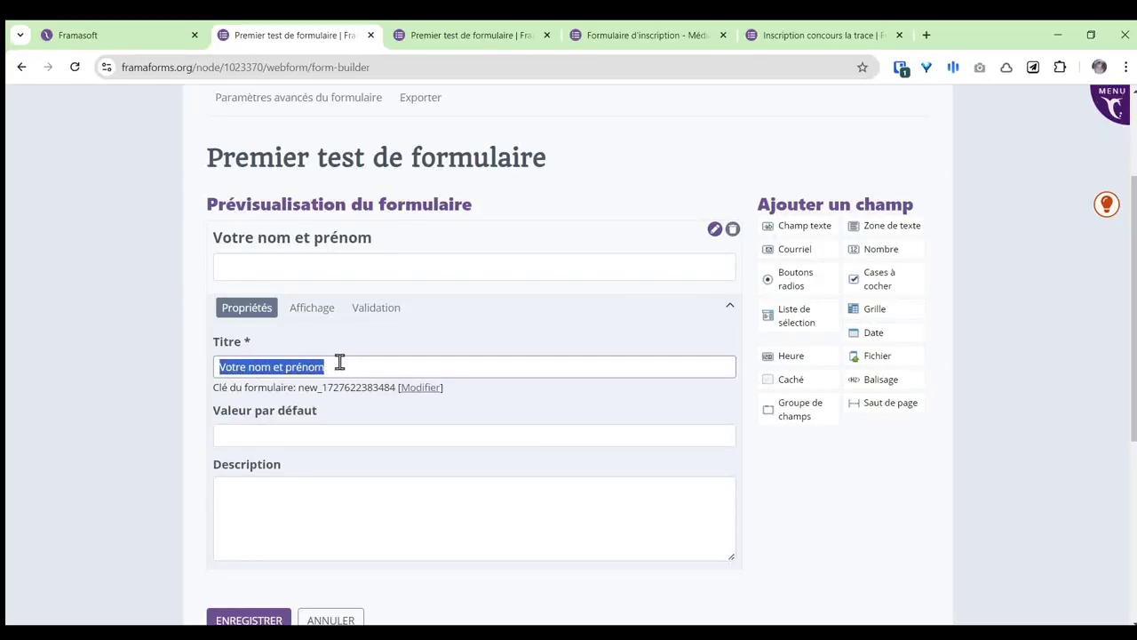
left_click(341, 364)
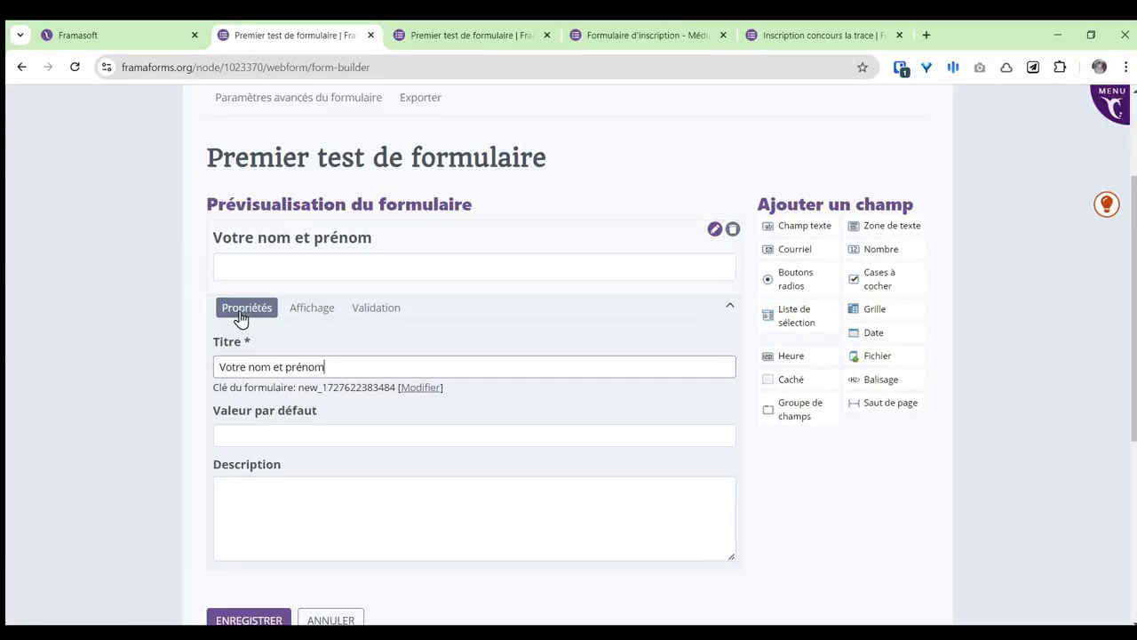
Step: In the name field's Affichage settings, set prefix 'préfixe' and suffix 'suffixe'
left_click(313, 315)
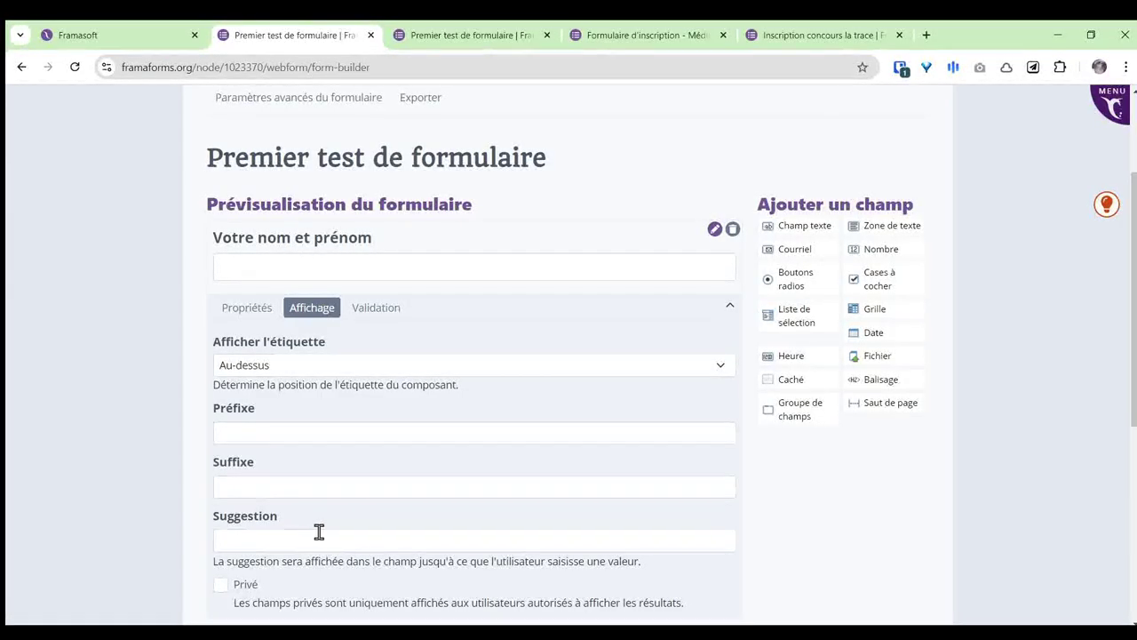
left_click(250, 431)
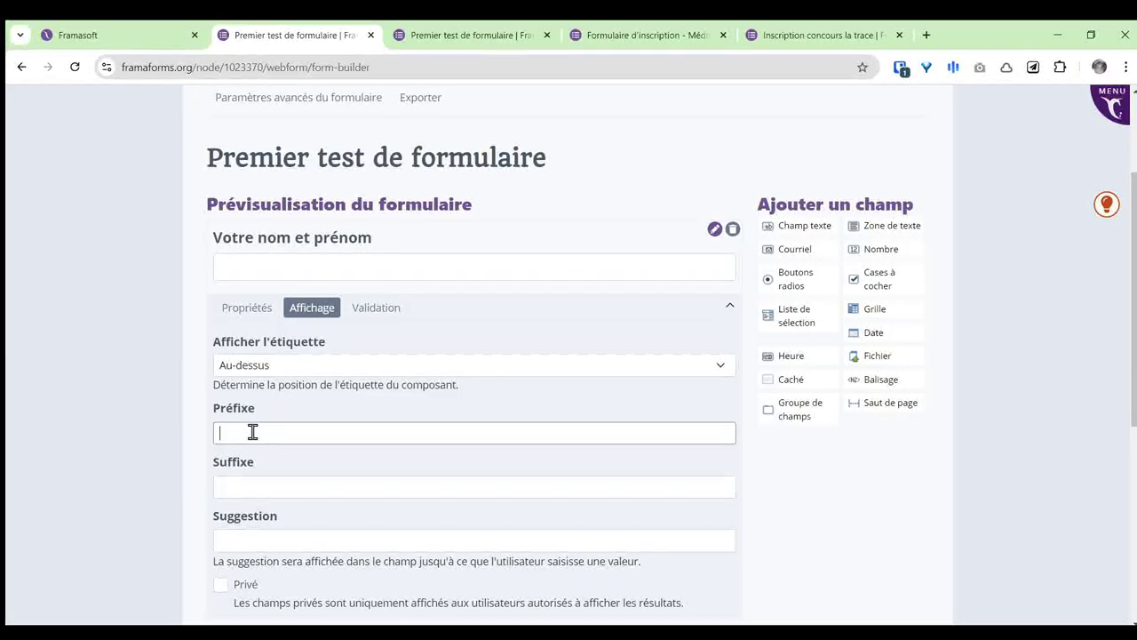
type("préfixe")
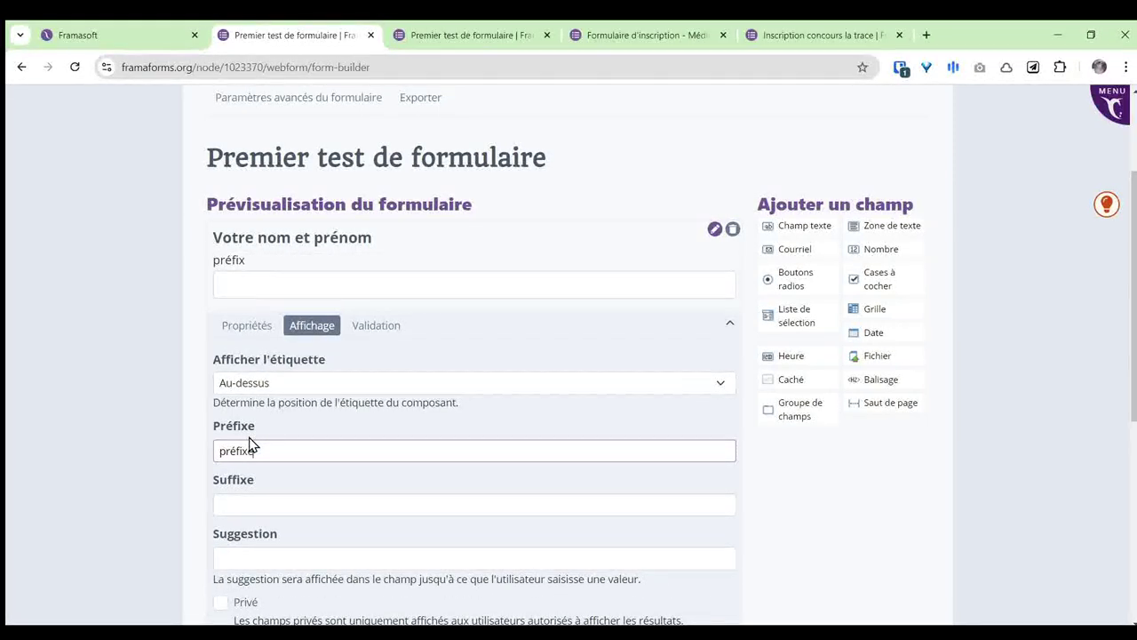
key("Tab")
type("su")
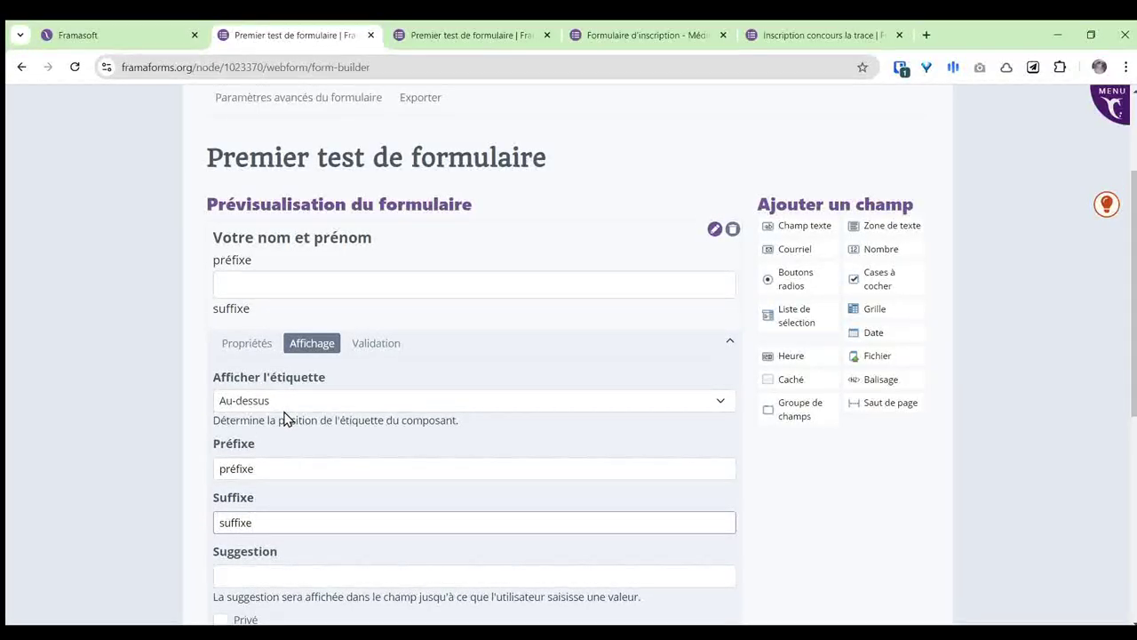
Step: Enter a sample full name as the Suggestion and review the prefix, suffix and suggestion
scroll(285, 418, "down", 1)
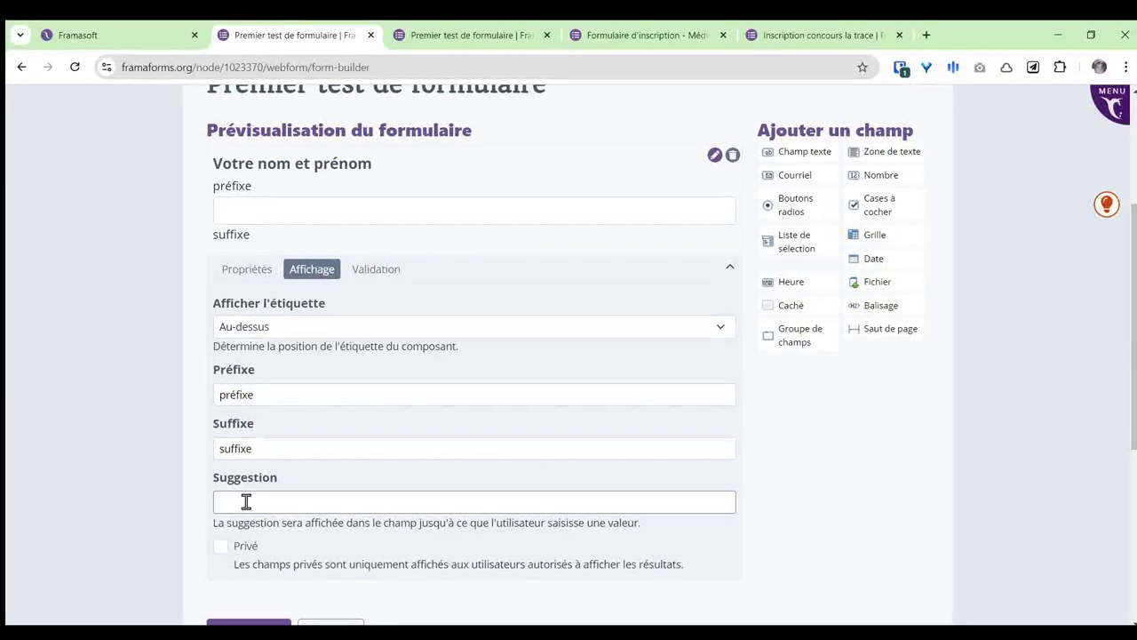
type("Michu Géraldine")
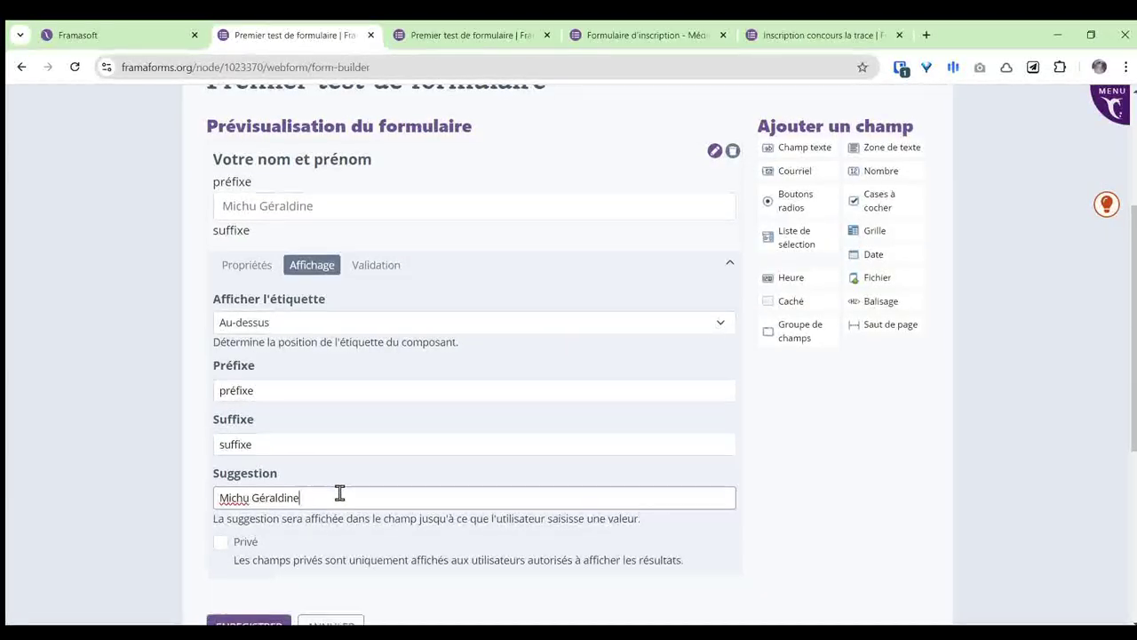
scroll(347, 487, "down", 1)
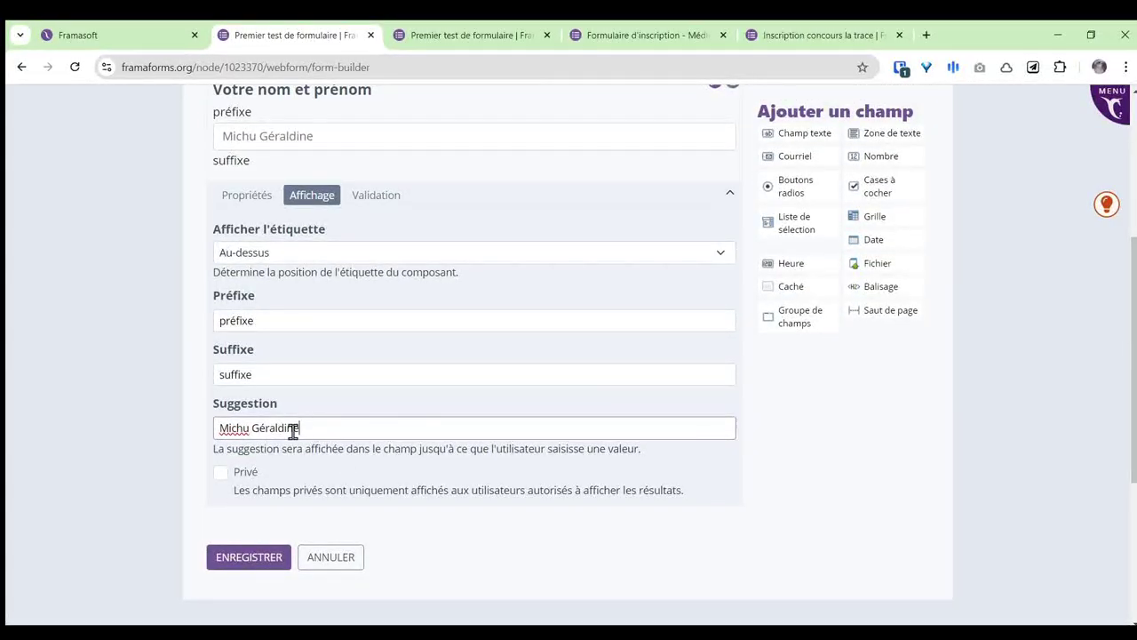
double_click(252, 320)
double_click(225, 373)
left_click(328, 428)
left_click_drag(331, 427, 213, 427)
left_click(340, 427)
Step: Mark the name field Requis under Validation, save the form, and view the public form tab
left_click(377, 197)
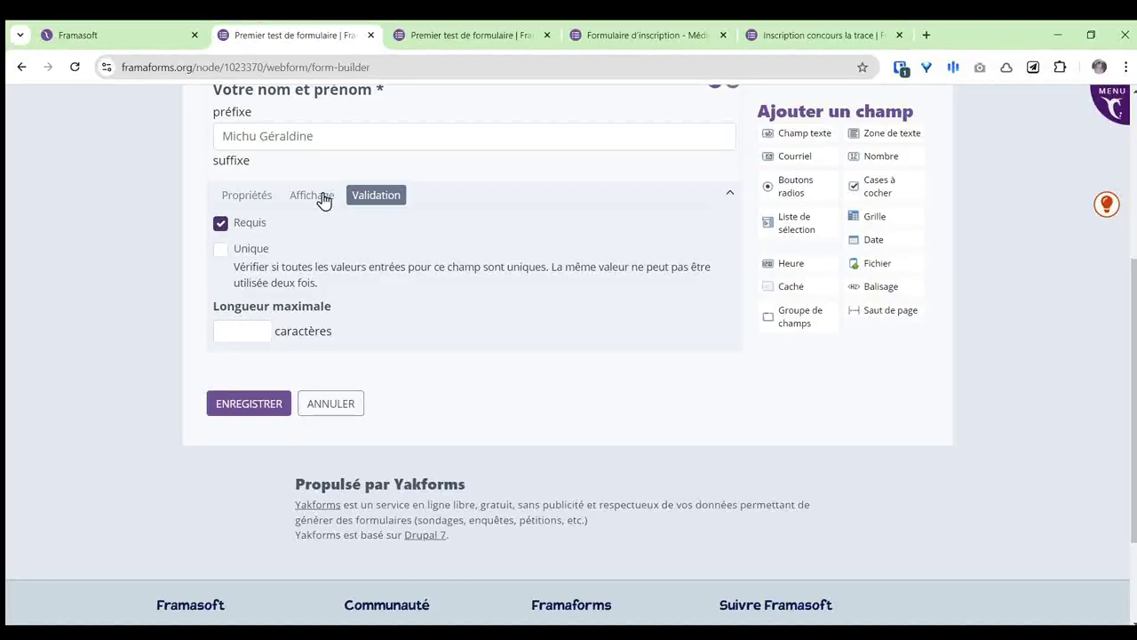
left_click(258, 414)
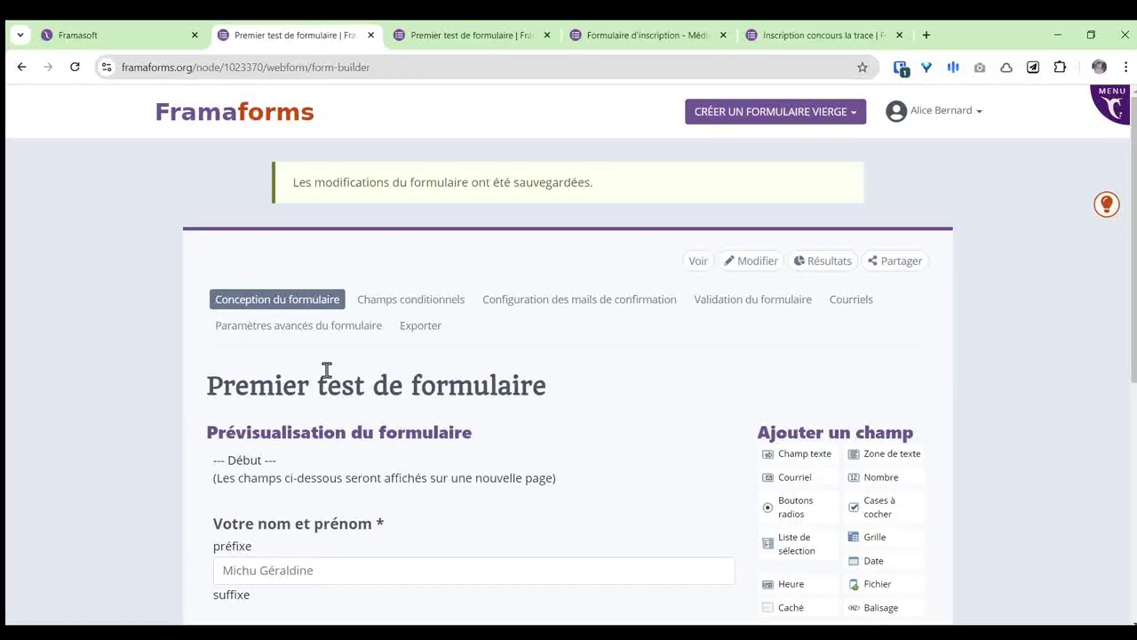
left_click(423, 38)
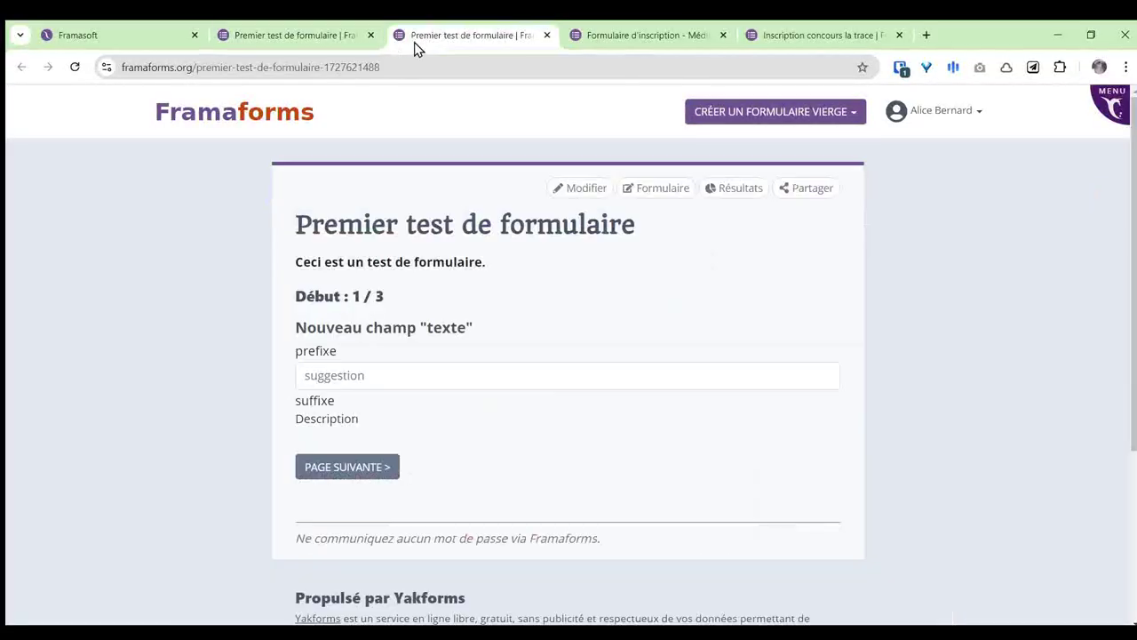
Step: Reload the public form and check the 'Votre nom et prénom' title, préfixe and suffixe labels
left_click(75, 67)
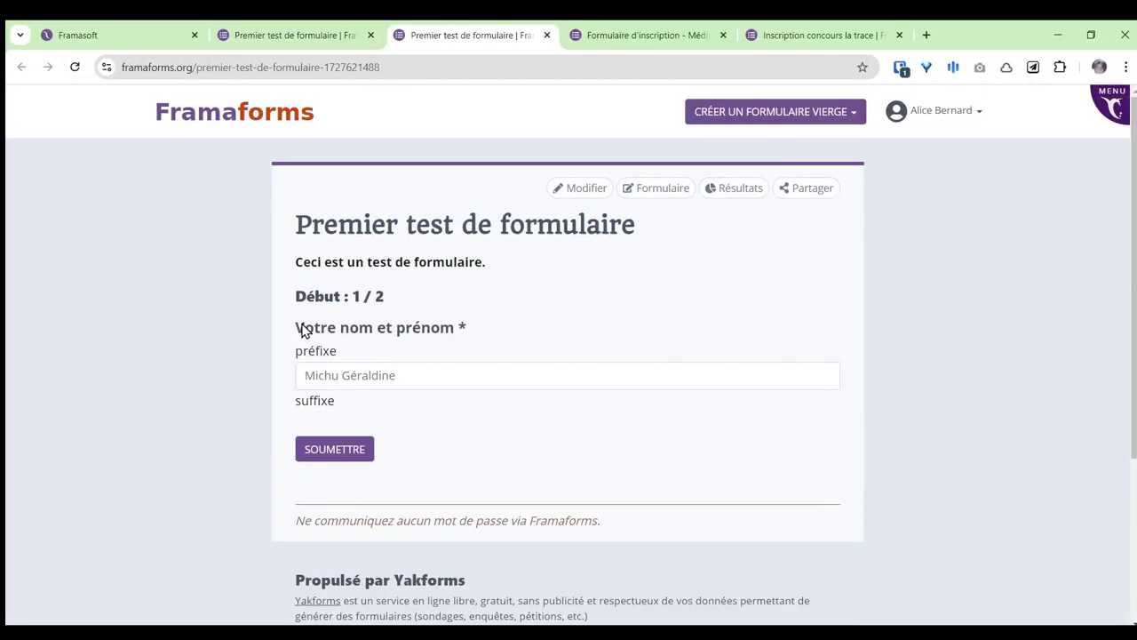
left_click_drag(299, 327, 460, 327)
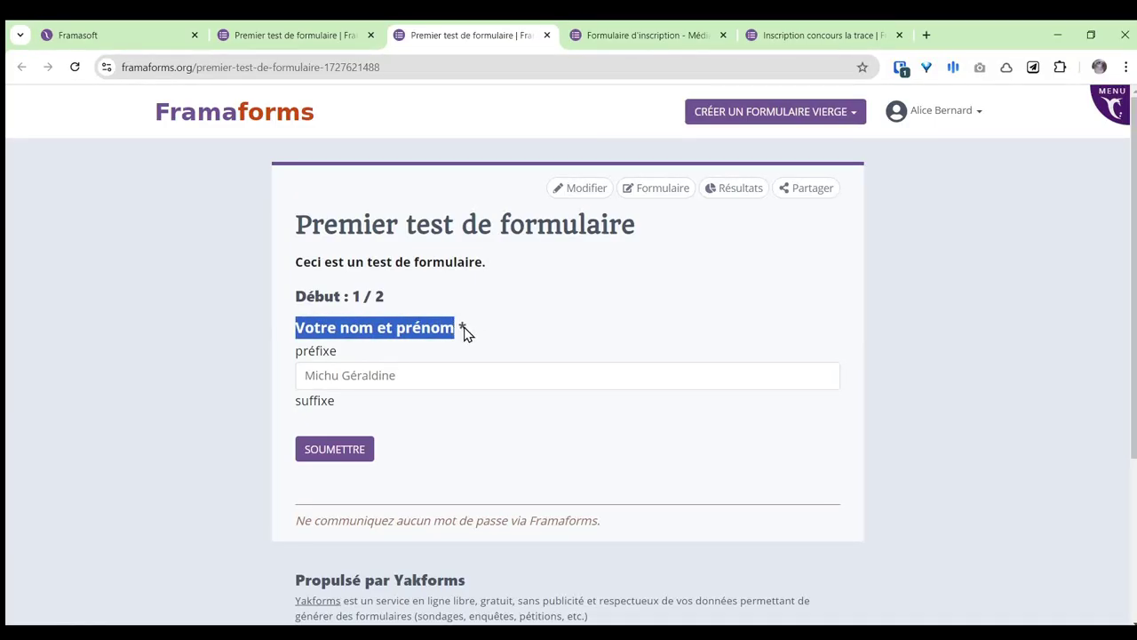
left_click(464, 330)
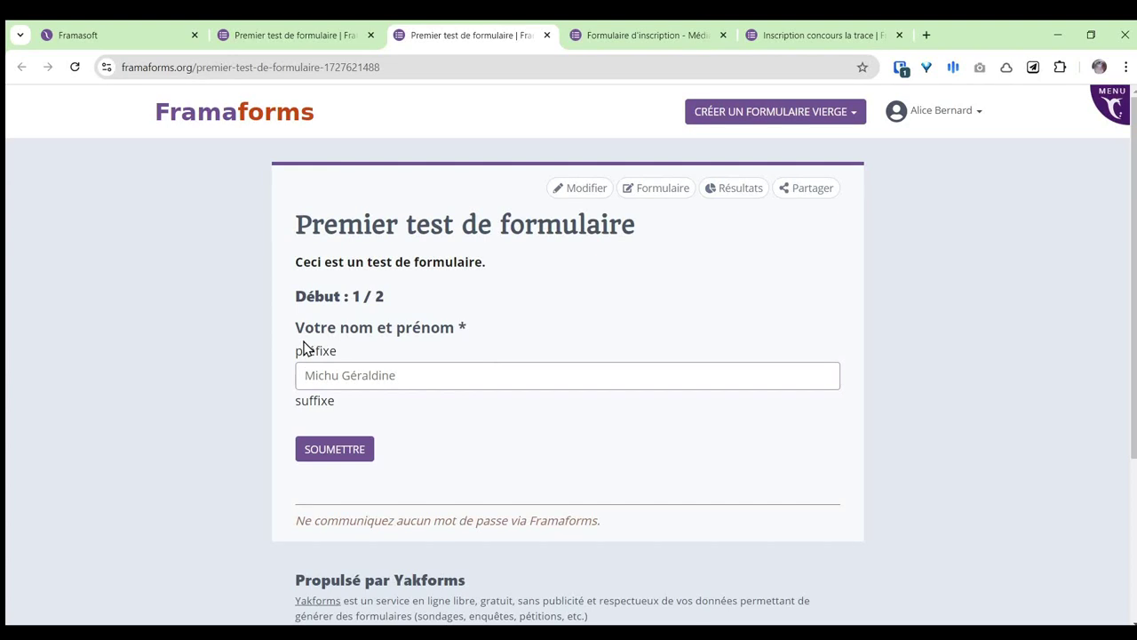
left_click_drag(296, 350, 341, 356)
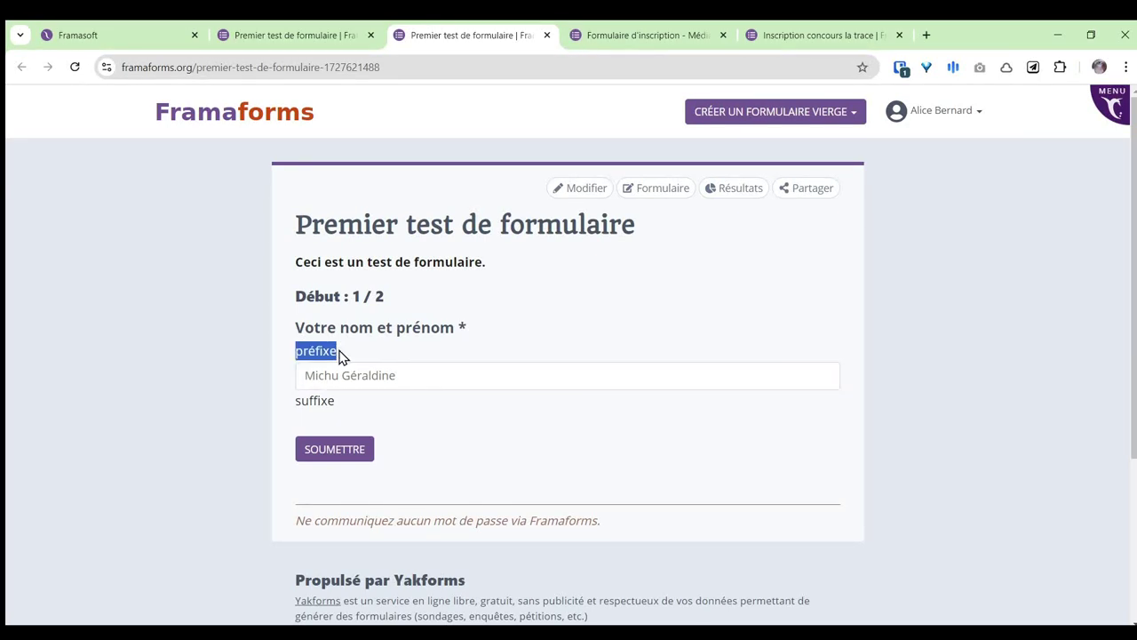
left_click(328, 350)
left_click_drag(306, 400, 342, 402)
left_click(322, 352)
left_click_drag(306, 351, 317, 366)
left_click(286, 35)
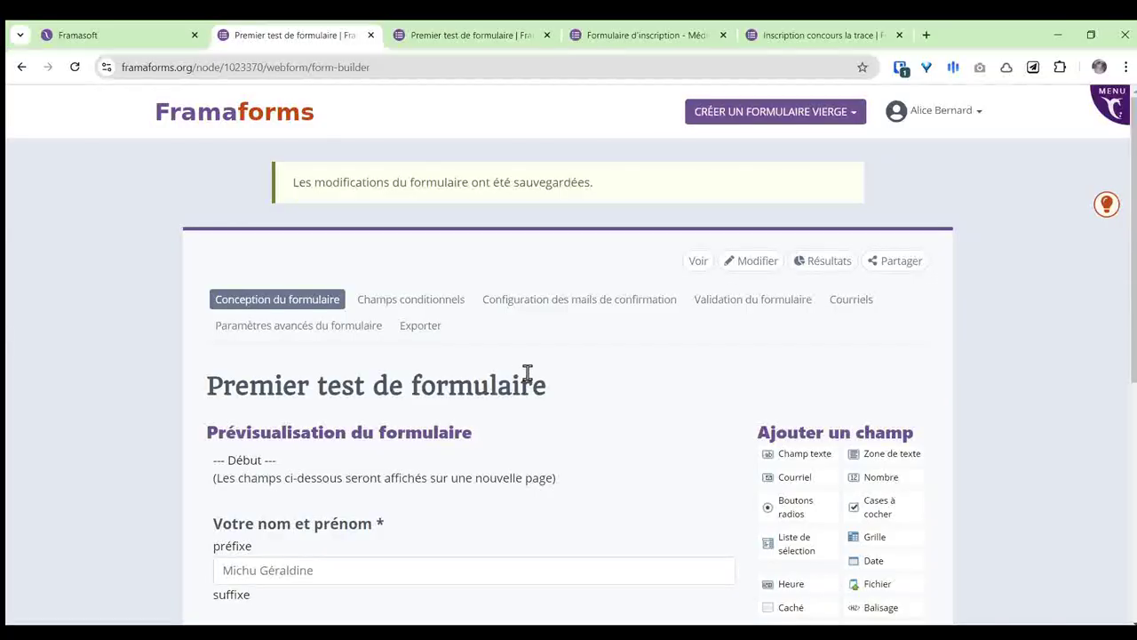
Step: Reopen the name field's Affichage settings to check its Suggestion, then glance at the public form
scroll(574, 398, "down", 2)
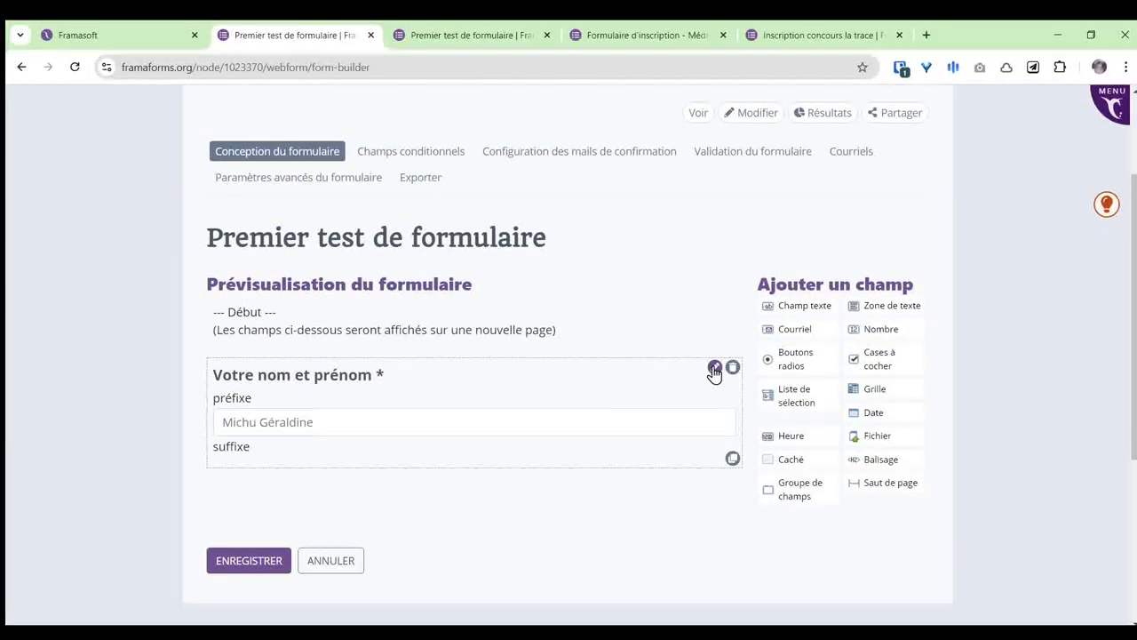
left_click(716, 369)
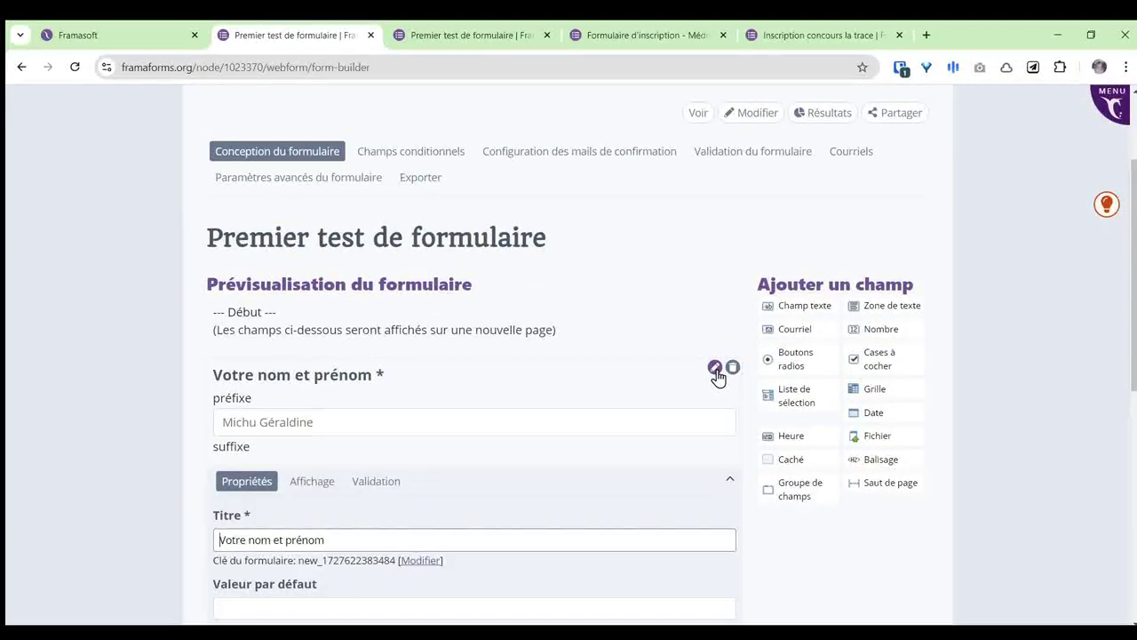
scroll(484, 381, "down", 1)
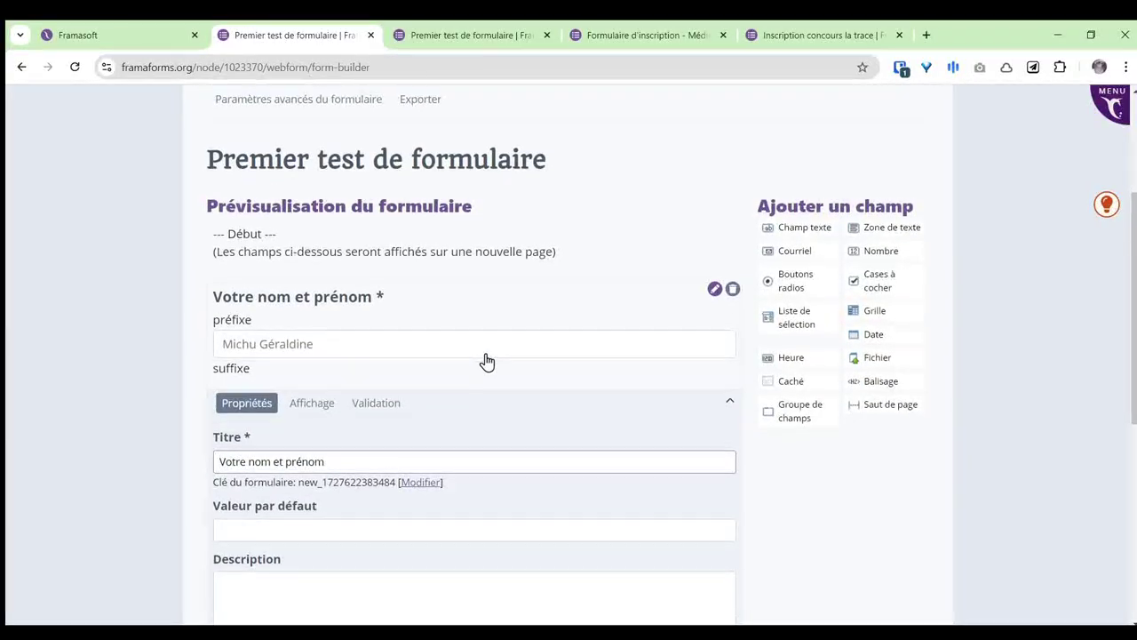
scroll(485, 360, "down", 1)
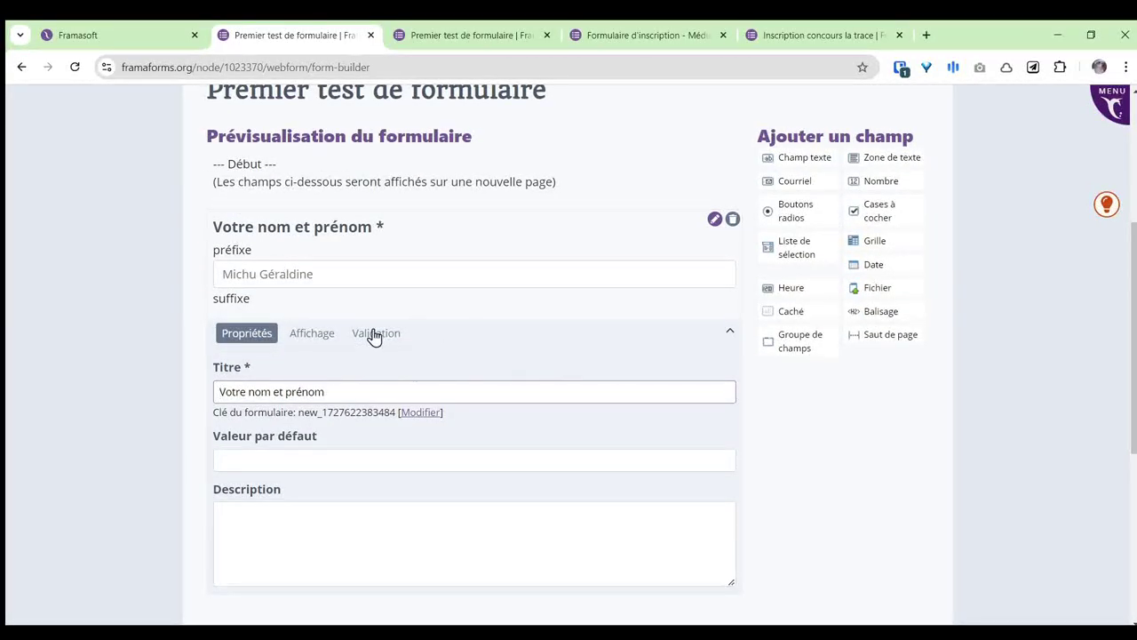
left_click(313, 338)
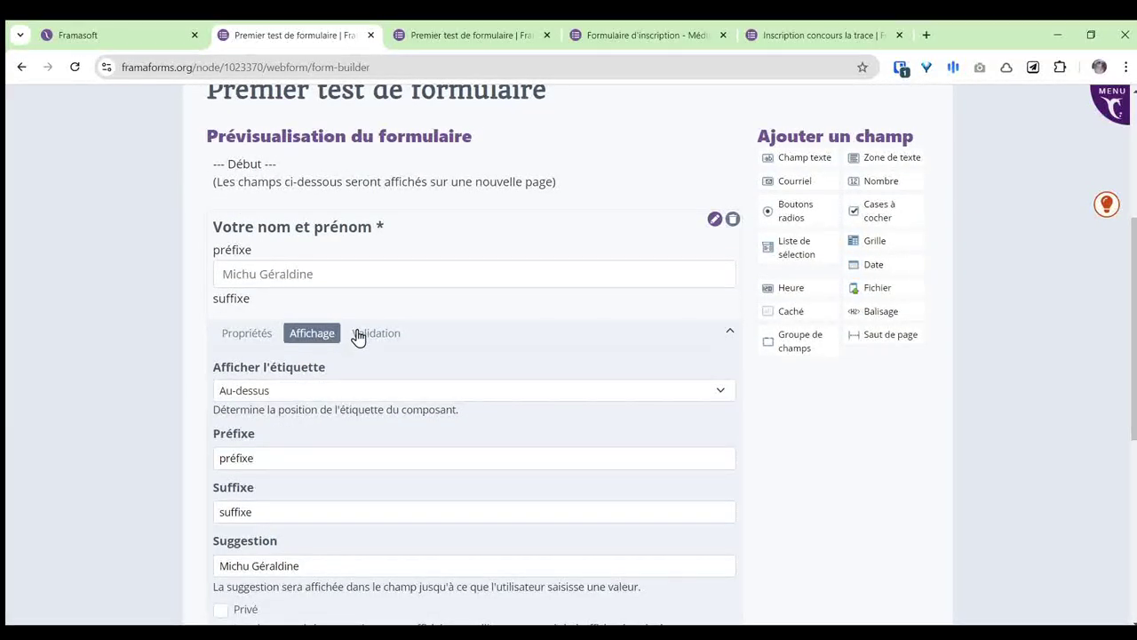
scroll(293, 455, "down", 1)
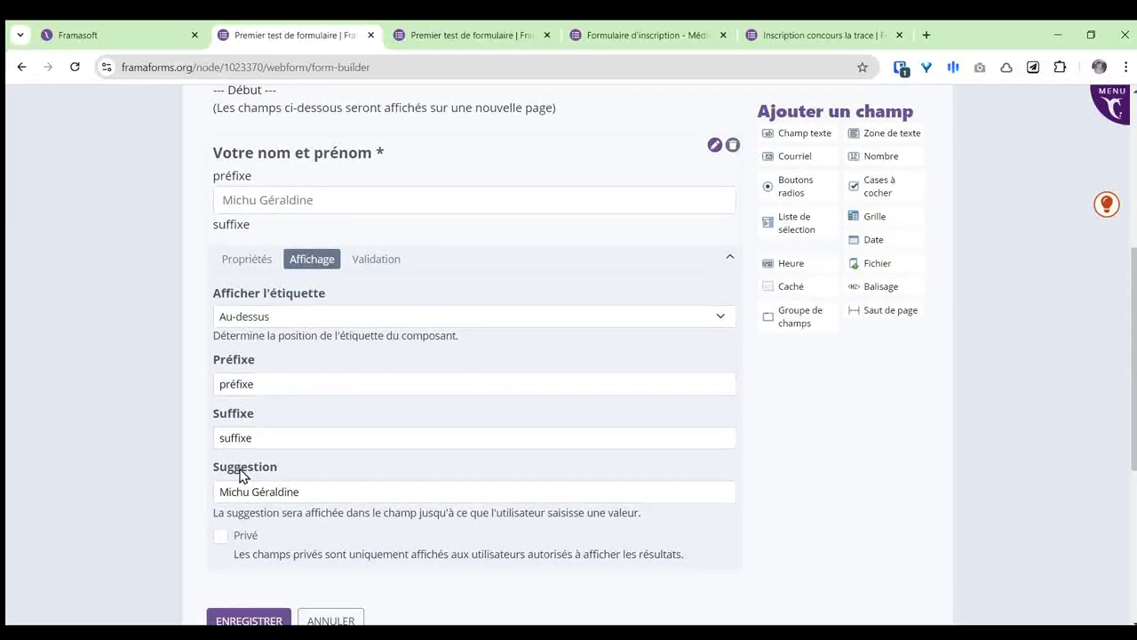
left_click(300, 490)
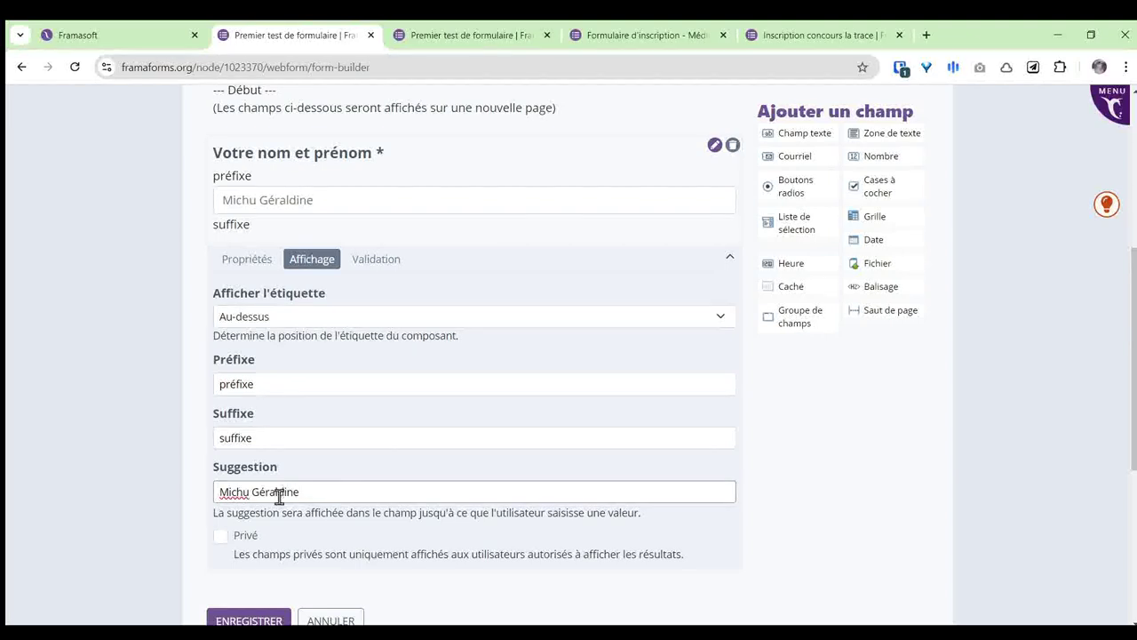
left_click(445, 50)
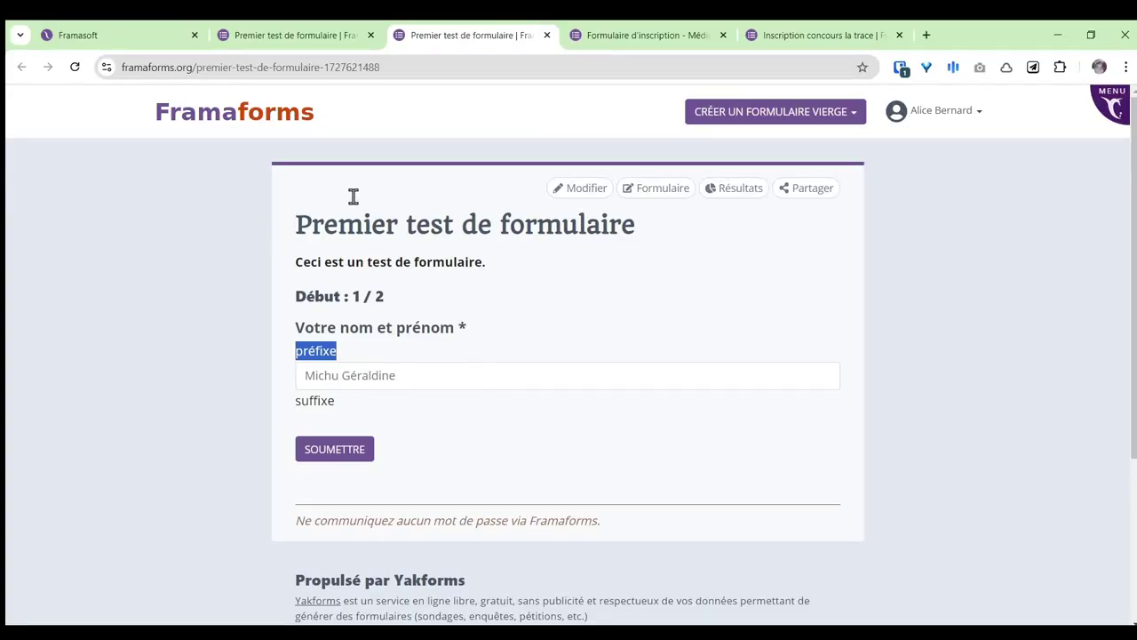
left_click(292, 34)
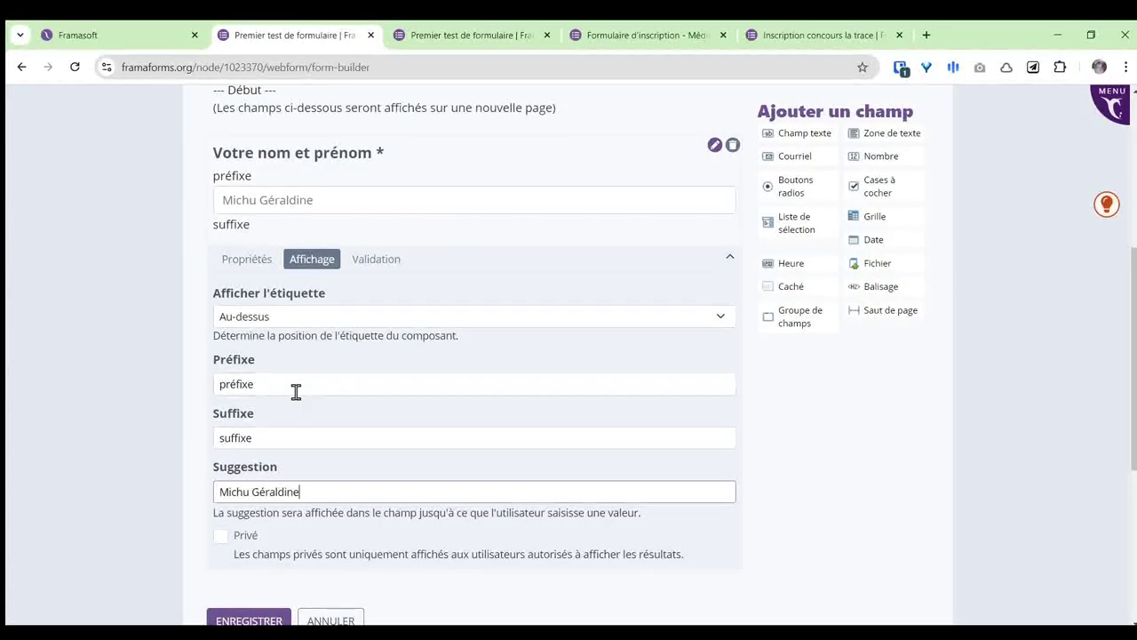
Step: Clear the 'préfixe' and 'suffixe' values, save the form, and reload the public form
left_click_drag(296, 392, 212, 397)
key("BackSpace")
left_click_drag(284, 435, 188, 447)
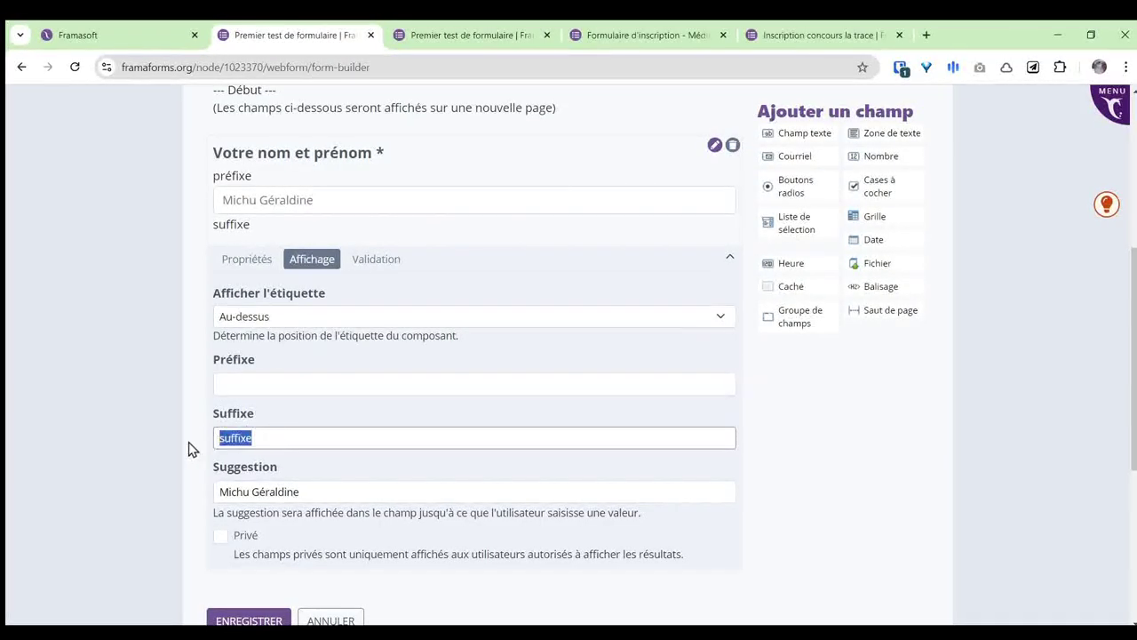
key("BackSpace")
left_click(270, 591)
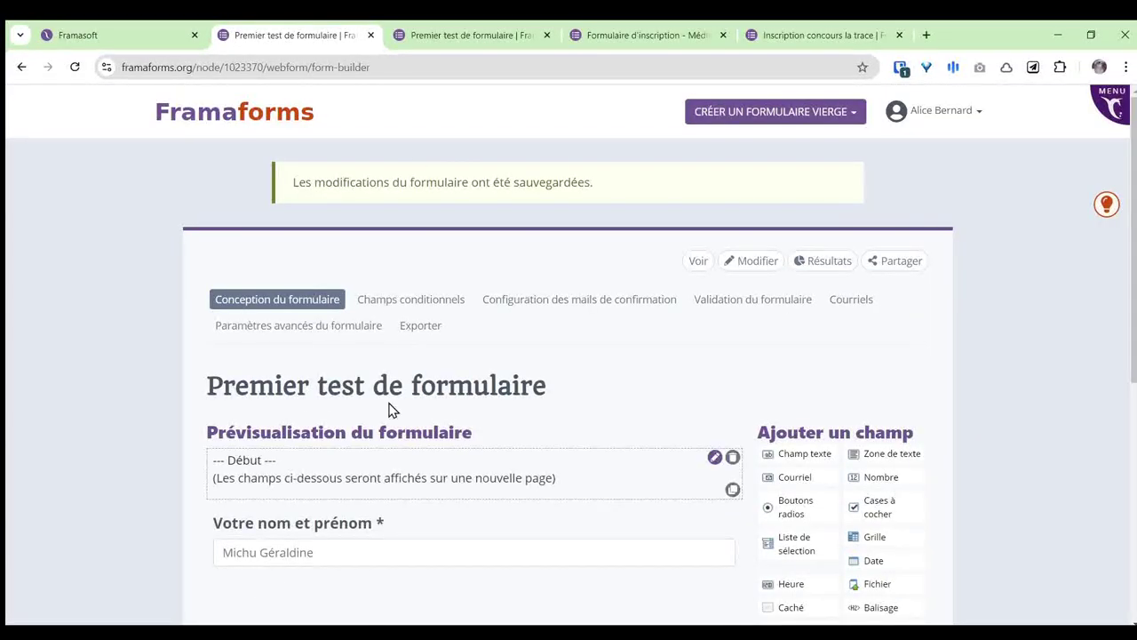
left_click(423, 29)
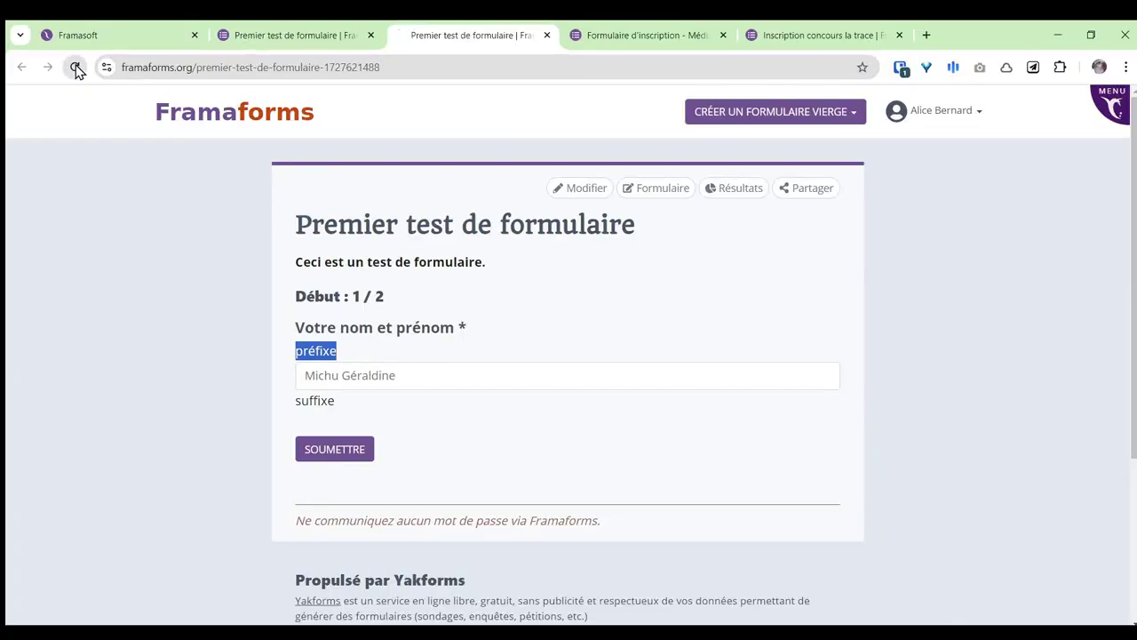
left_click(75, 68)
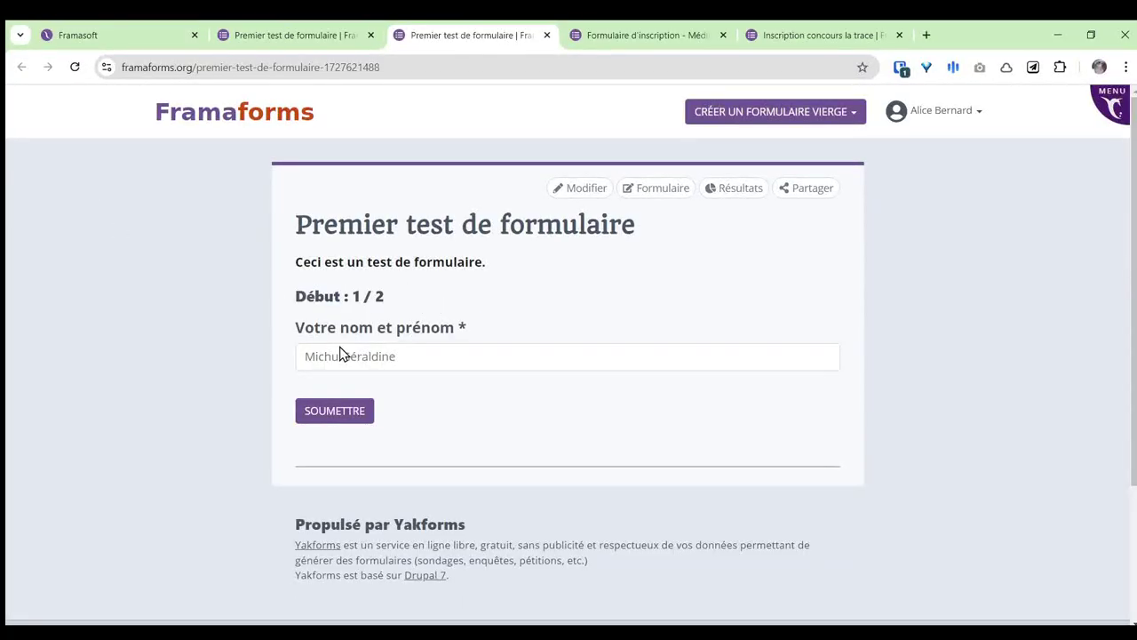
Step: Return to the form builder and add an email field below the name field
left_click(302, 35)
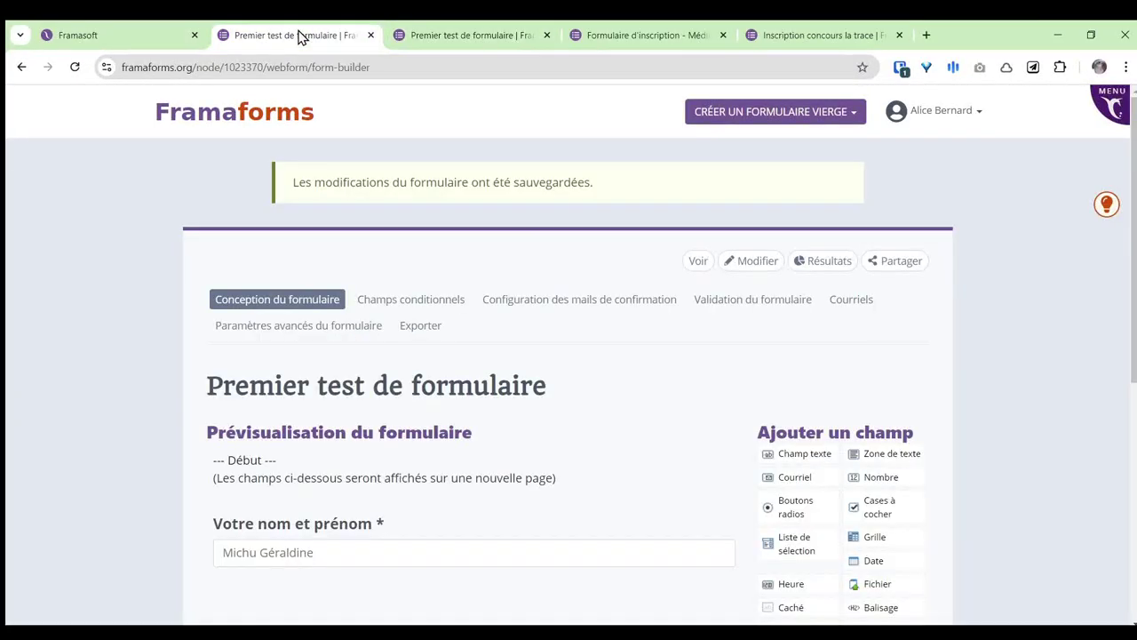
scroll(621, 390, "down", 2)
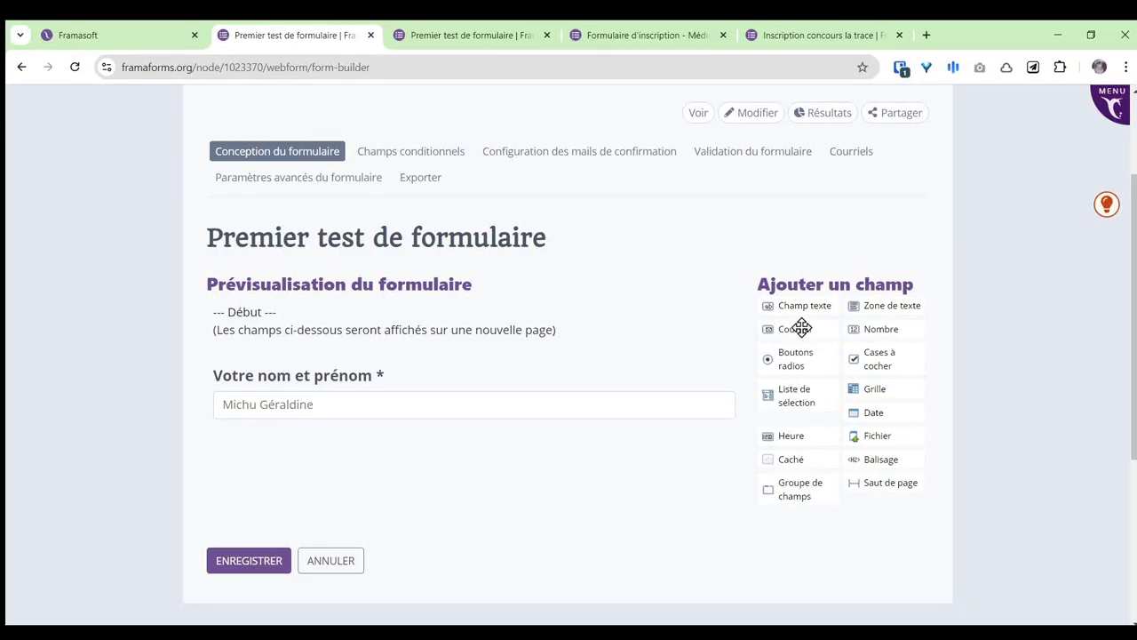
left_click_drag(798, 329, 286, 443)
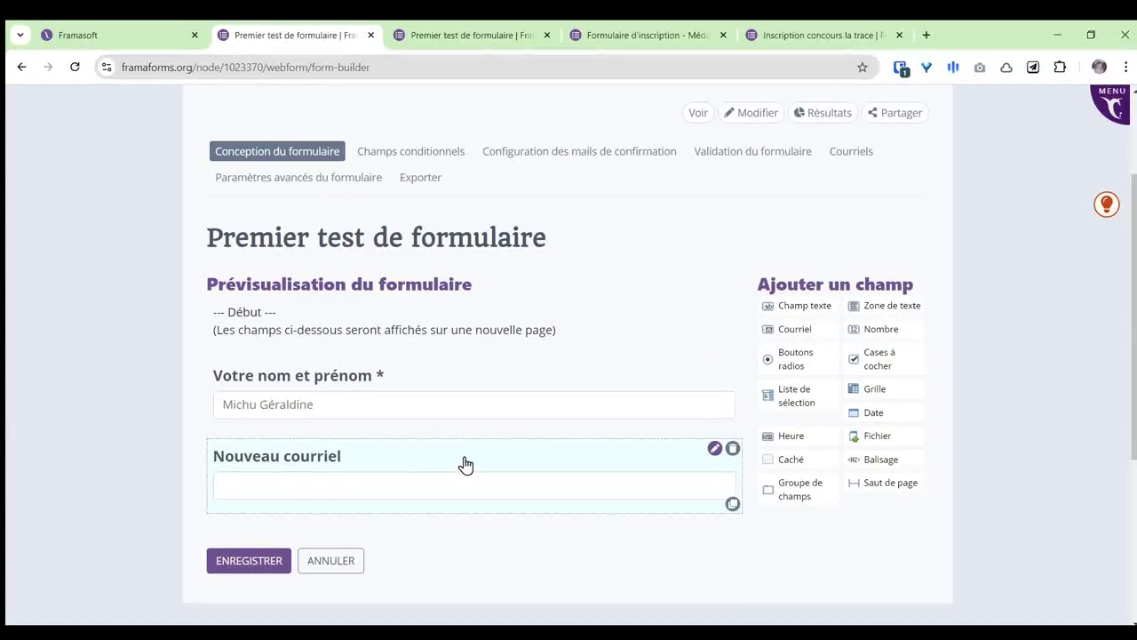
scroll(464, 464, "down", 2)
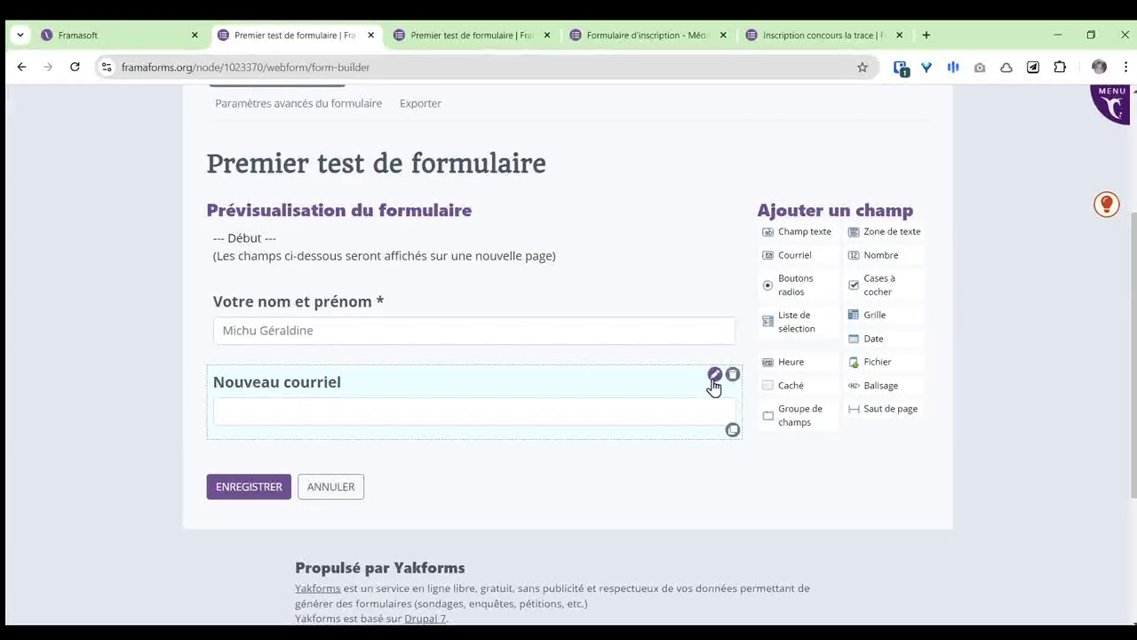
Step: Title the email field 'Votre adresse mail', describe it 'Il y a forcément un @ dedans !', and make it required
left_click(715, 375)
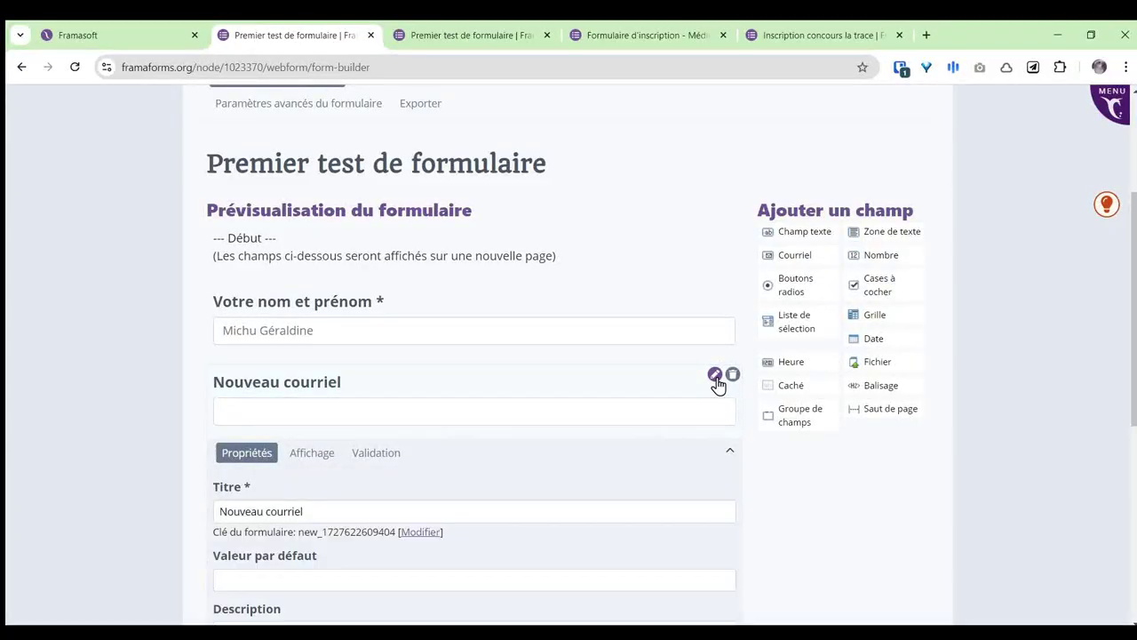
left_click_drag(307, 364, 186, 370)
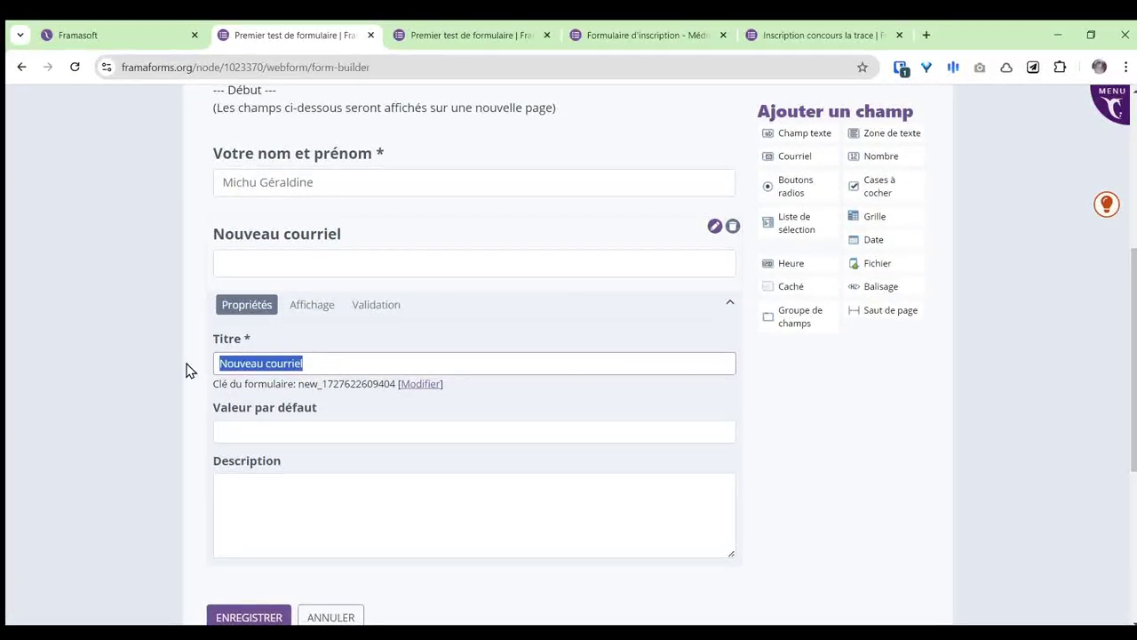
type("Votre ")
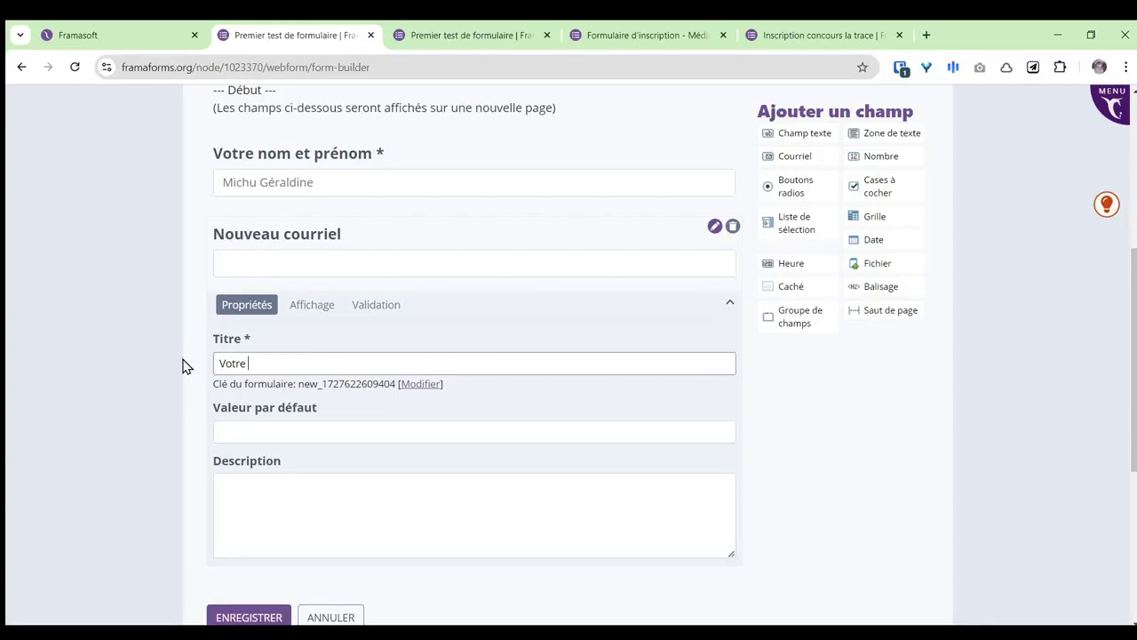
type("adresse mail")
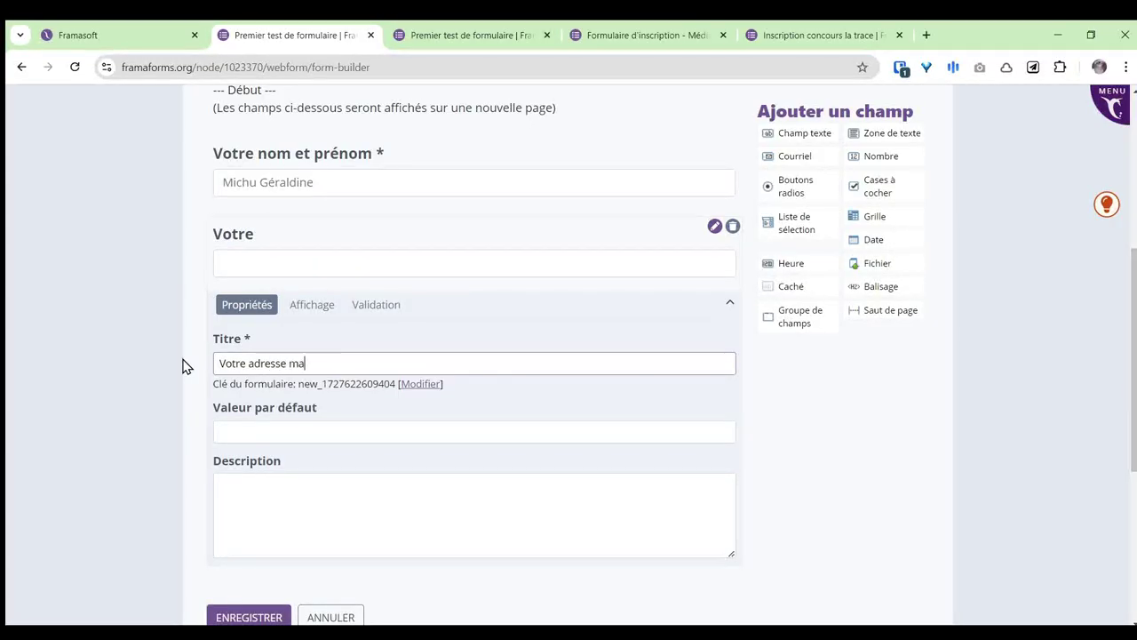
left_click(312, 503)
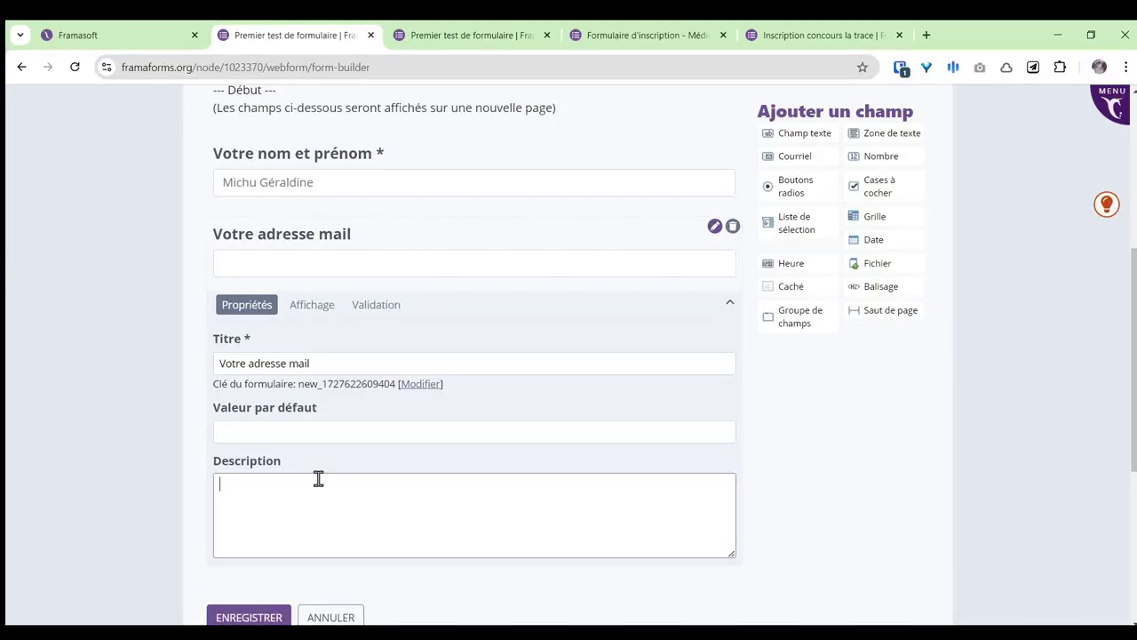
type("Il y a forcément ")
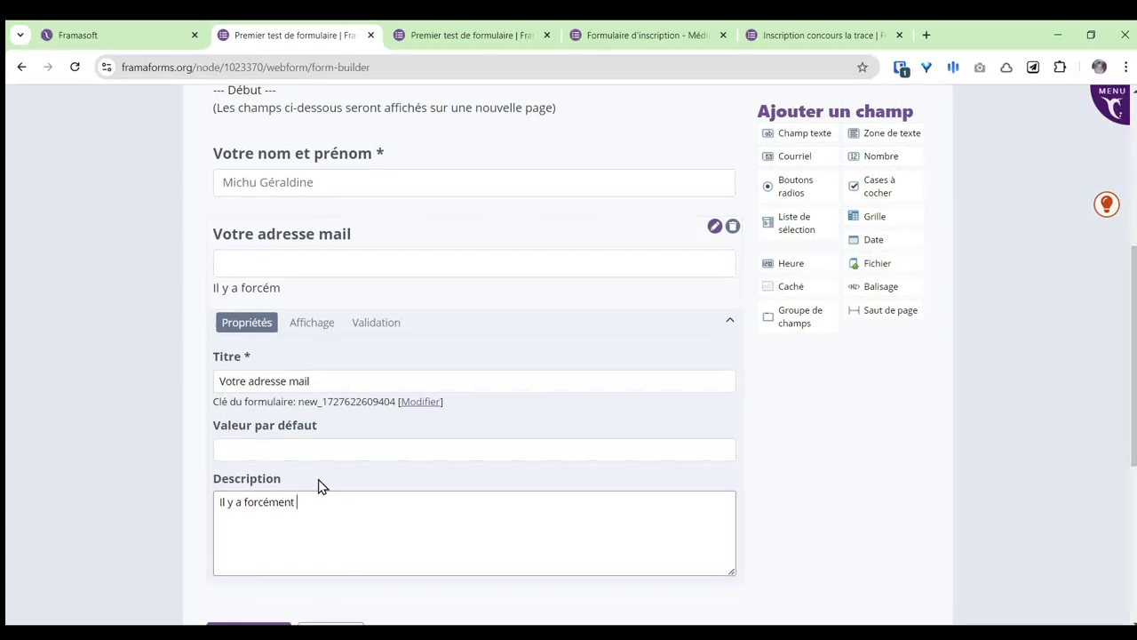
type("un @ dedans !")
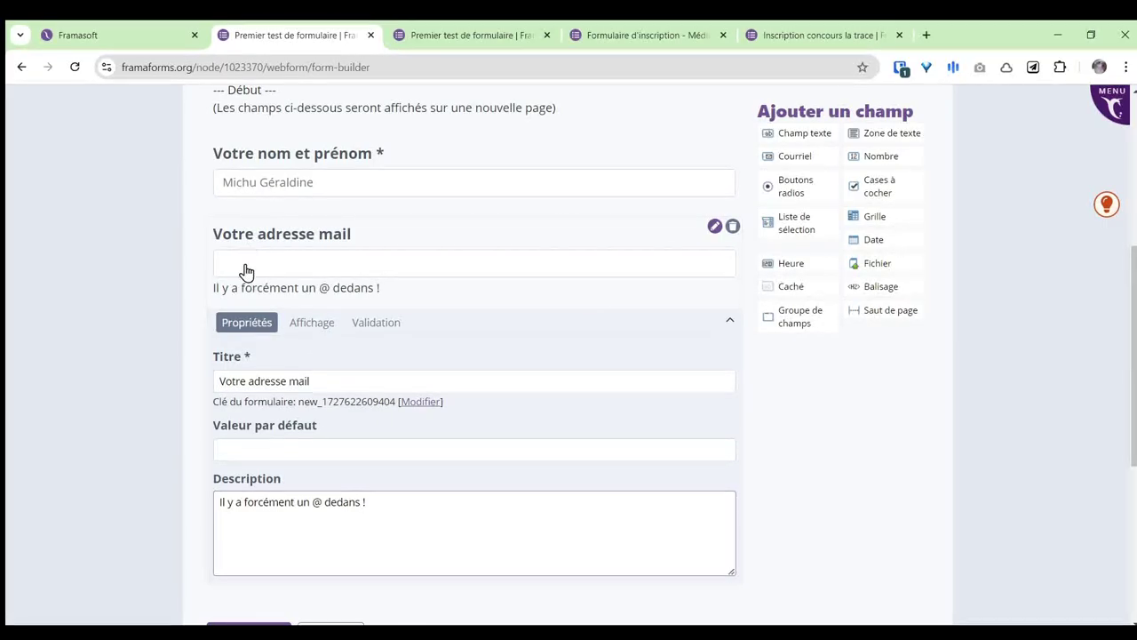
left_click(370, 326)
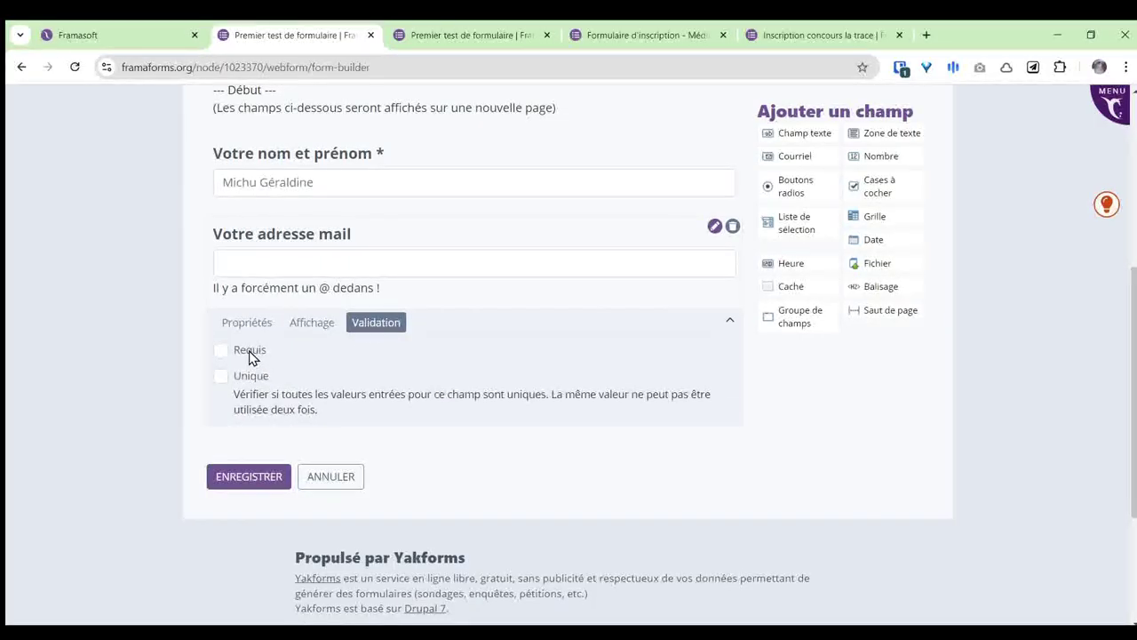
left_click(221, 351)
left_click(312, 324)
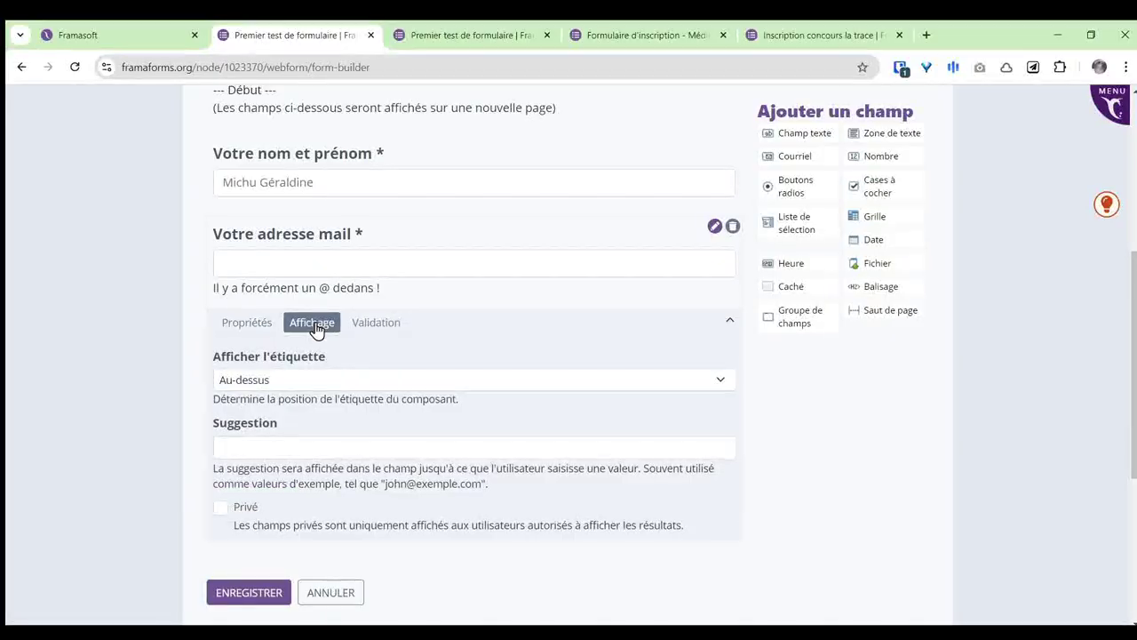
Step: Add a page break below the email field, followed by a radio-button field and a checkbox field
left_click(247, 325)
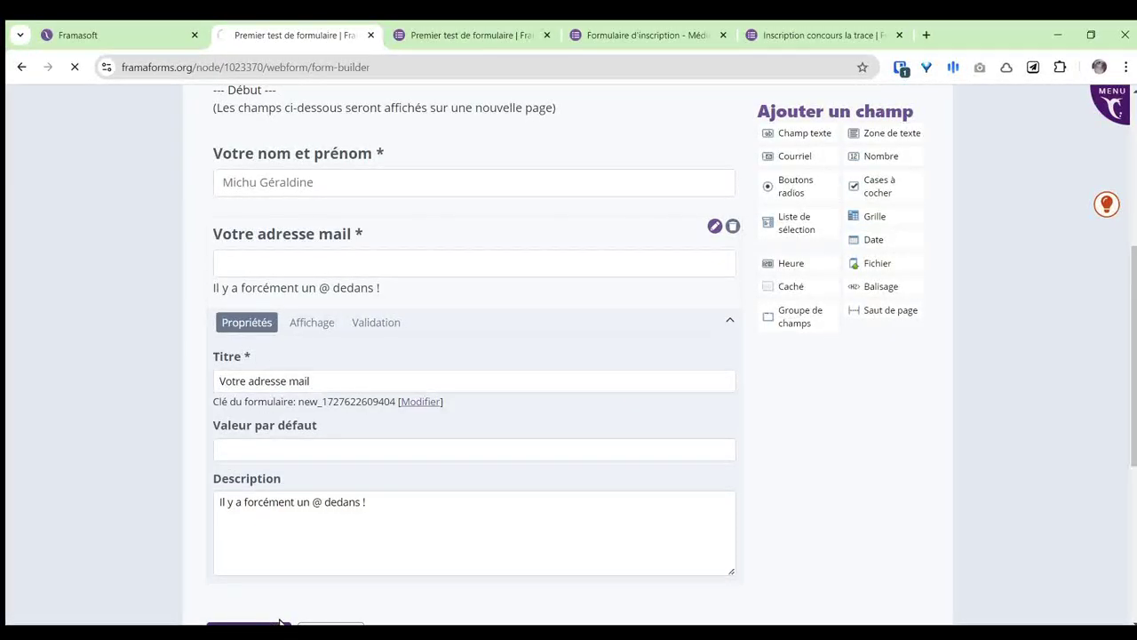
scroll(591, 414, "down", 3)
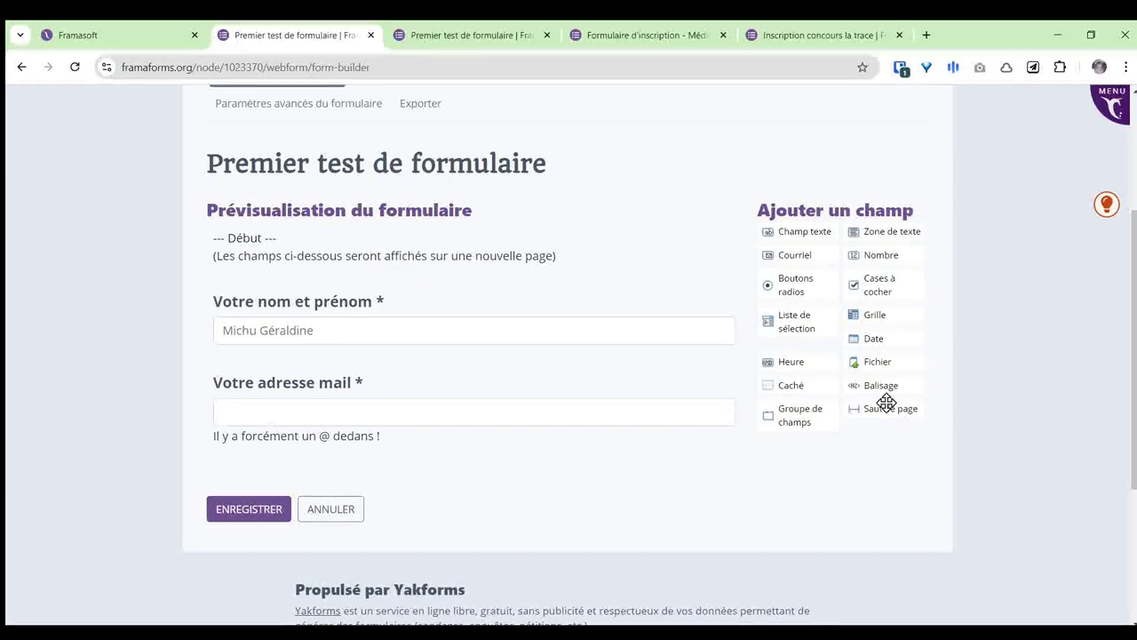
left_click_drag(888, 408, 342, 454)
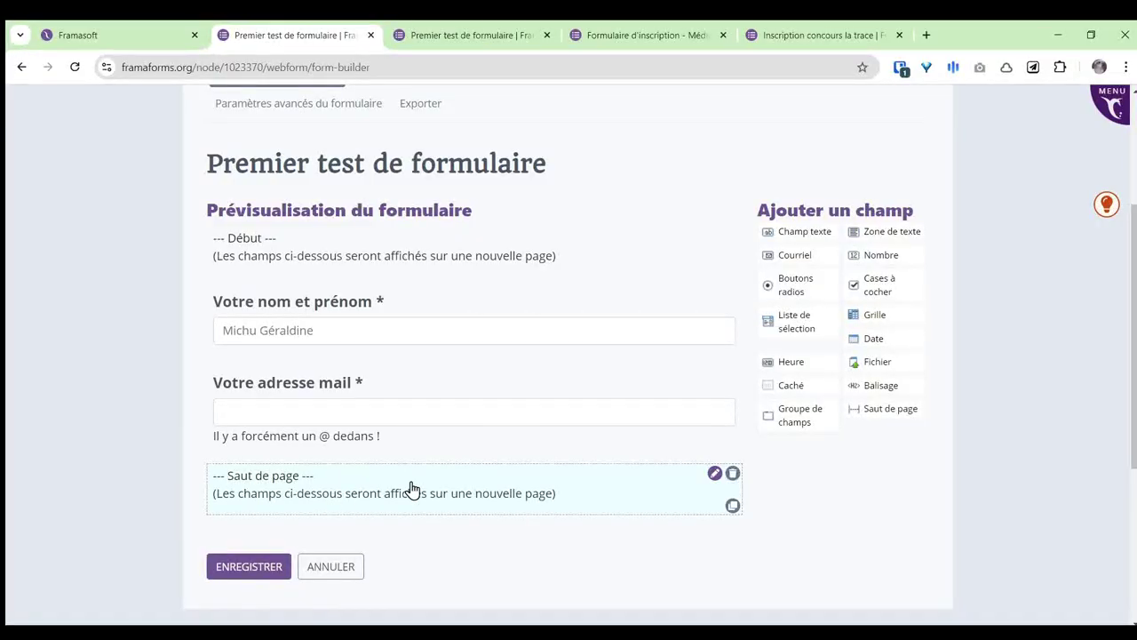
scroll(453, 462, "down", 1)
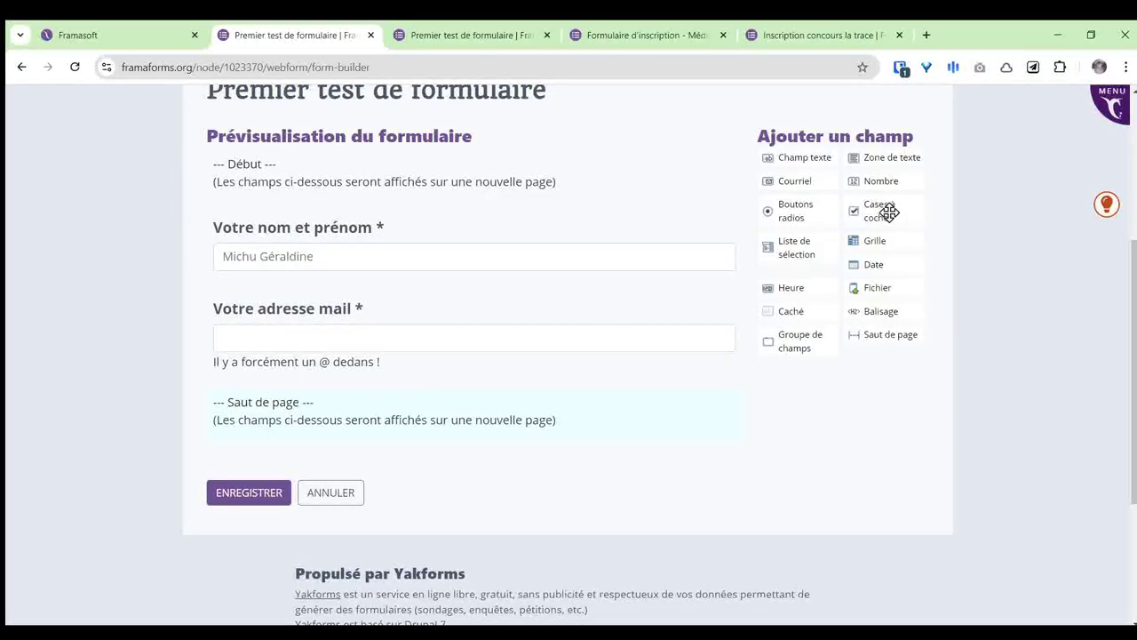
left_click_drag(802, 209, 396, 453)
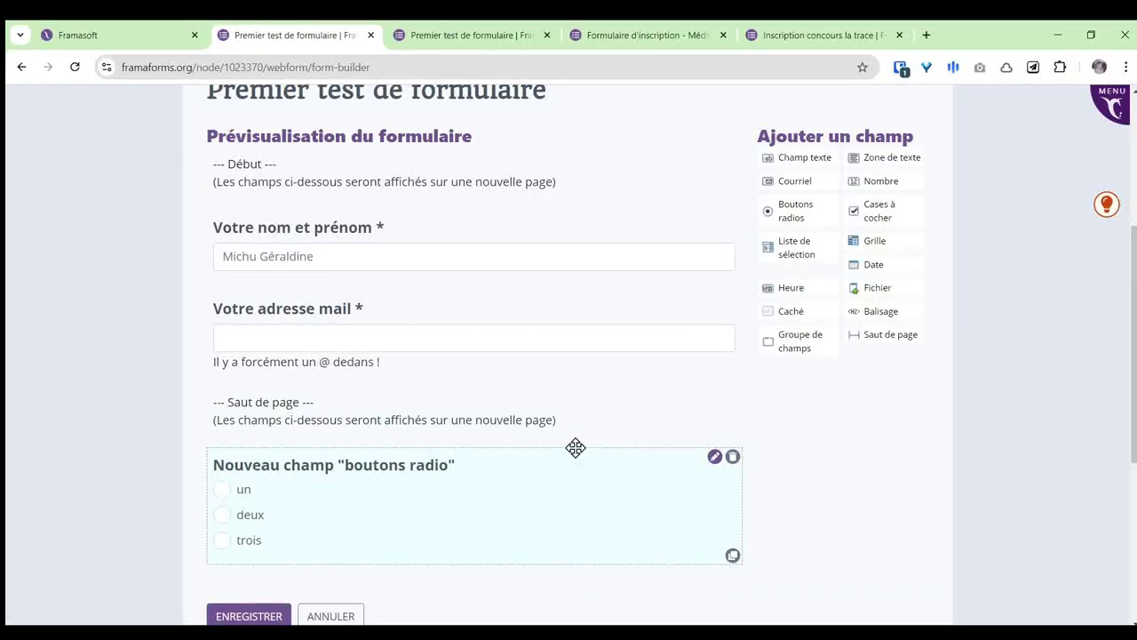
left_click_drag(879, 208, 411, 550)
scroll(445, 471, "down", 1)
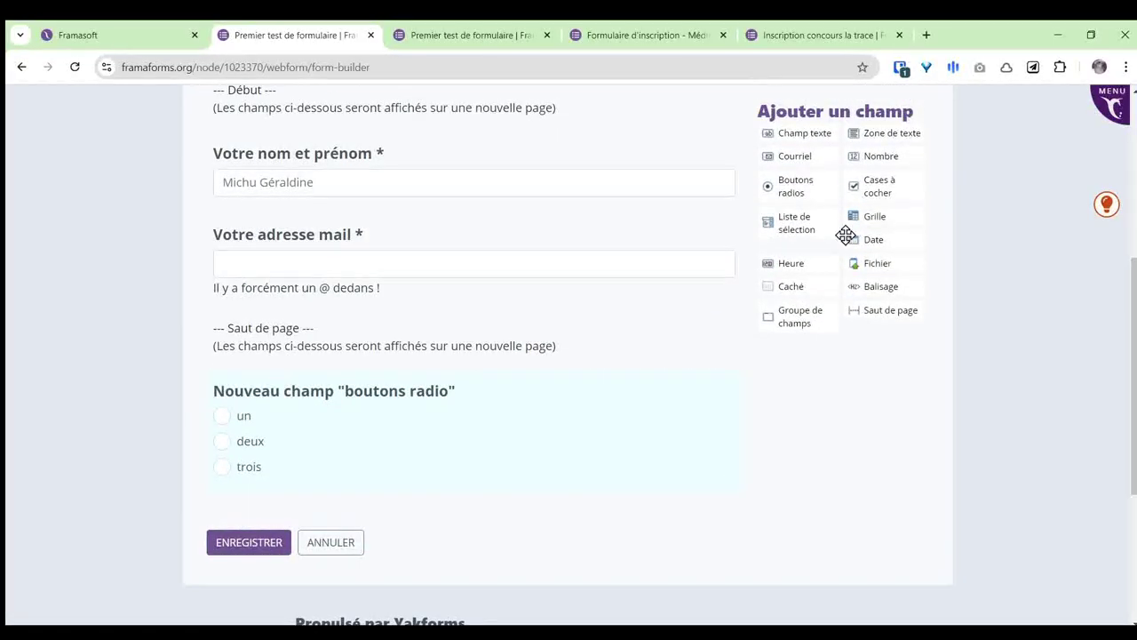
left_click_drag(874, 186, 392, 477)
scroll(493, 380, "down", 1)
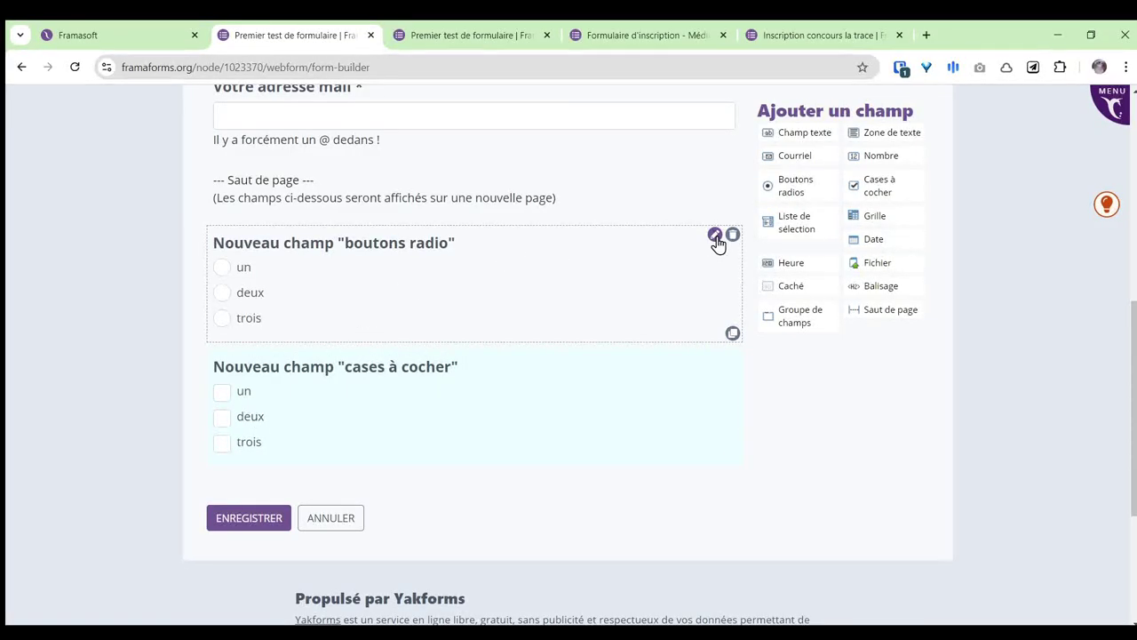
Step: Retitle the radio field 'Un seul choix possible !'
left_click(715, 235)
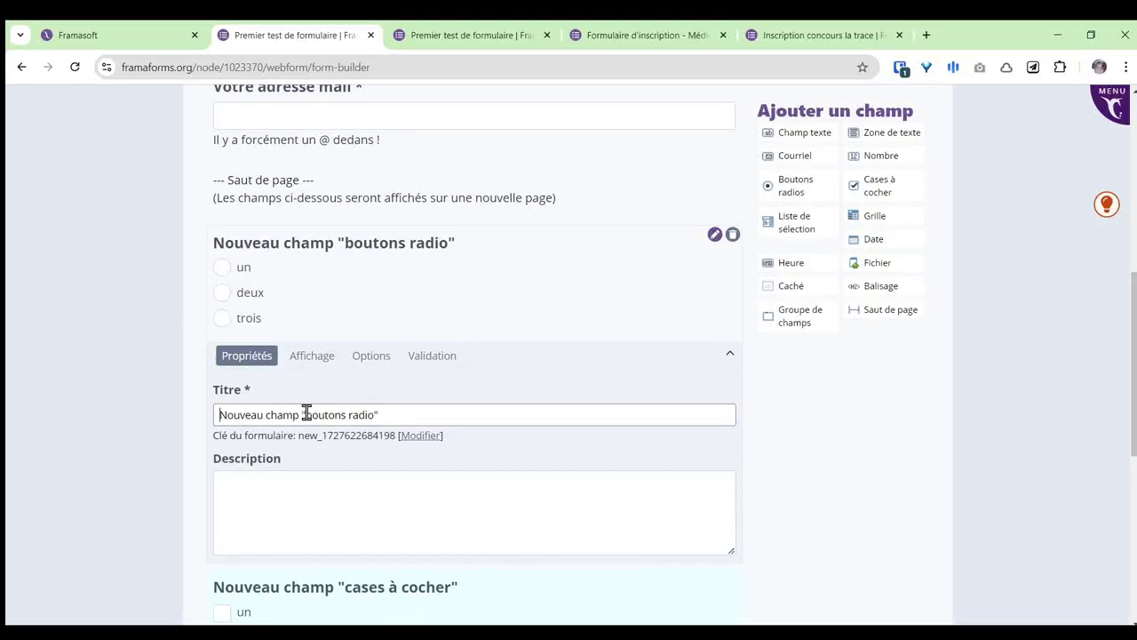
left_click_drag(386, 414, 149, 417)
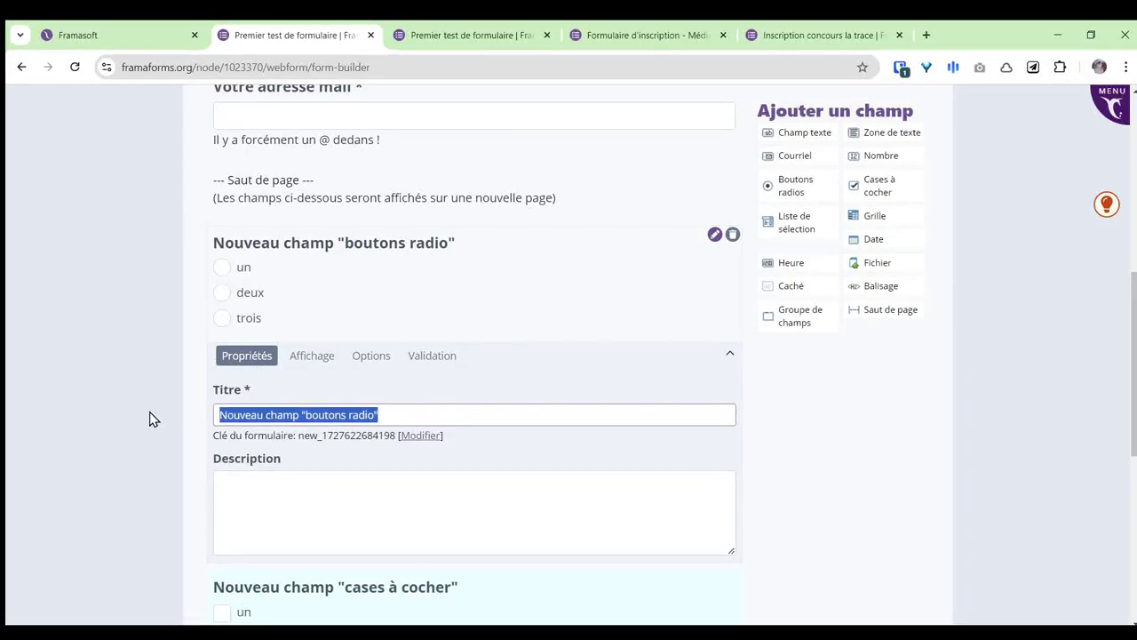
type("Un seul choi")
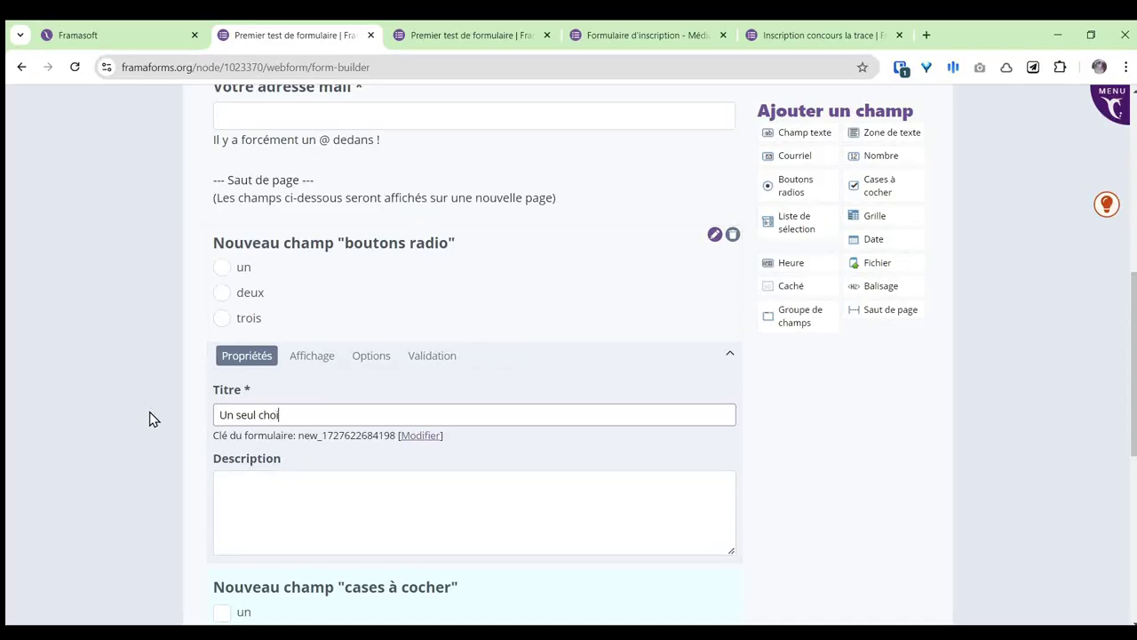
type("x possible !")
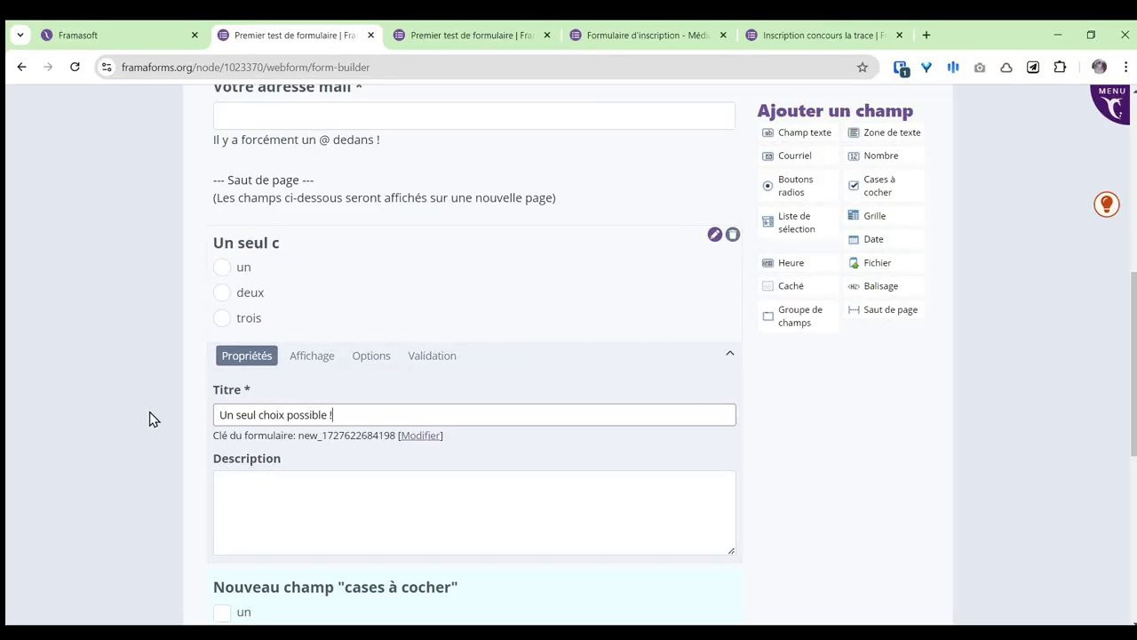
Step: Rename the radio choices un, deux, trois to lecture, musique and jeu vidéo
left_click(371, 357)
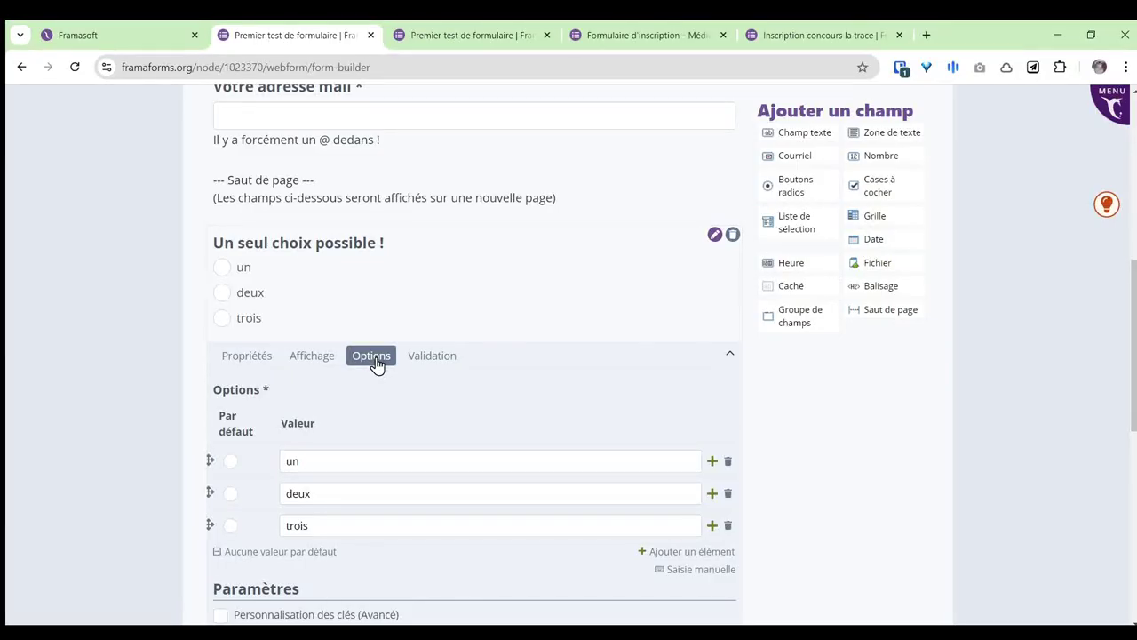
scroll(374, 364, "down", 1)
double_click(297, 387)
type("lecture")
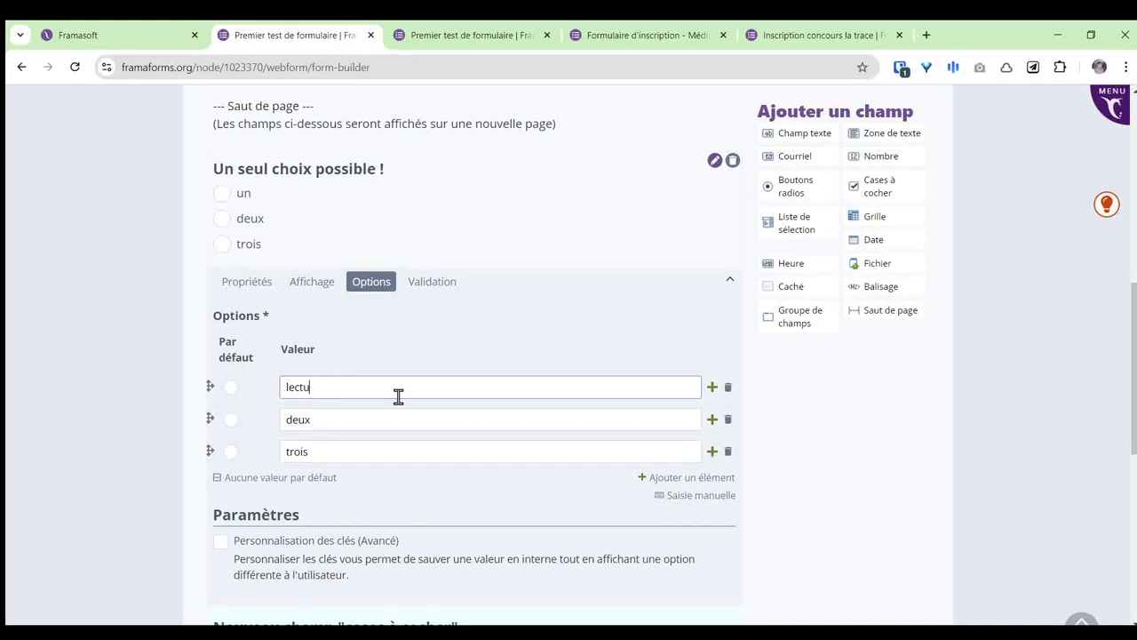
double_click(334, 411)
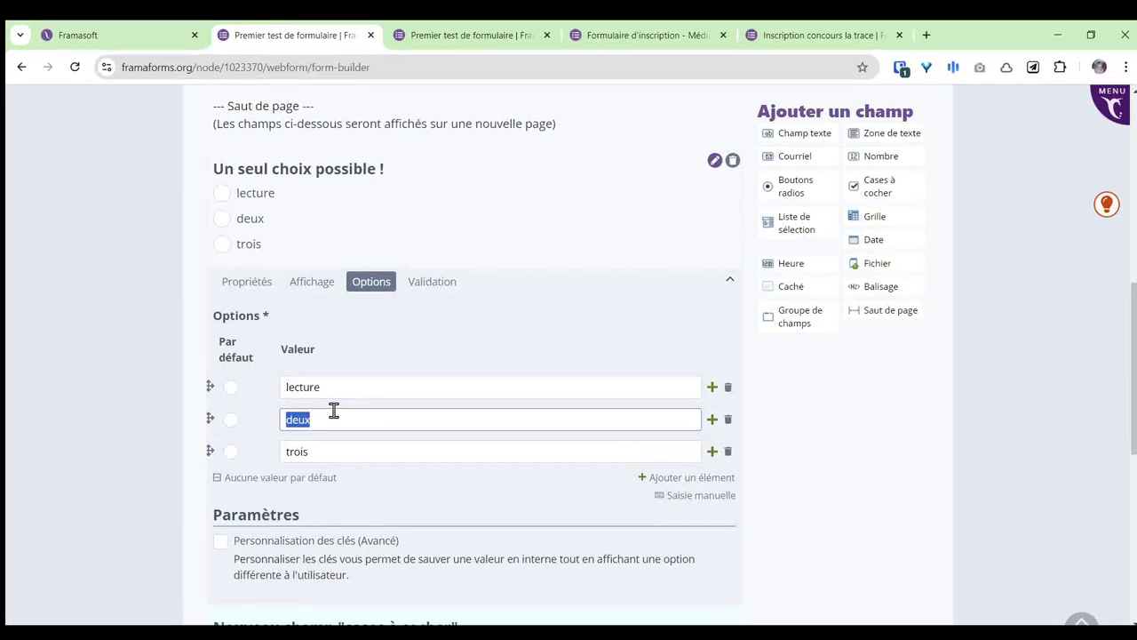
type("musique")
double_click(311, 455)
type("jeu vidéo")
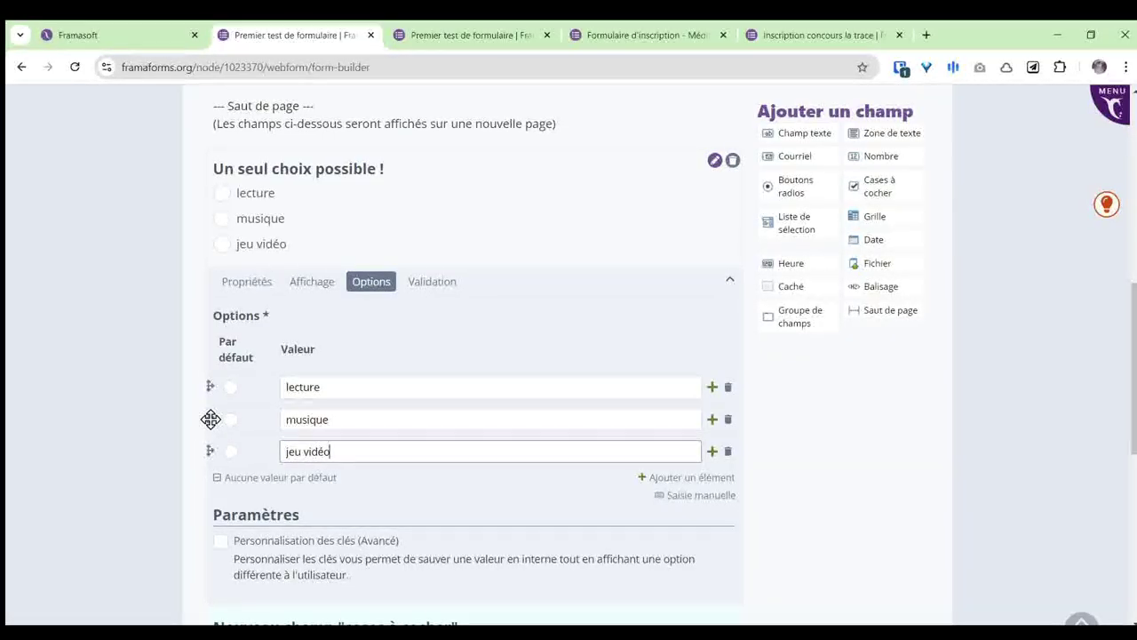
Step: Reorder the radio choices to musique, jeu vidéo, lecture
left_click_drag(209, 418, 208, 388)
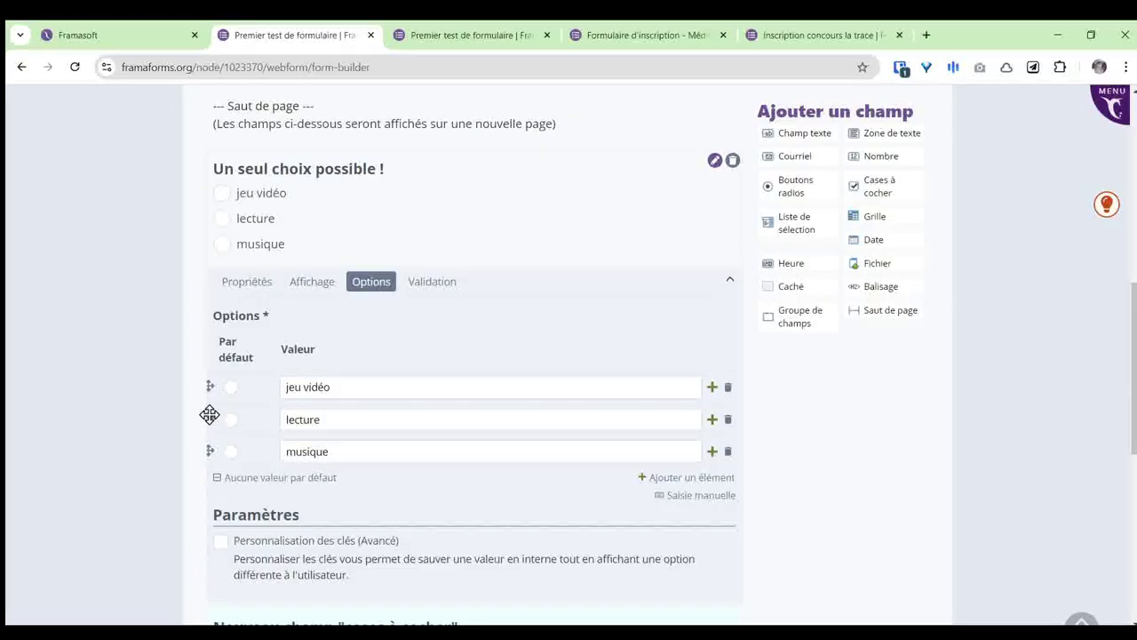
left_click_drag(208, 447, 211, 383)
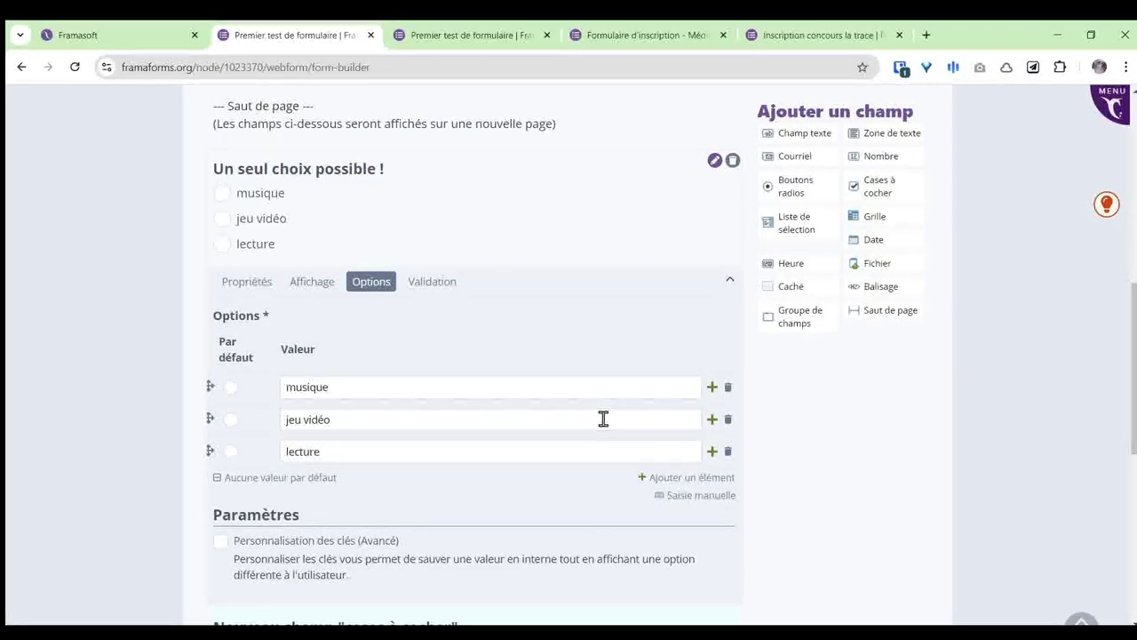
scroll(550, 406, "down", 1)
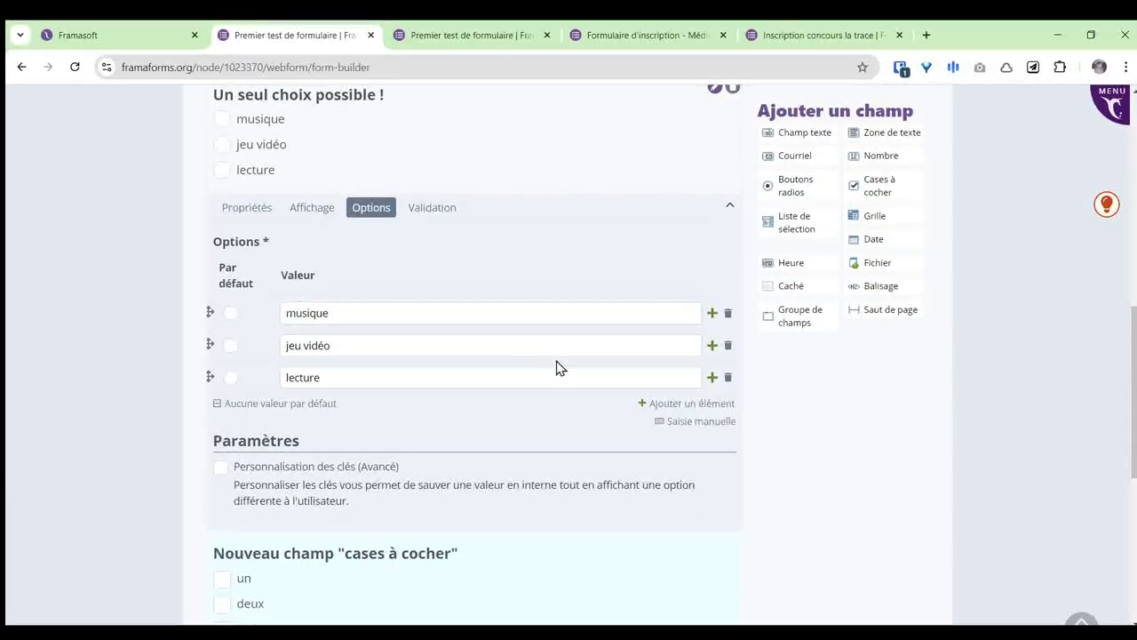
left_click(248, 212)
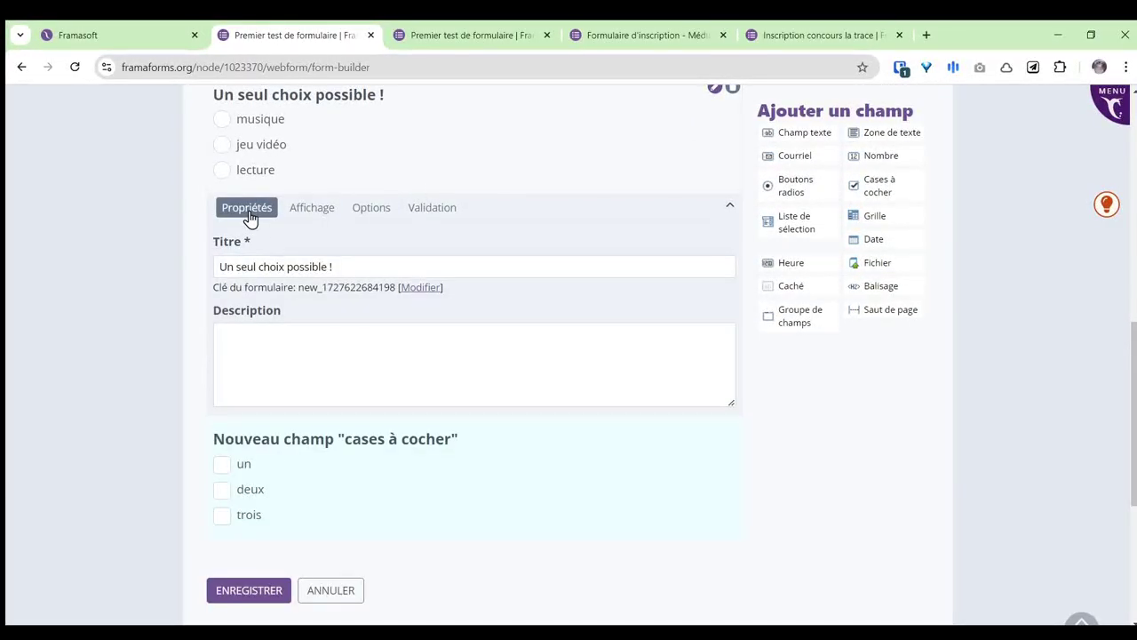
left_click(365, 213)
scroll(363, 254, "down", 2)
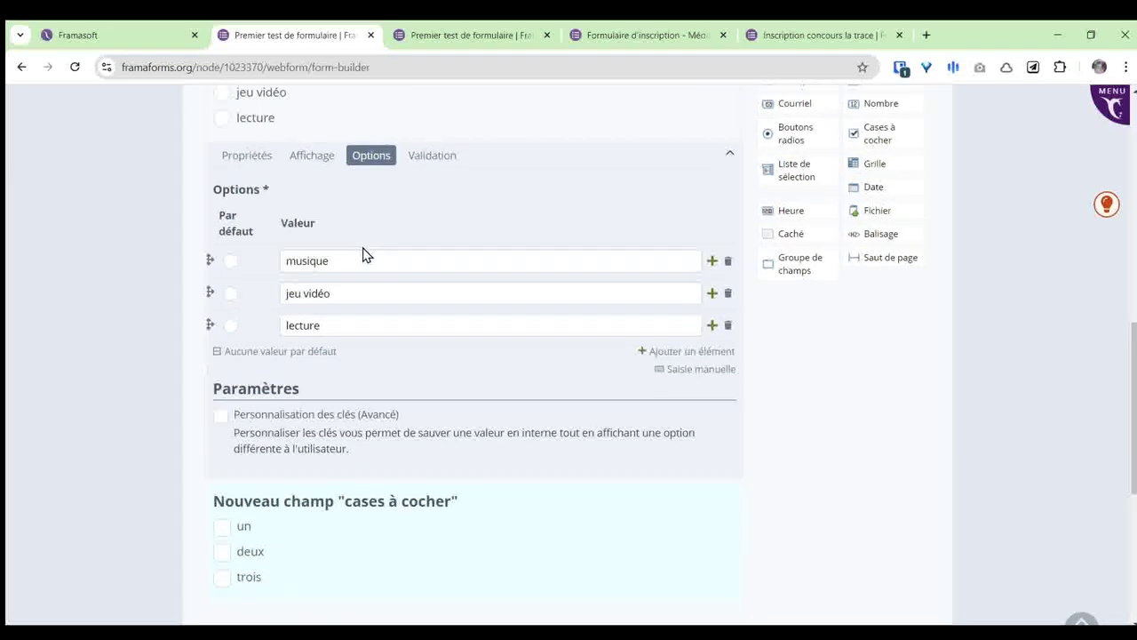
scroll(430, 341, "up", 2)
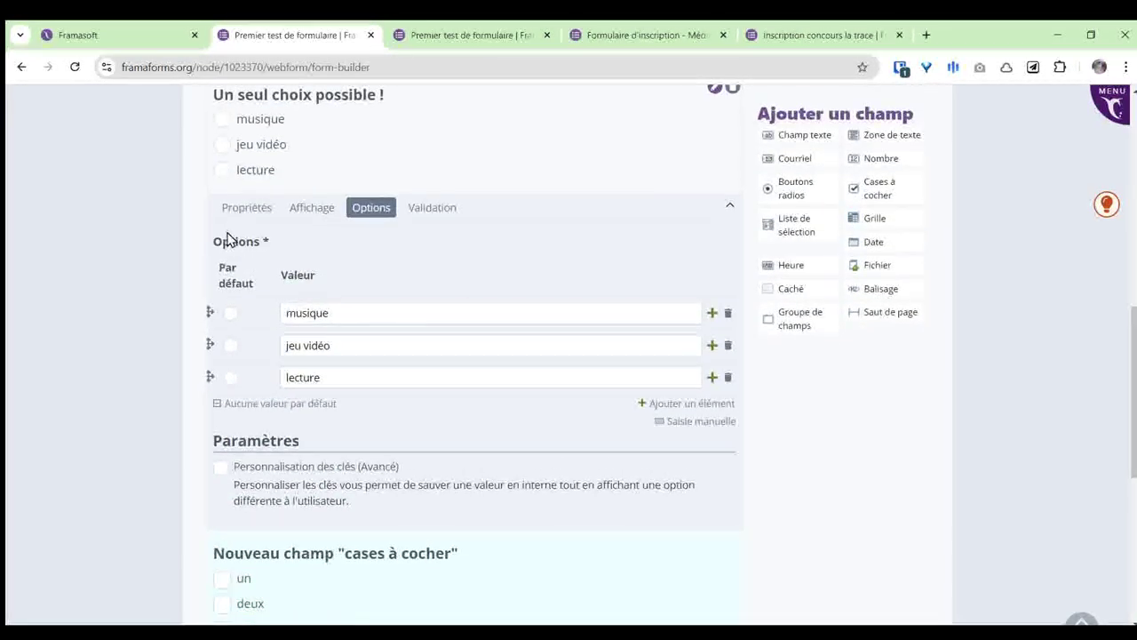
left_click(253, 219)
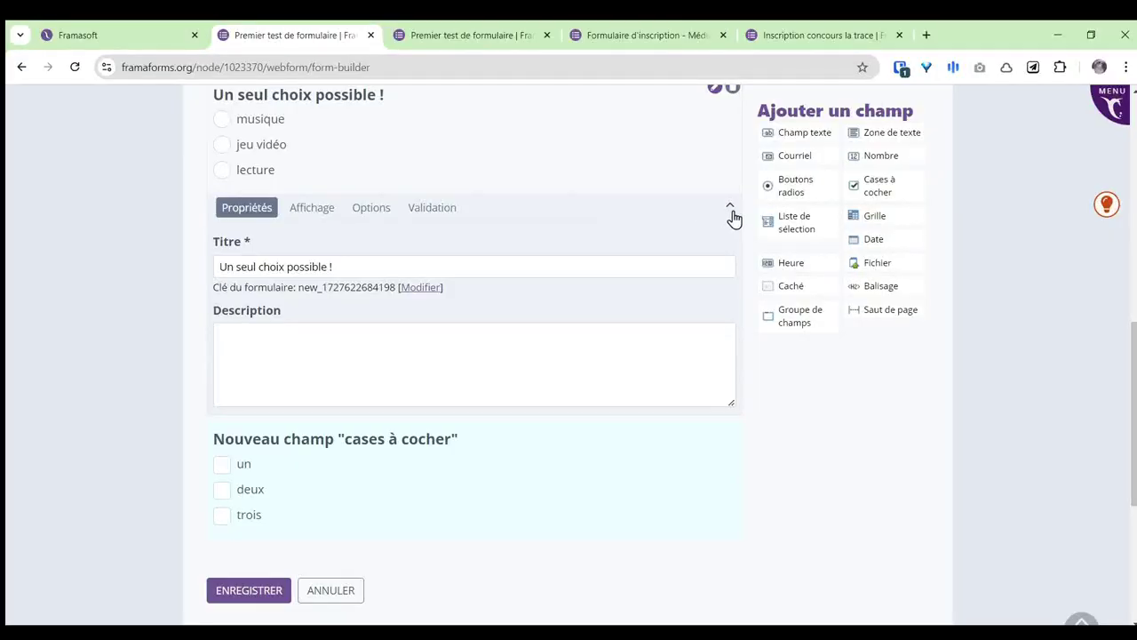
scroll(304, 261, "up", 2)
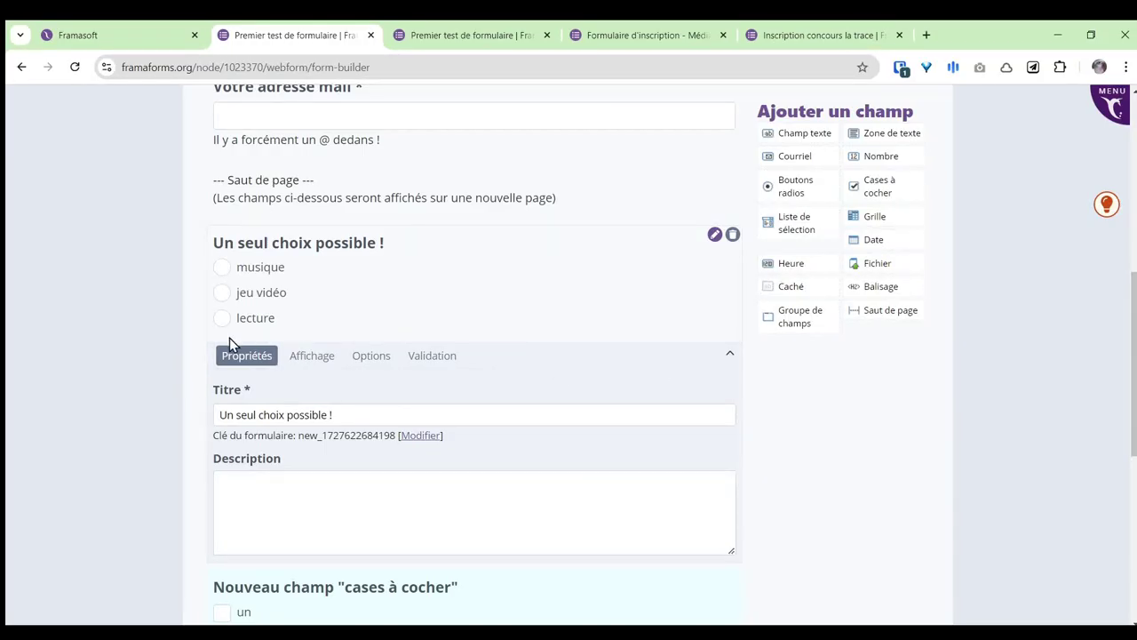
Step: Title the checkbox question 'Plusieurs choix possibles' and open its validation settings
left_click(731, 360)
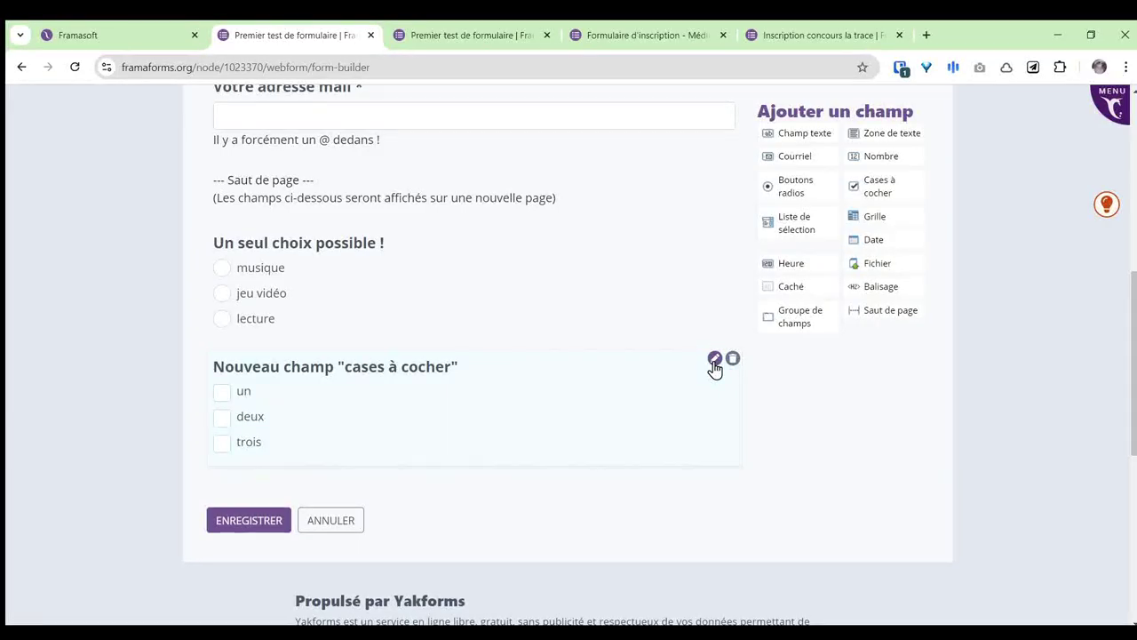
left_click(715, 362)
scroll(360, 391, "down", 2)
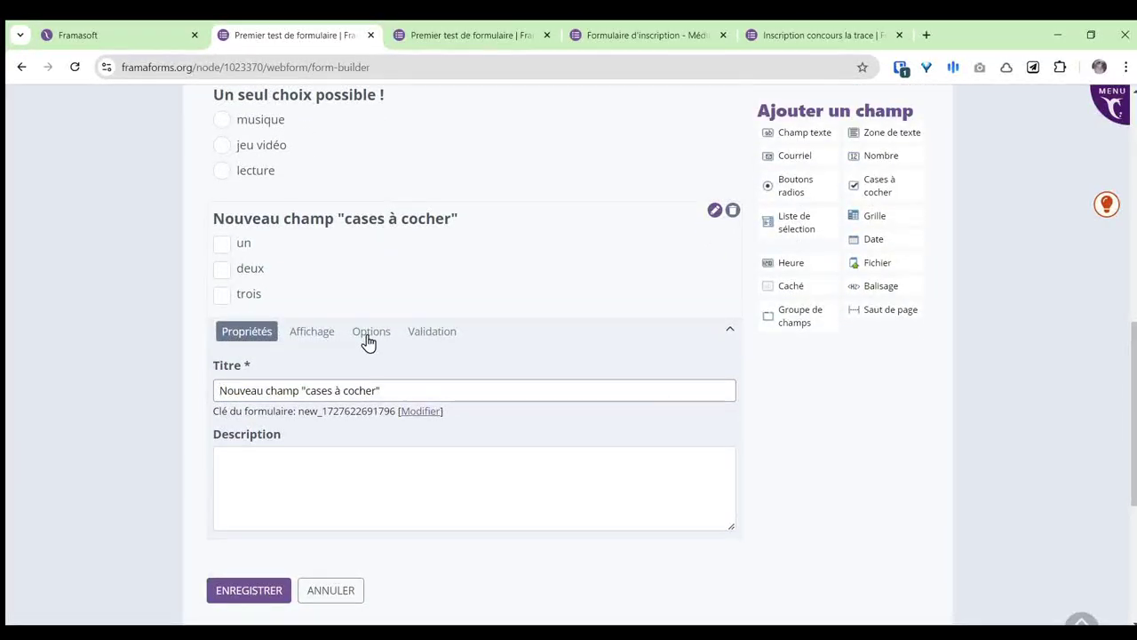
left_click_drag(386, 388, 180, 396)
type("Plus")
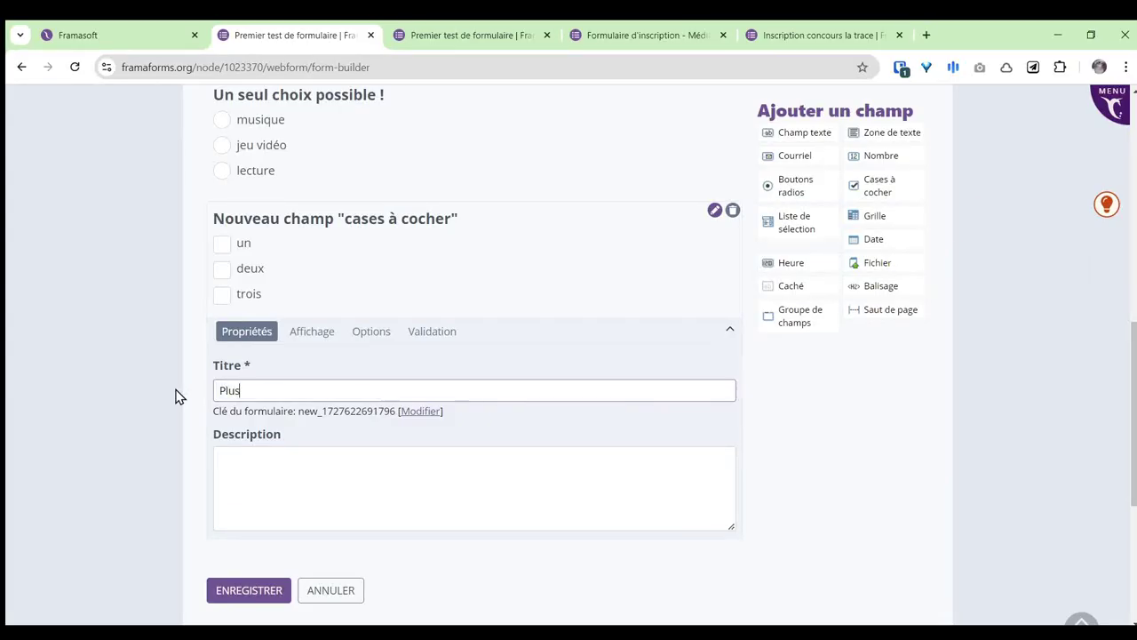
type("ieurs choix p")
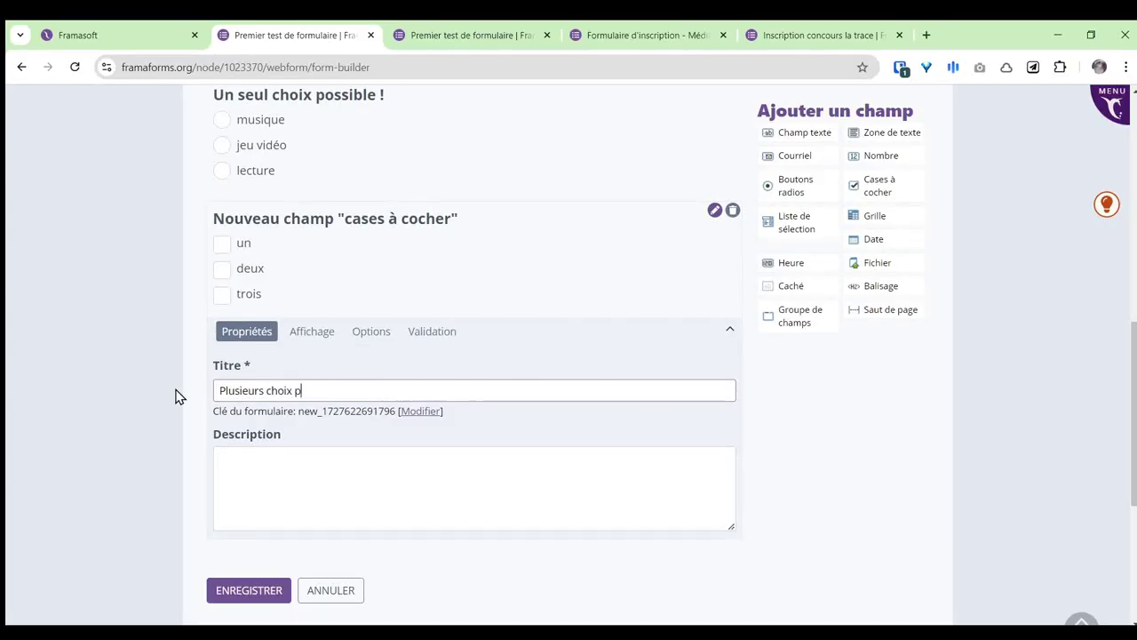
type("ossibles")
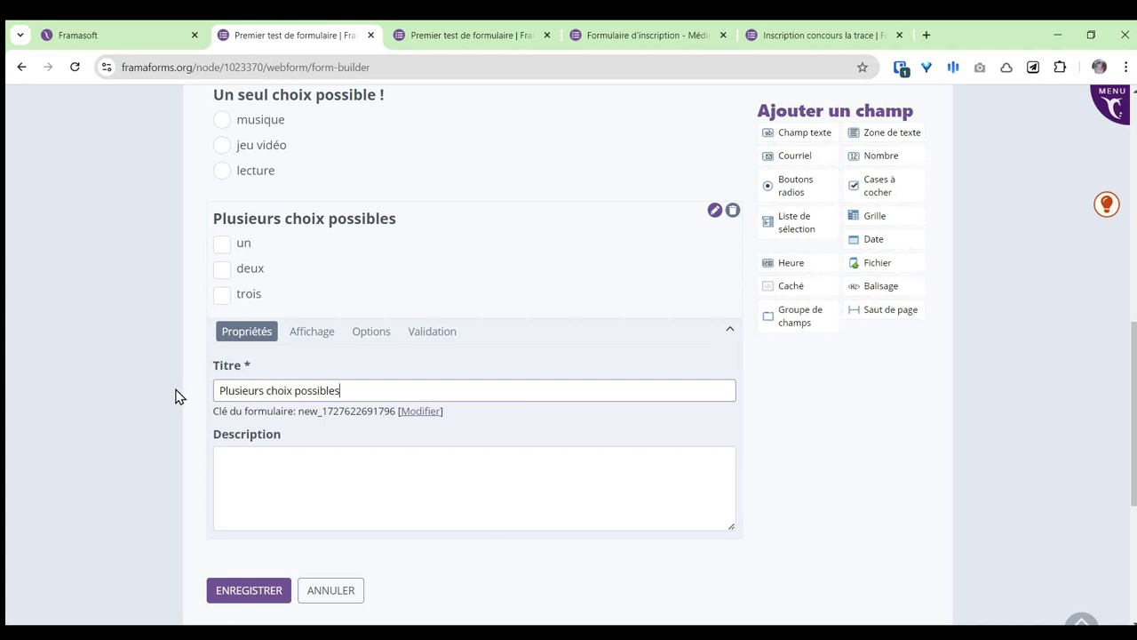
left_click(313, 340)
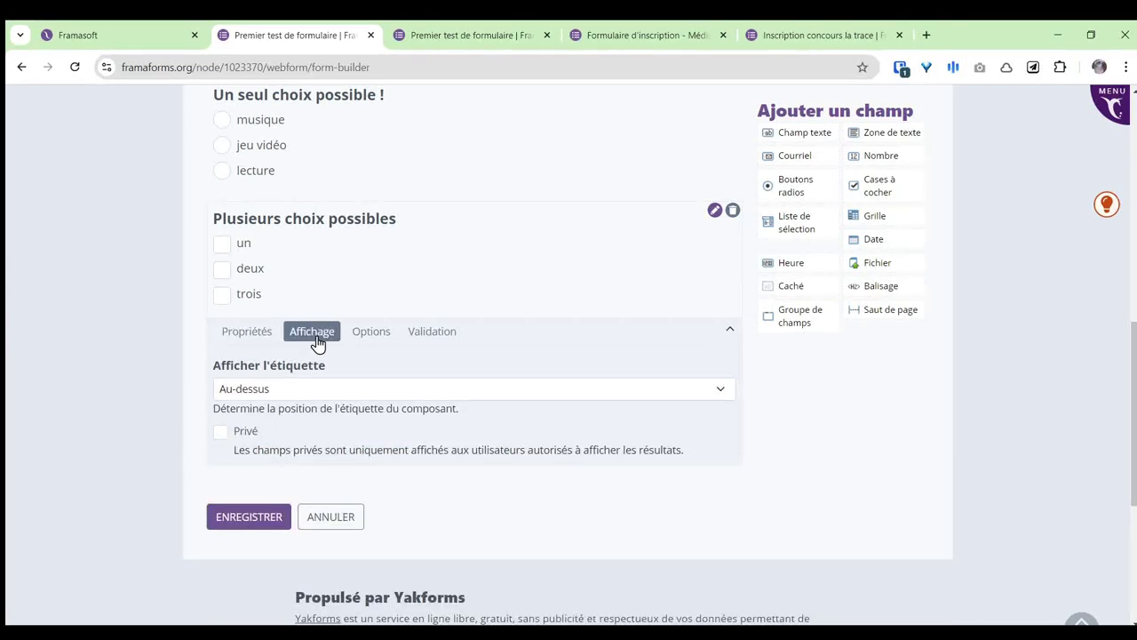
left_click(382, 340)
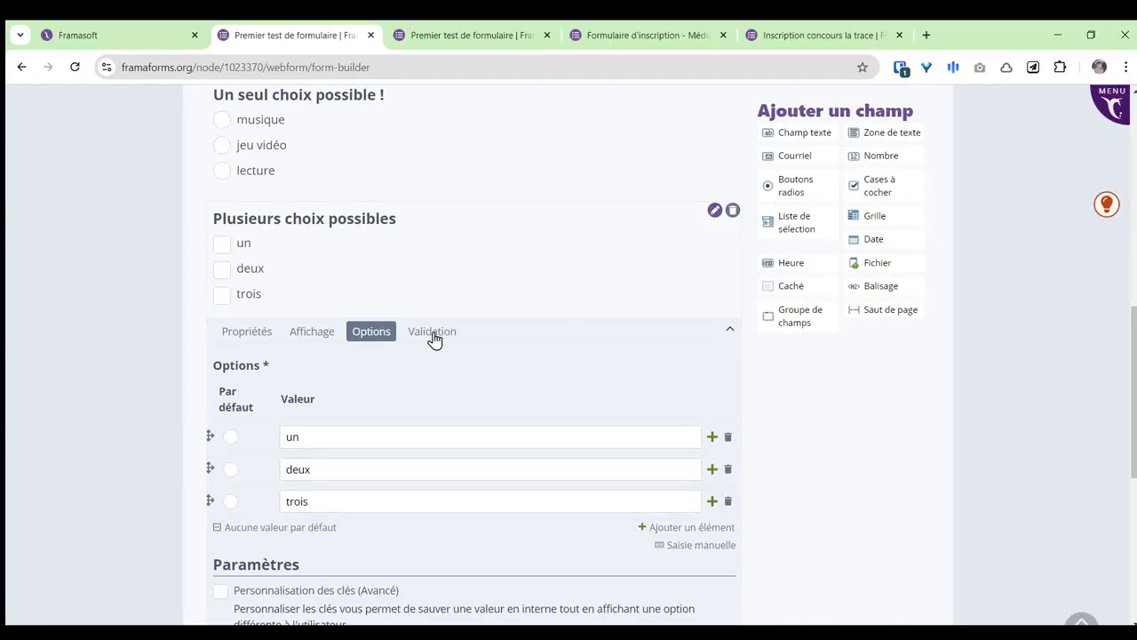
left_click(434, 339)
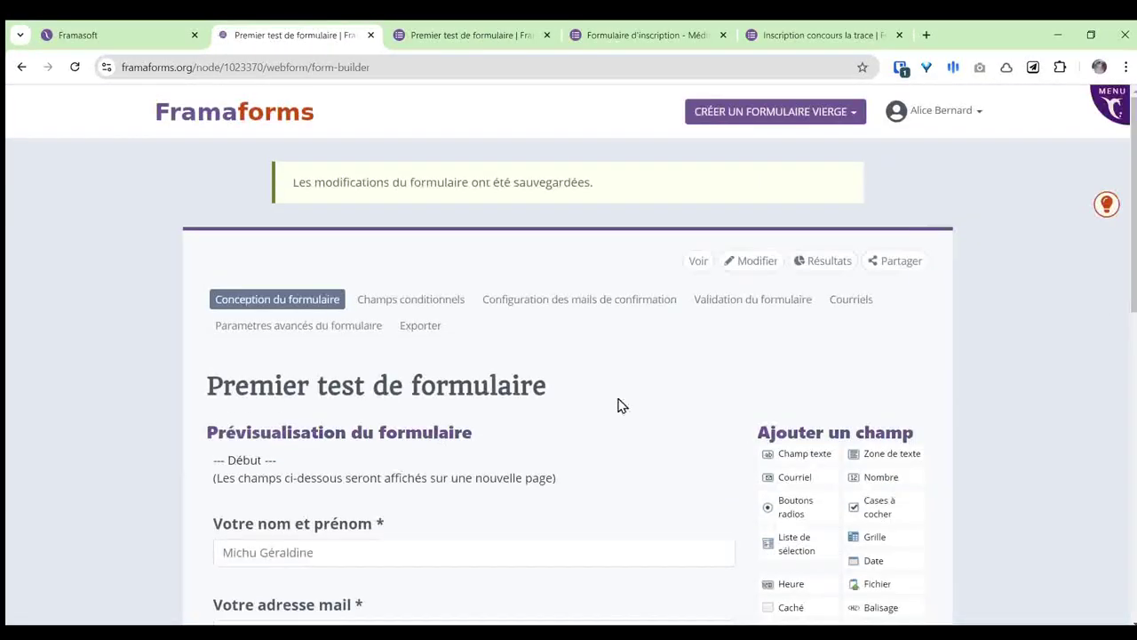
Step: Drop a Fichier field below the Plusieurs choix possibles question
scroll(695, 402, "down", 4)
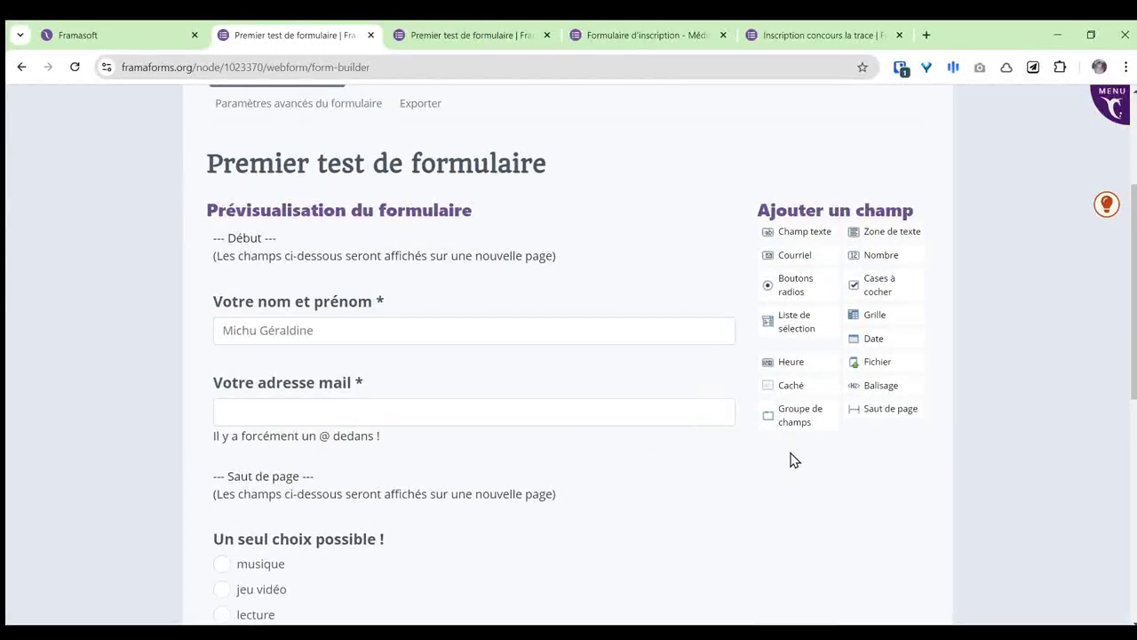
scroll(775, 466, "down", 2)
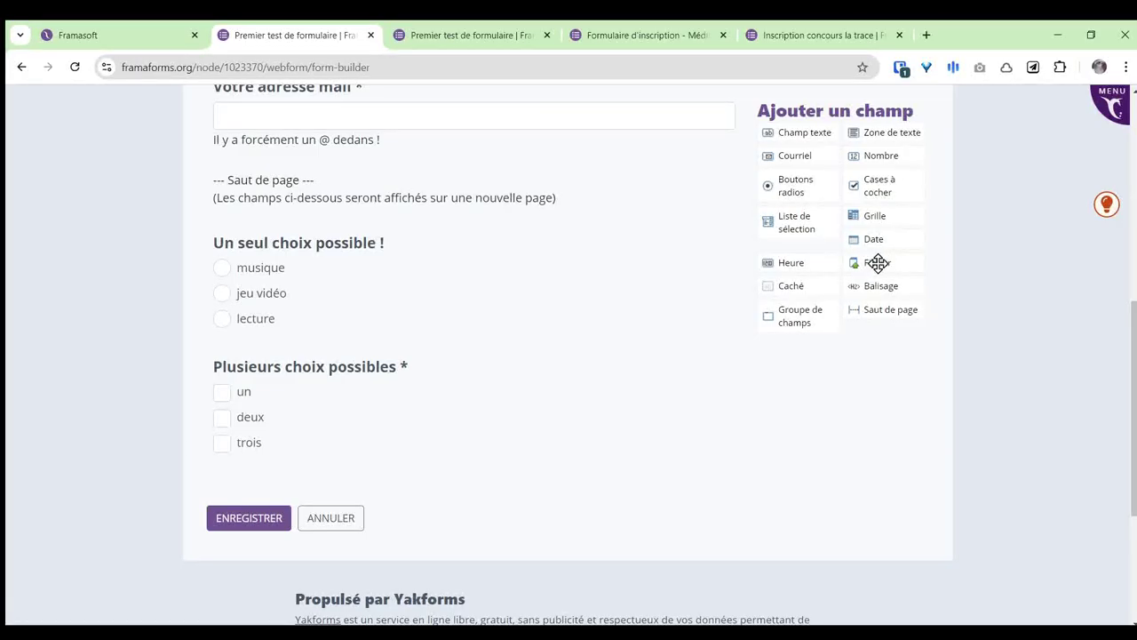
left_click_drag(870, 263, 310, 473)
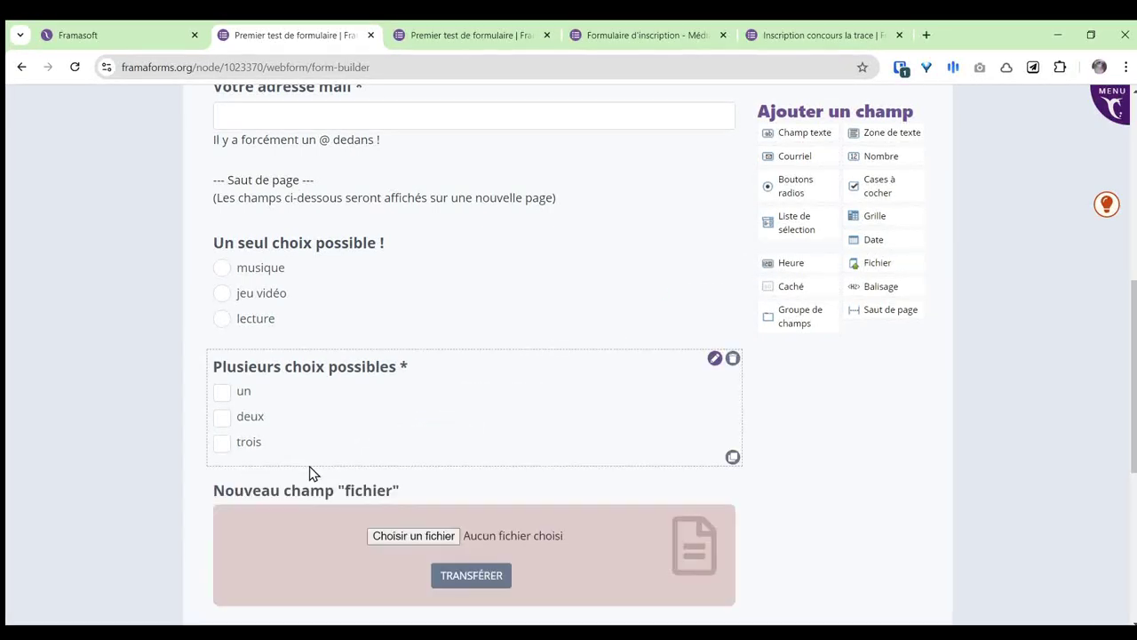
scroll(491, 418, "down", 2)
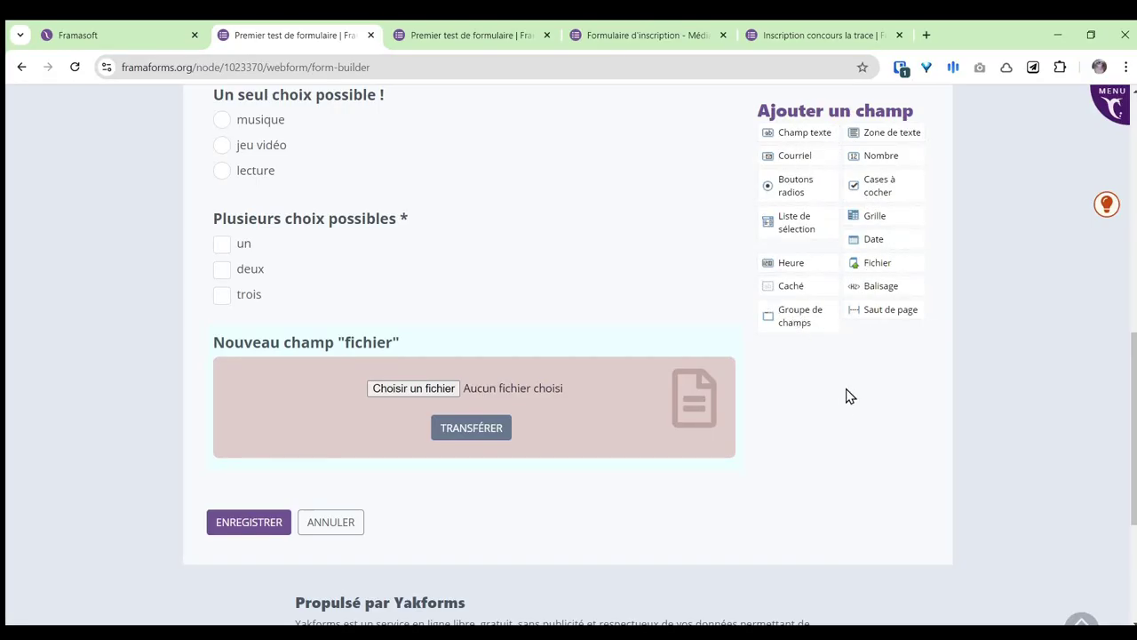
scroll(845, 400, "up", 2)
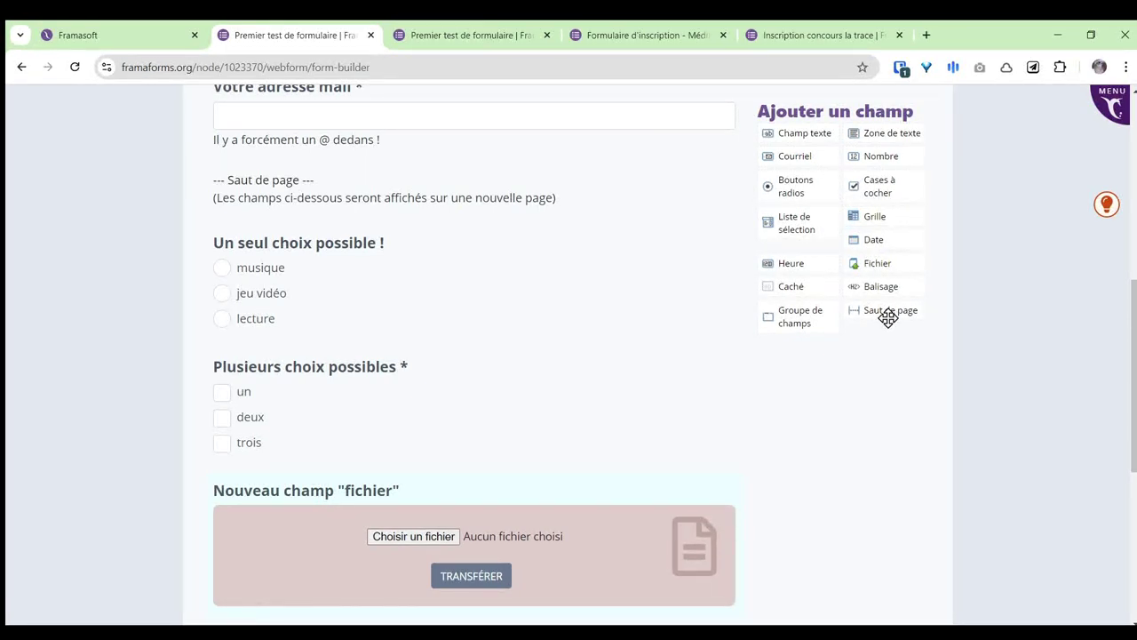
Step: Remove the file-upload field with Retirer and save the form
scroll(776, 458, "down", 2)
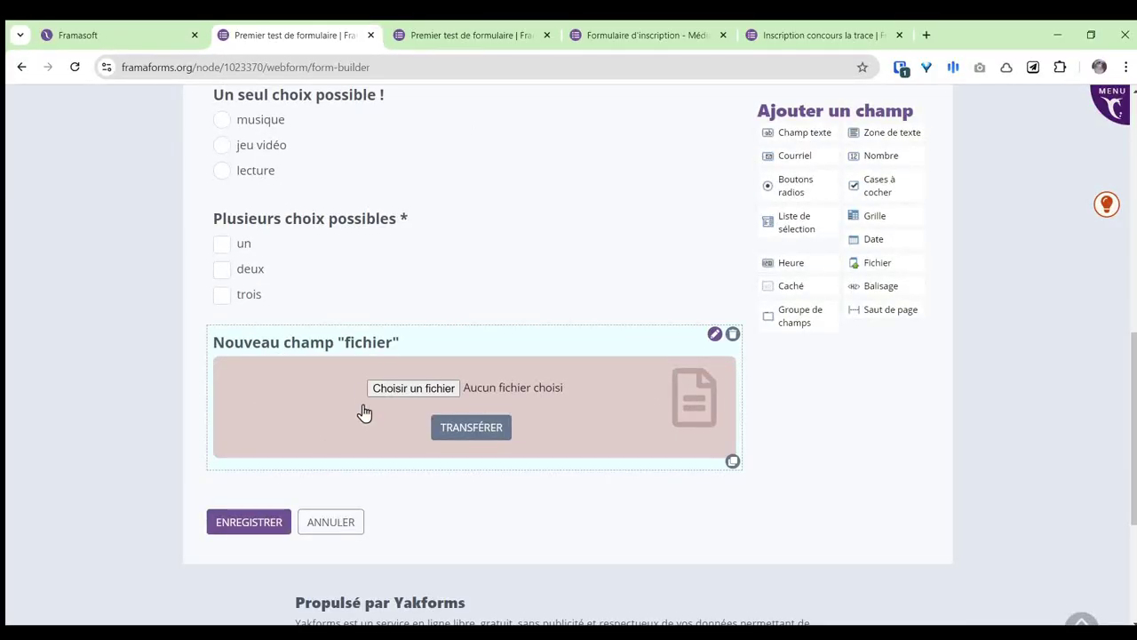
left_click(731, 337)
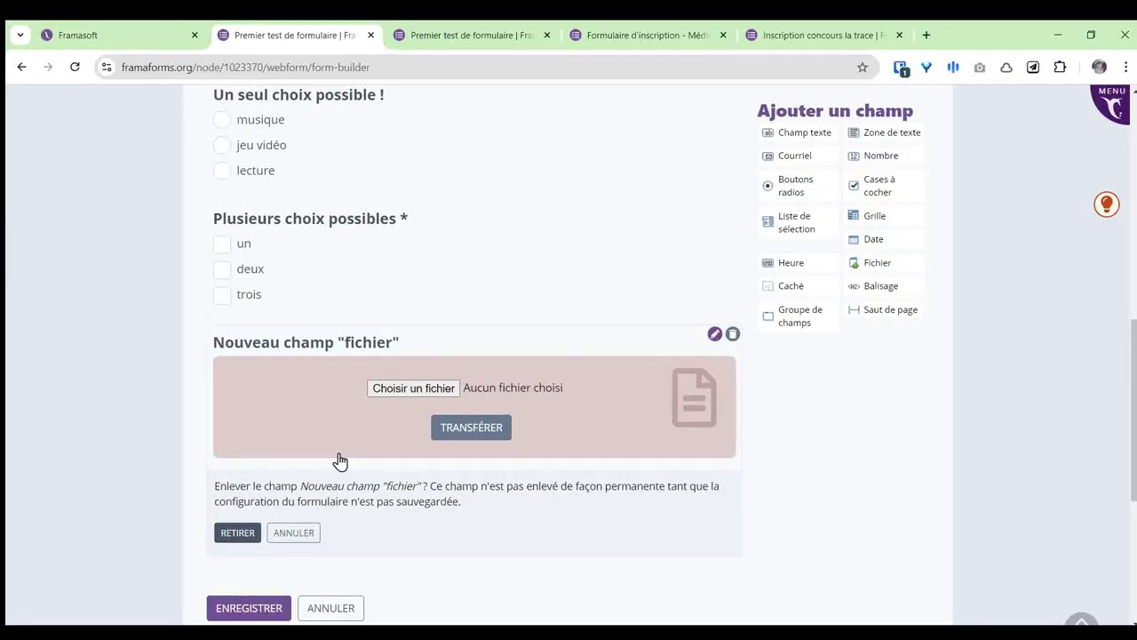
left_click(233, 539)
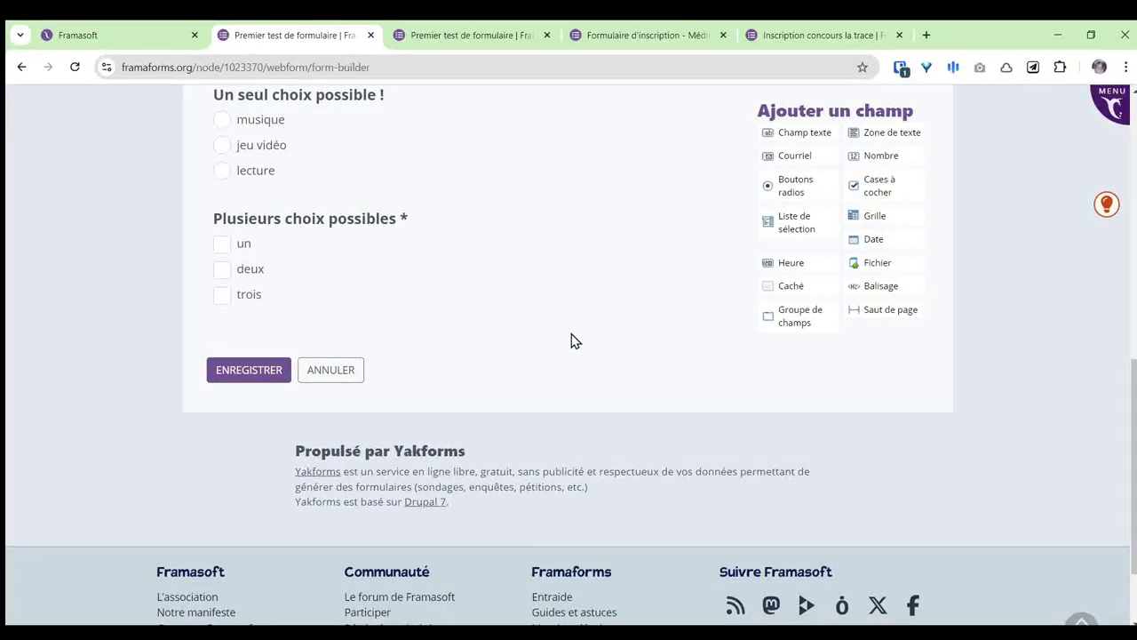
scroll(600, 342, "up", 1)
left_click(254, 455)
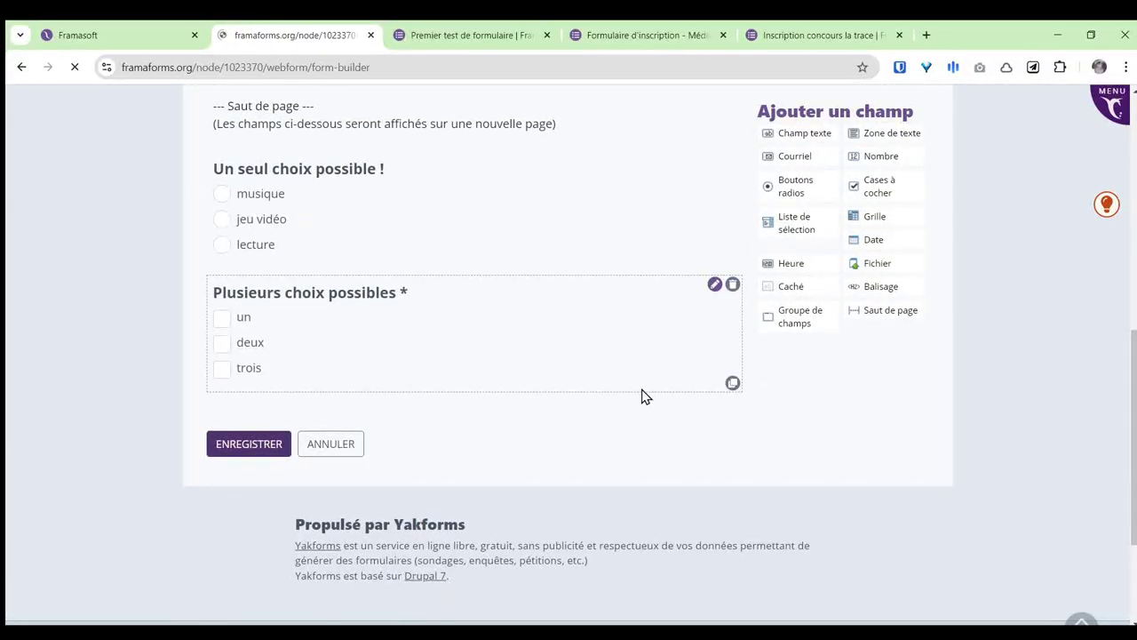
scroll(684, 356, "down", 3)
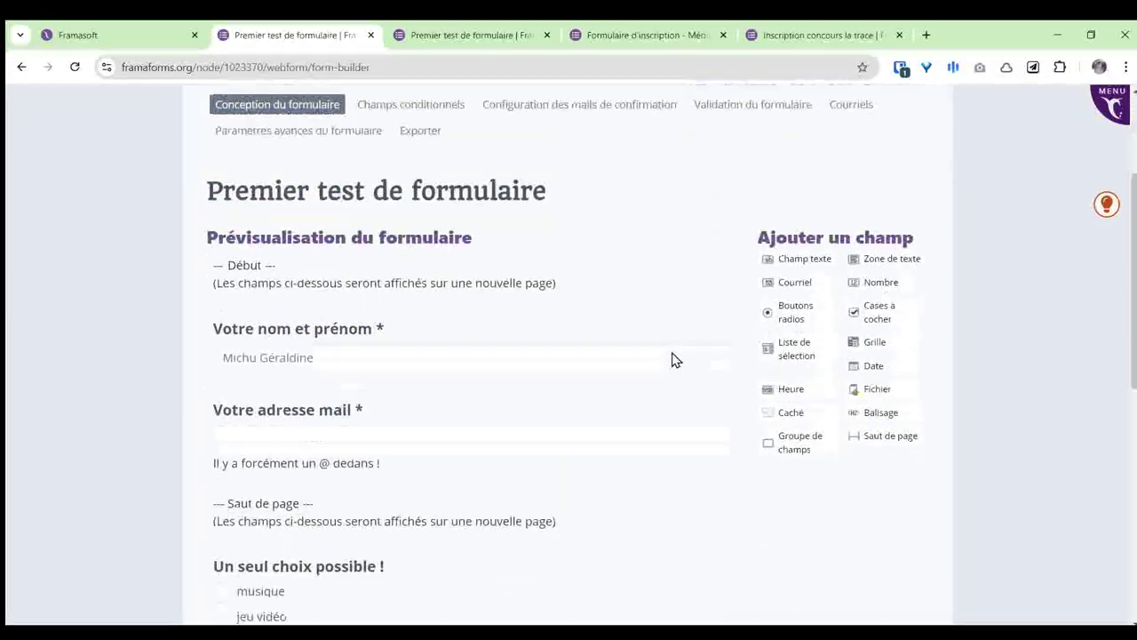
scroll(647, 375, "down", 2)
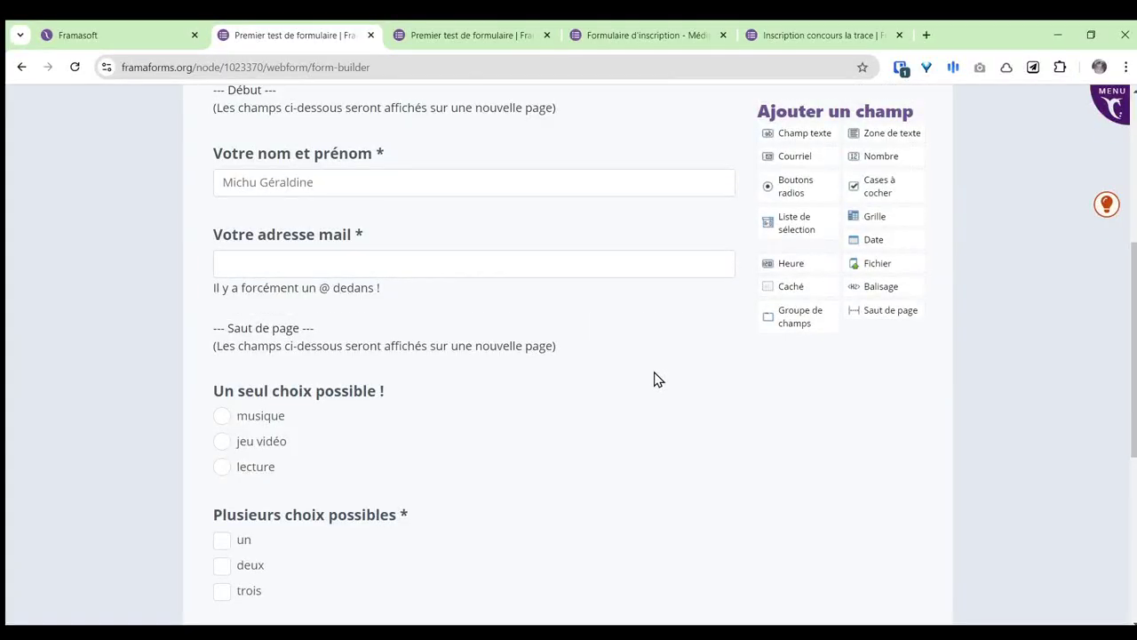
scroll(653, 377, "up", 5)
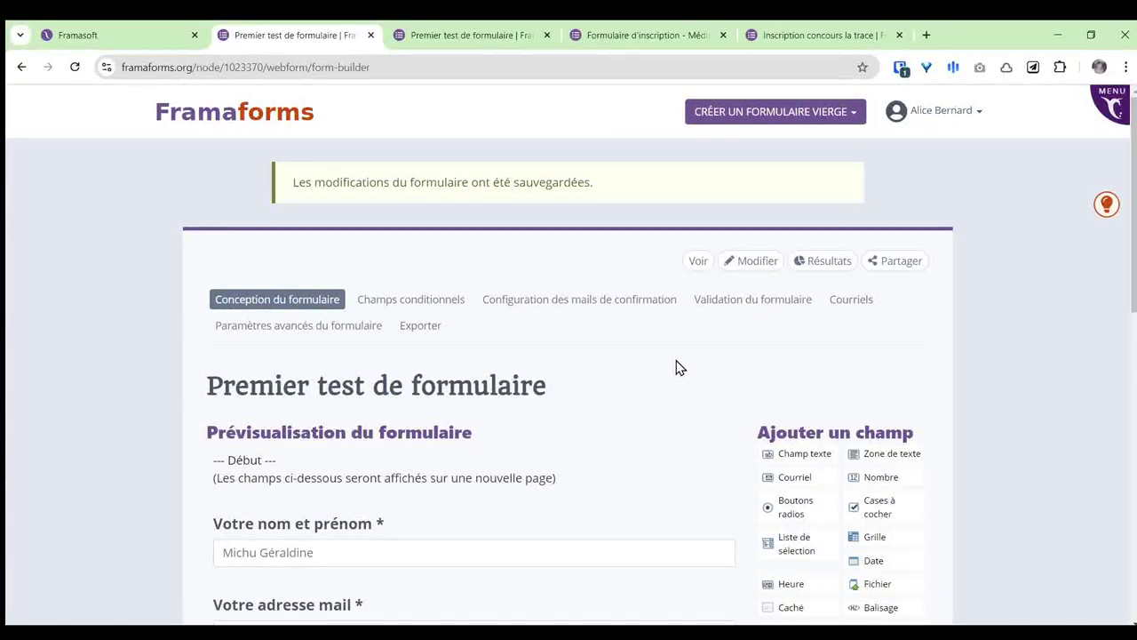
Step: Reload the published form and try continuing with the name left empty
left_click(477, 35)
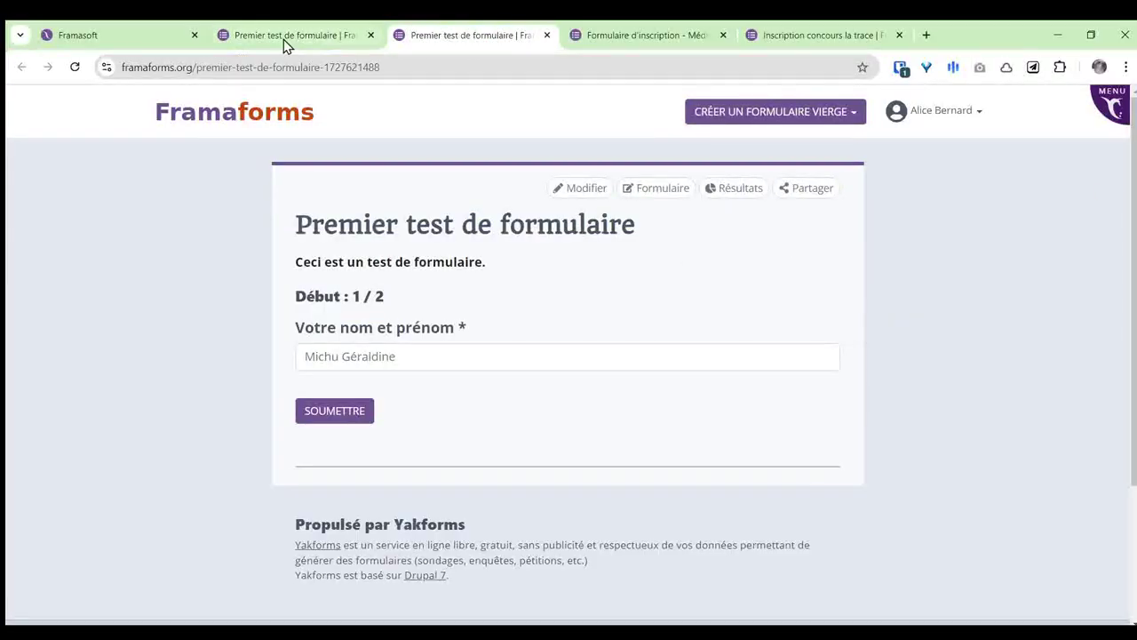
left_click(75, 67)
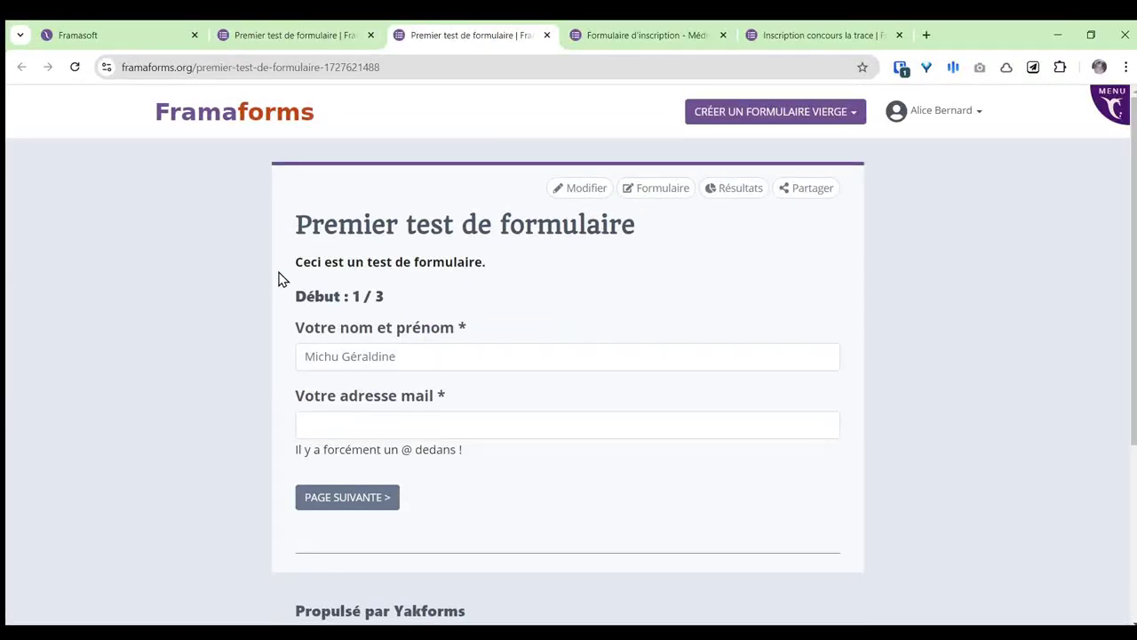
left_click_drag(298, 328, 475, 402)
left_click(676, 287)
left_click(349, 503)
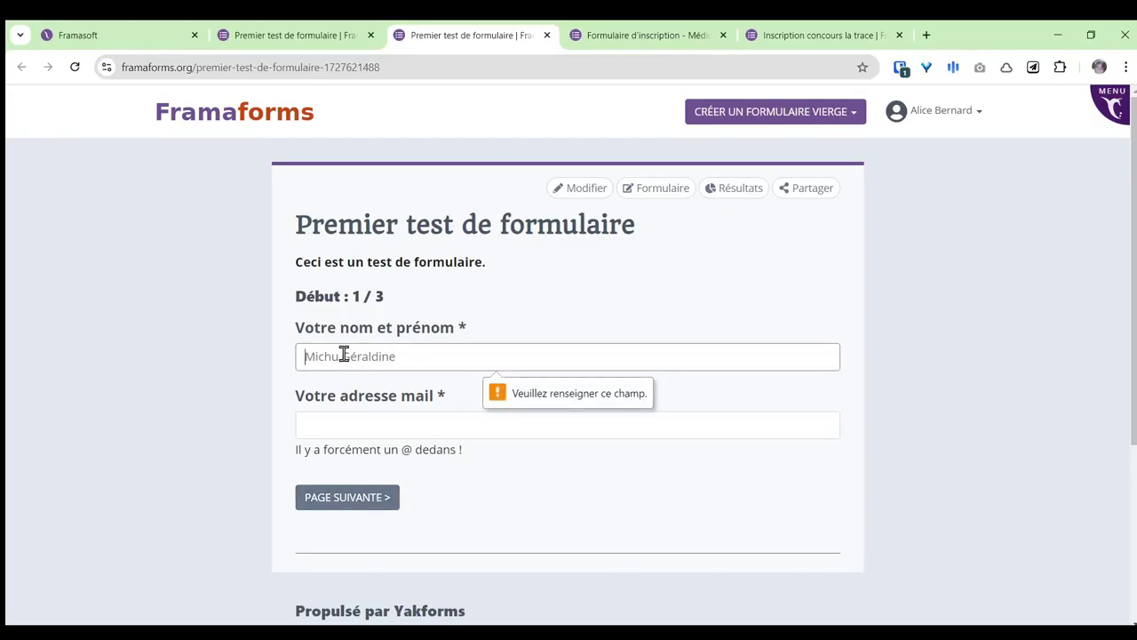
Step: Enter a name, correct the email's domain to gmail.com, and advance to page two
type("Michu ")
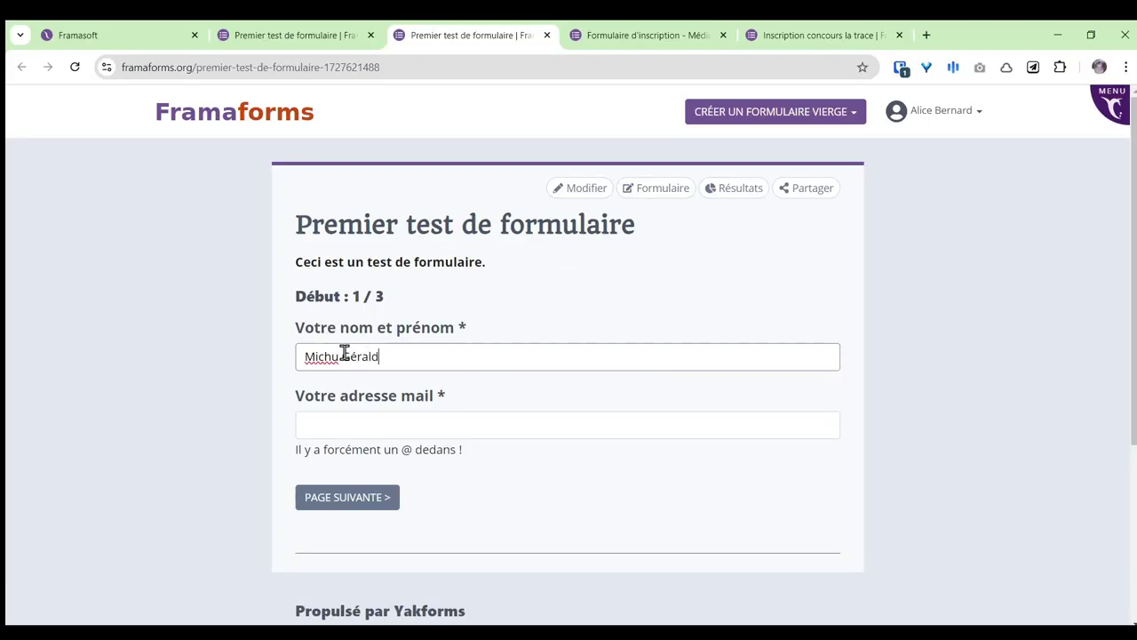
type("Géraldine")
left_click(398, 418)
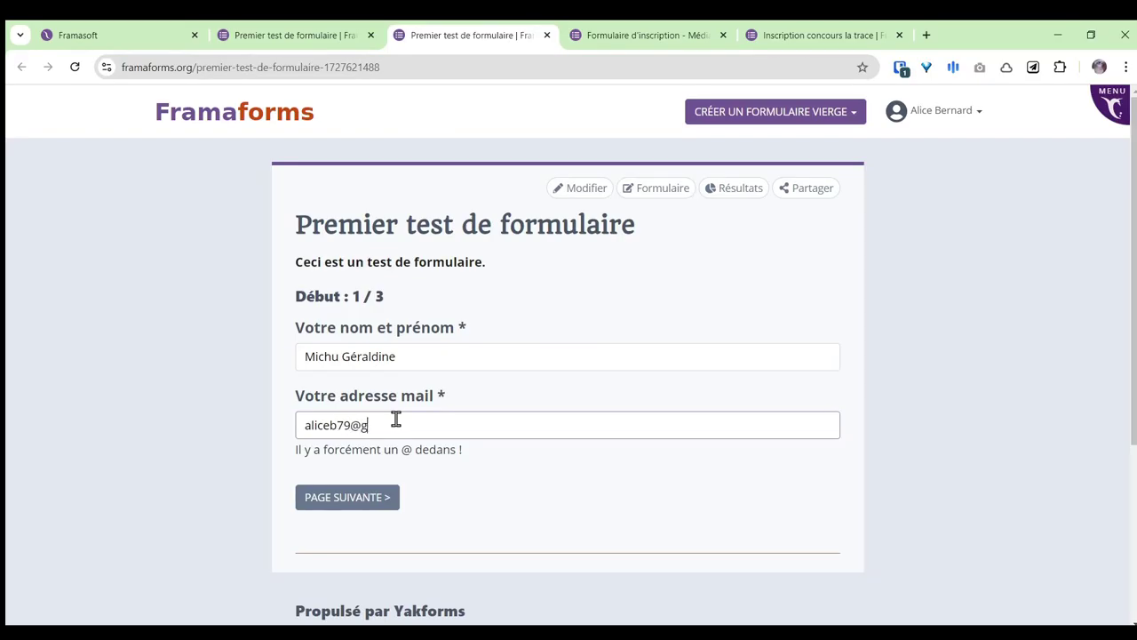
left_click(347, 497)
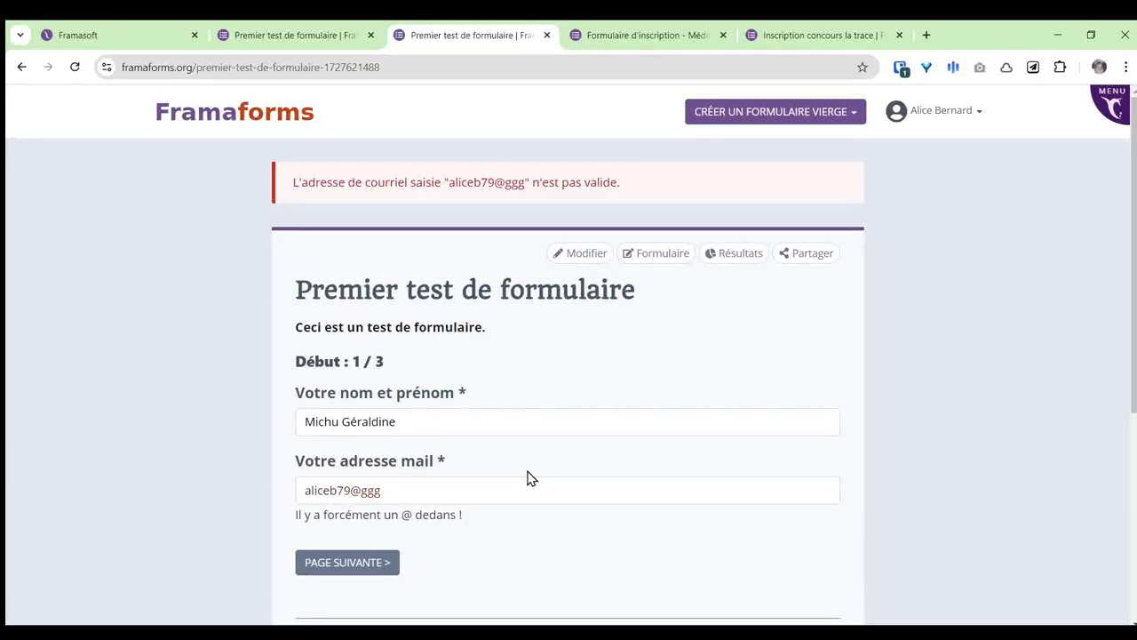
left_click_drag(294, 182, 565, 185)
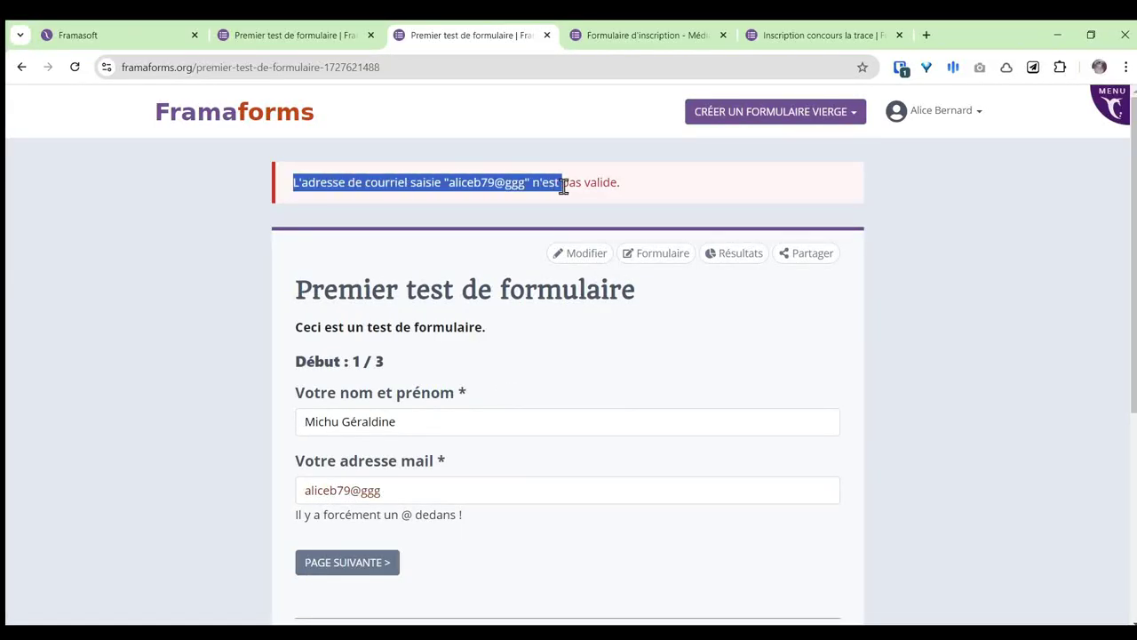
left_click(364, 491)
left_click_drag(364, 487, 451, 485)
type("gmail.com")
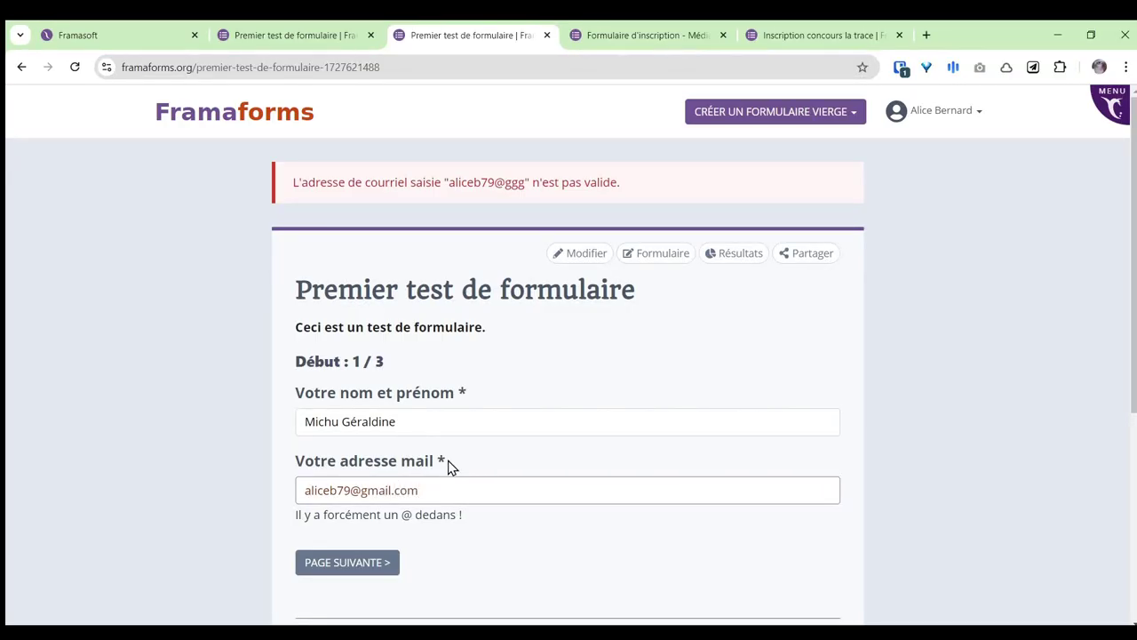
left_click(379, 563)
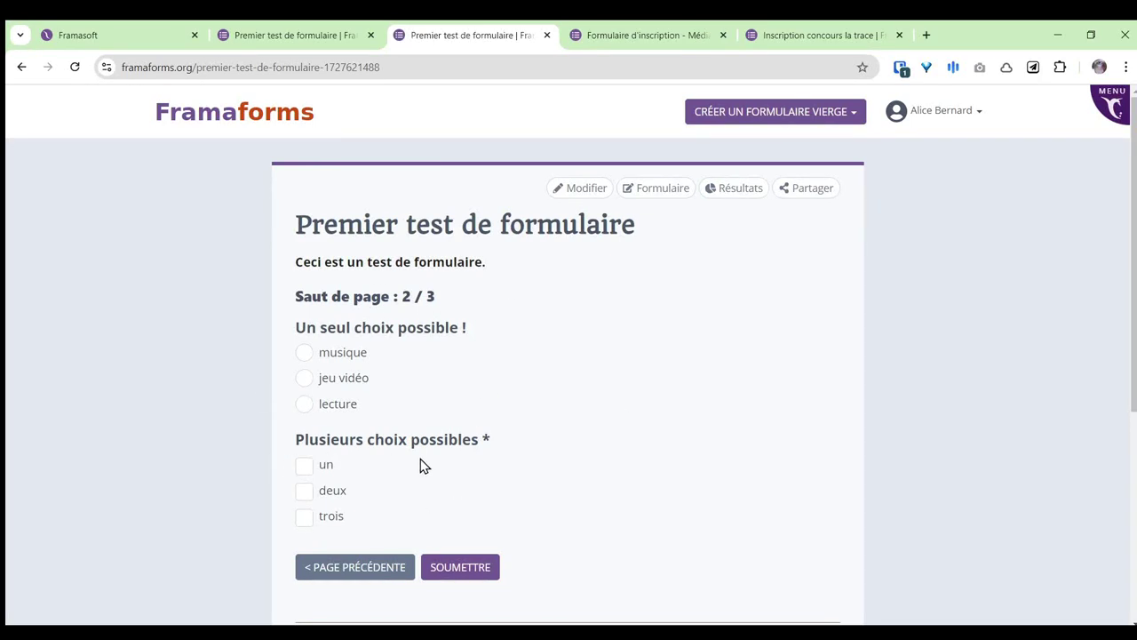
Step: Choose jeu vidéo for the radio question and tick the un and deux checkboxes
scroll(654, 409, "down", 1)
scroll(654, 409, "up", 1)
left_click(304, 377)
left_click(303, 465)
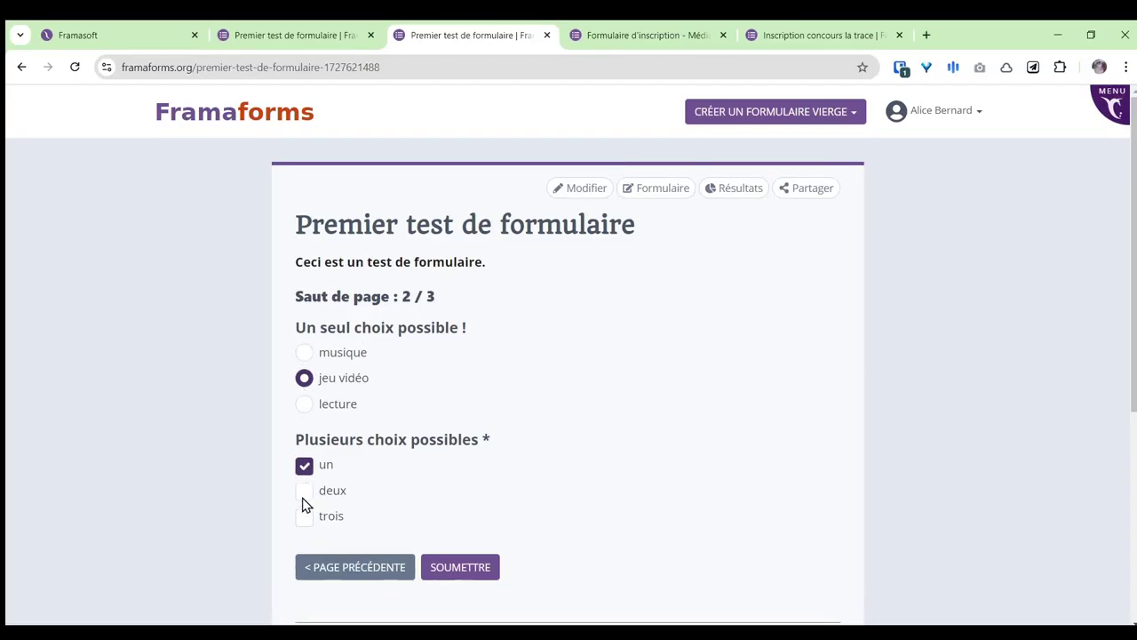
left_click(305, 499)
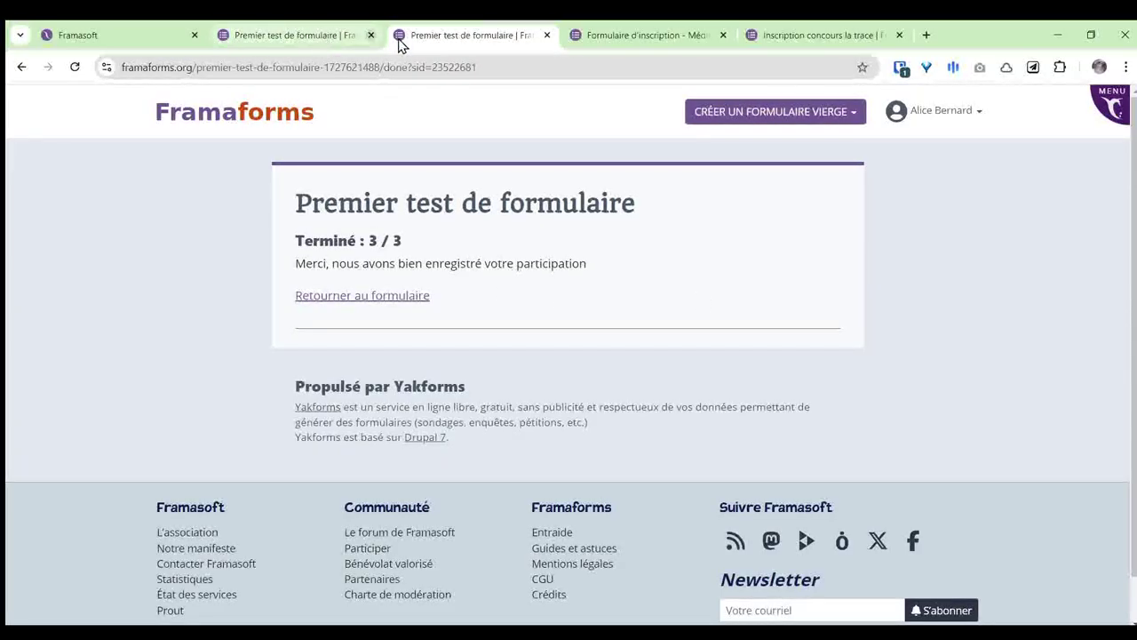
Step: Close the three extra tabs and show the Champs conditionnels page
left_click(547, 35)
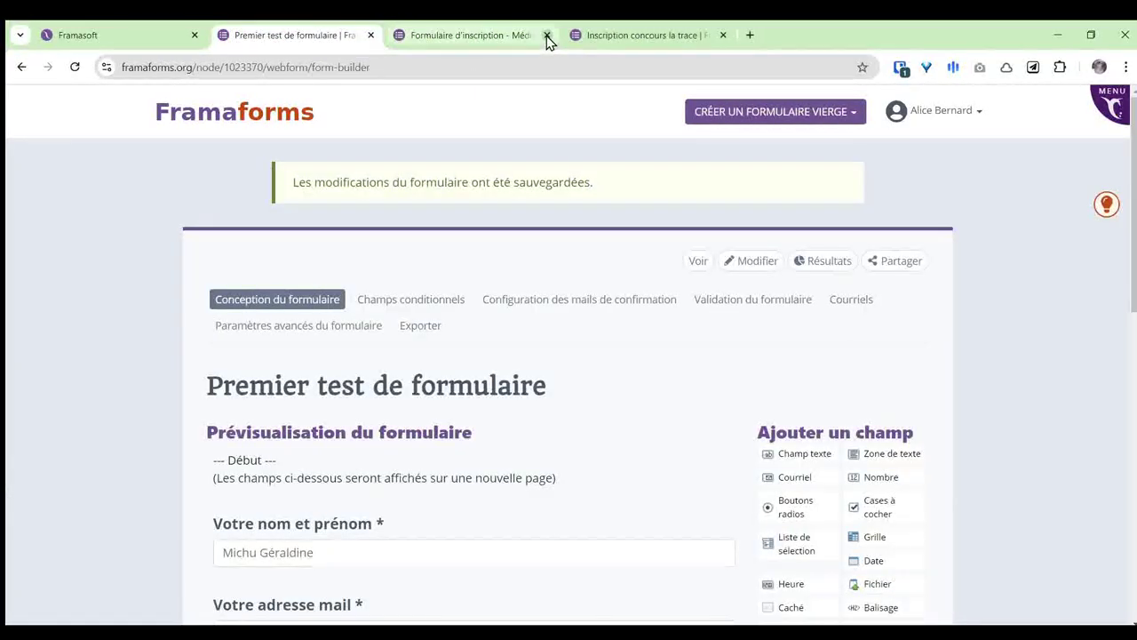
left_click(547, 35)
left_click(548, 36)
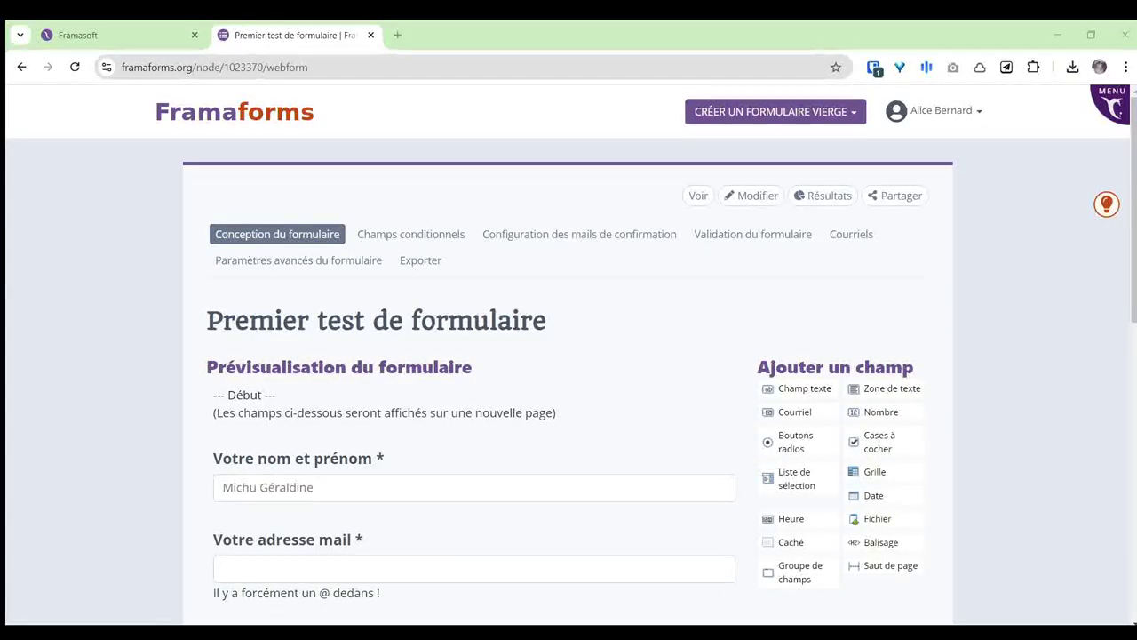
left_click(428, 240)
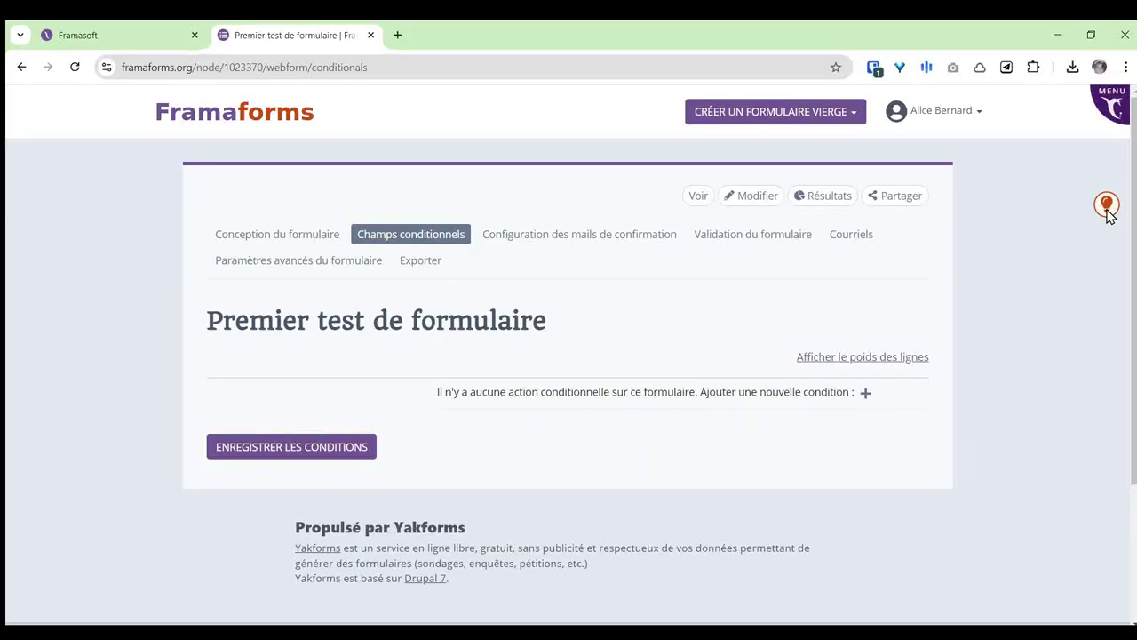
left_click(1107, 206)
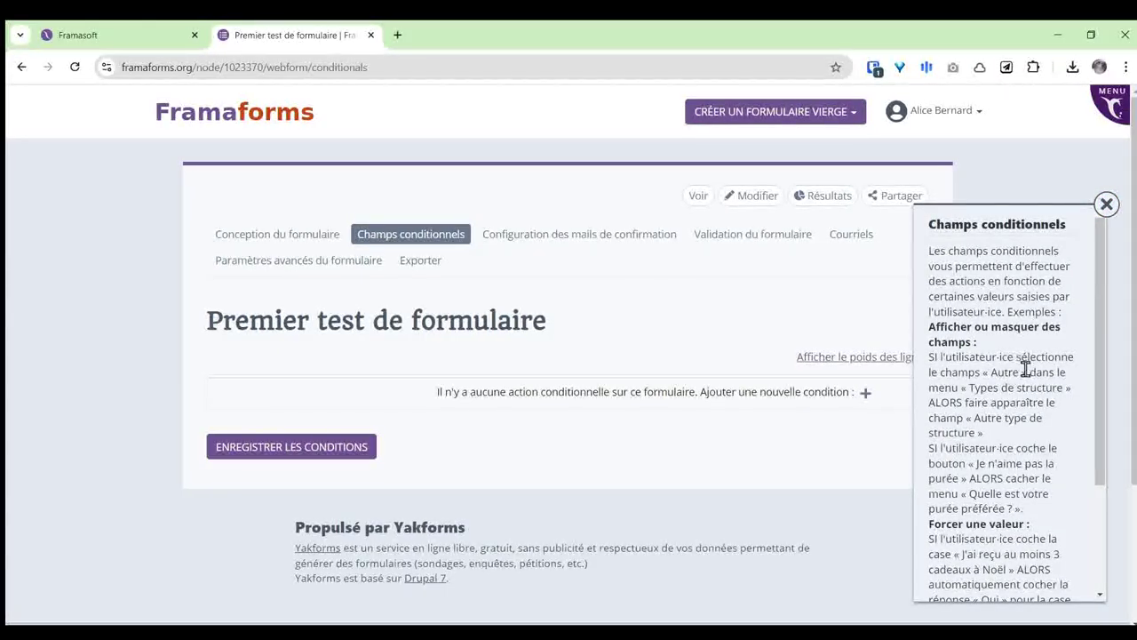
scroll(1026, 366, "down", 1)
scroll(1029, 367, "down", 1)
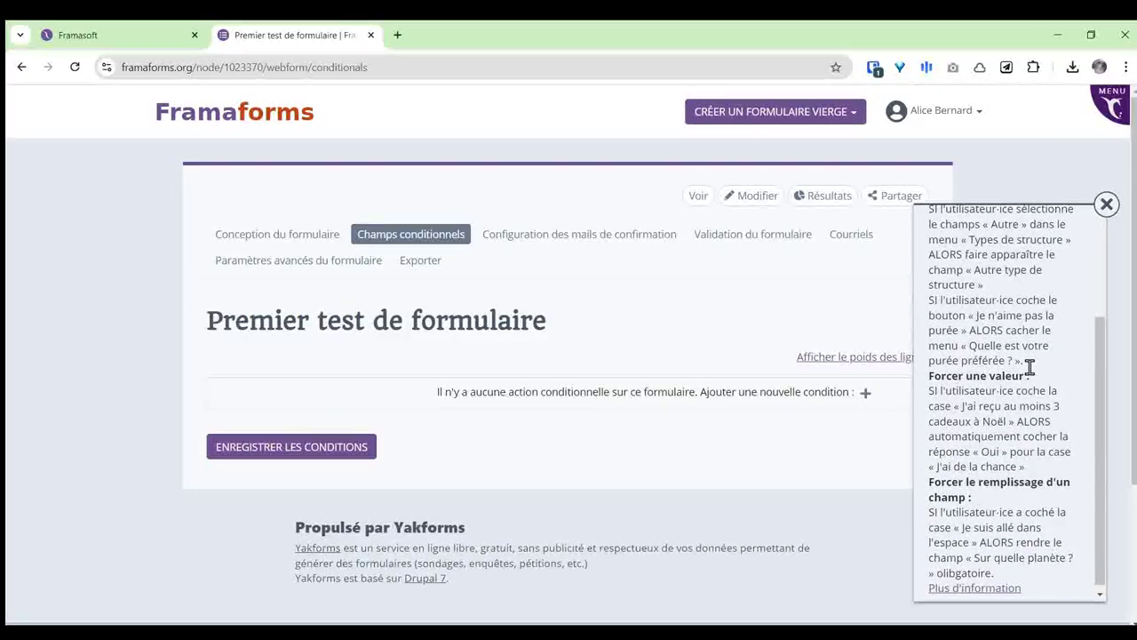
scroll(1034, 369, "up", 2)
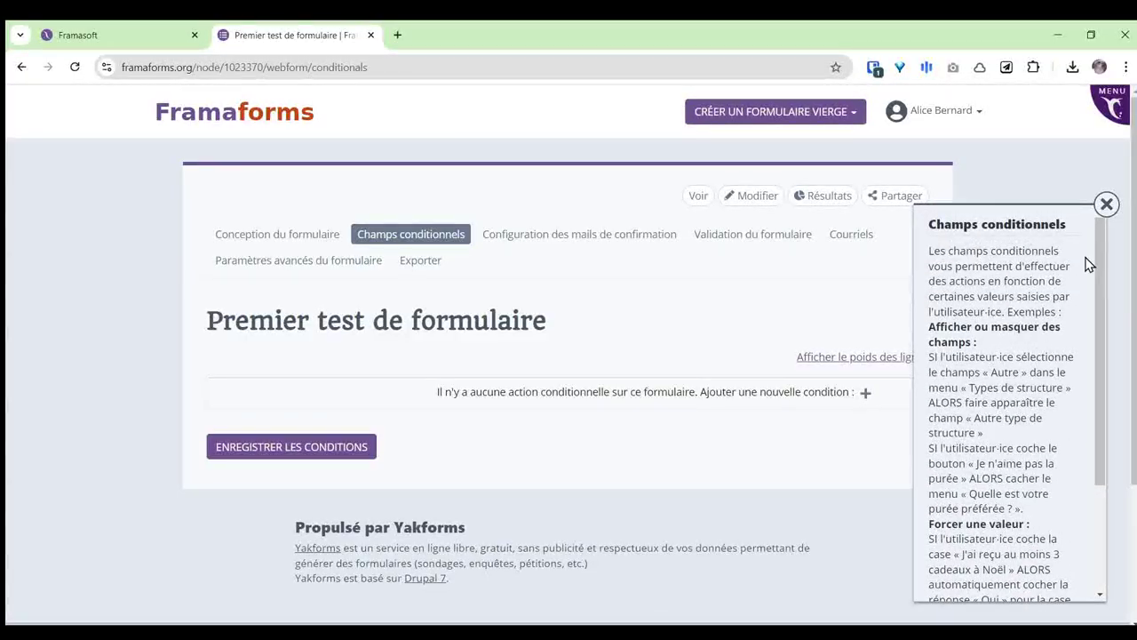
left_click(1107, 205)
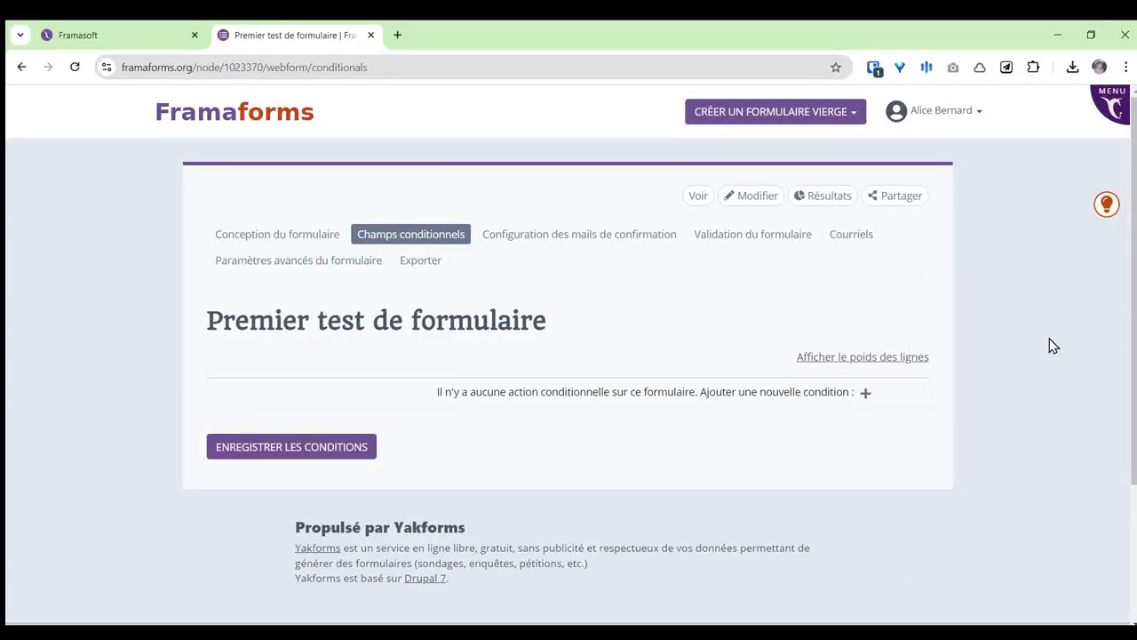
left_click(866, 392)
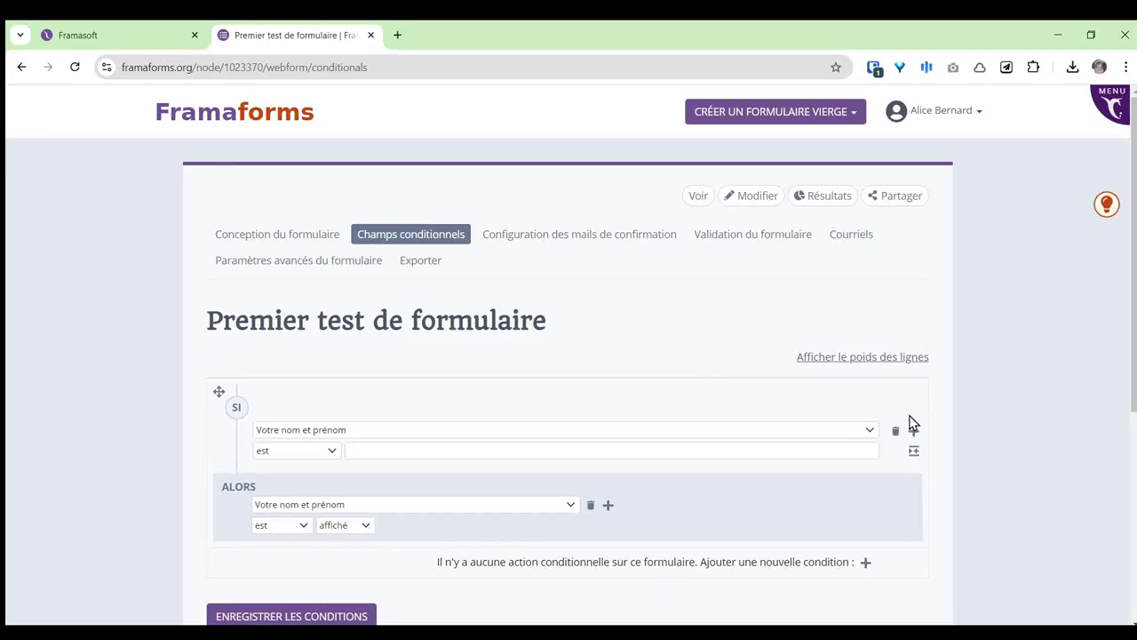
scroll(812, 380, "down", 1)
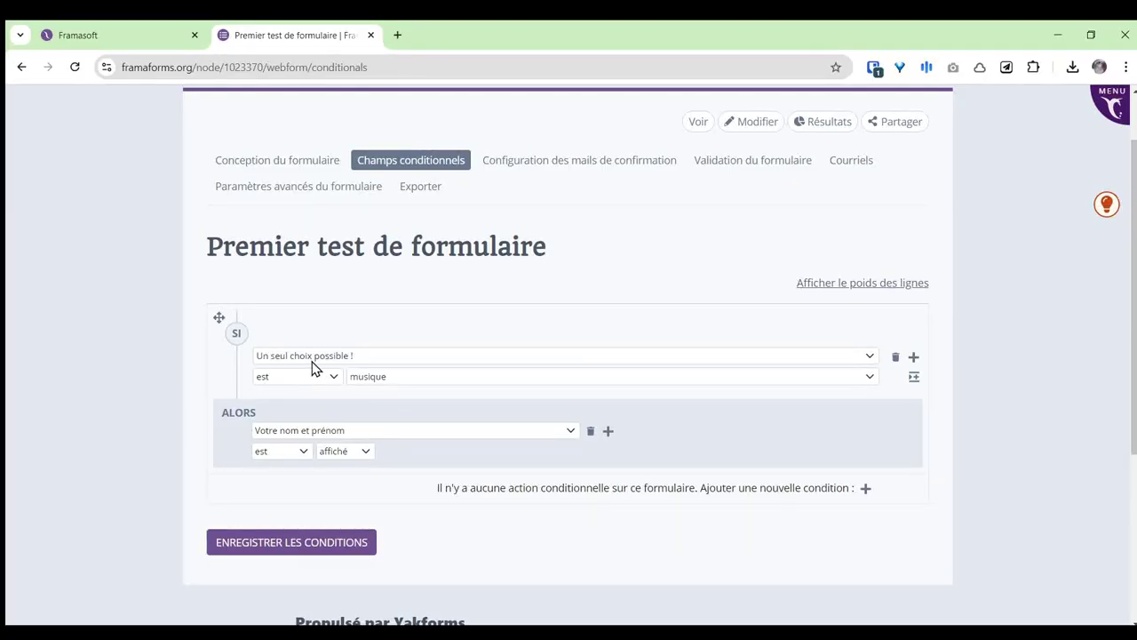
left_click(395, 377)
left_click(391, 414)
left_click(372, 536)
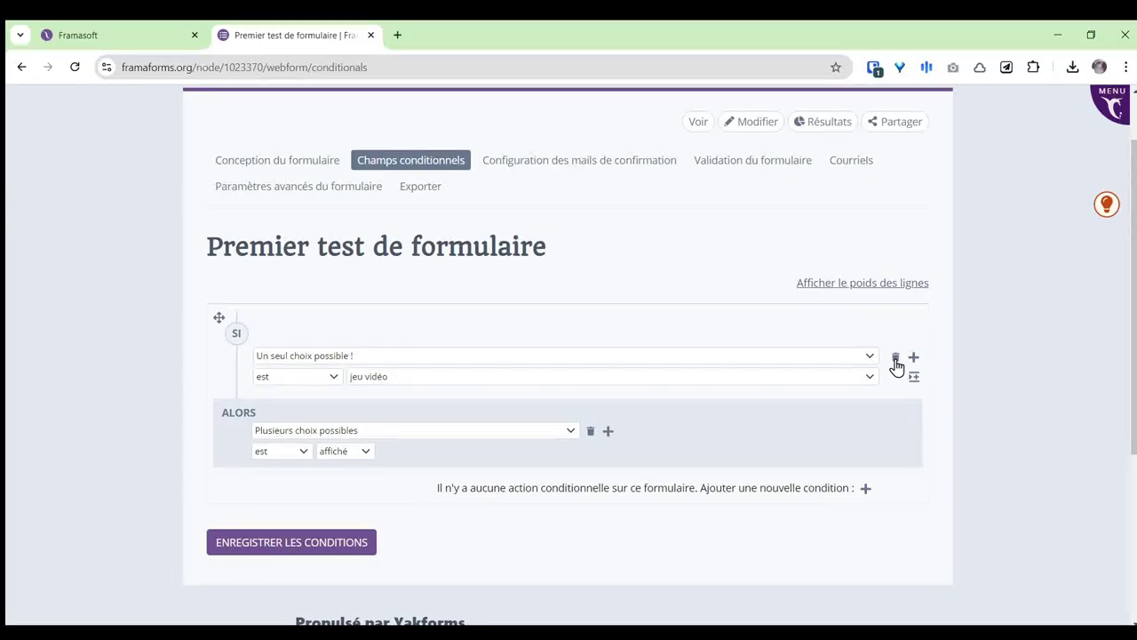
left_click(895, 358)
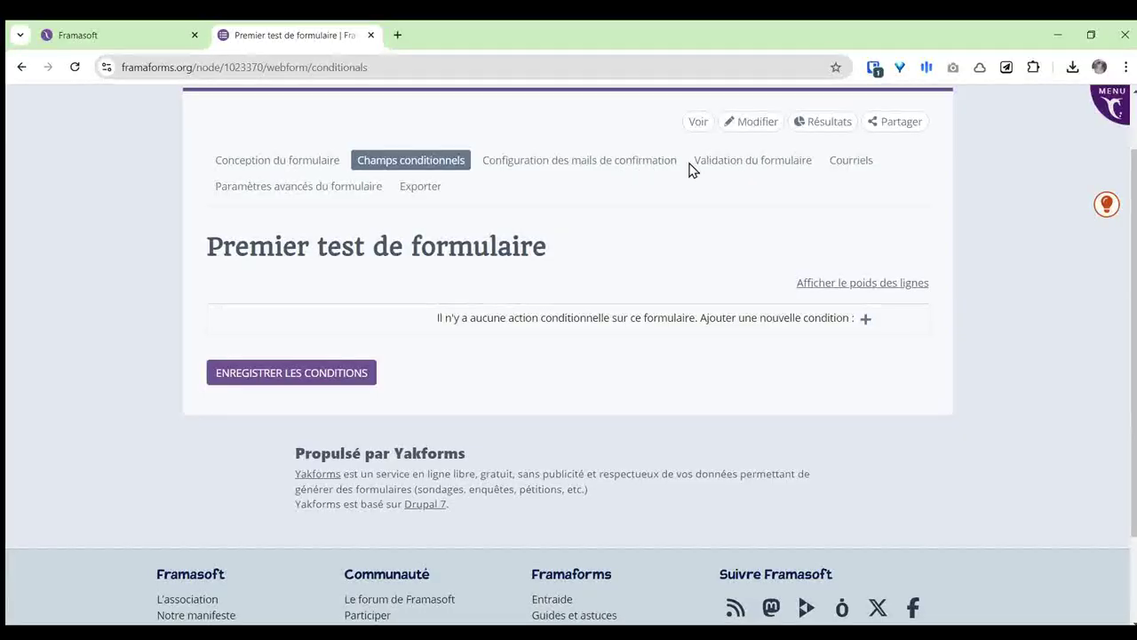
Step: Go to the Courriels tab and start a new standard email
left_click(848, 169)
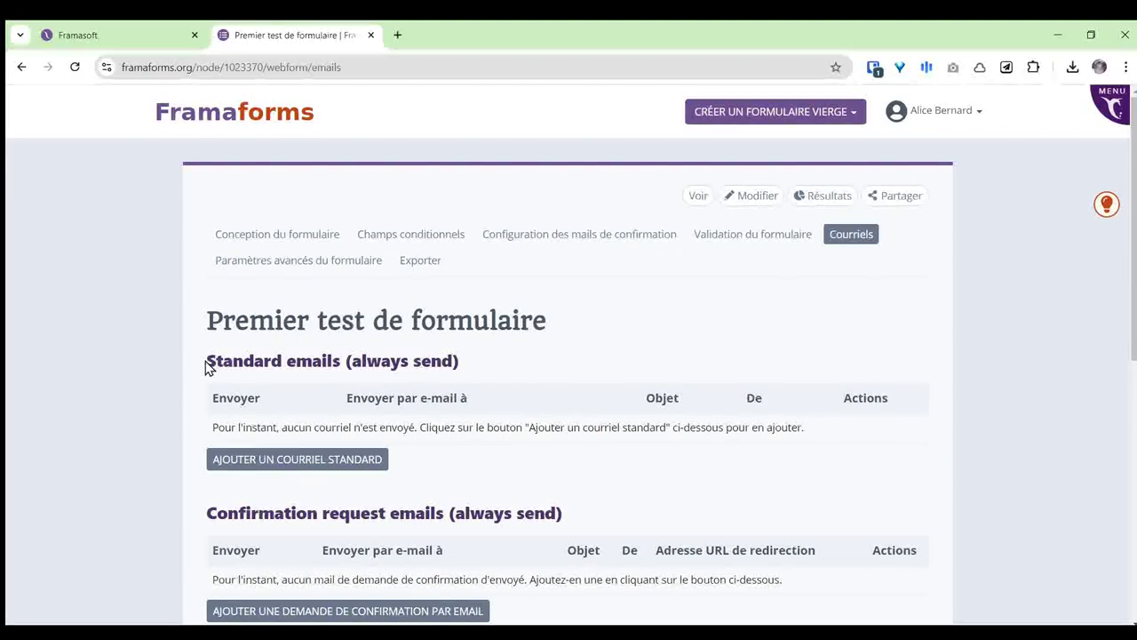
left_click_drag(205, 360, 337, 361)
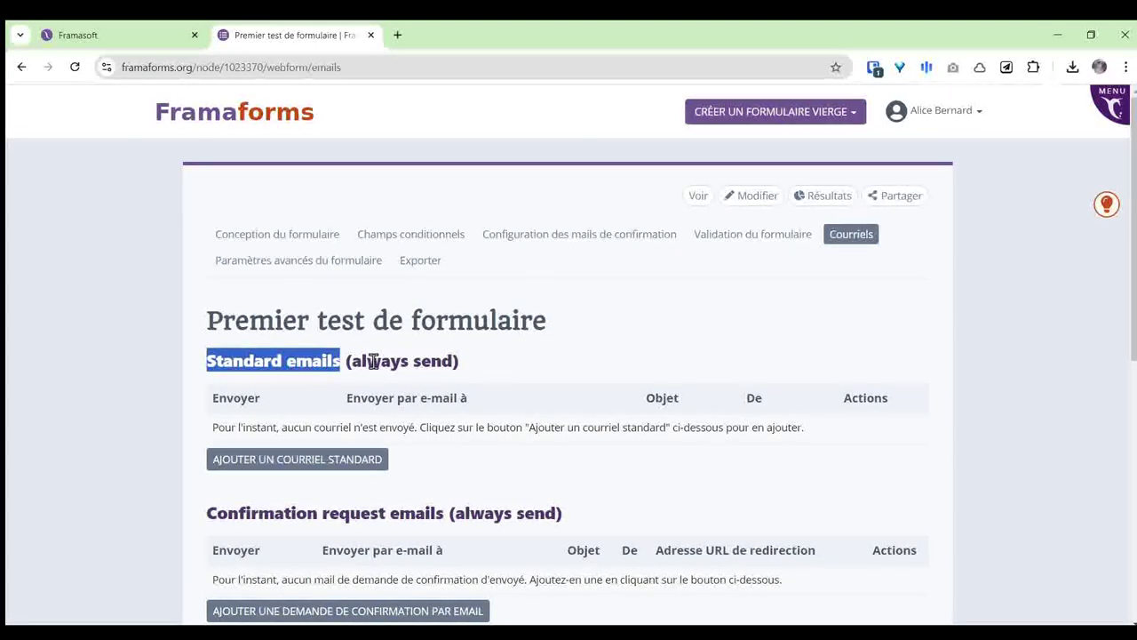
left_click(532, 356)
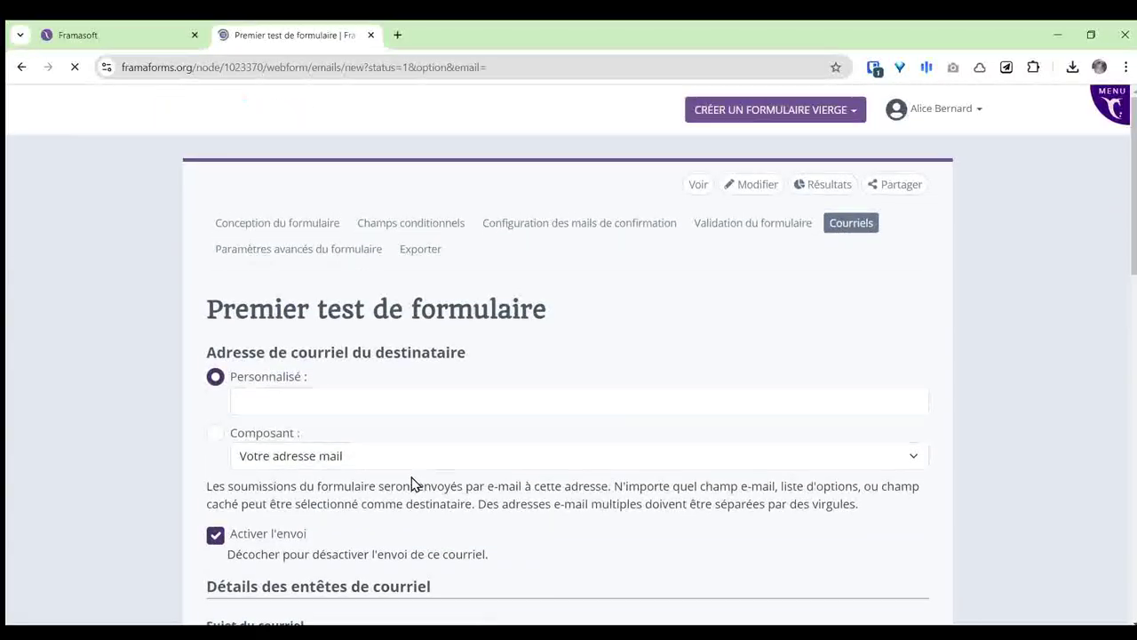
Step: Send the email to the Votre adresse mail component and review subject, sender and template settings
left_click(365, 407)
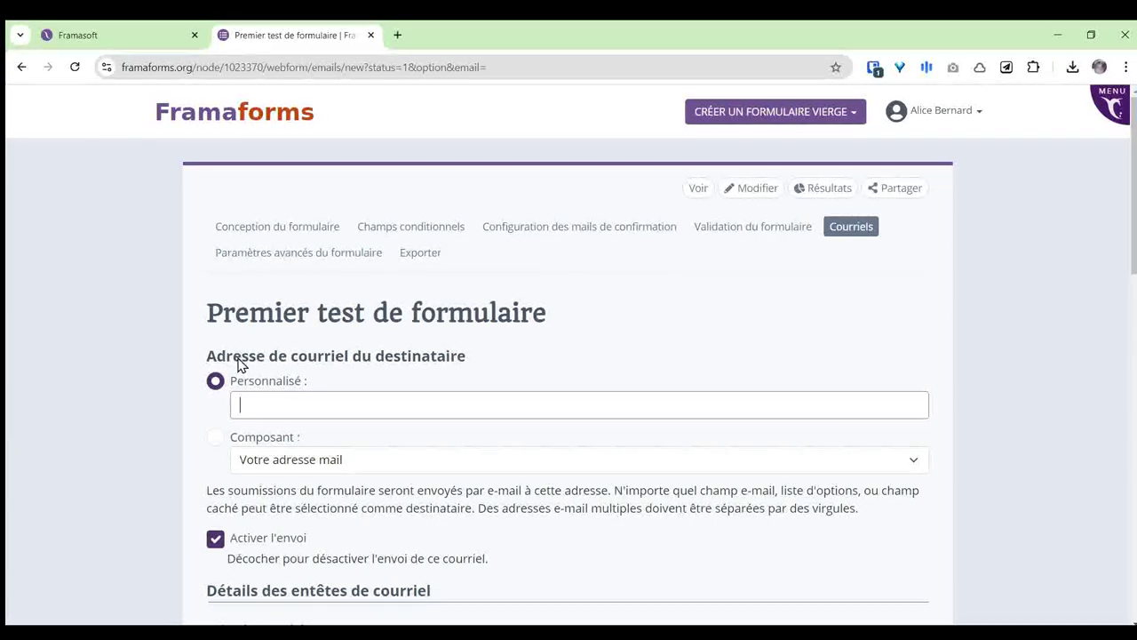
left_click(215, 438)
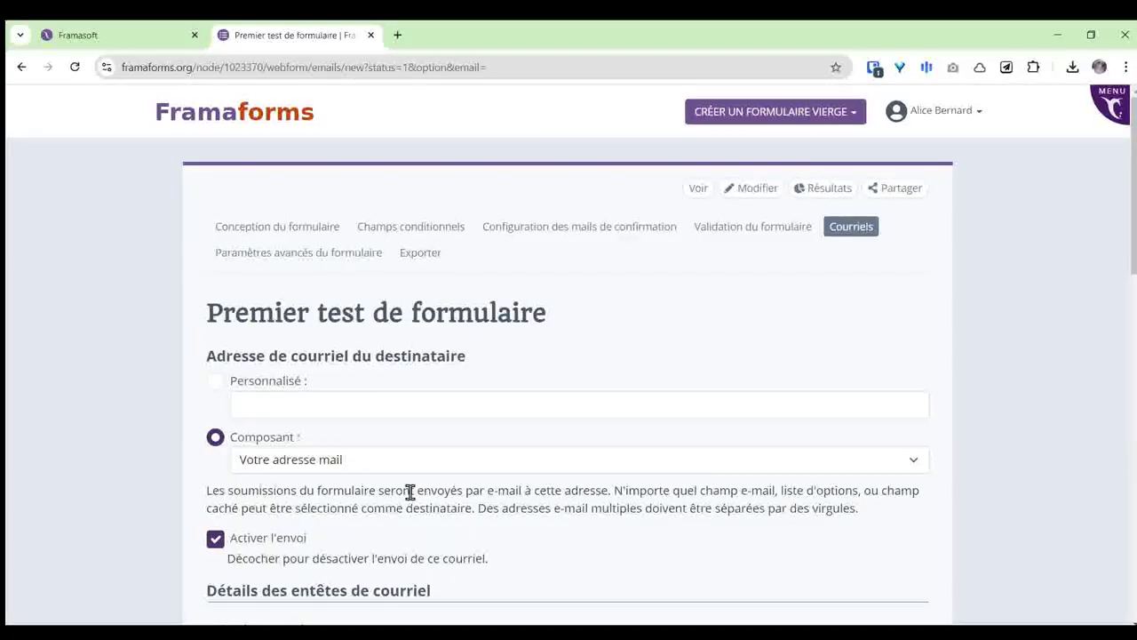
scroll(410, 489, "down", 2)
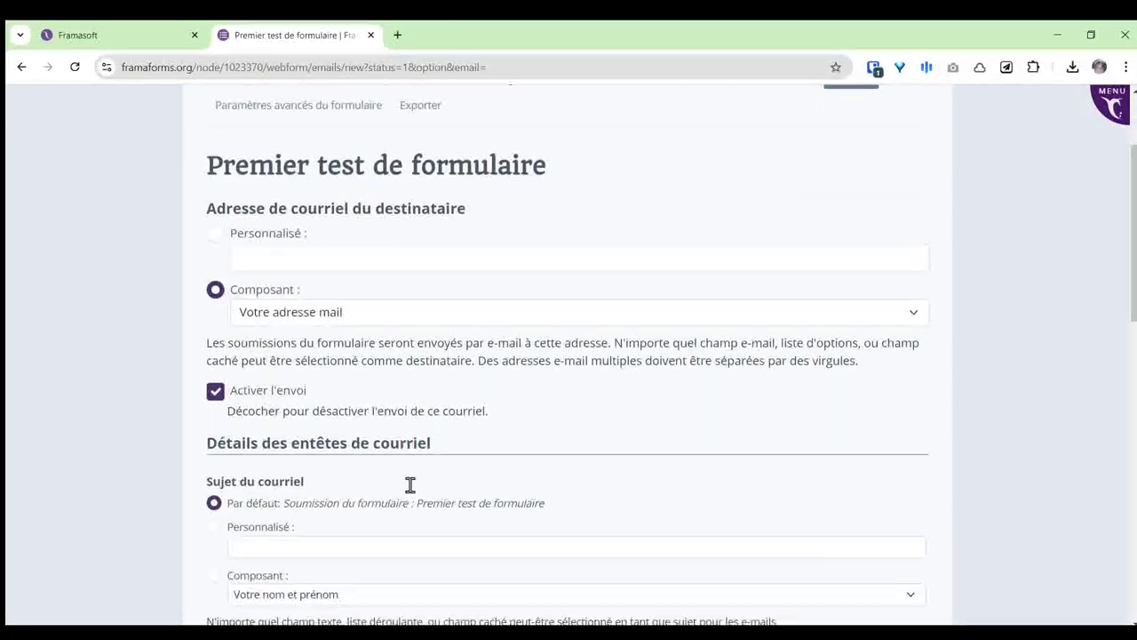
scroll(410, 485, "down", 2)
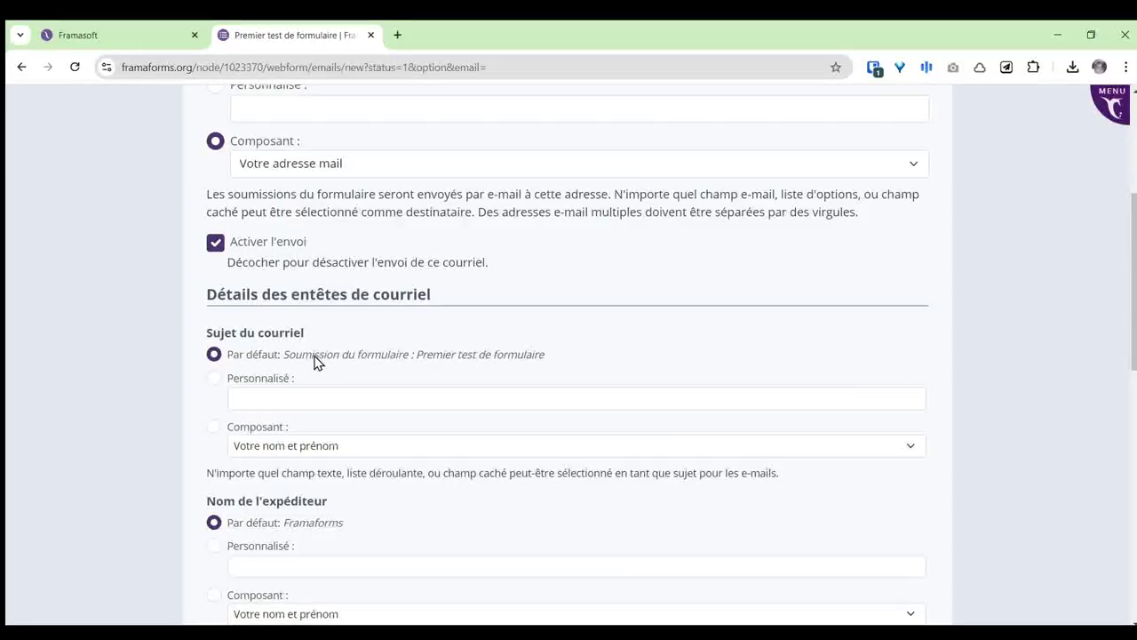
scroll(391, 364, "down", 1)
scroll(522, 407, "down", 2)
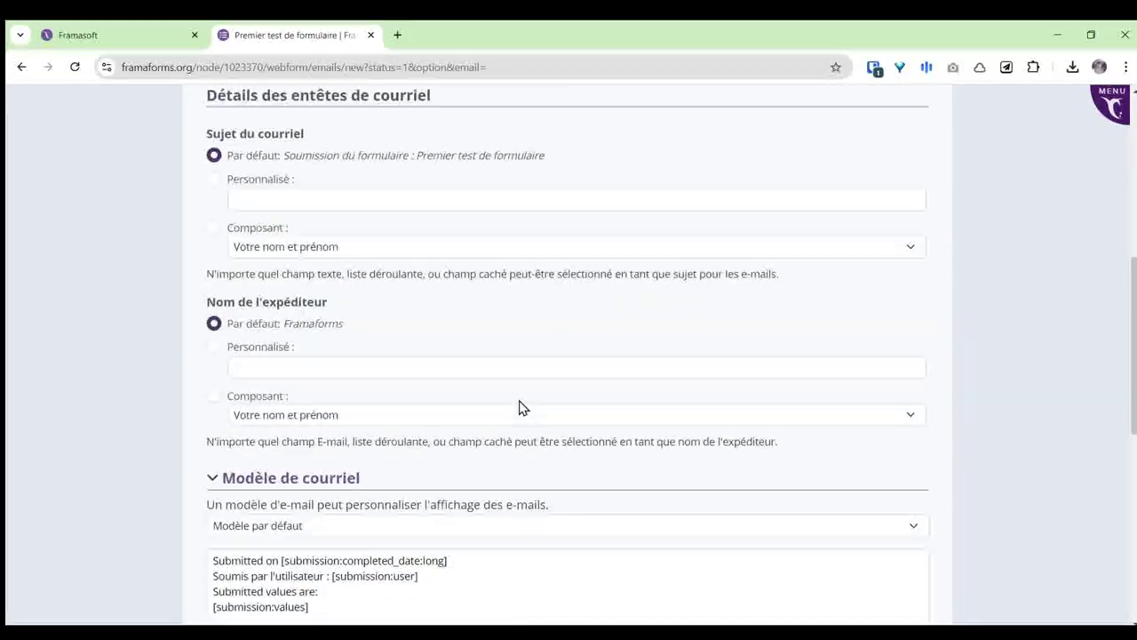
scroll(444, 414, "down", 1)
scroll(379, 332, "down", 1)
scroll(380, 331, "down", 2)
left_click(364, 346)
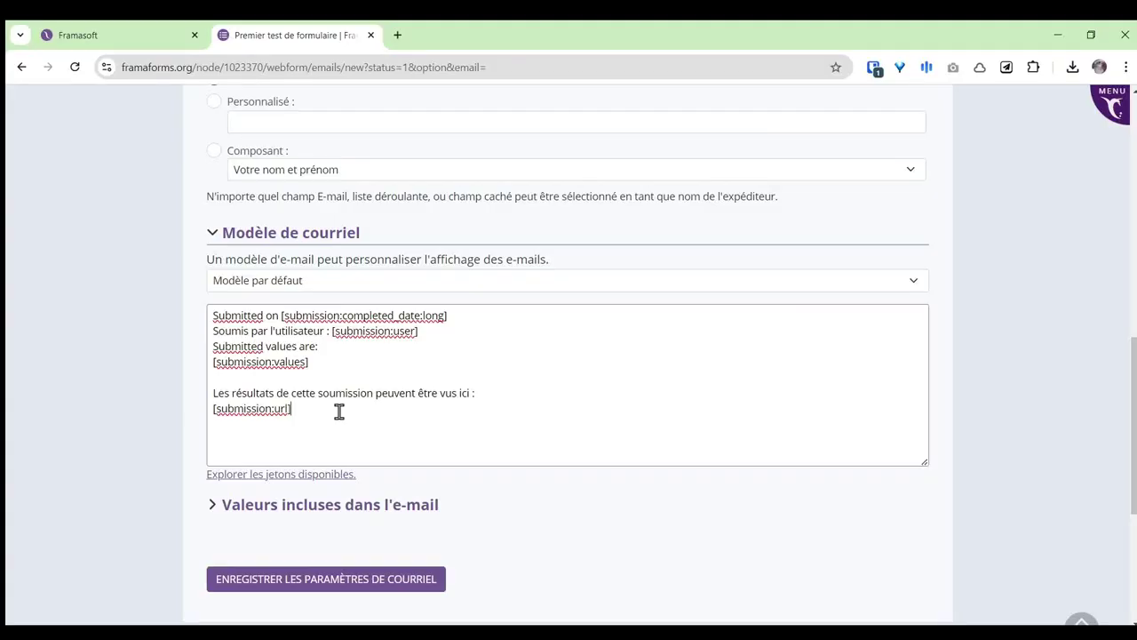
scroll(391, 551, "up", 5)
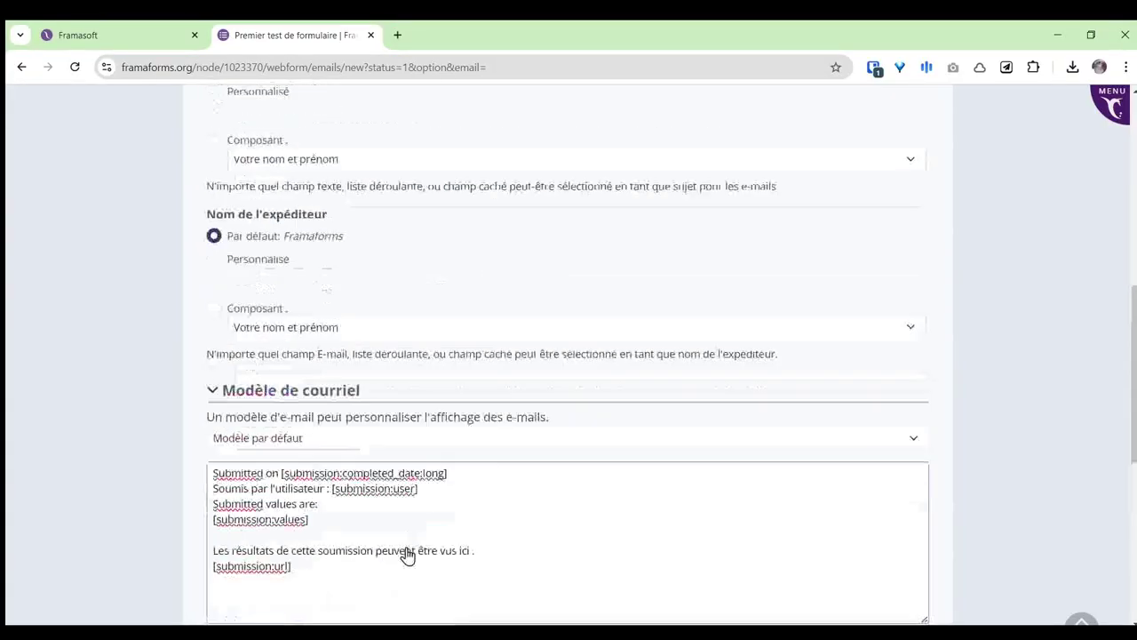
scroll(457, 537, "up", 3)
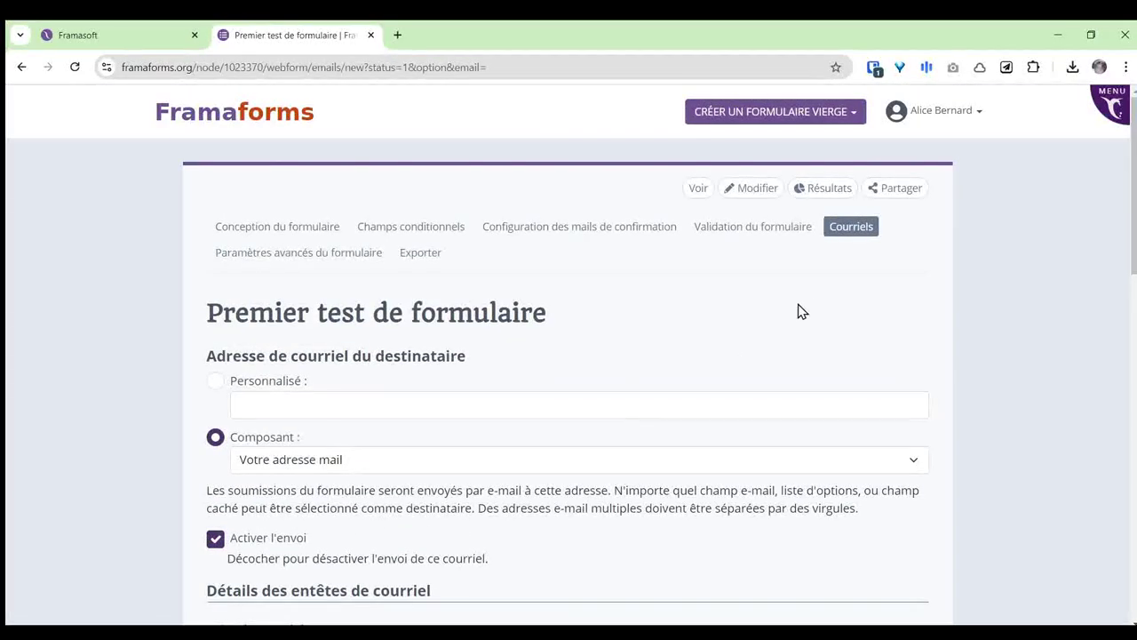
Step: Discard the unsaved email settings and return to the Courriels list, reviewing the empty confirmation-request emails section
left_click(856, 233)
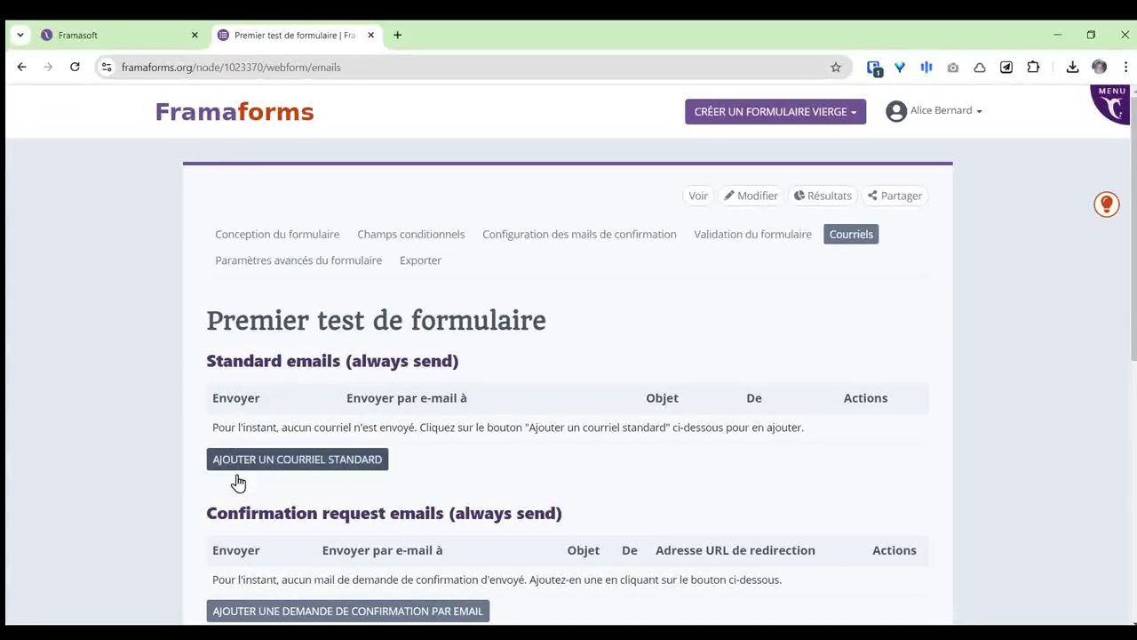
left_click_drag(209, 513, 447, 512)
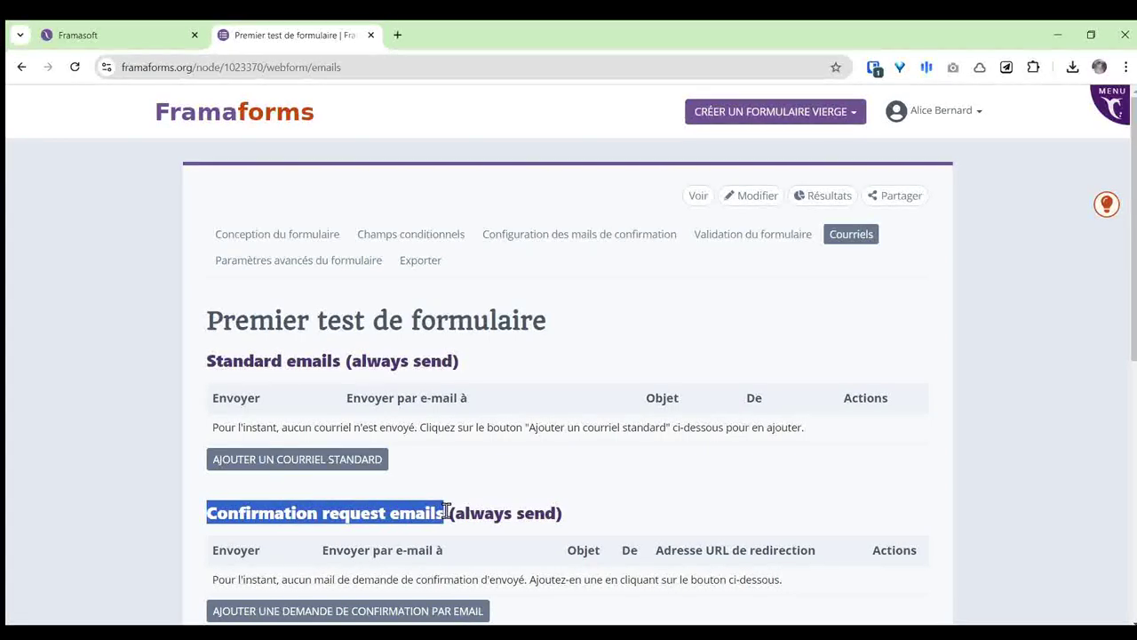
left_click(660, 512)
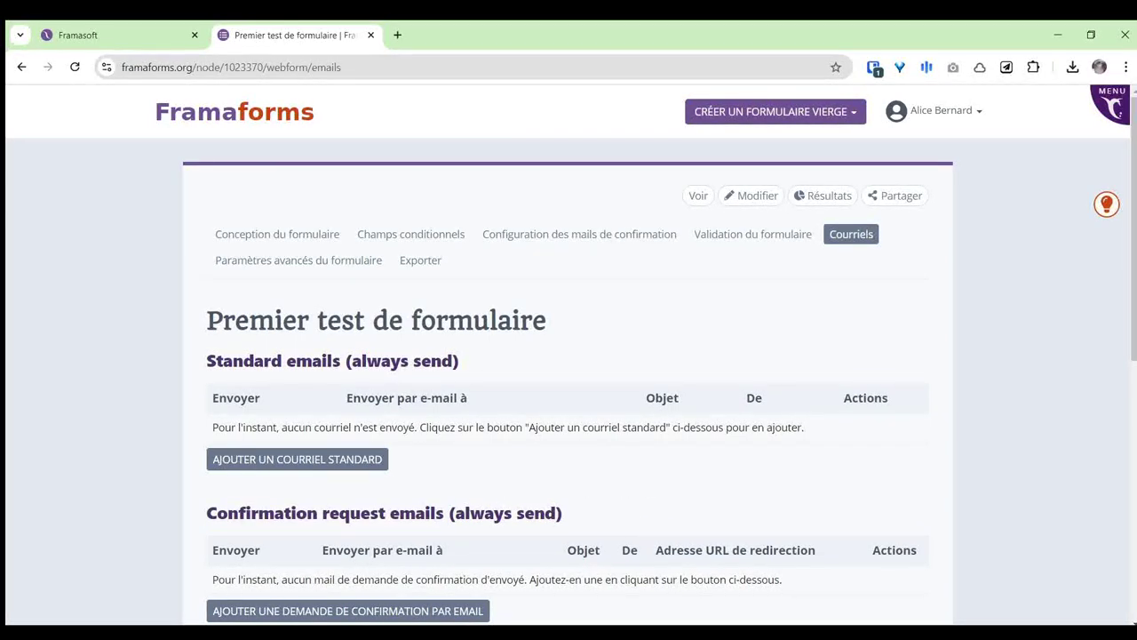
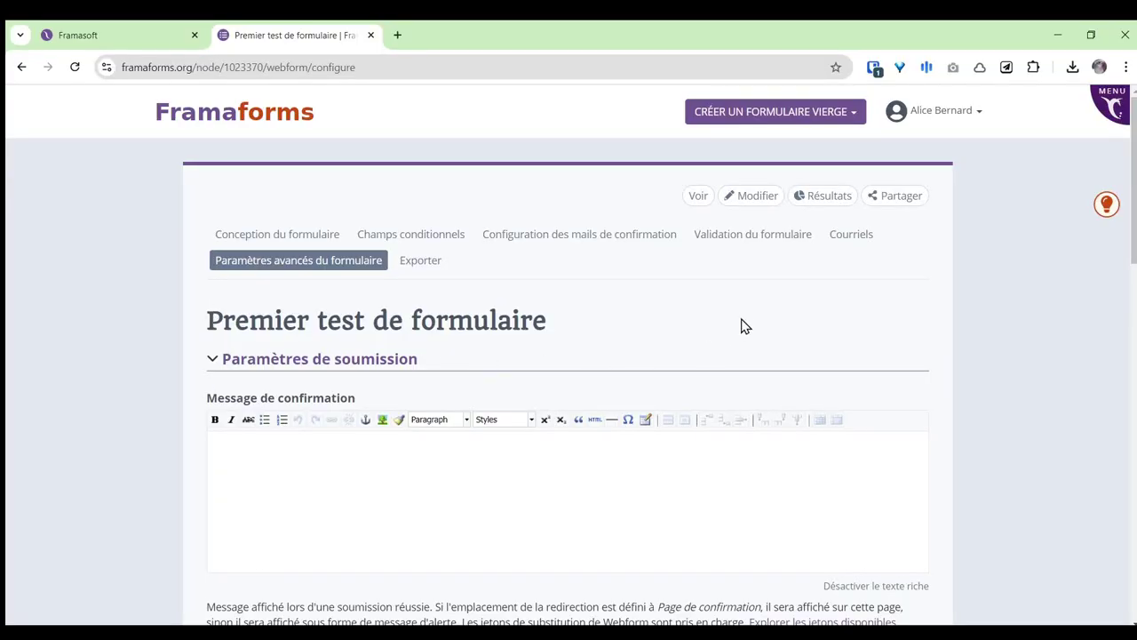
Step: Under Limitation des soumissions, choose 'Limiter à' and cap the form at 50 submissions in total
scroll(743, 304, "down", 1)
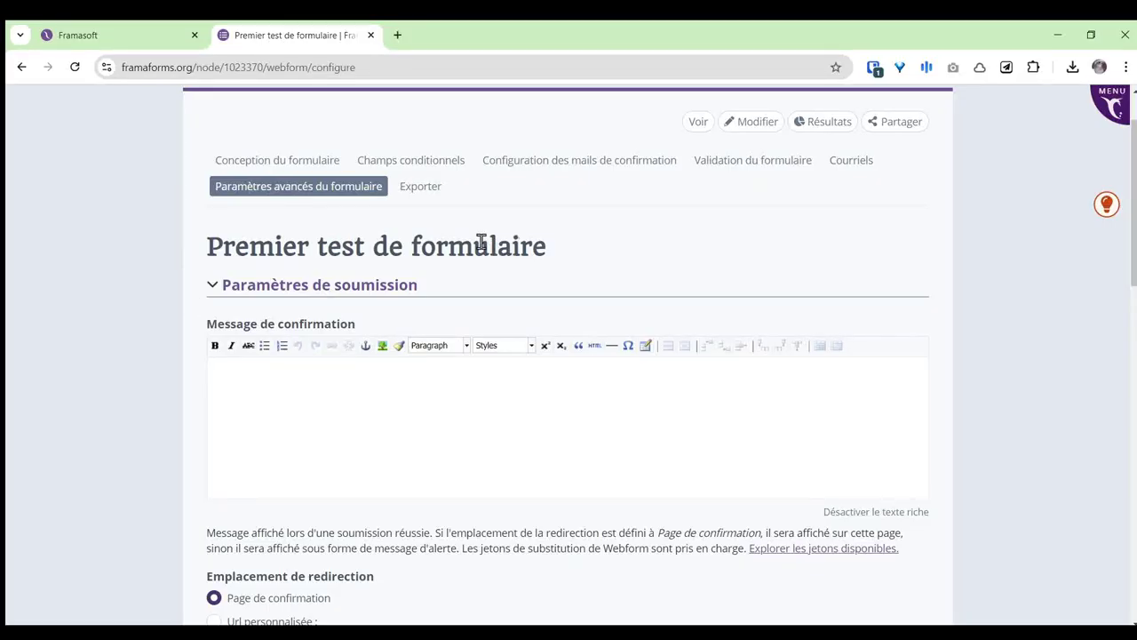
left_click(305, 401)
scroll(342, 387, "down", 1)
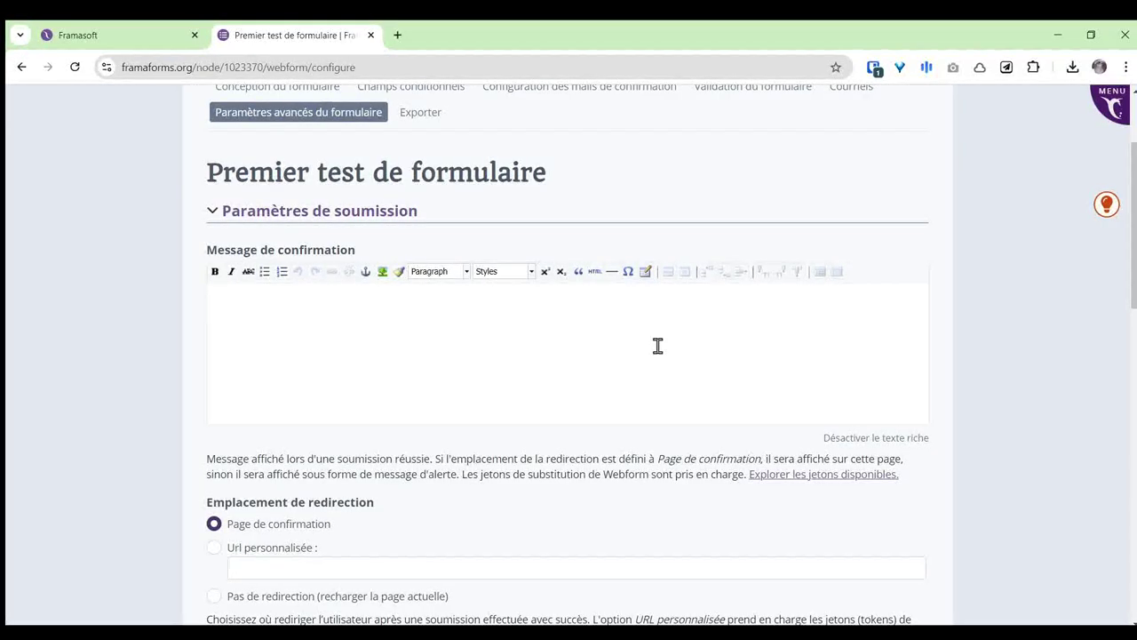
scroll(657, 346, "down", 2)
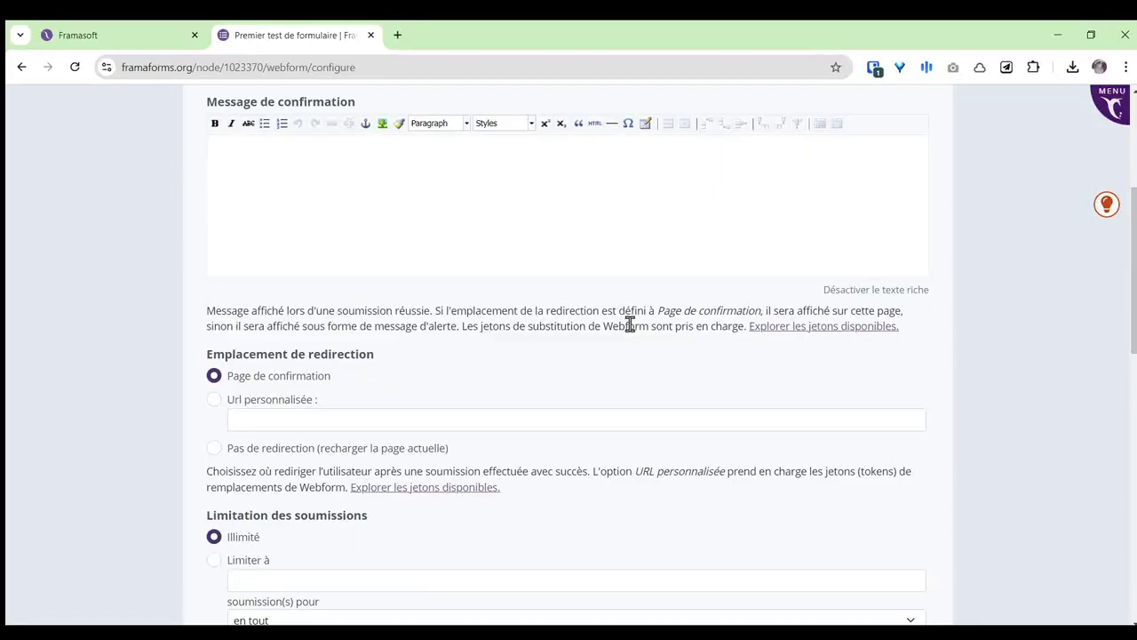
scroll(629, 326, "down", 1)
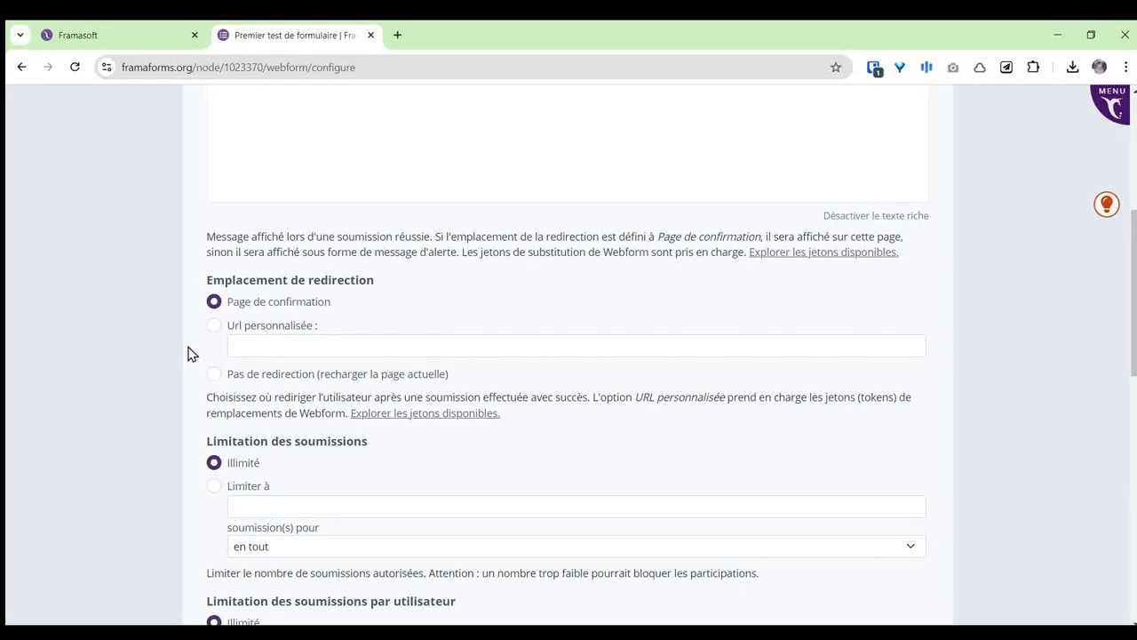
scroll(188, 353, "down", 2)
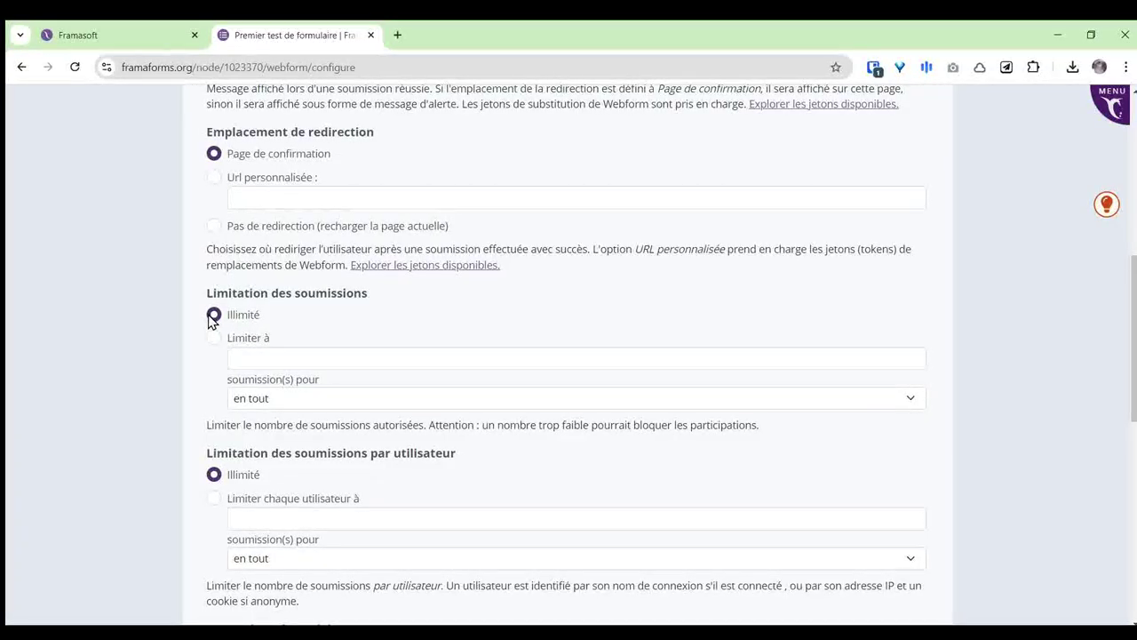
left_click(213, 337)
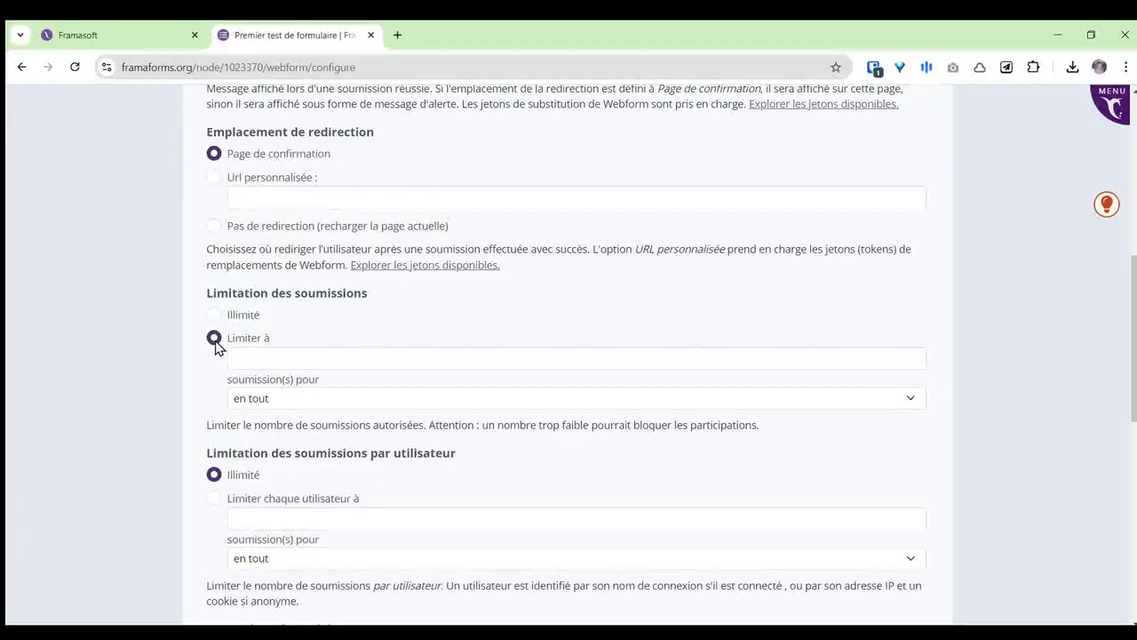
left_click(265, 358)
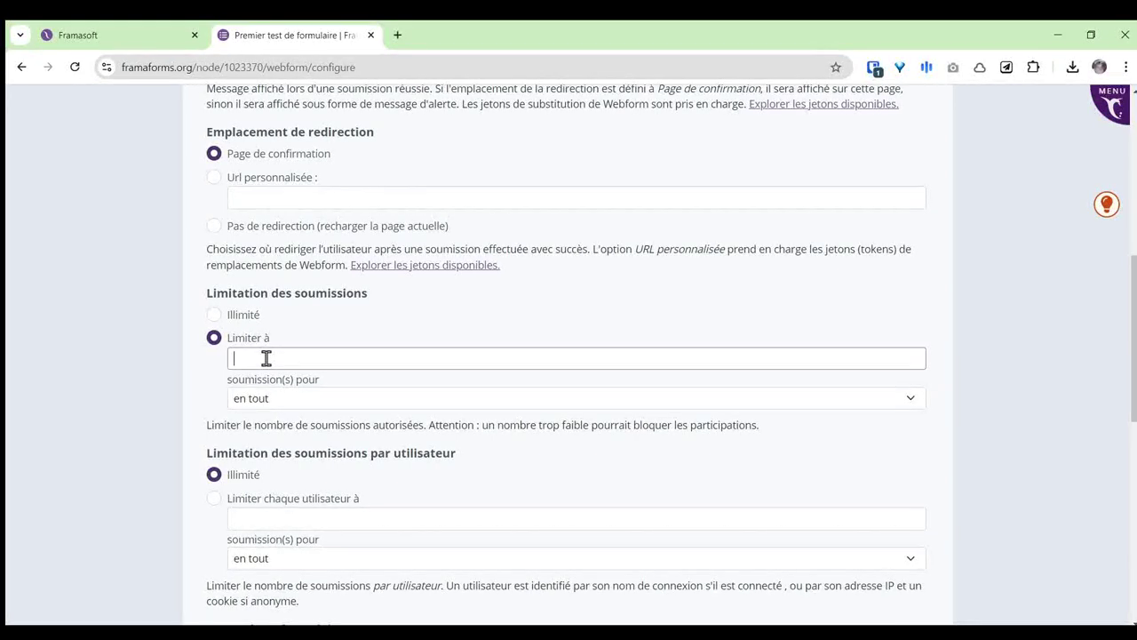
type("50")
scroll(398, 323, "down", 4)
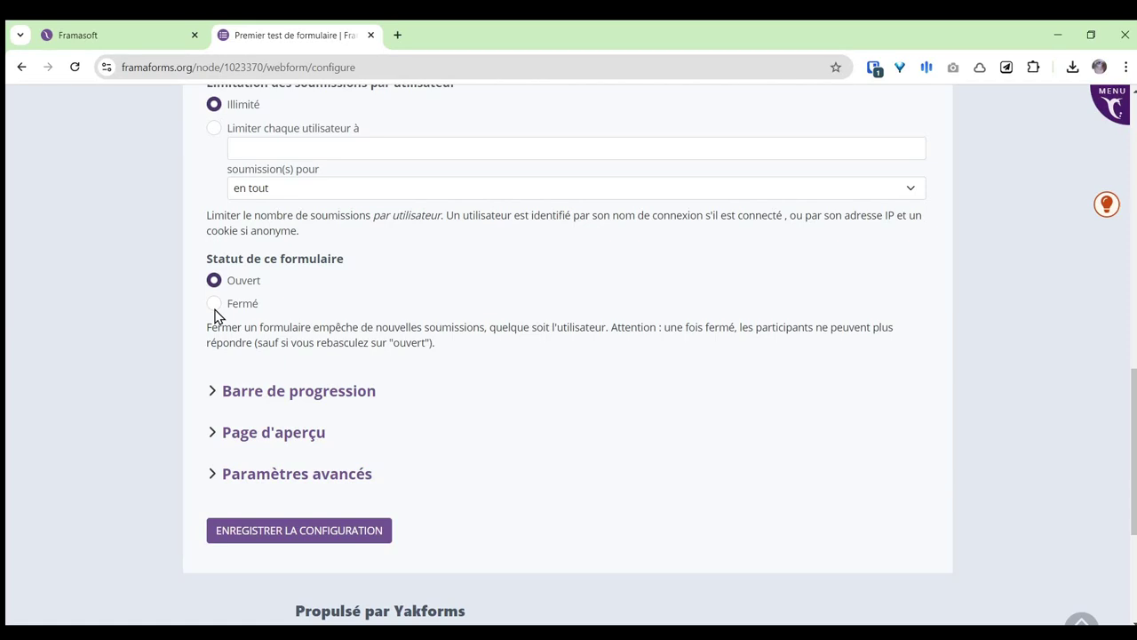
Step: Switch the status to Fermé and back to Ouvert, then expand Barre de progression and Page d'aperçu
left_click(215, 305)
left_click(215, 282)
left_click(213, 392)
scroll(456, 322, "down", 2)
scroll(484, 289, "down", 1)
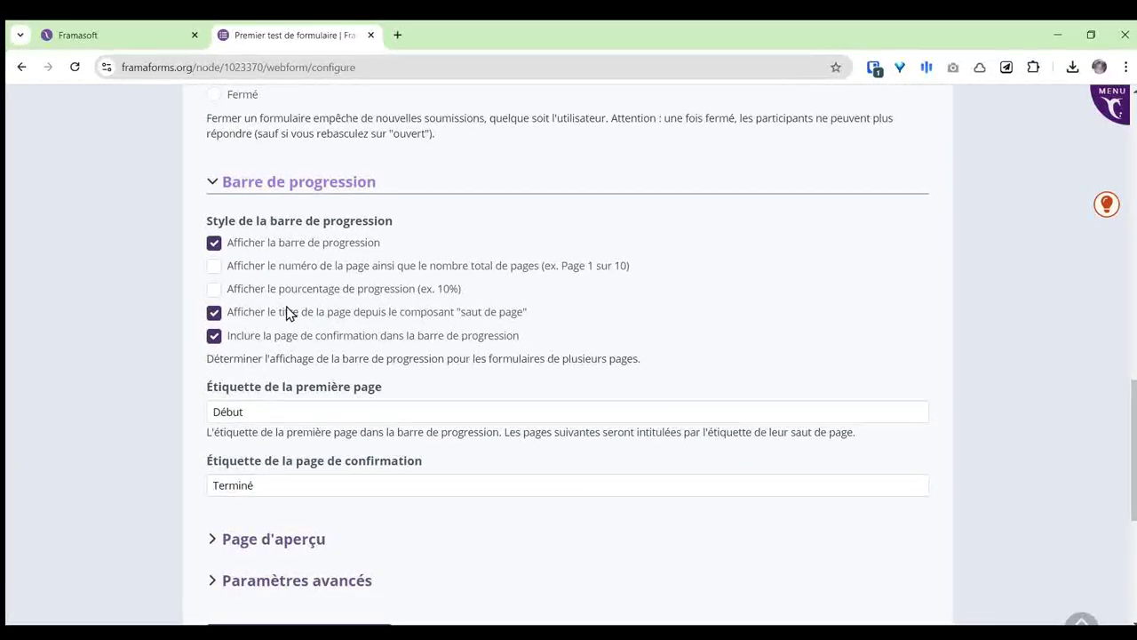
scroll(582, 284, "down", 1)
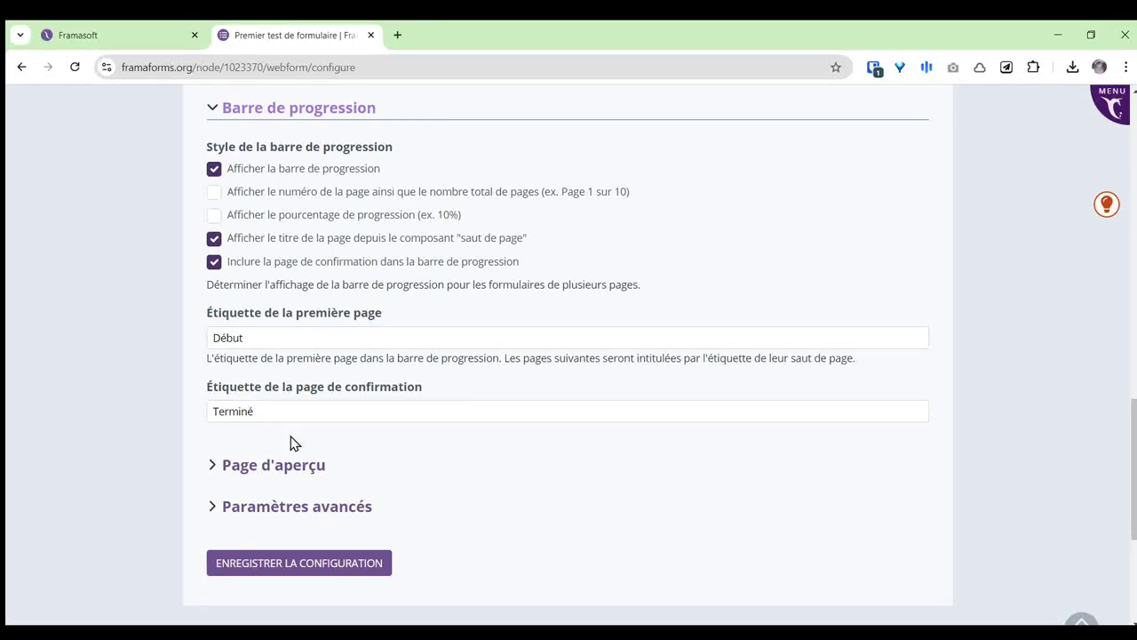
left_click(262, 470)
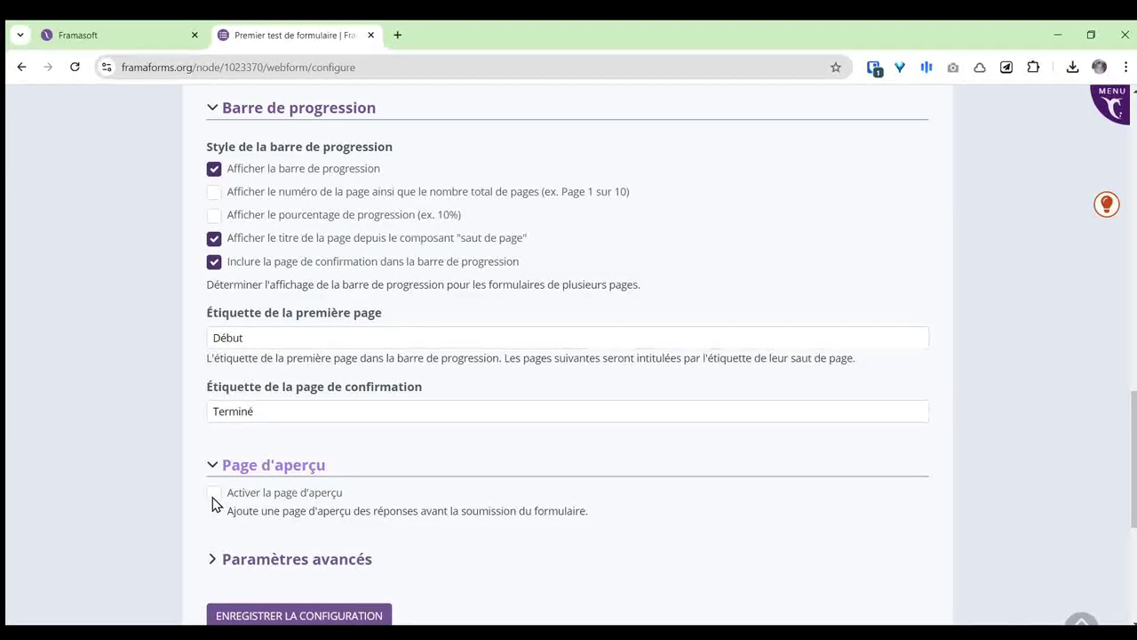
Step: Tick then untick 'Activer la page d'aperçu', leaving the preview page disabled
left_click(213, 499)
scroll(393, 474, "down", 3)
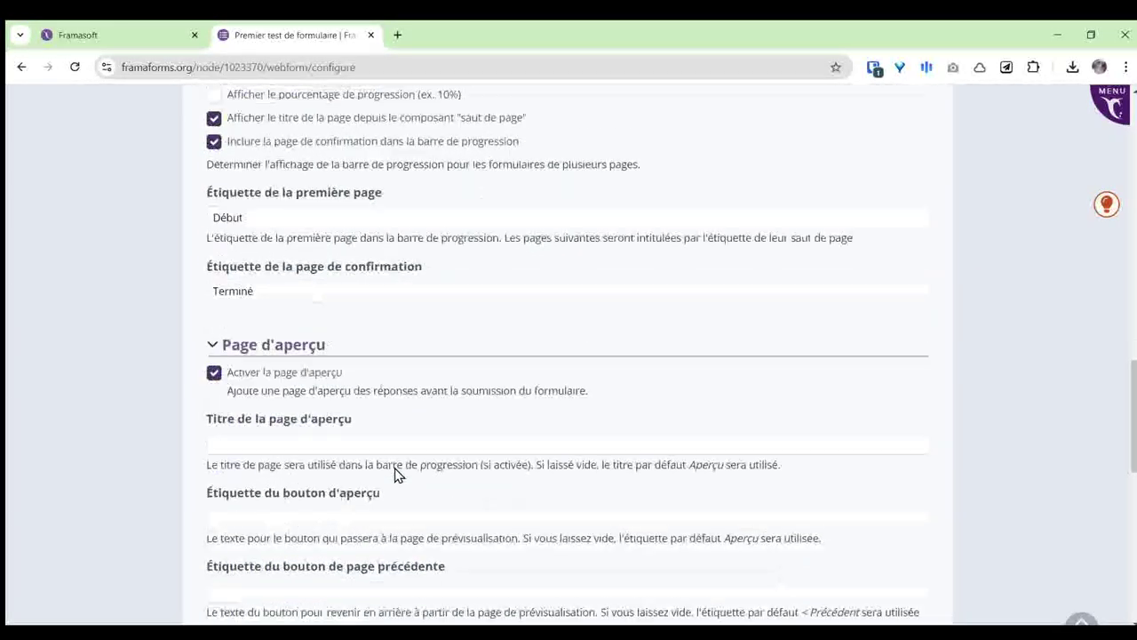
scroll(300, 342, "down", 2)
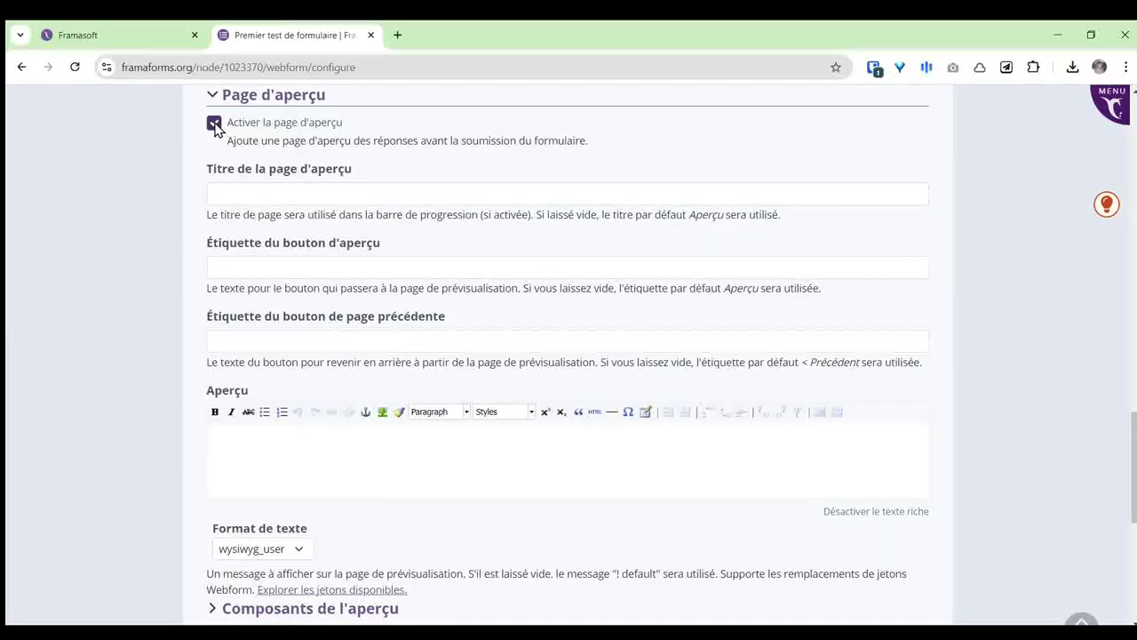
left_click(214, 124)
scroll(631, 275, "up", 2)
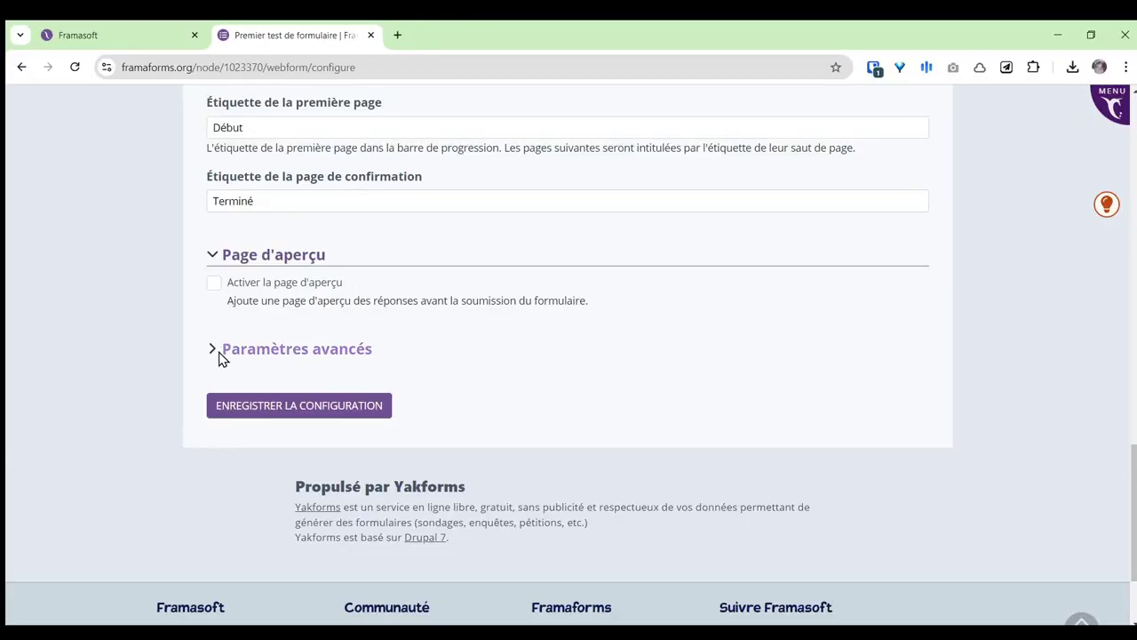
Step: Expand and fold Paramètres avancés, then collapse Barre de progression and return to the top
left_click(215, 351)
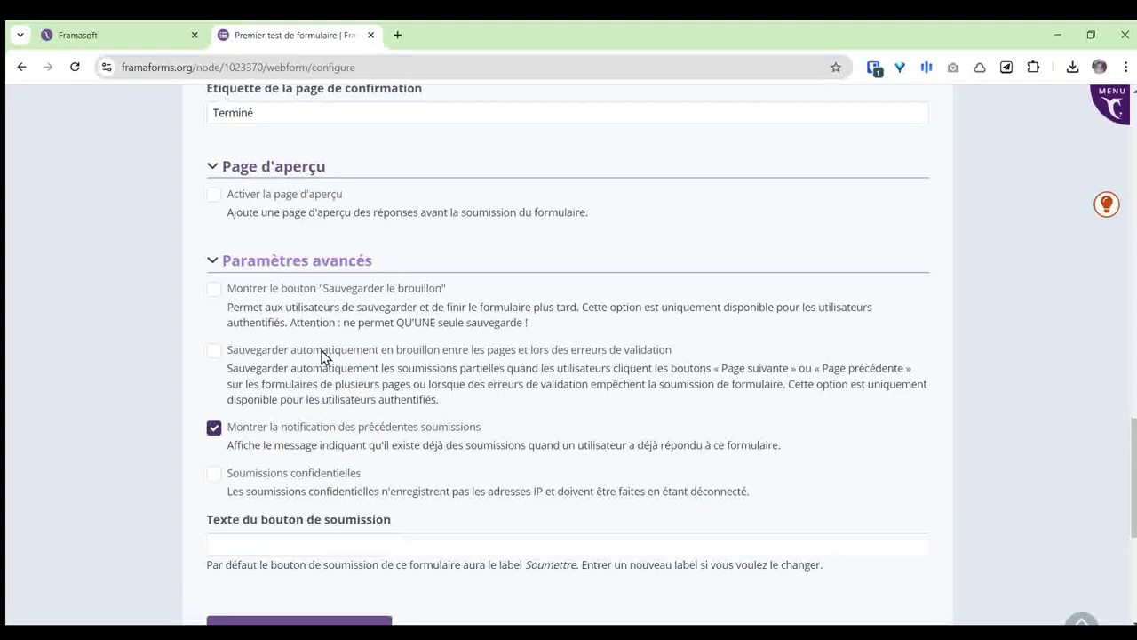
left_click(214, 264)
scroll(768, 373, "up", 3)
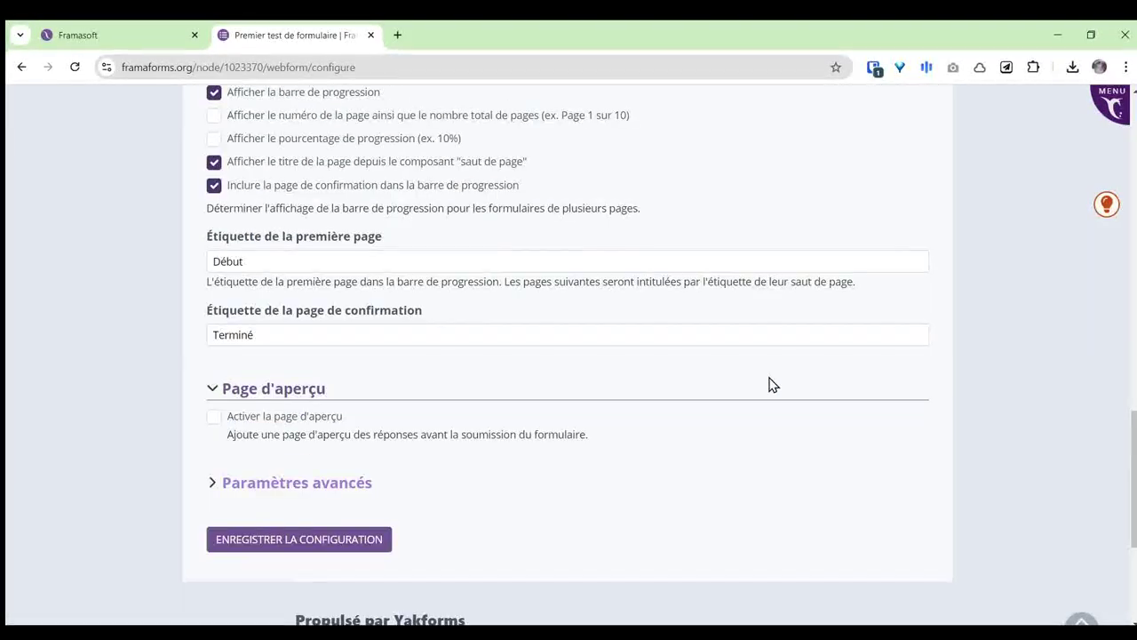
scroll(751, 383, "up", 2)
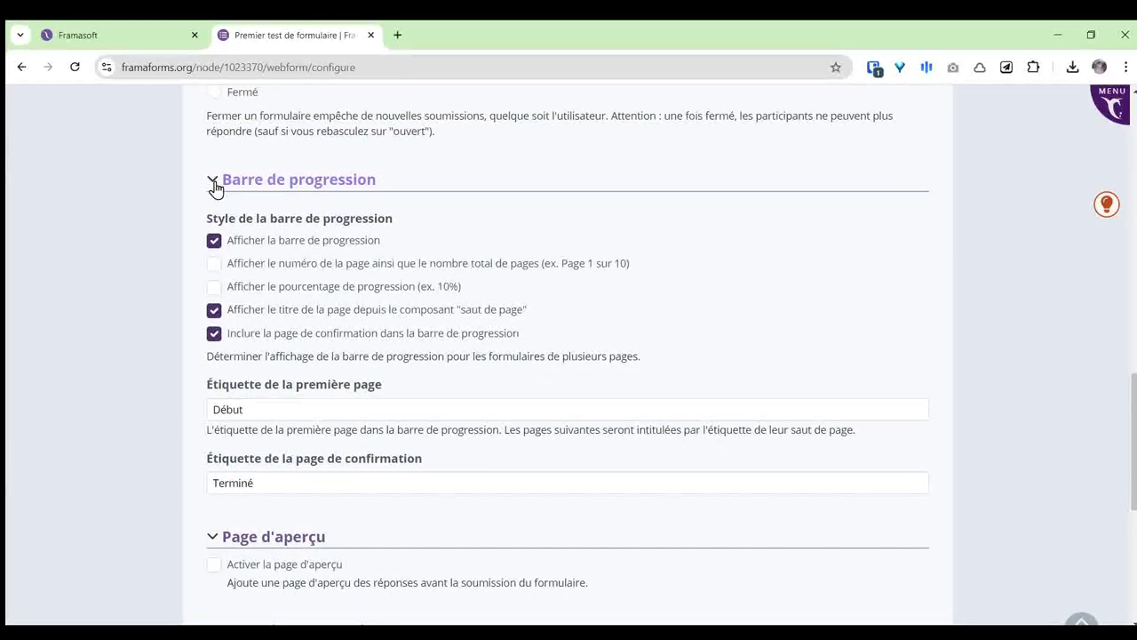
left_click(213, 183)
scroll(497, 289, "up", 3)
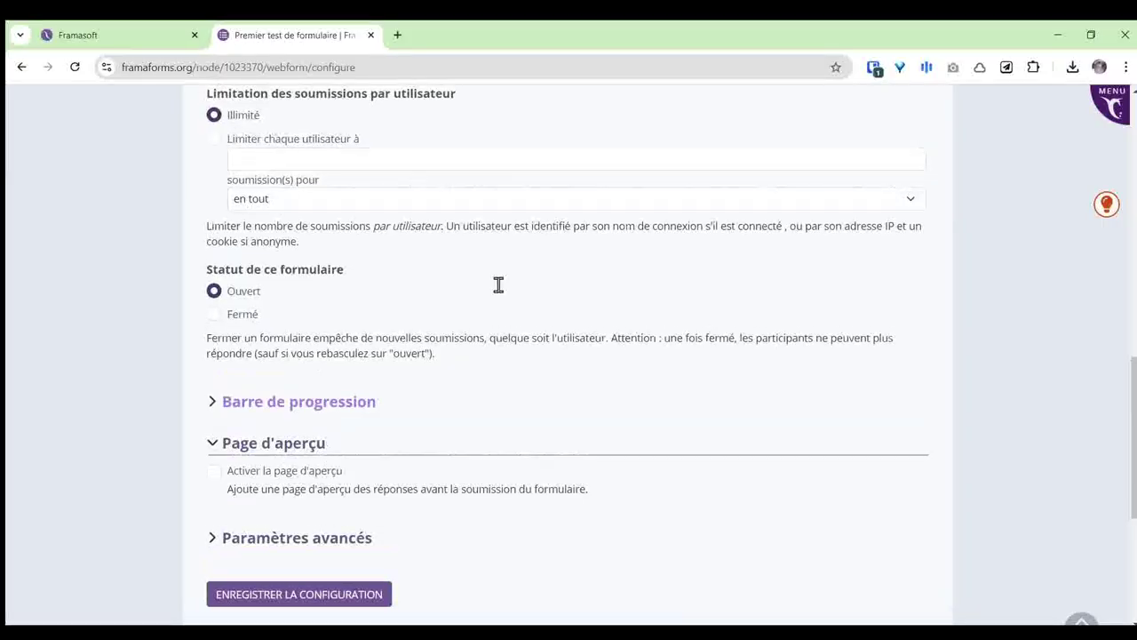
scroll(453, 359, "up", 1)
scroll(533, 364, "up", 2)
scroll(530, 364, "up", 7)
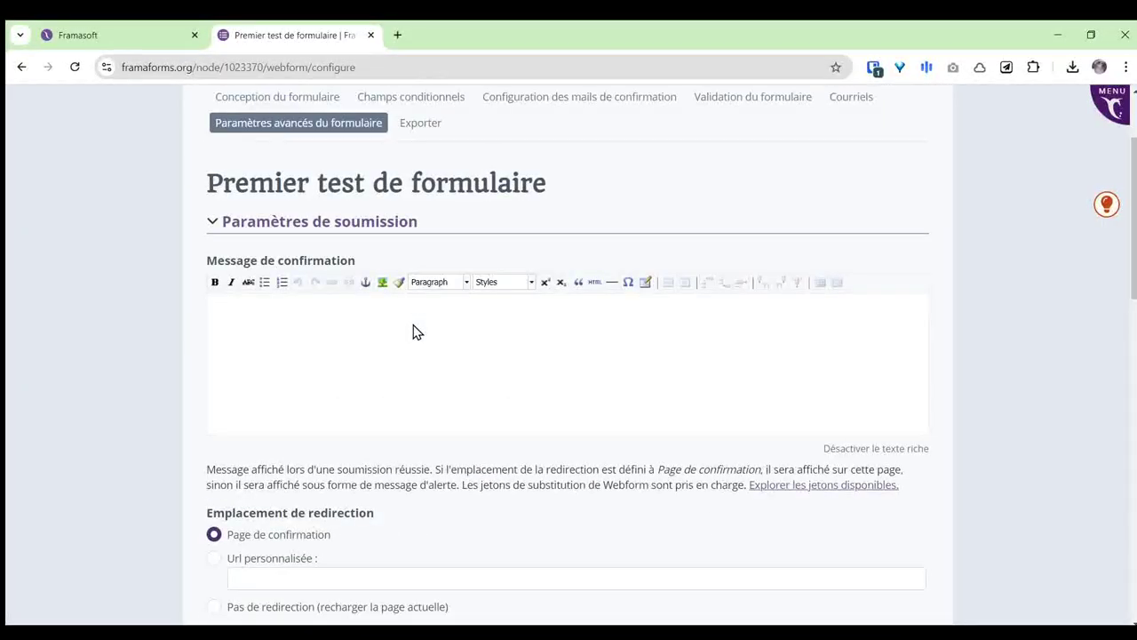
Step: Collapse the Paramètres de soumission and Page d'aperçu sections and scroll back up
left_click(213, 222)
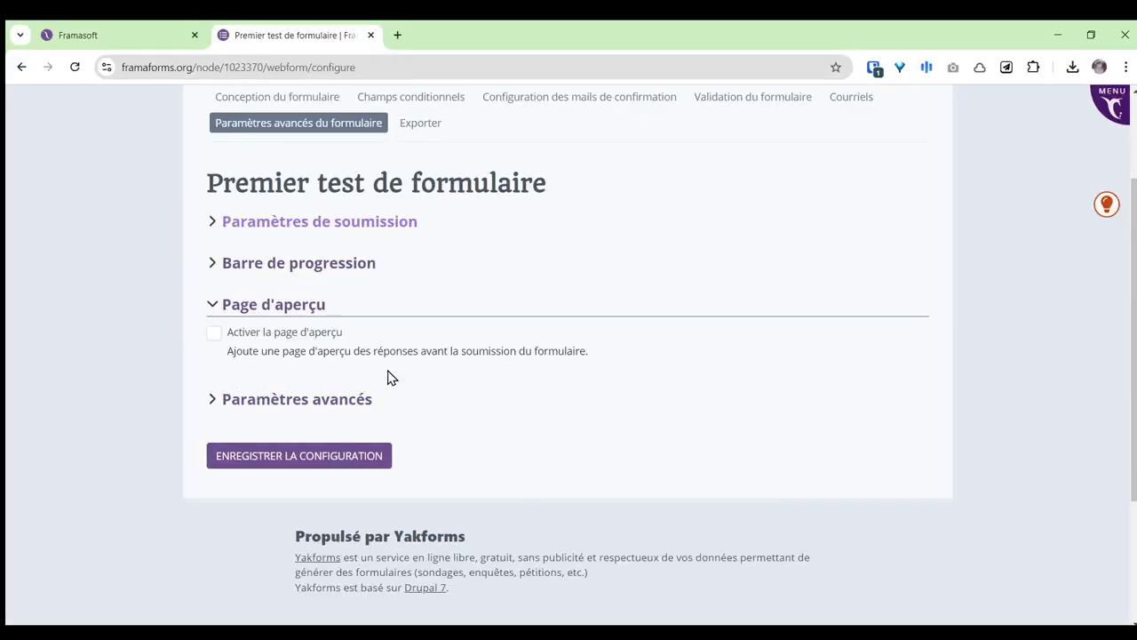
left_click(214, 306)
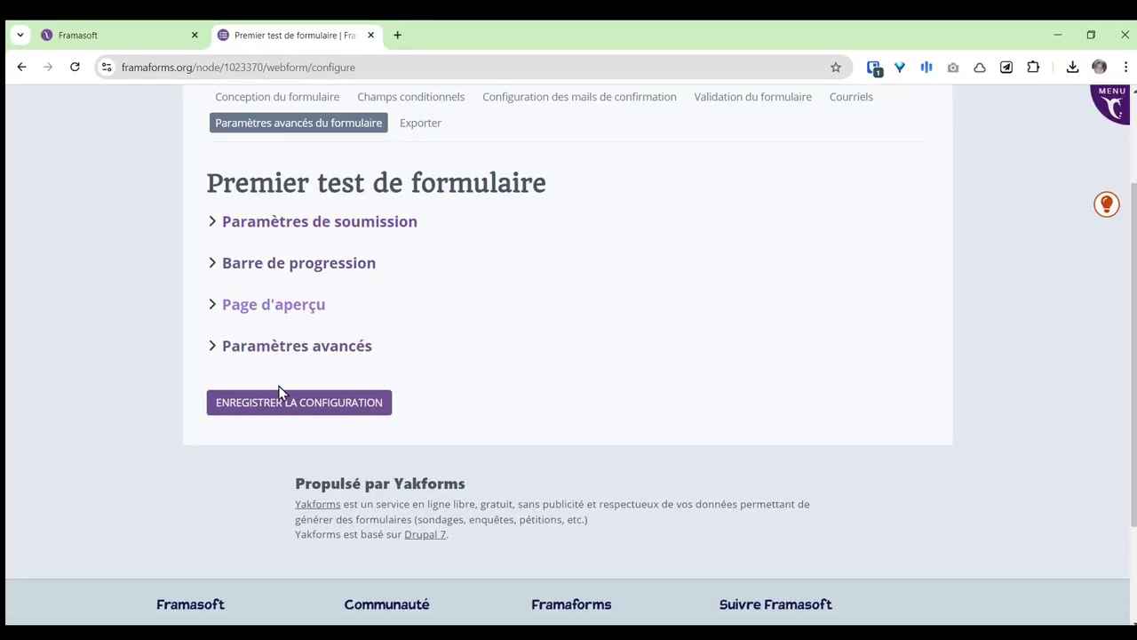
scroll(825, 411, "up", 3)
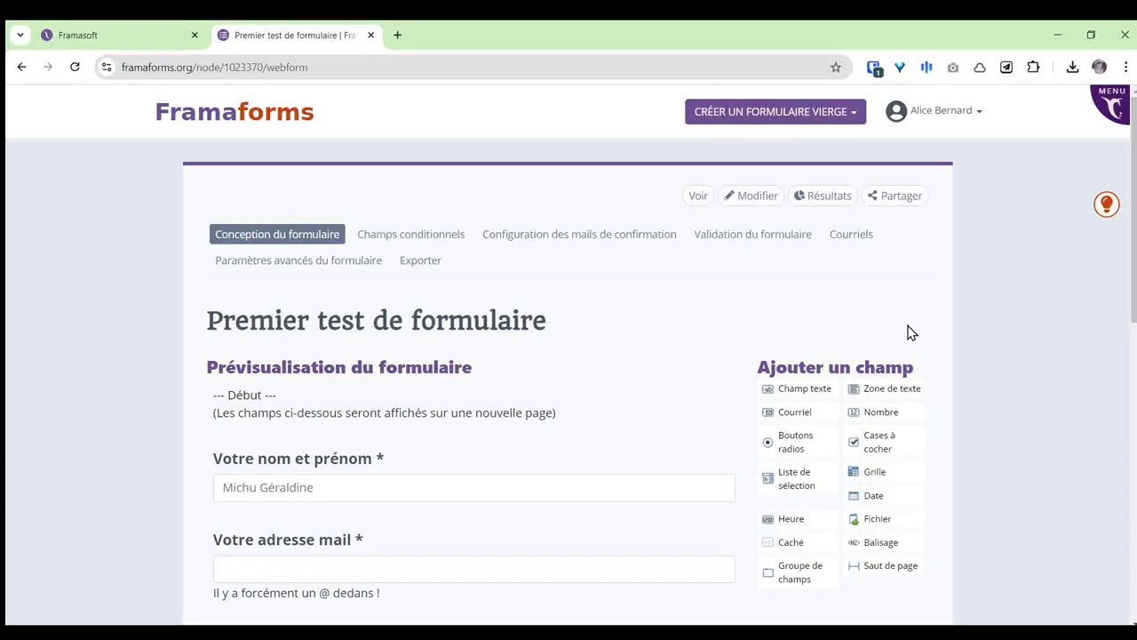
left_click(906, 204)
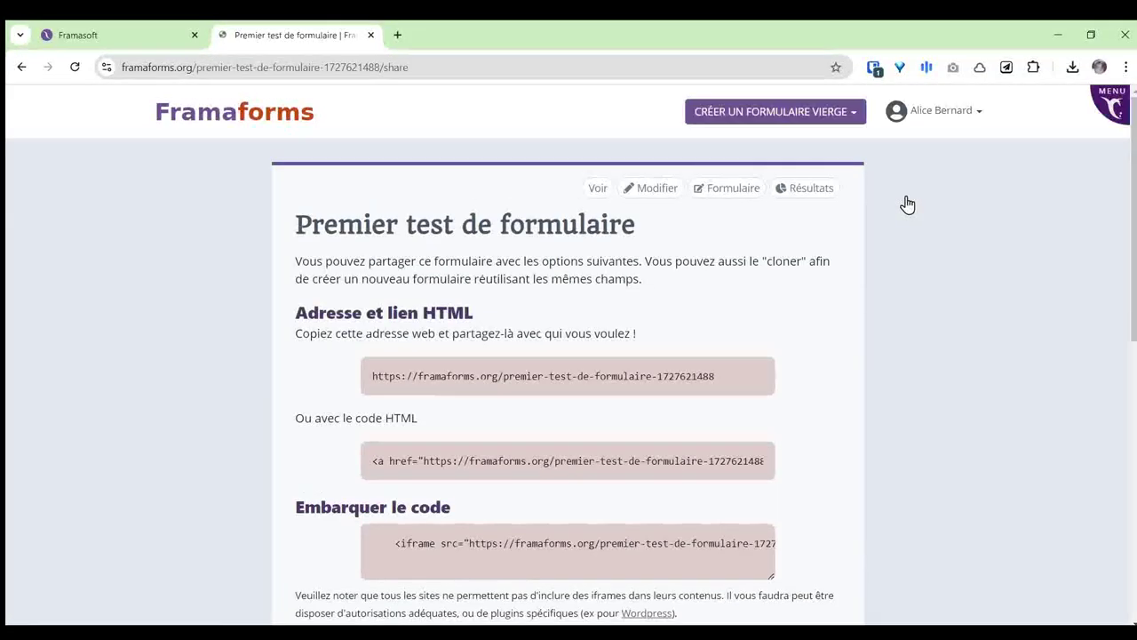
left_click_drag(371, 378, 743, 376)
key("ctrl+c")
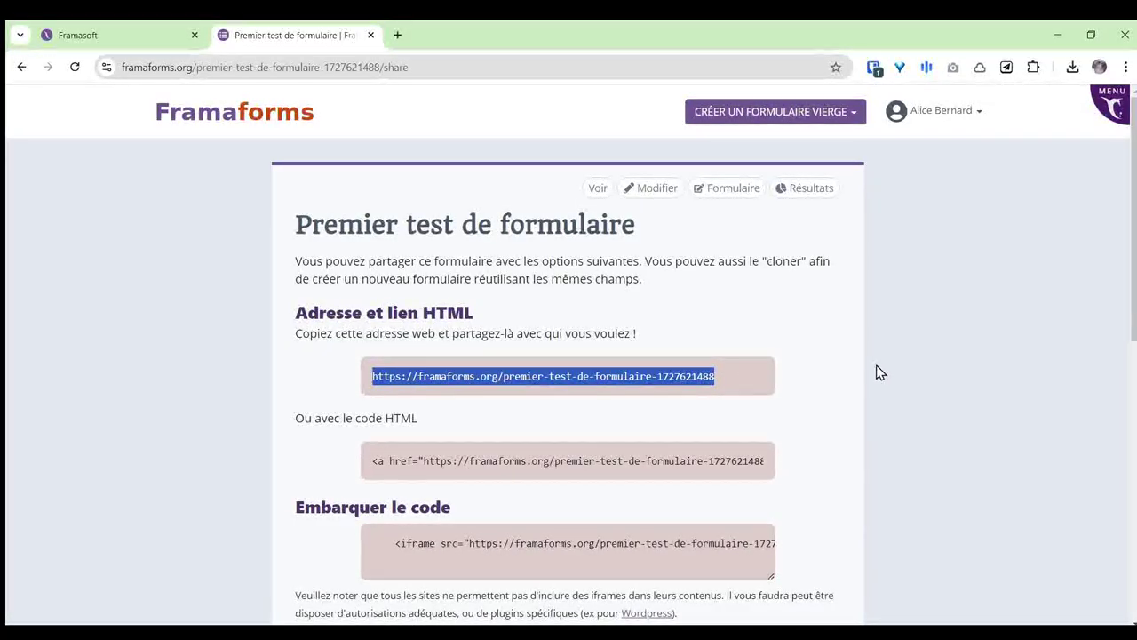
scroll(832, 396, "down", 3)
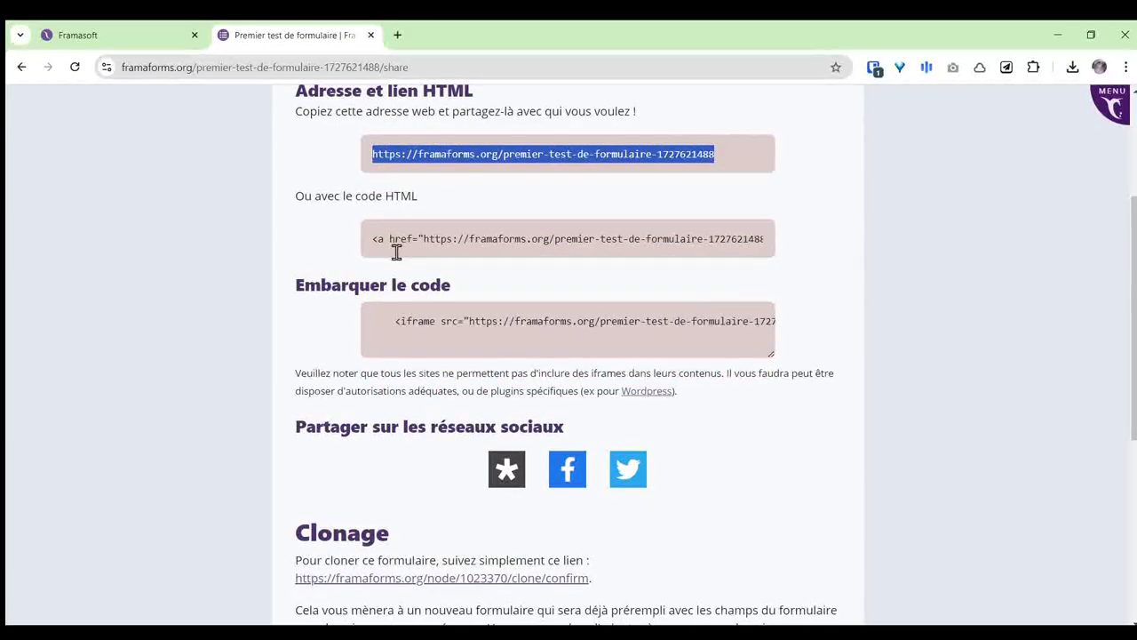
left_click_drag(377, 238, 782, 239)
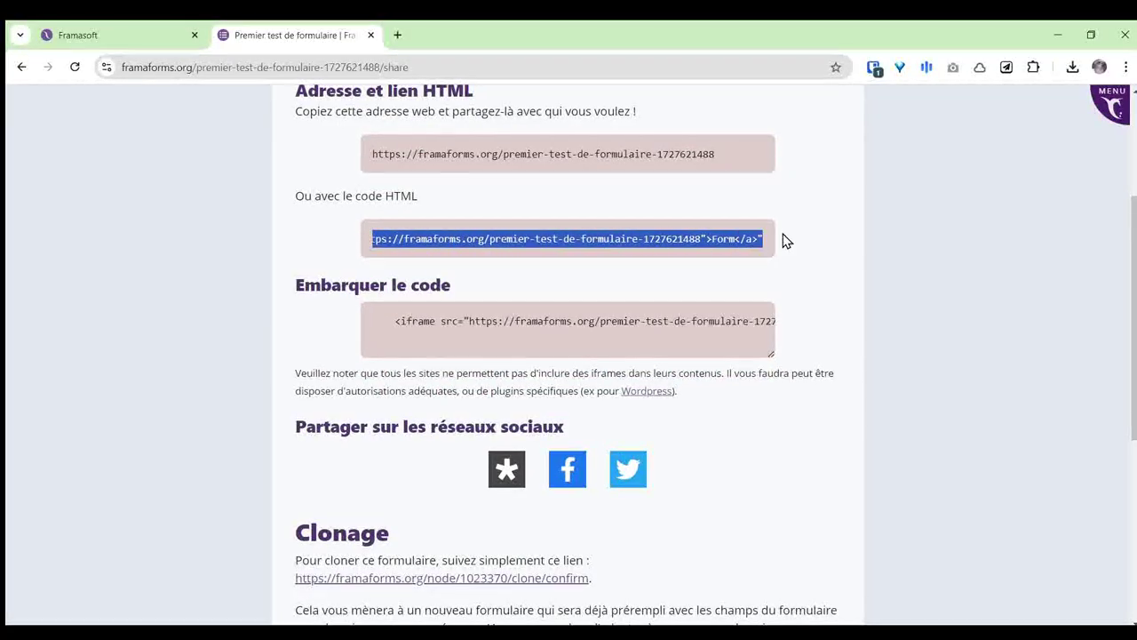
triple_click(428, 318)
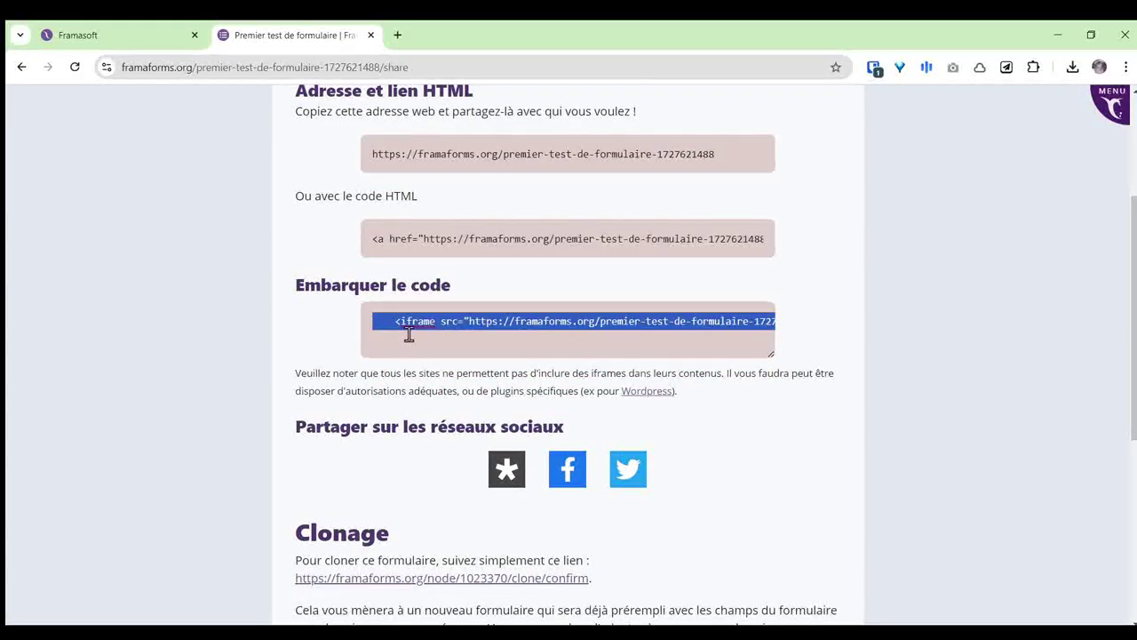
left_click(853, 245)
scroll(896, 250, "down", 2)
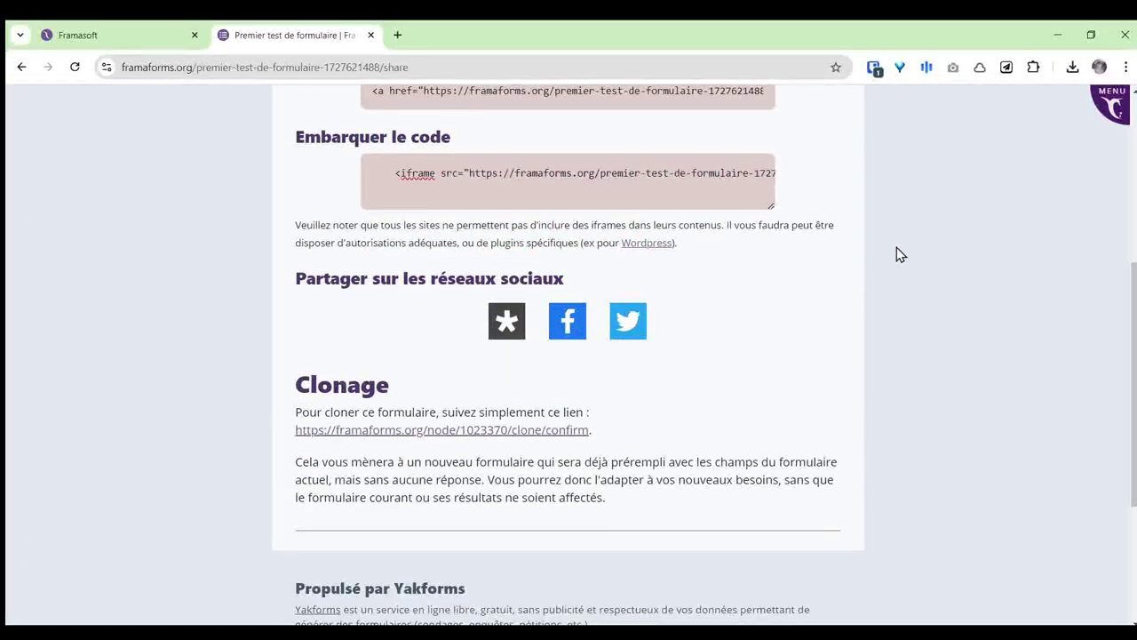
scroll(899, 247, "up", 4)
Step: Load the pasted public form link in a new tab and inspect its web address
left_click(397, 34)
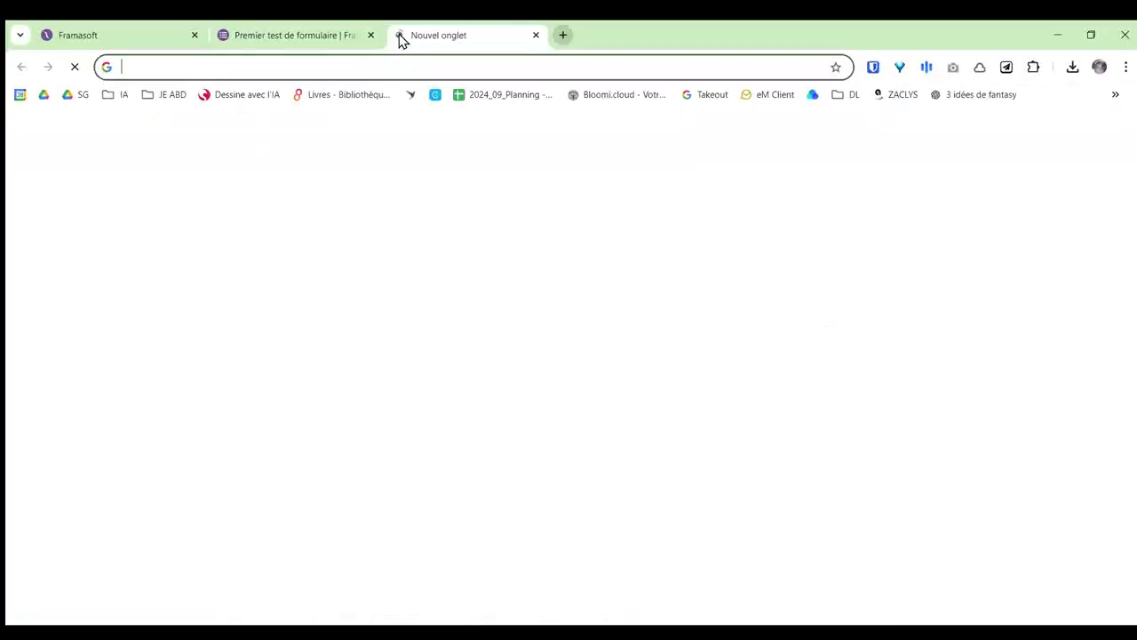
key("ctrl+v")
key("Return")
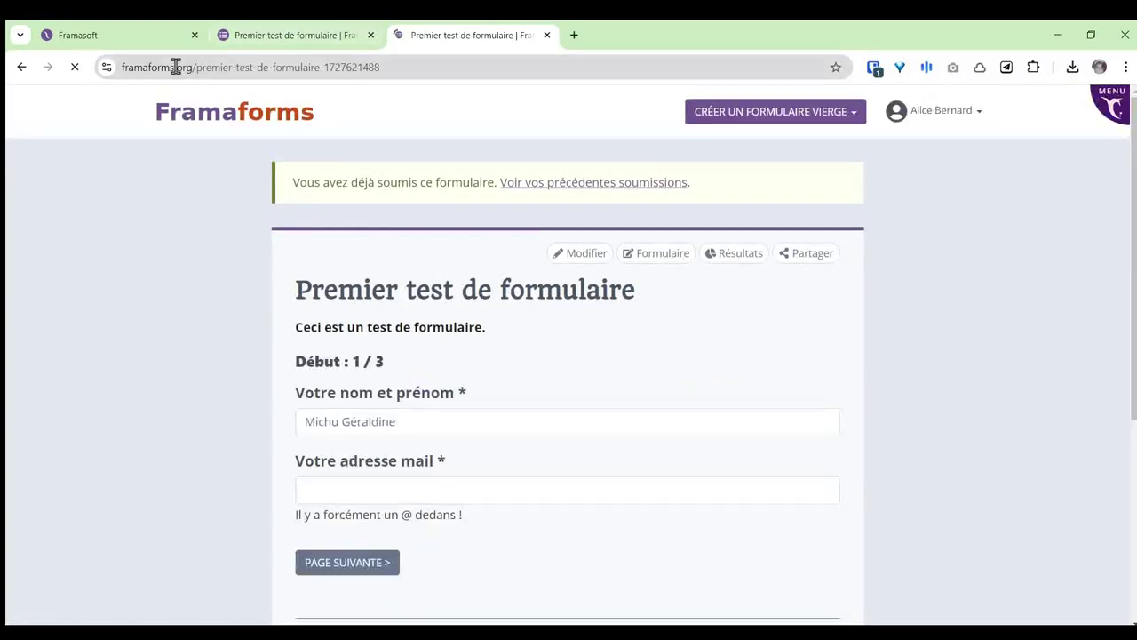
left_click(196, 67)
left_click_drag(275, 65, 321, 71)
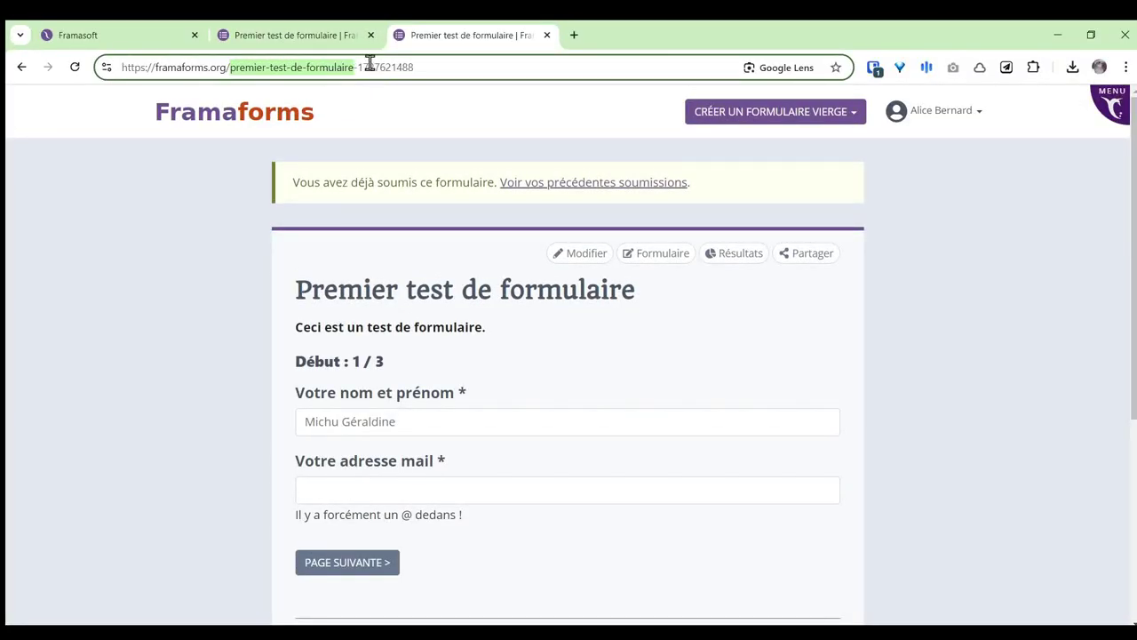
left_click(138, 285)
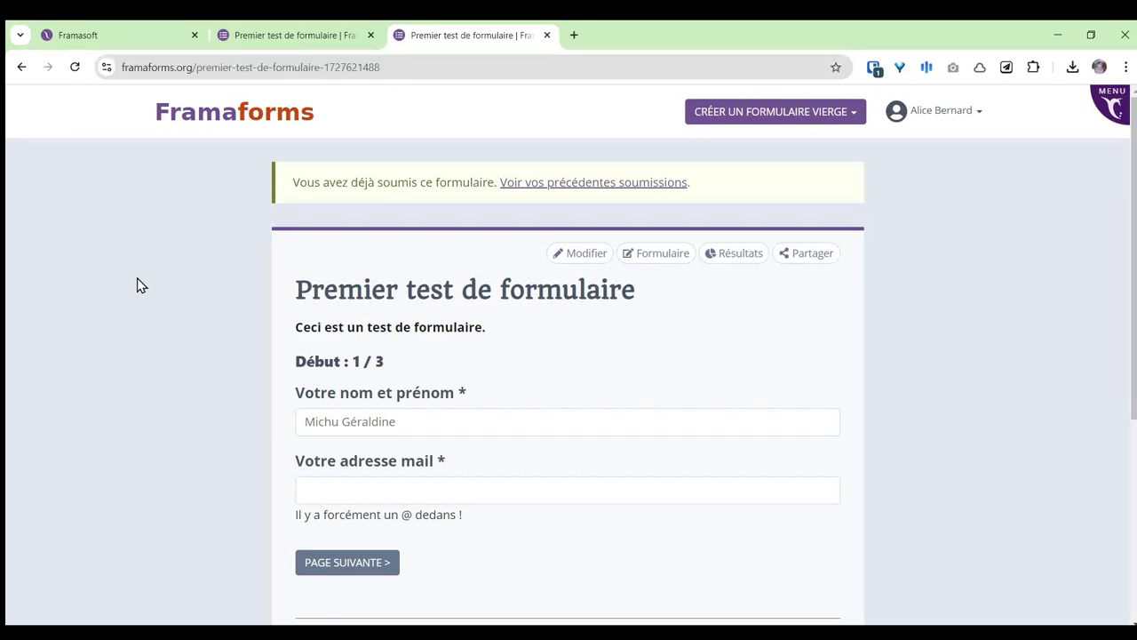
Step: Review the live form's already-submitted notice, then return to the share-page tab
scroll(203, 297, "down", 4)
scroll(202, 294, "up", 4)
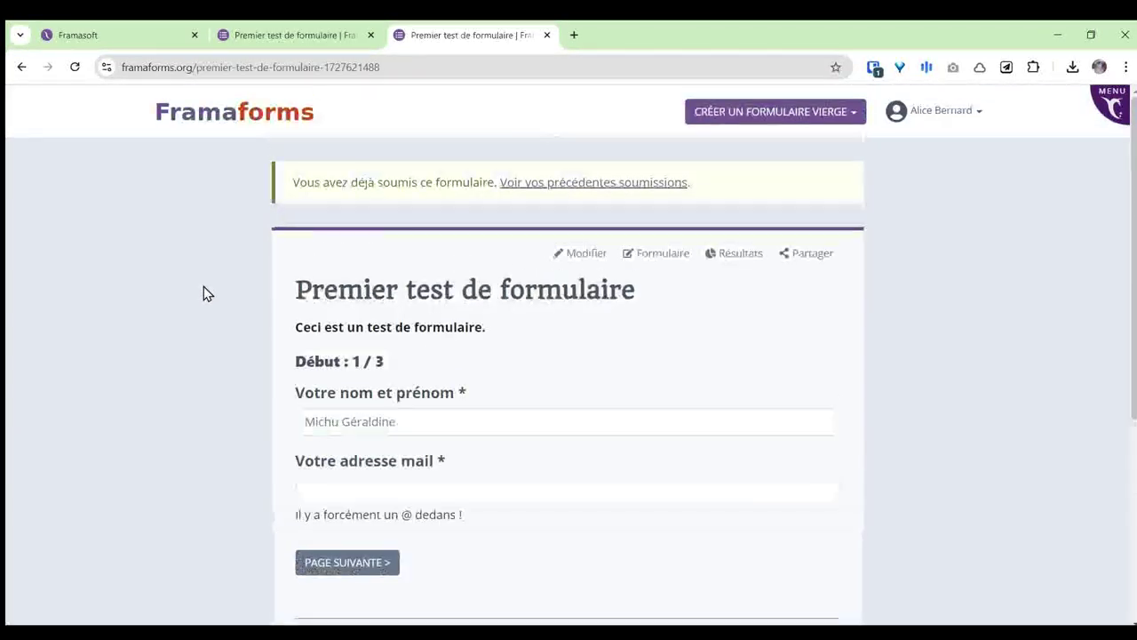
left_click_drag(323, 183, 452, 183)
left_click(185, 240)
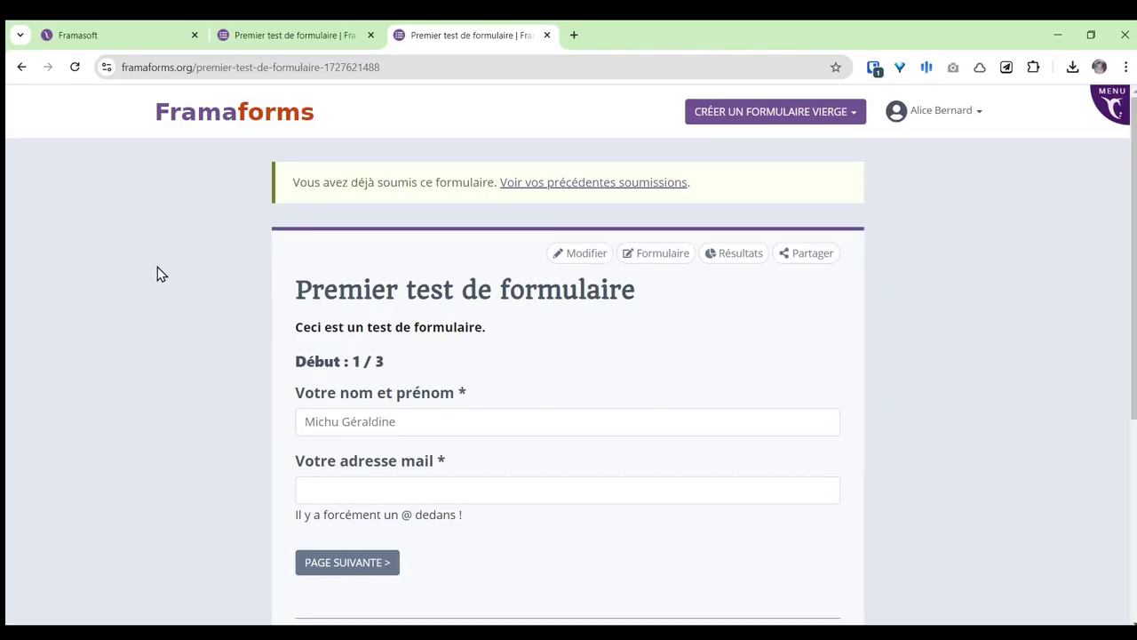
left_click(327, 36)
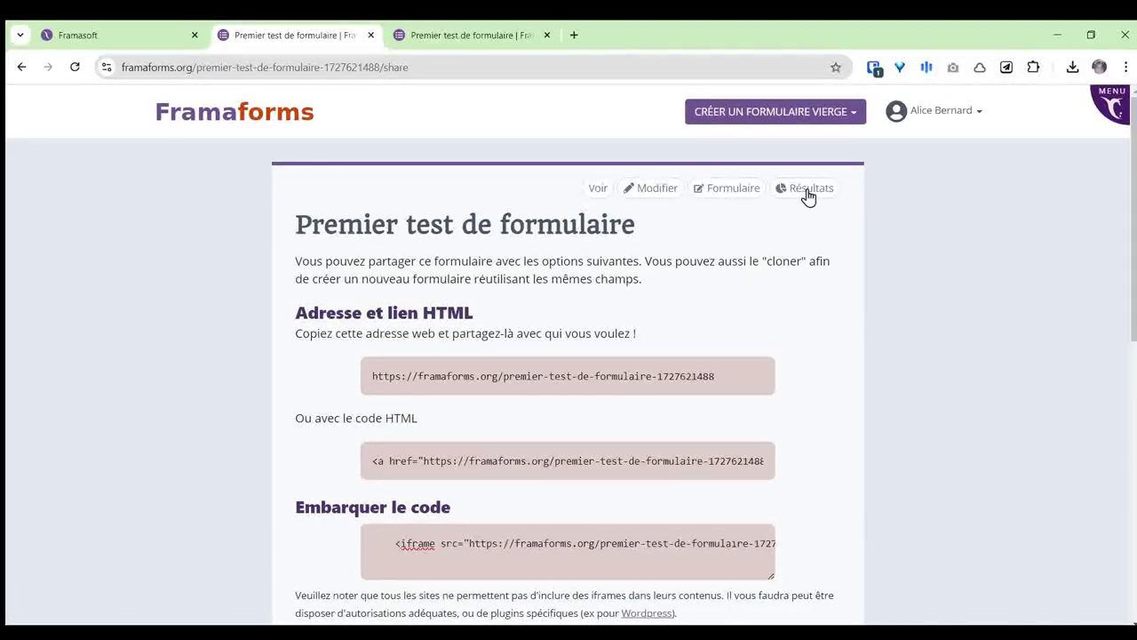
Step: Open the form builder for 'Premier test de formulaire' via the Formulaire button
left_click(727, 192)
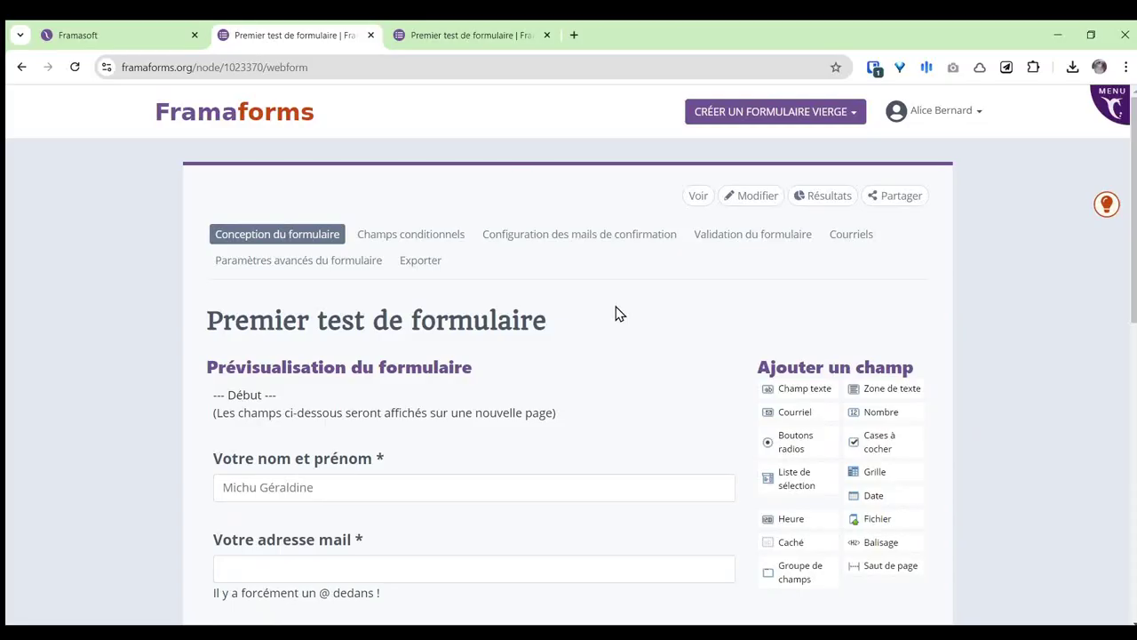
Step: Open the Modifier page, browse its settings and themes, and close the Nouveau formulaire help panel
left_click(756, 197)
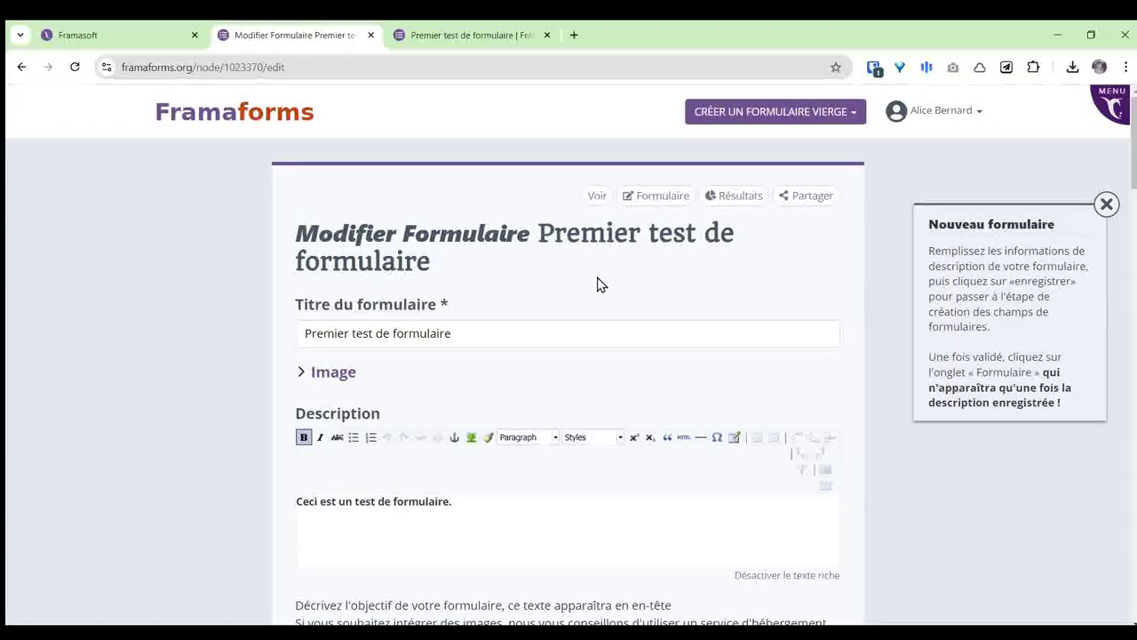
scroll(531, 268, "down", 3)
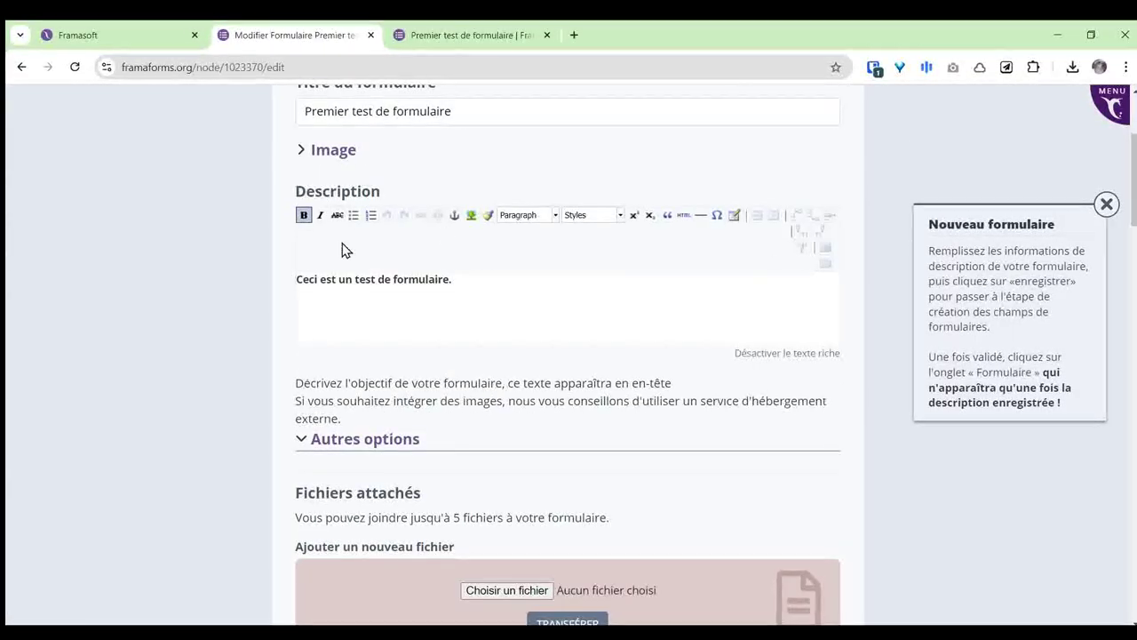
scroll(545, 287, "down", 3)
scroll(611, 293, "down", 1)
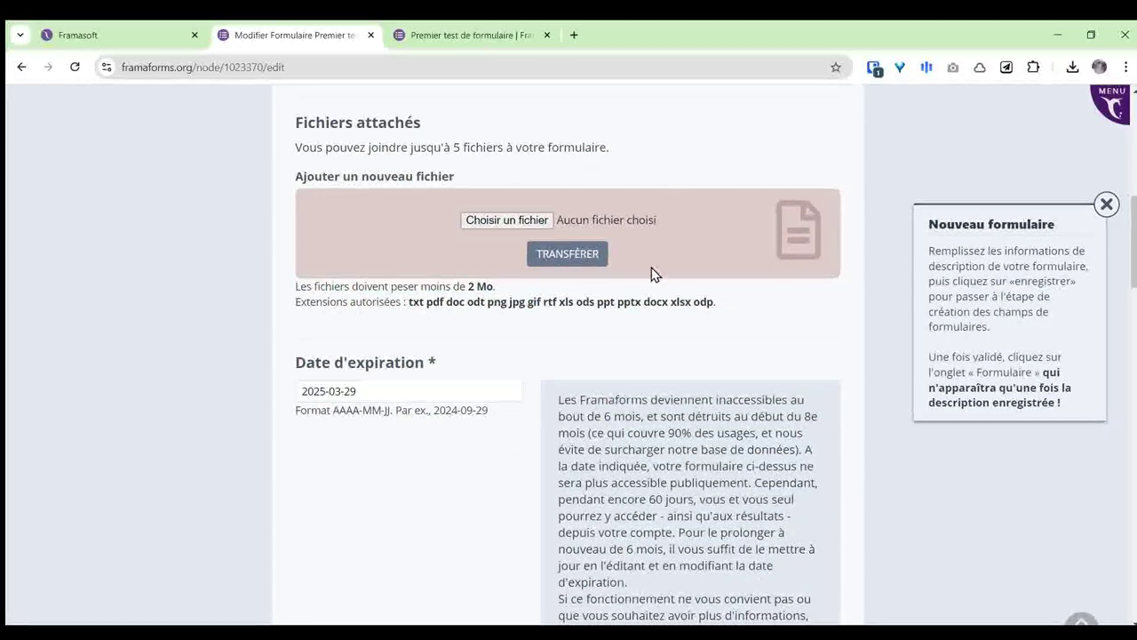
scroll(697, 262, "down", 3)
scroll(662, 272, "down", 15)
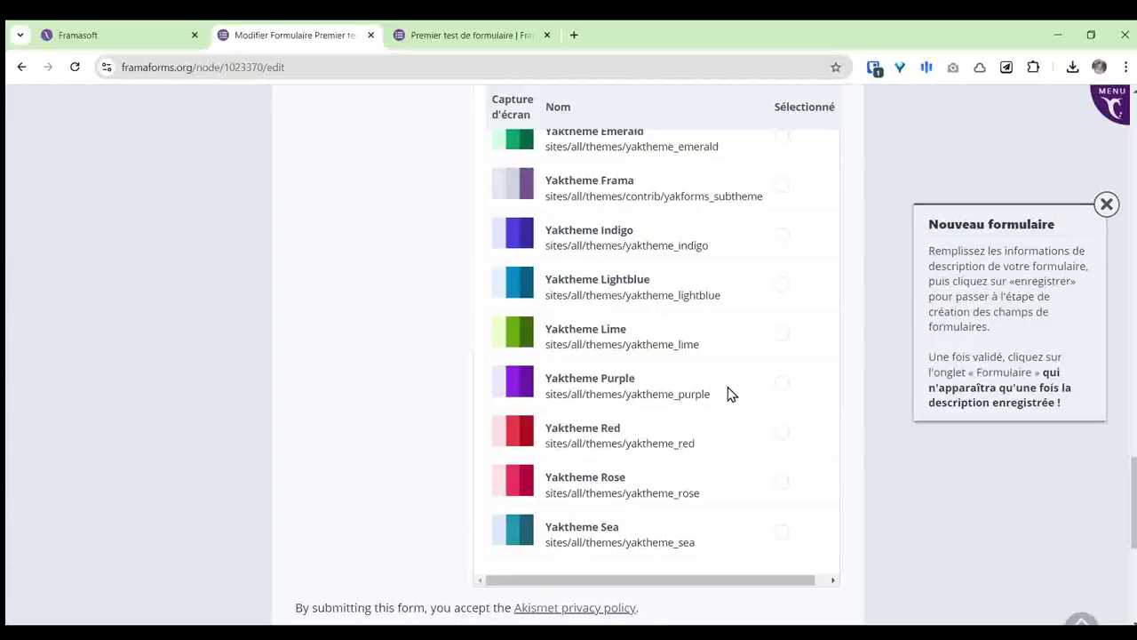
scroll(730, 387, "up", 15)
scroll(699, 379, "up", 15)
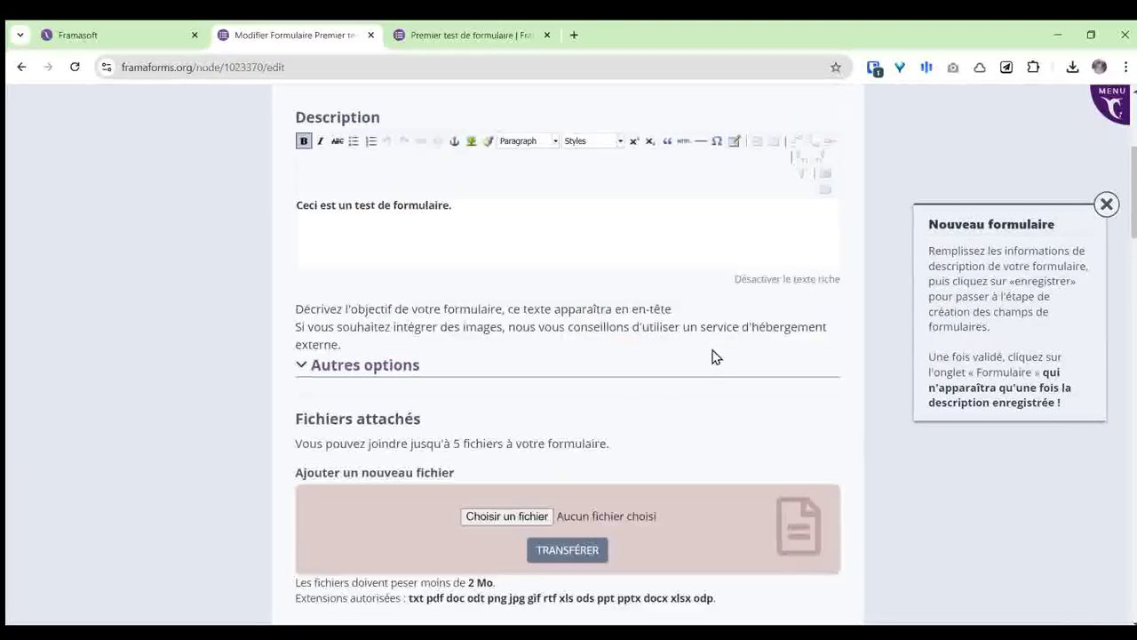
left_click(1106, 205)
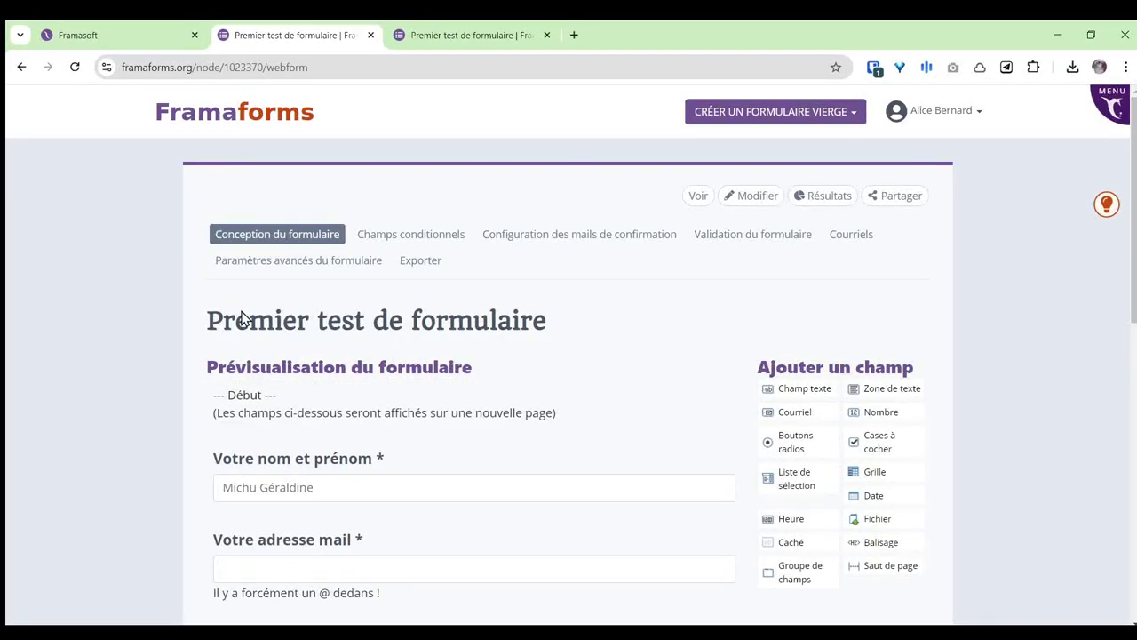
Step: Drag the e-mail field above the name field and the single-choice question above the page break
scroll(667, 287, "down", 1)
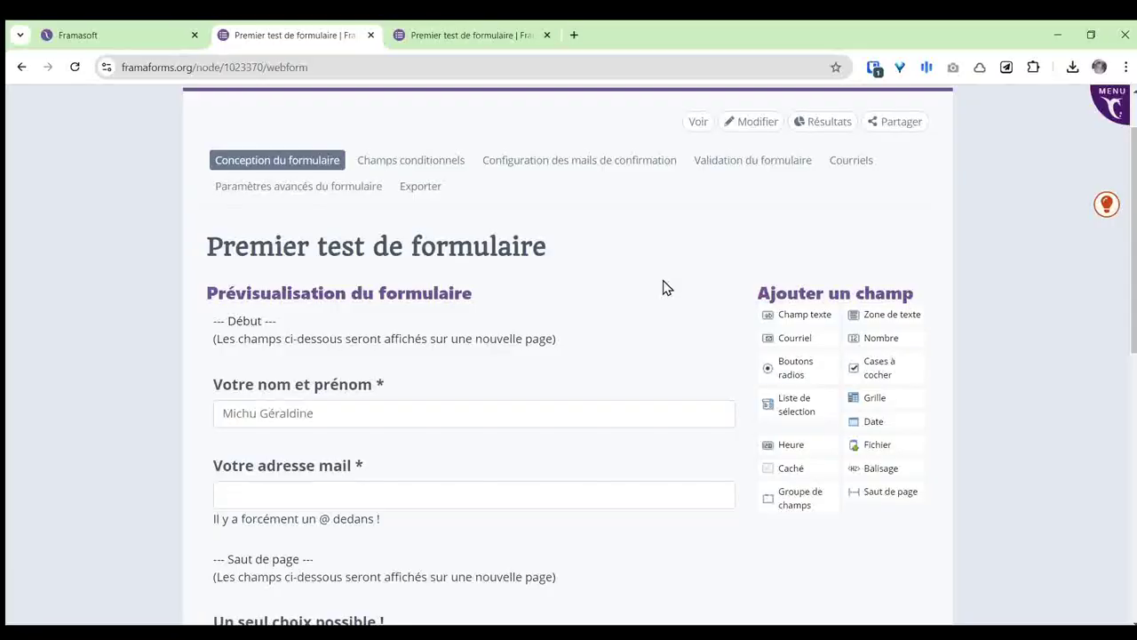
scroll(658, 258, "down", 1)
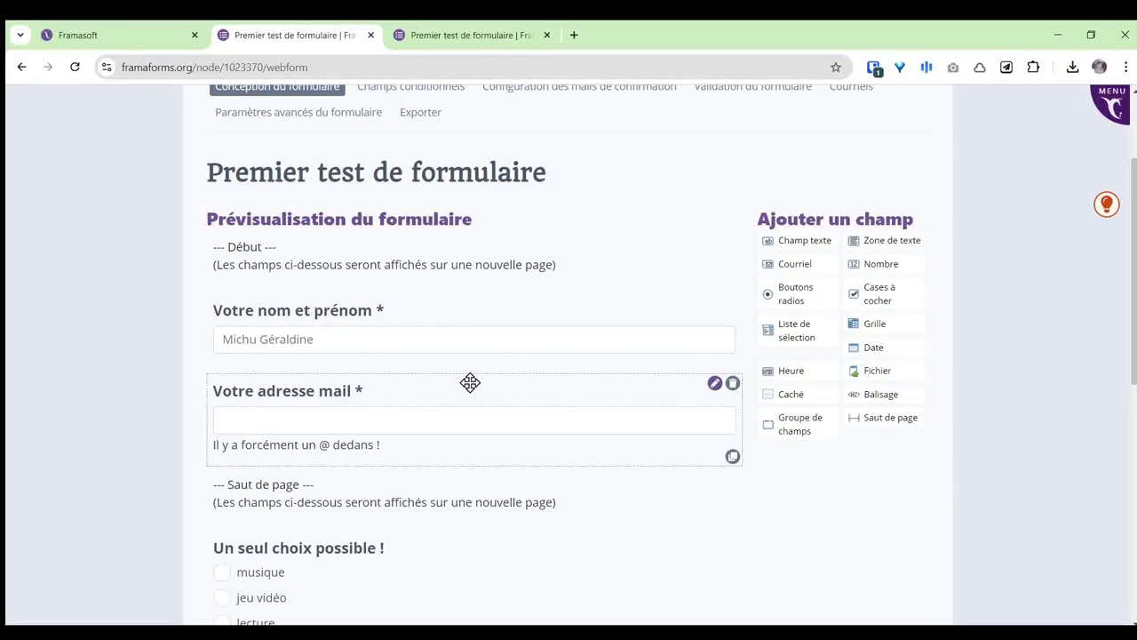
mouse_move(460, 383)
left_mouse_down()
mouse_move(445, 383)
mouse_move(483, 377)
mouse_move(495, 282)
left_mouse_up()
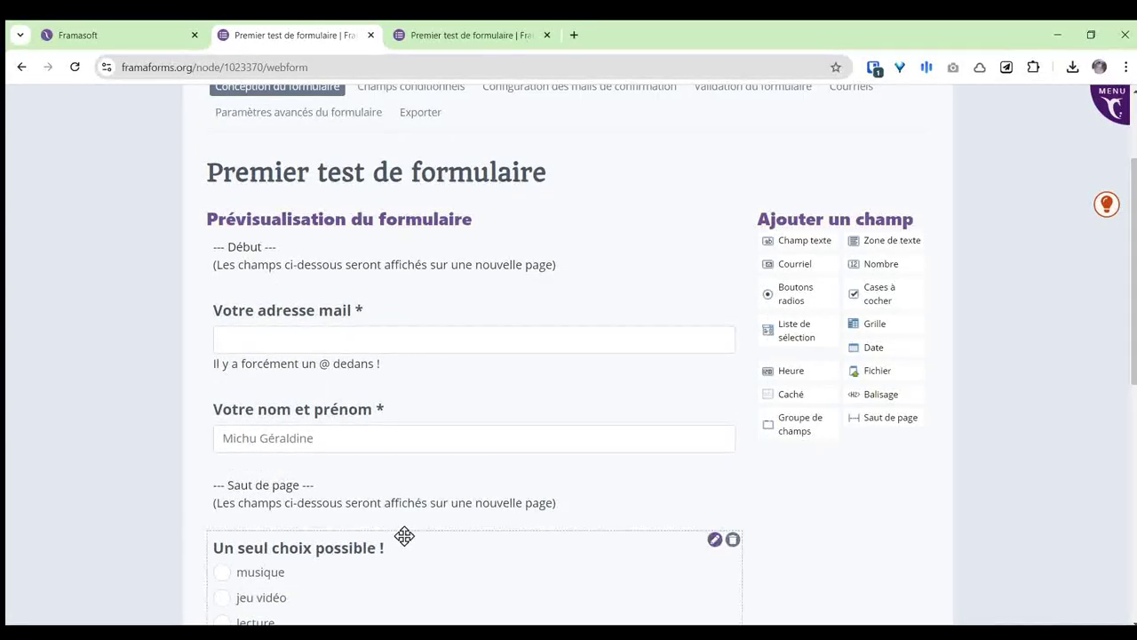
left_click_drag(408, 540, 429, 466)
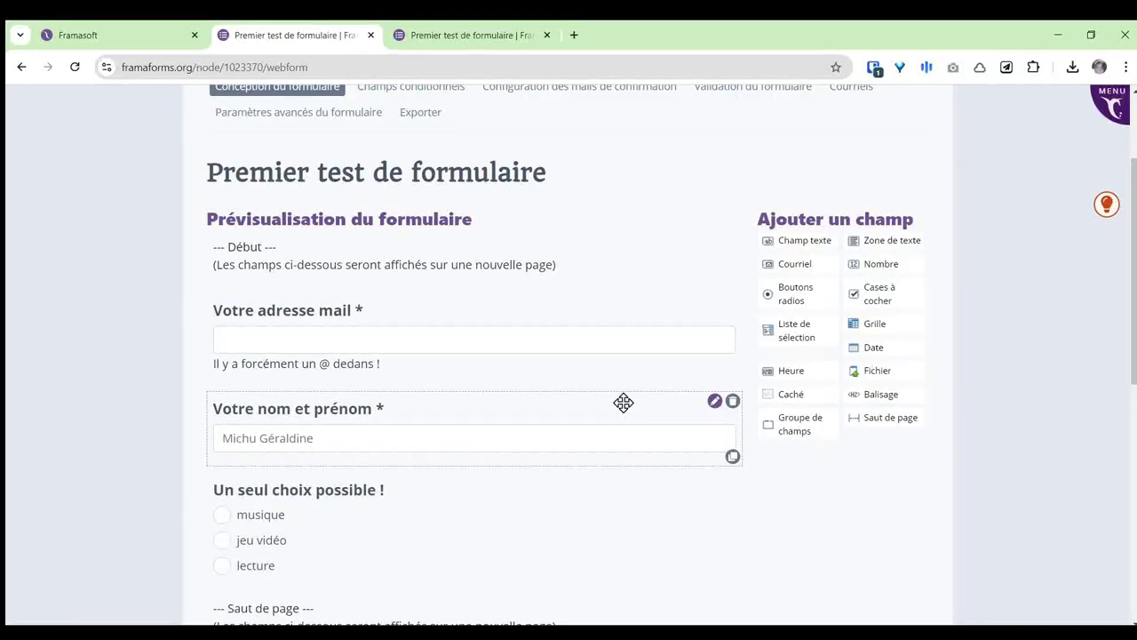
scroll(634, 389, "up", 2)
scroll(646, 364, "down", 5)
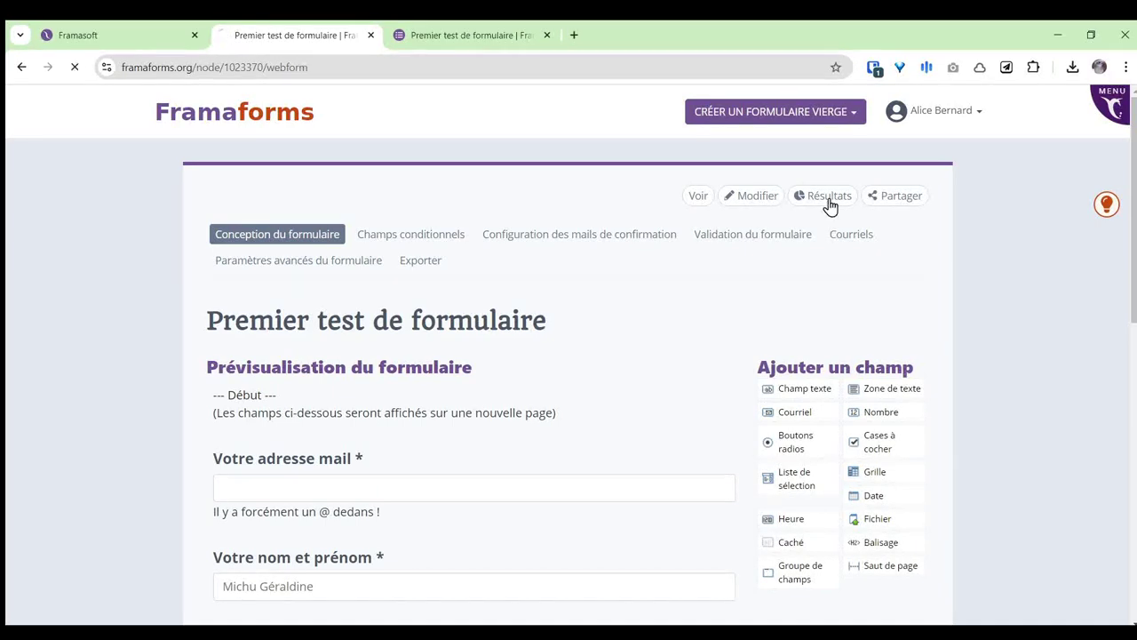
Step: Open the form's results, look at Soumission #3, and return to the Participations list
left_click(826, 201)
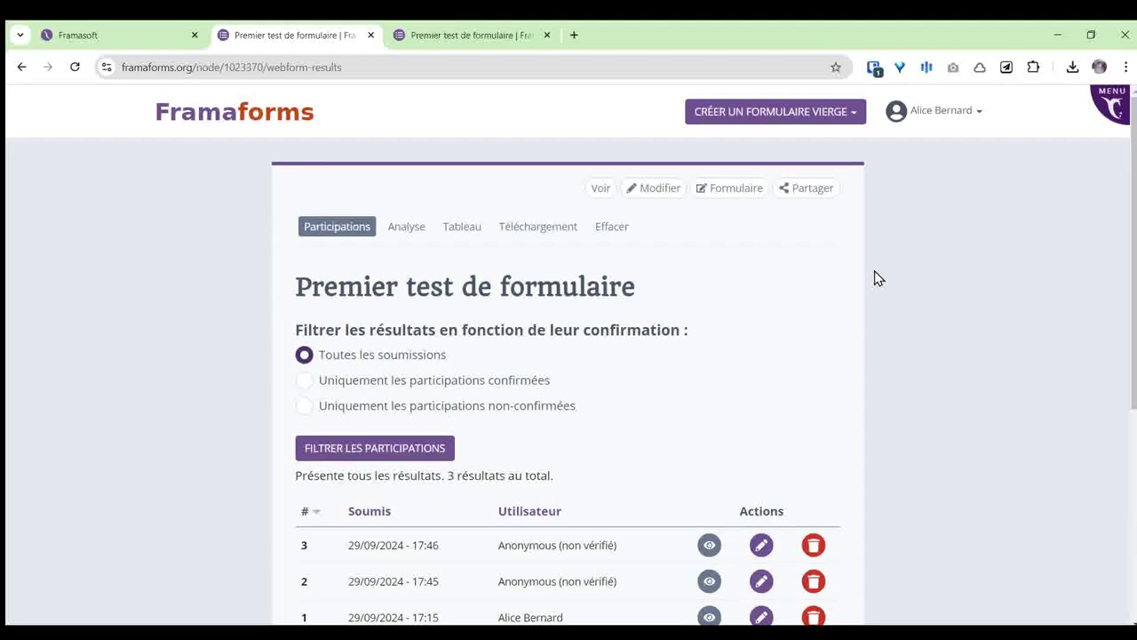
scroll(876, 276, "down", 2)
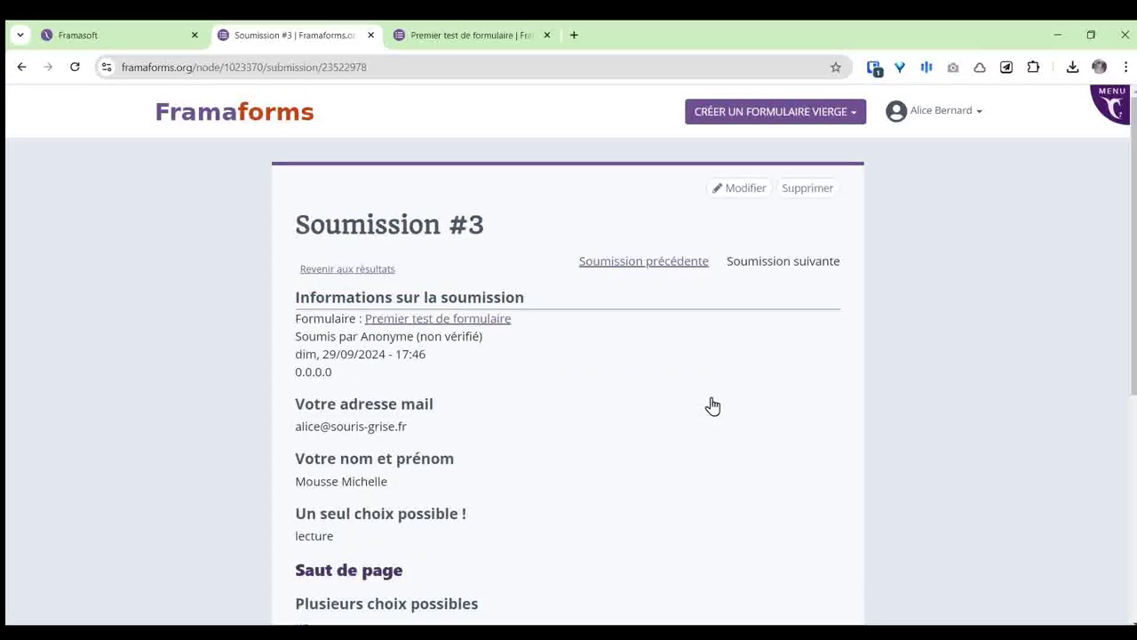
scroll(640, 399, "down", 3)
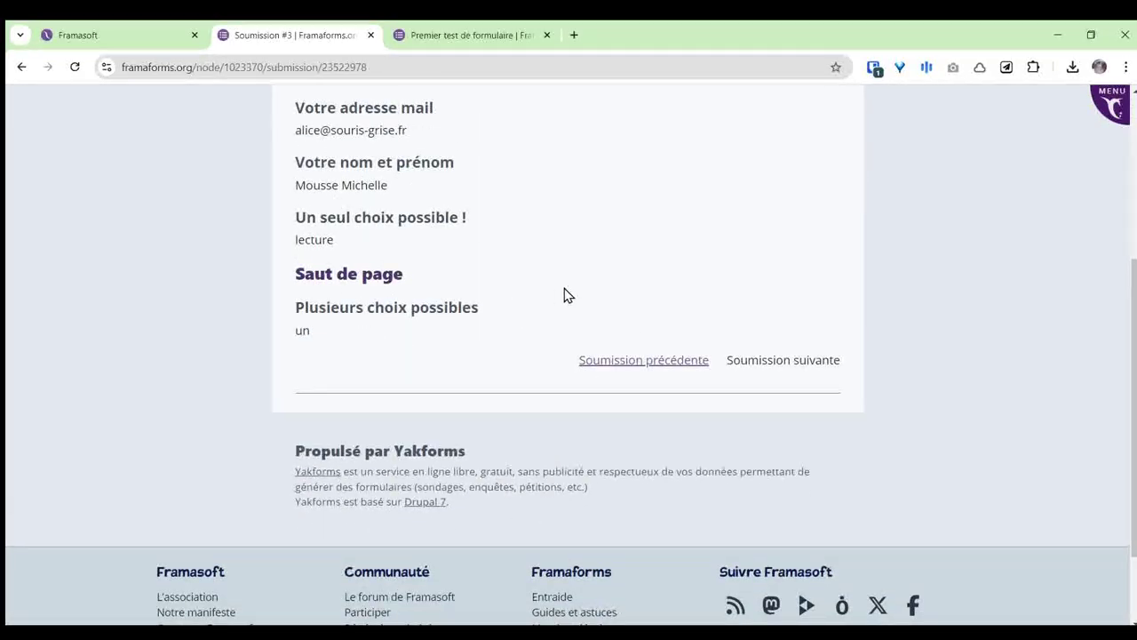
scroll(563, 297, "up", 3)
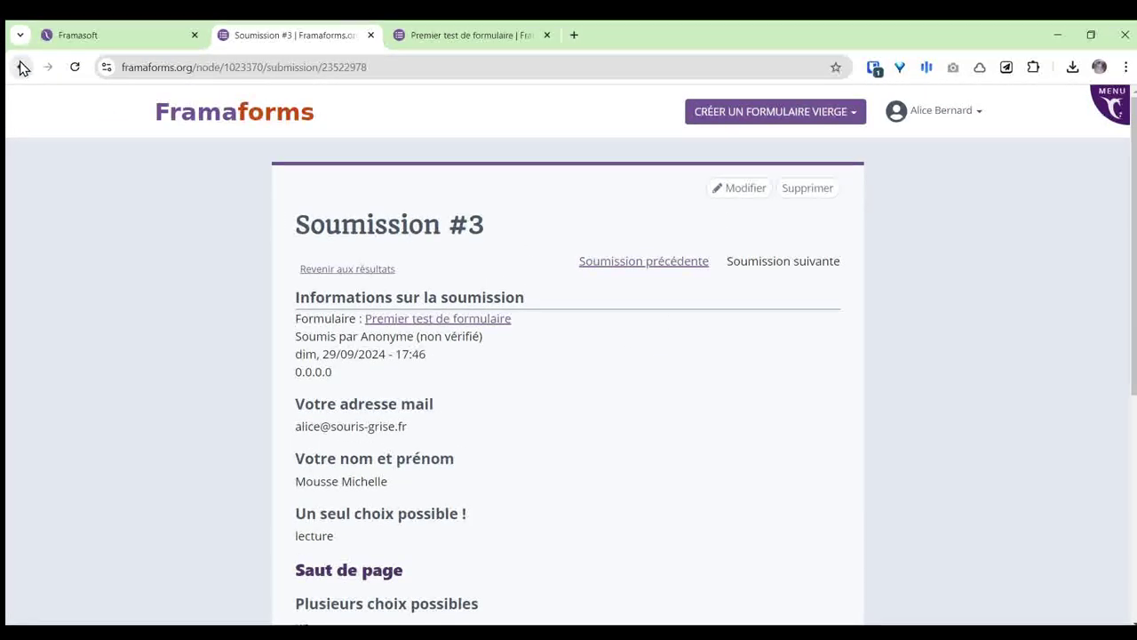
left_click(23, 66)
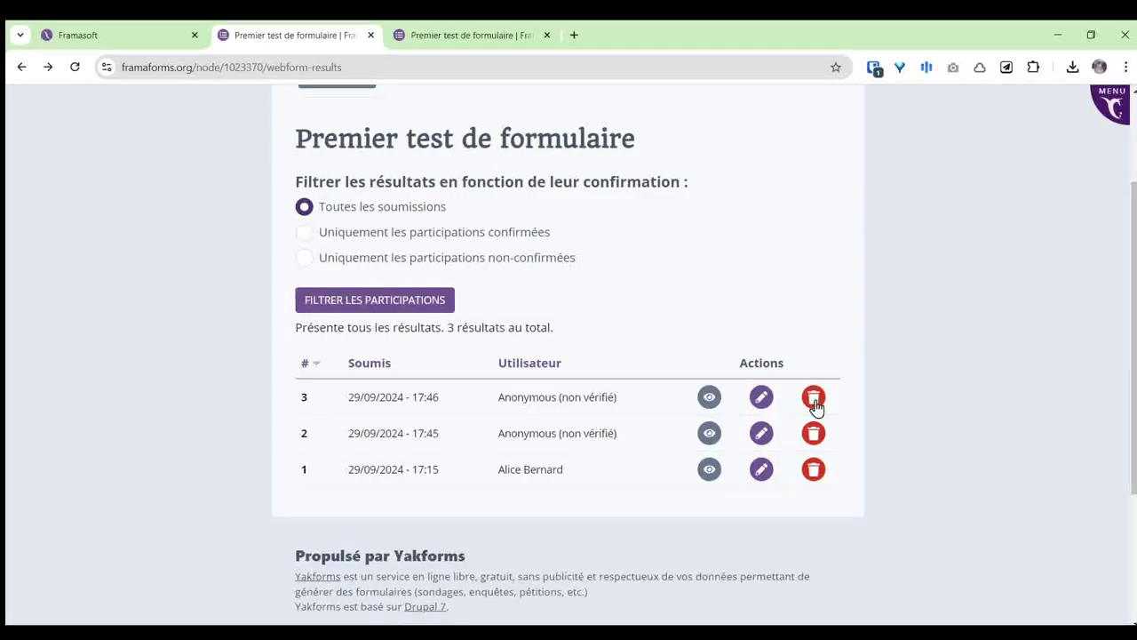
scroll(820, 407, "up", 2)
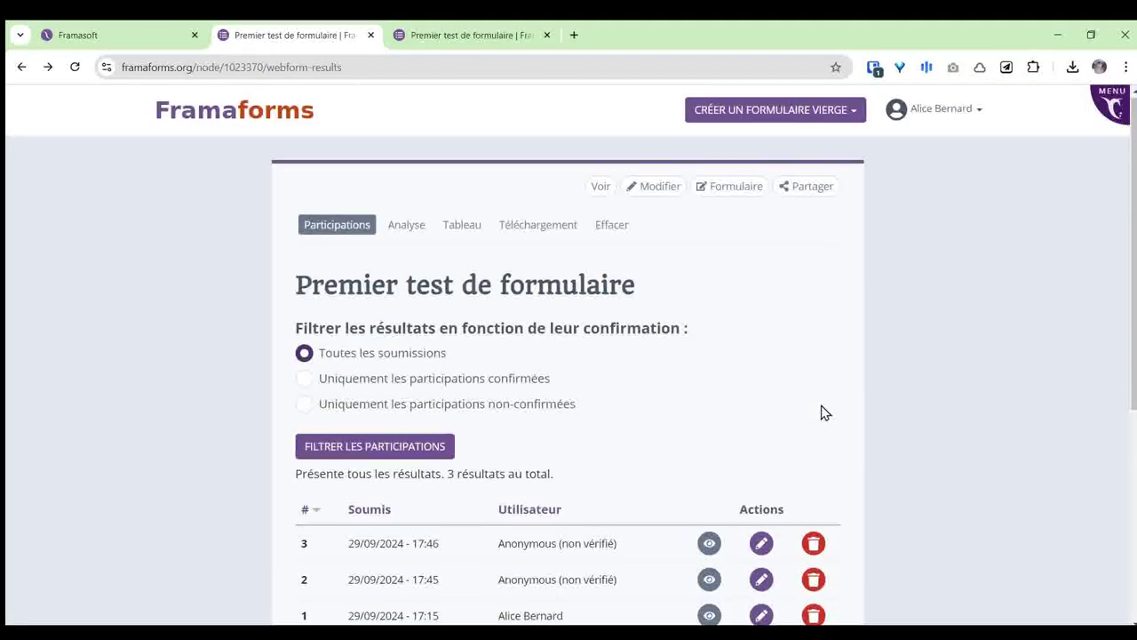
Step: In Analyse, preview the single-choice chart as column, area, bar, line and scatter charts
left_click(400, 233)
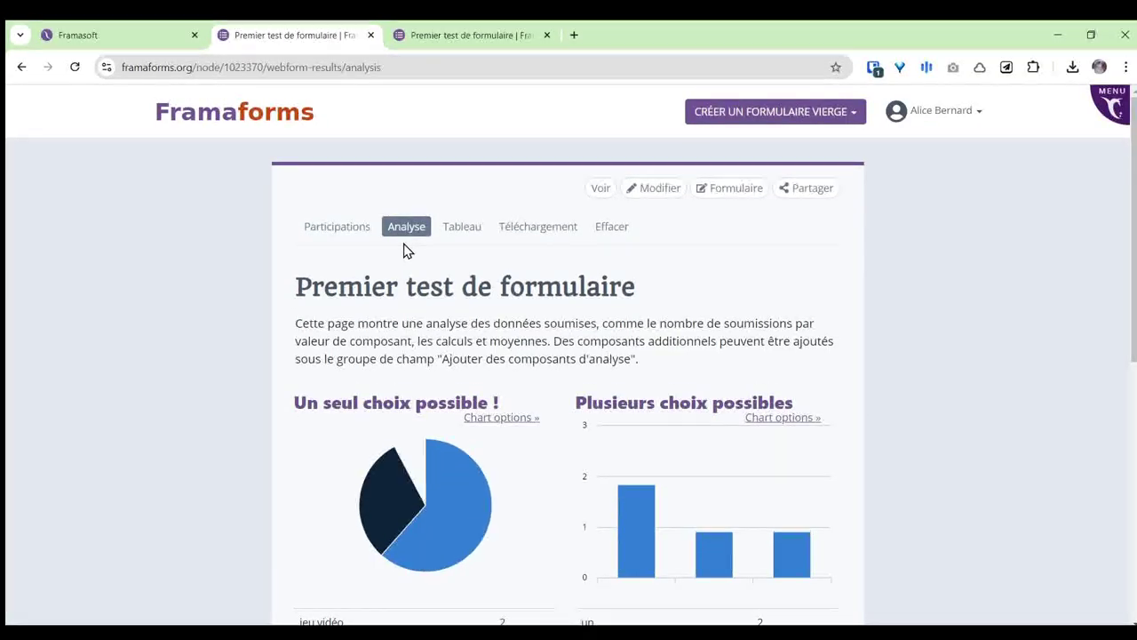
scroll(945, 266, "down", 1)
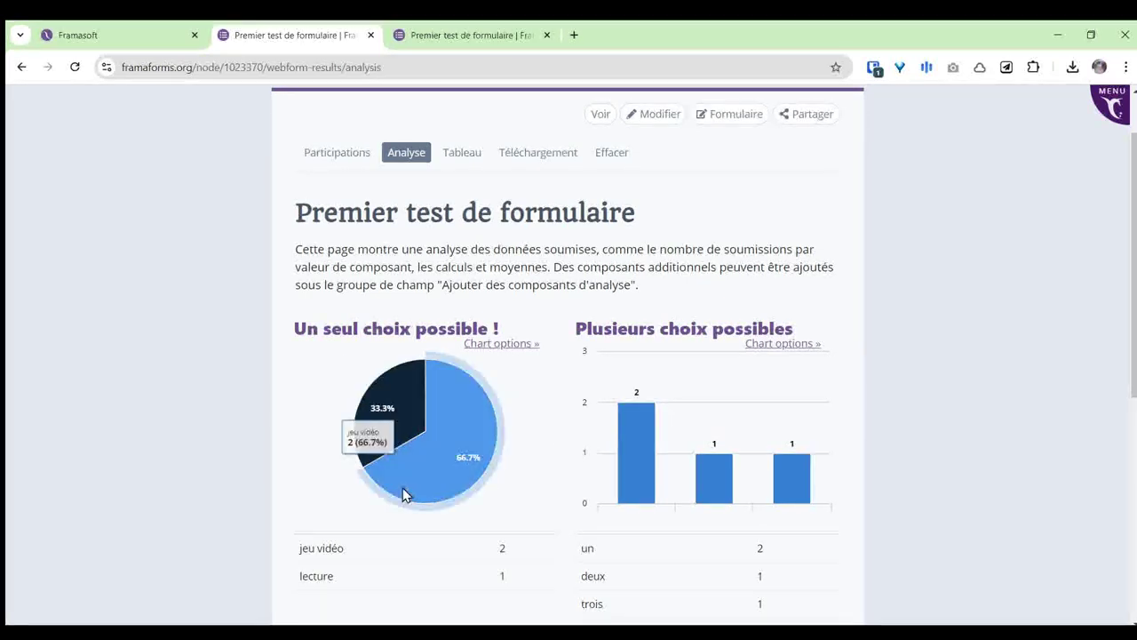
scroll(1009, 344, "down", 1)
scroll(1009, 344, "down", 3)
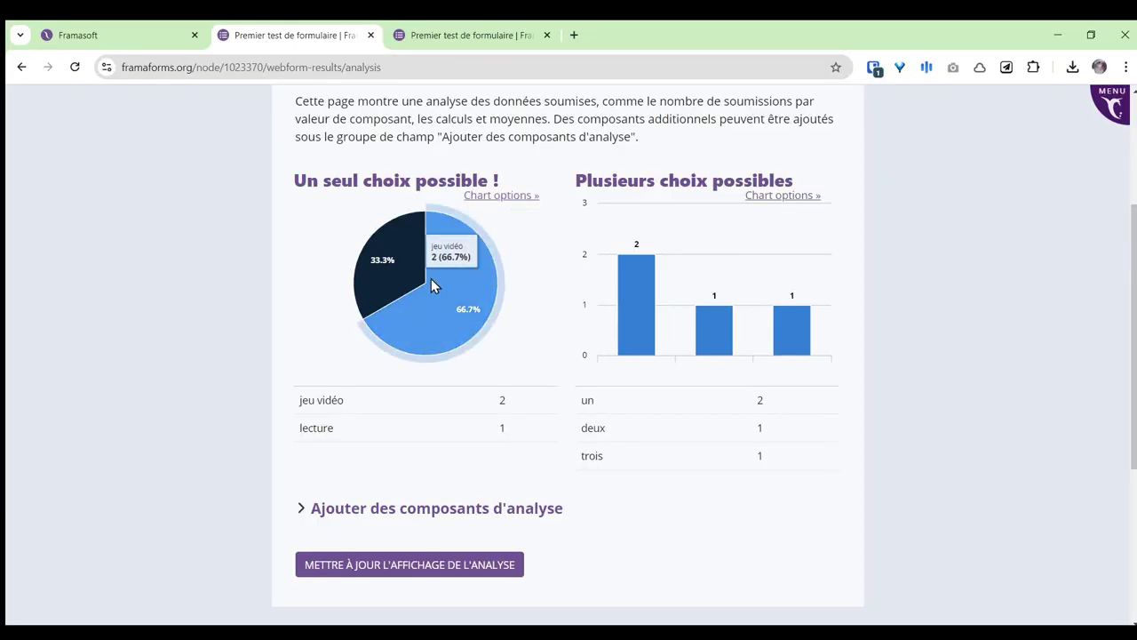
left_click(515, 197)
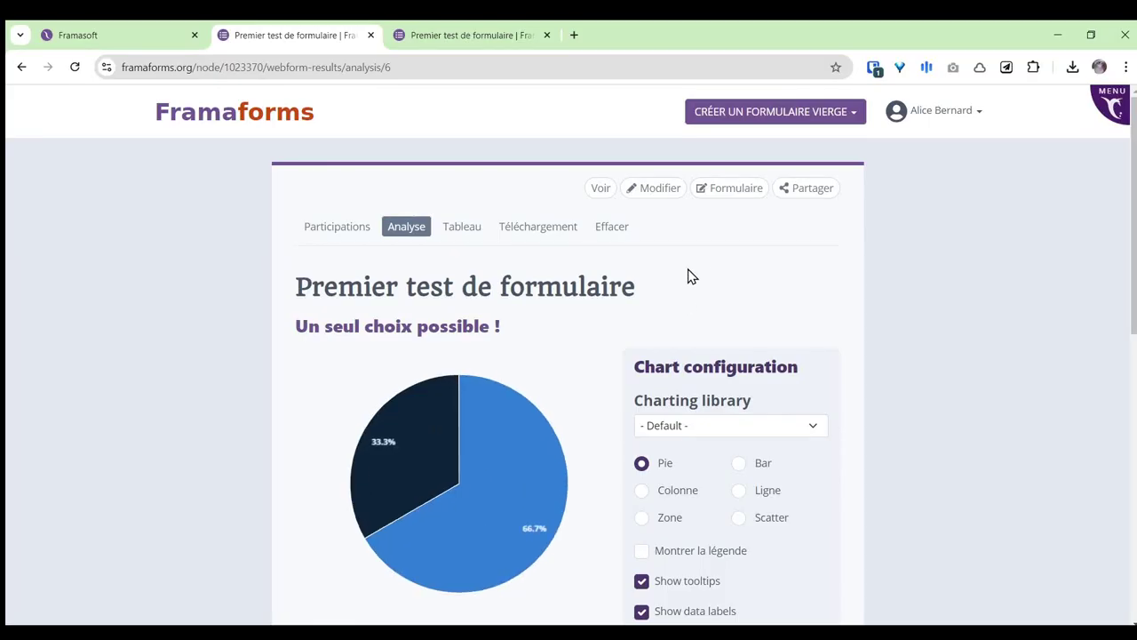
scroll(684, 271, "down", 1)
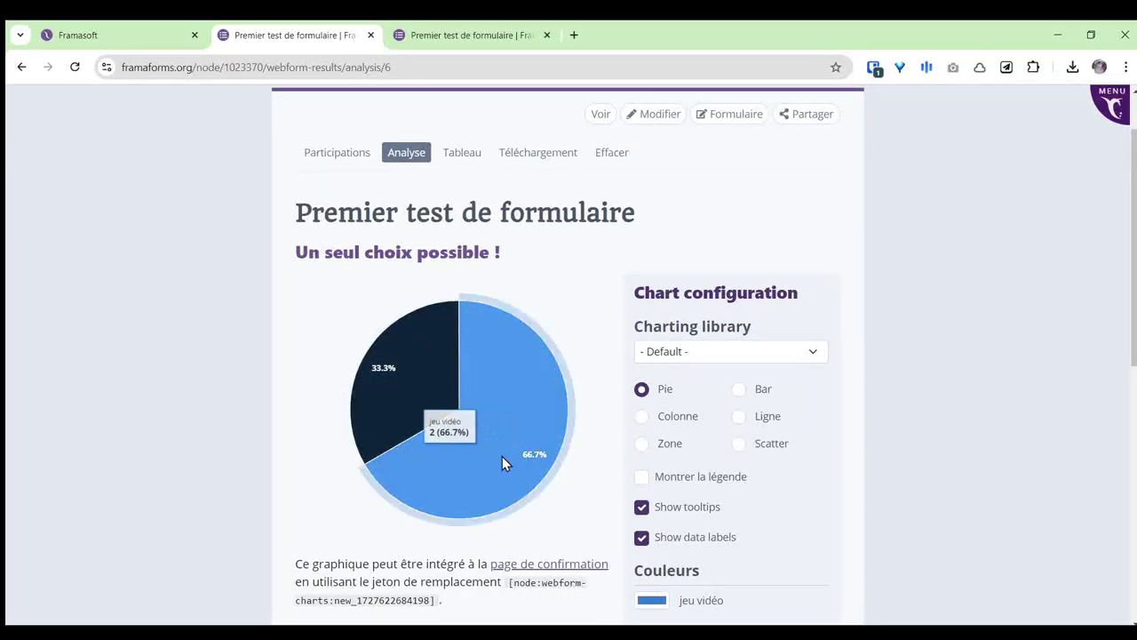
left_click(642, 418)
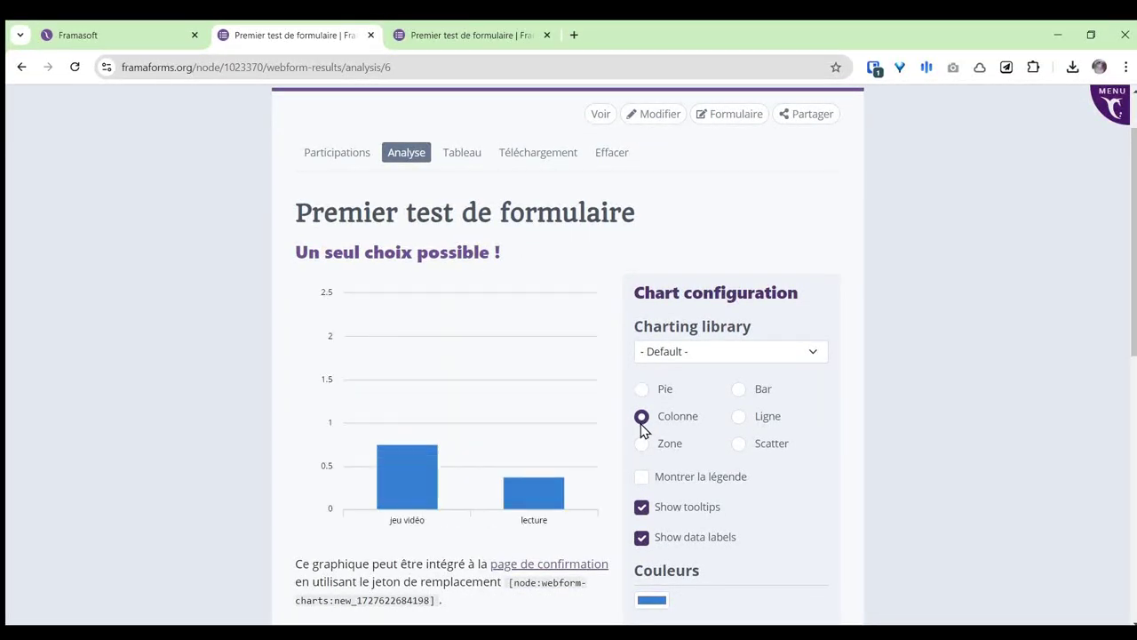
left_click(642, 447)
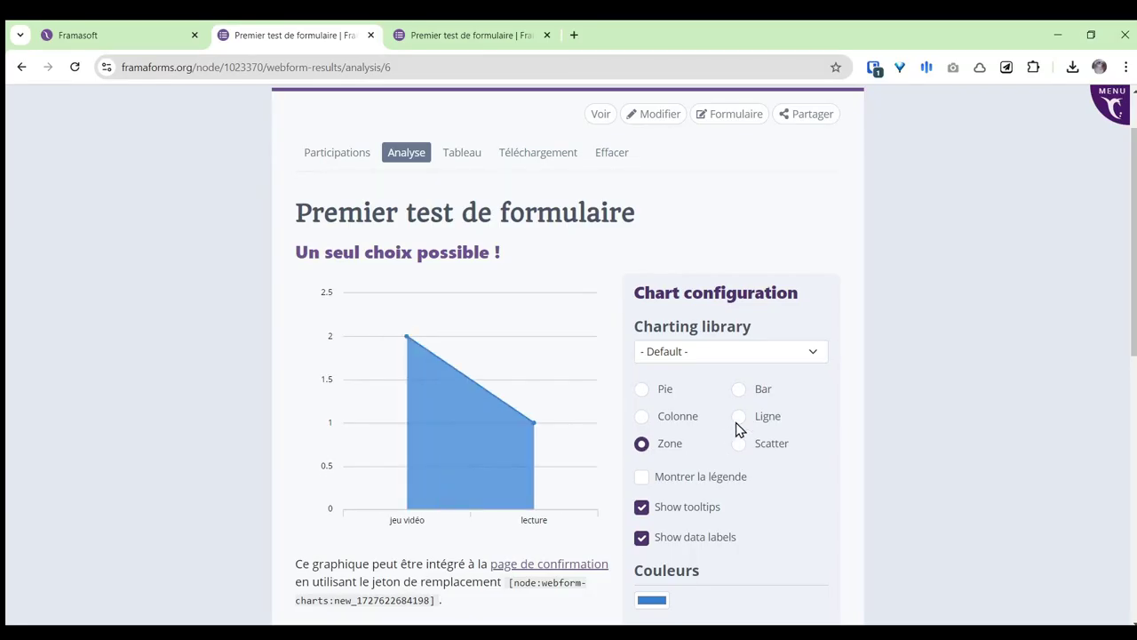
left_click(738, 391)
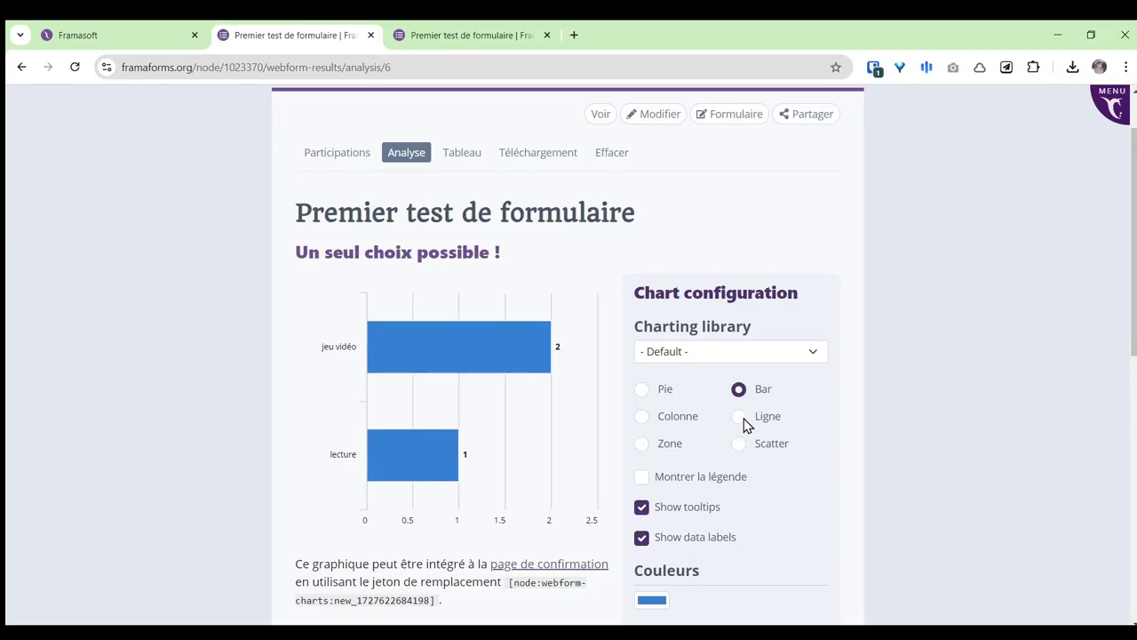
left_click(743, 419)
left_click(740, 445)
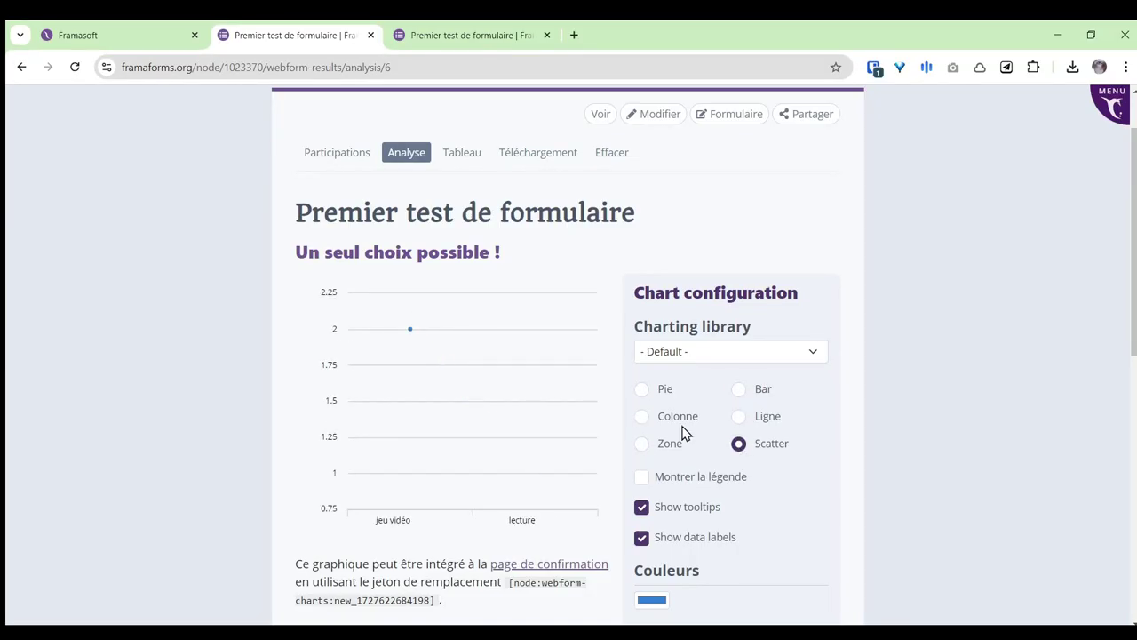
left_click(743, 419)
left_click(742, 396)
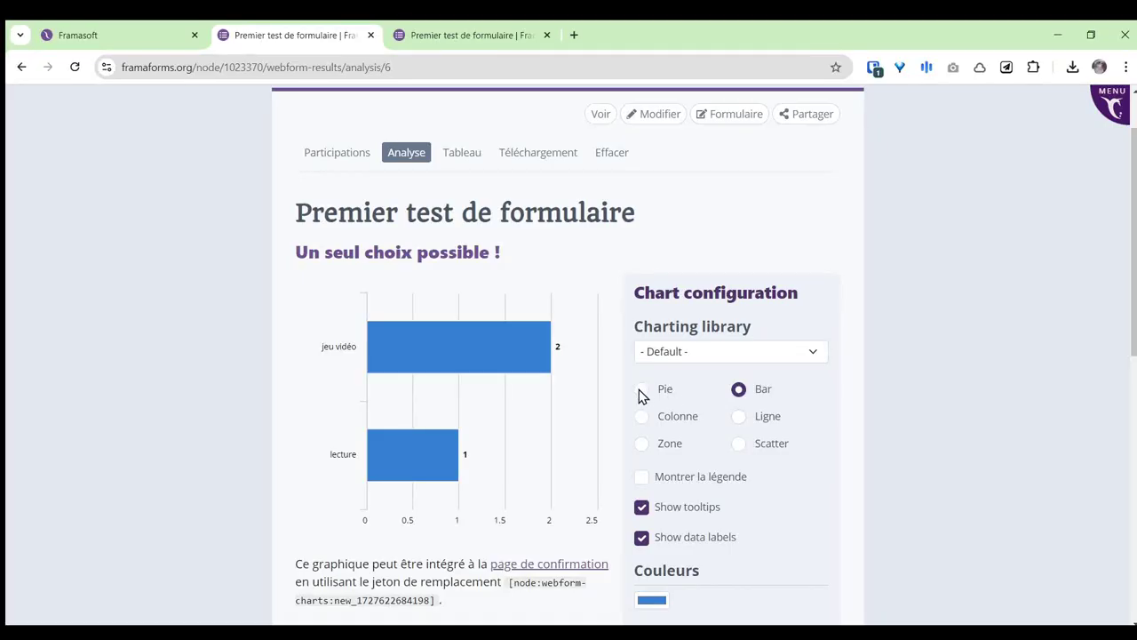
Step: Make the chart a pie with 'Montrer la légende' ticked and save it
left_click(641, 391)
left_click(644, 479)
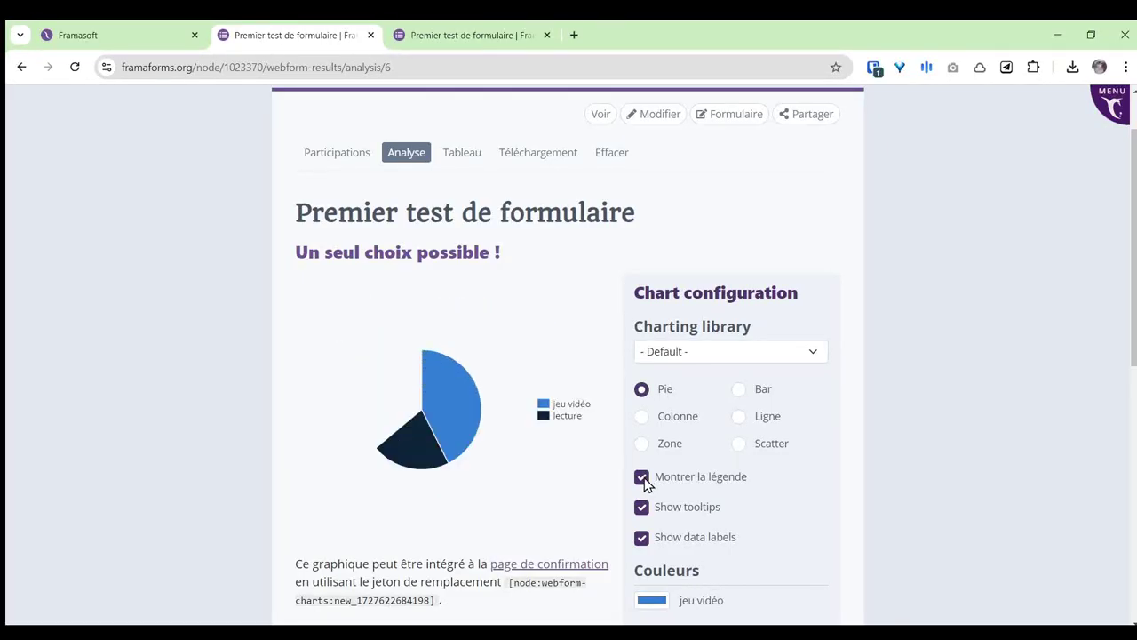
scroll(849, 418, "down", 2)
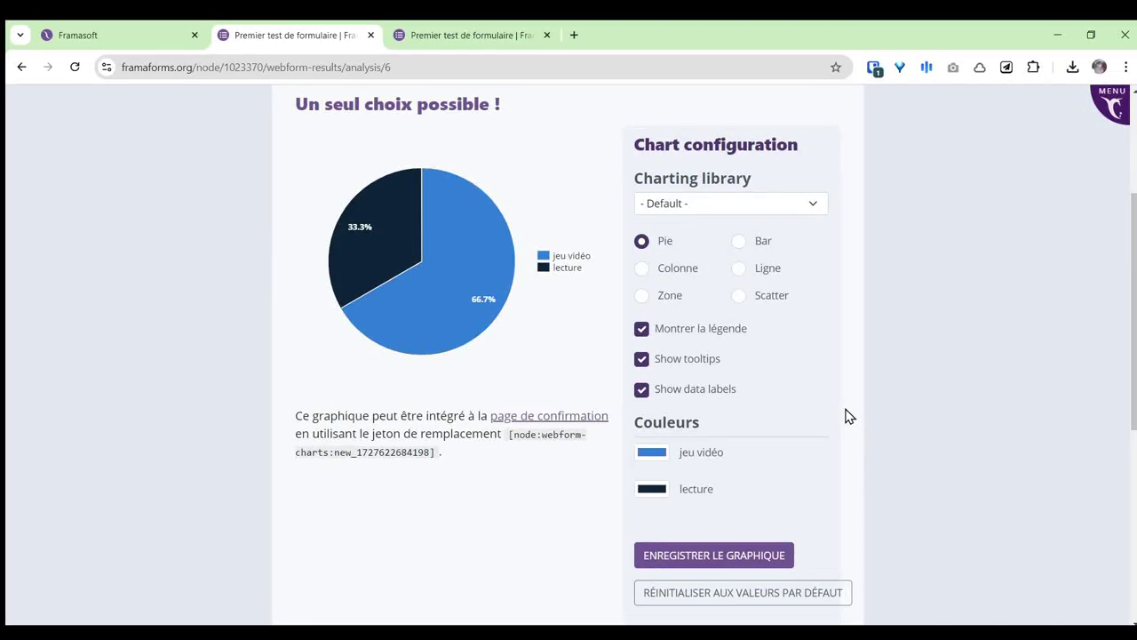
scroll(883, 387, "down", 2)
left_click(740, 409)
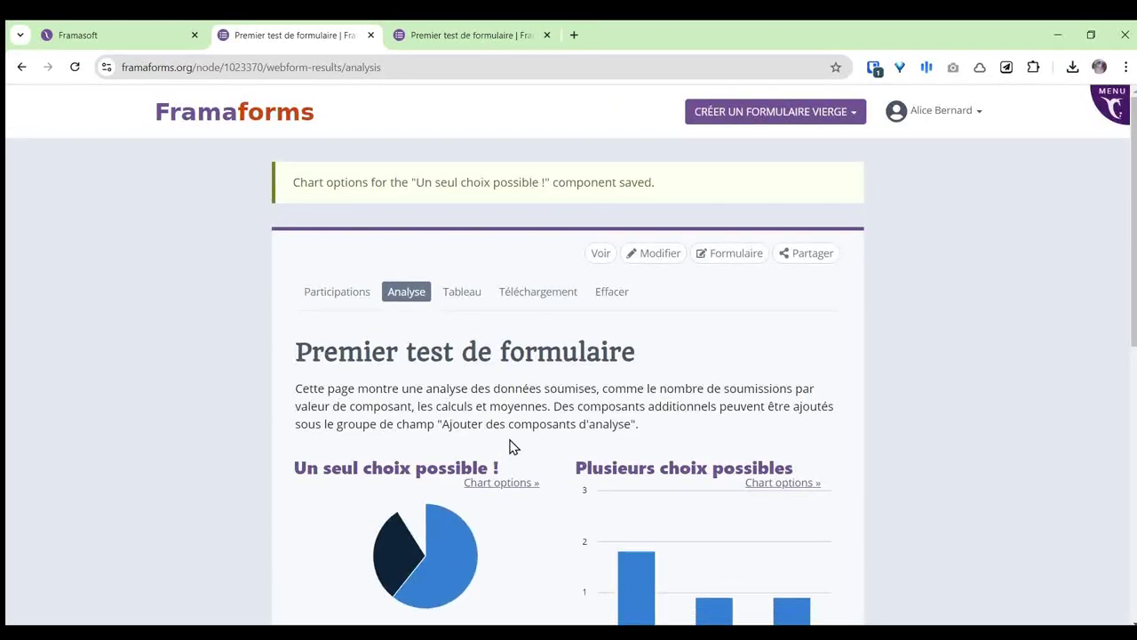
scroll(558, 388, "down", 3)
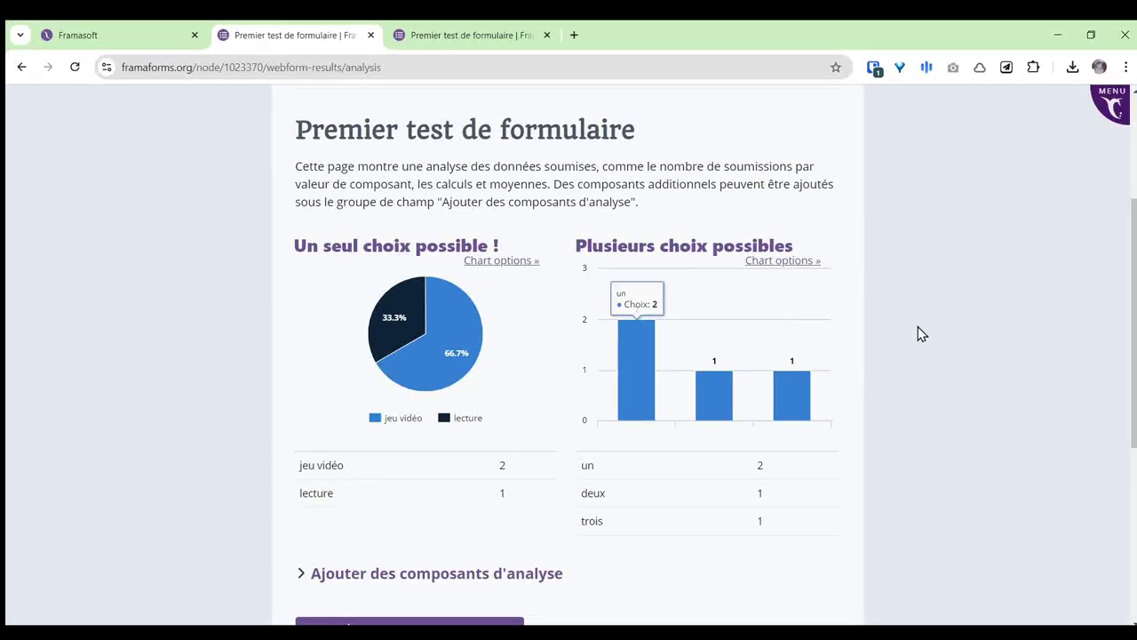
scroll(924, 337, "down", 2)
scroll(949, 348, "up", 4)
Step: Review all the form's submissions in the Tableau full-table view
left_click(461, 220)
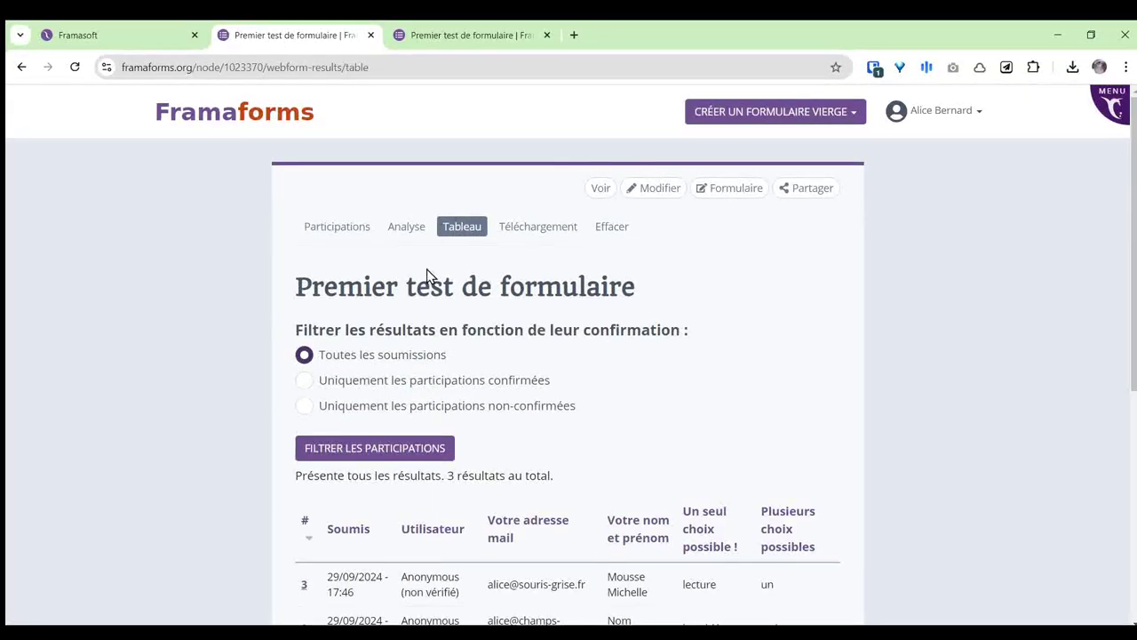
scroll(785, 292, "down", 3)
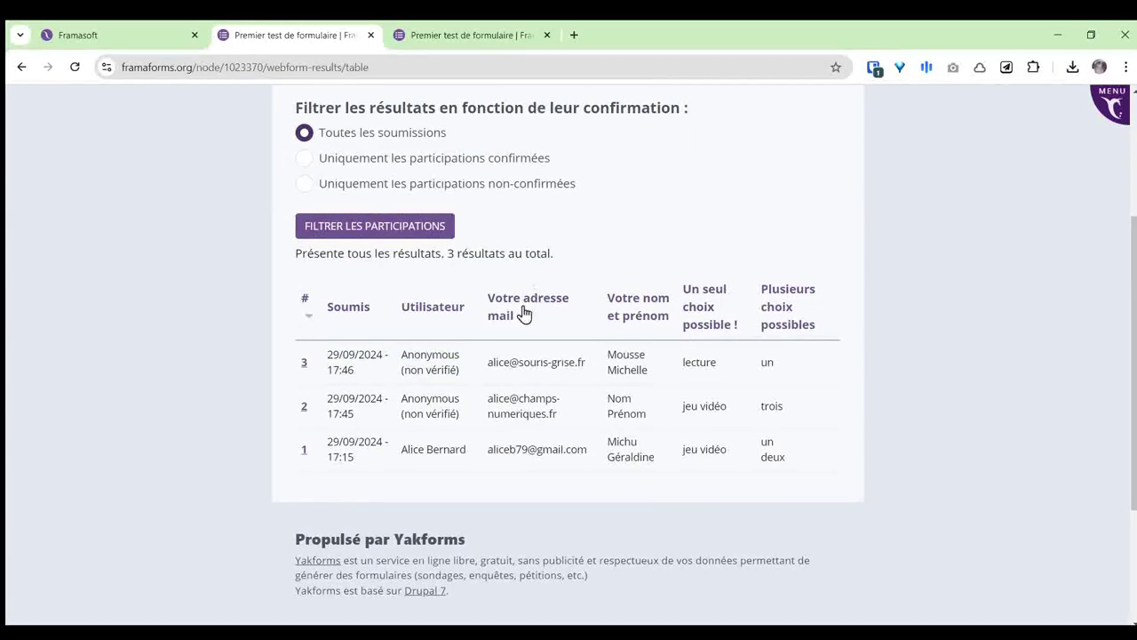
scroll(822, 409, "up", 3)
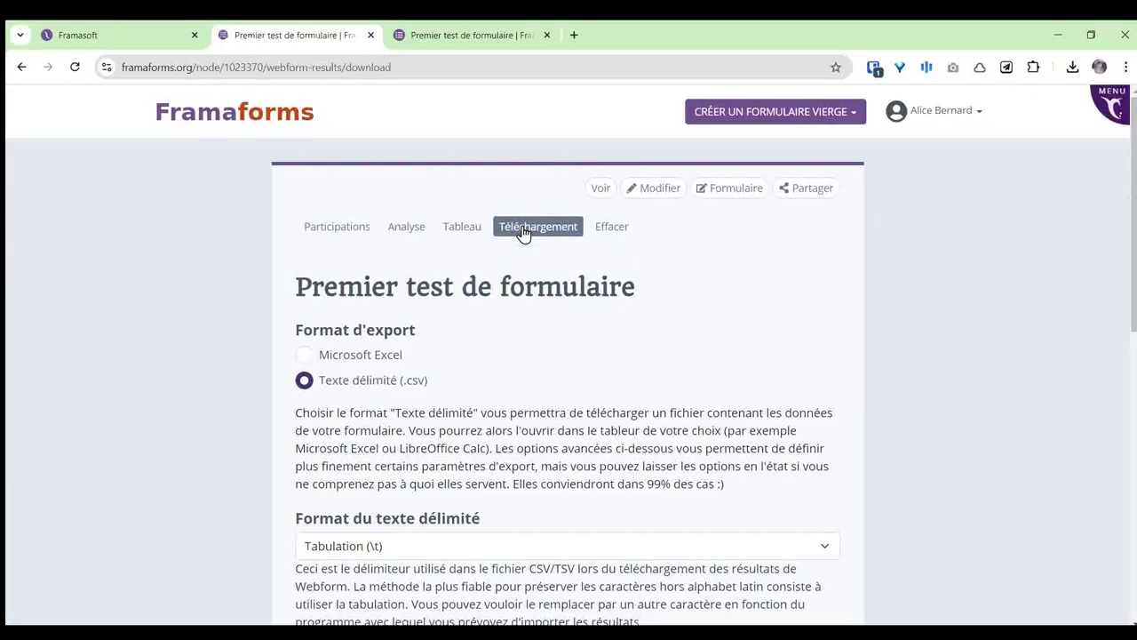
Step: Export the results as Microsoft Excel, then bring up the delete-all-submissions confirmation
left_click(302, 355)
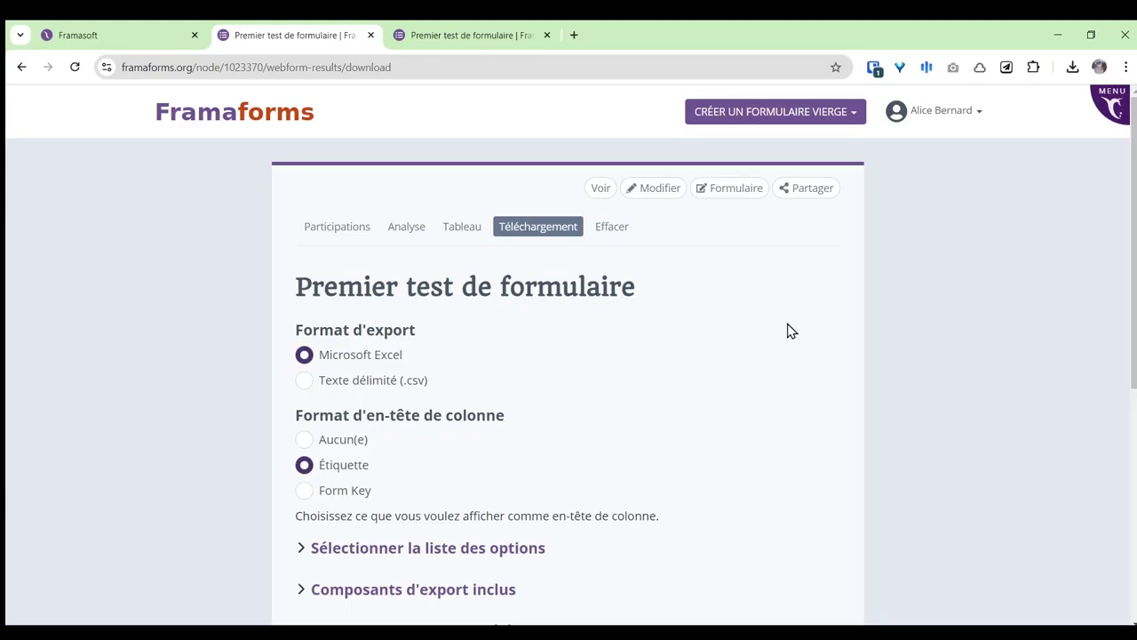
scroll(791, 330, "down", 2)
scroll(792, 327, "up", 1)
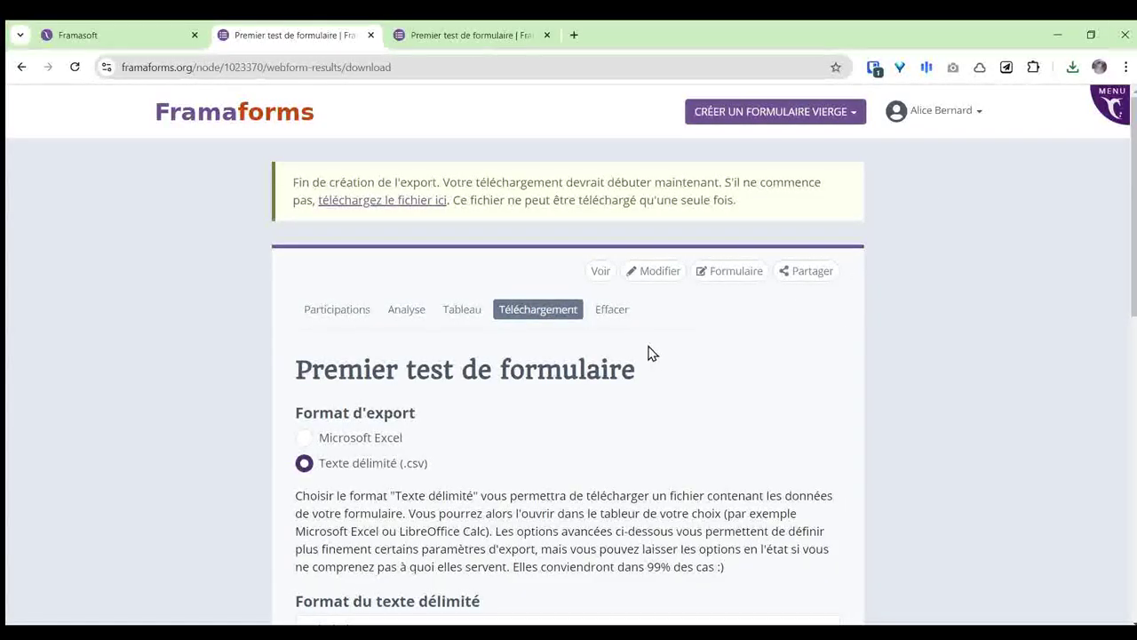
left_click(613, 313)
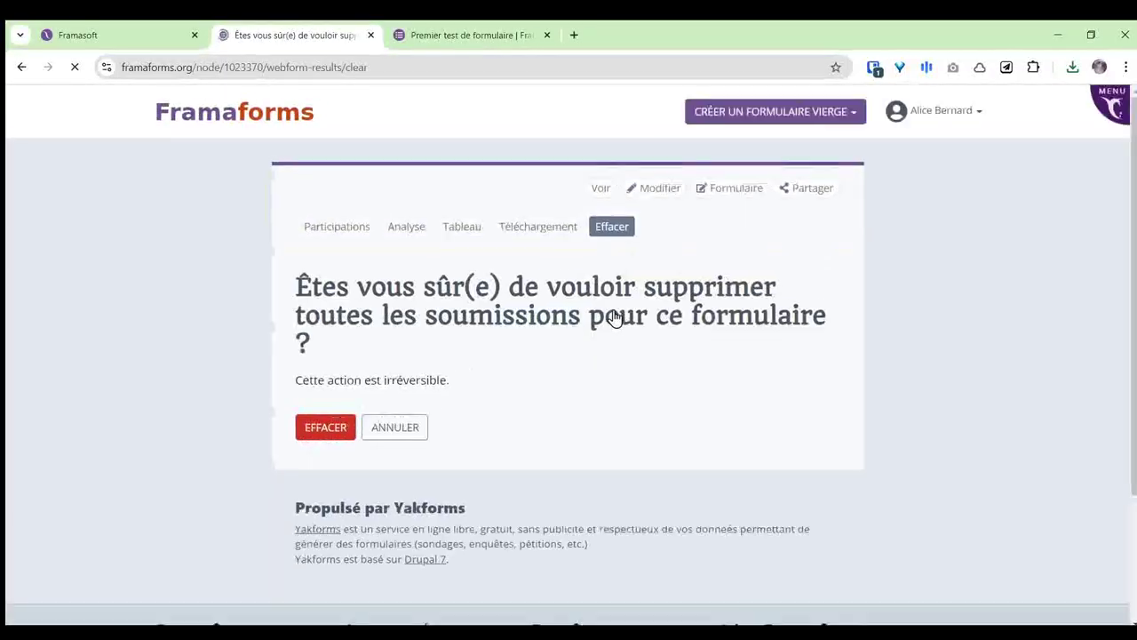